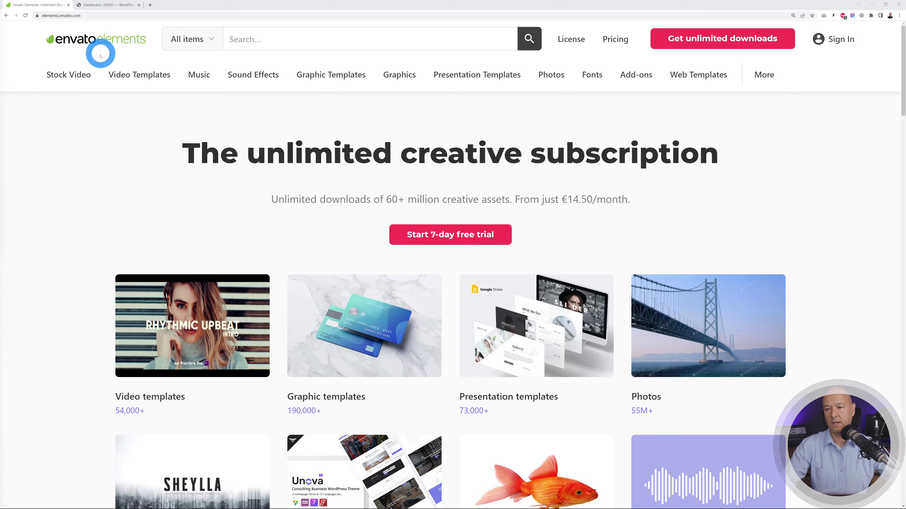
# - Open the subscription pricing page and highlight its 'Unlimited Downloads.' heading
pyautogui.moveTo(112, 76)
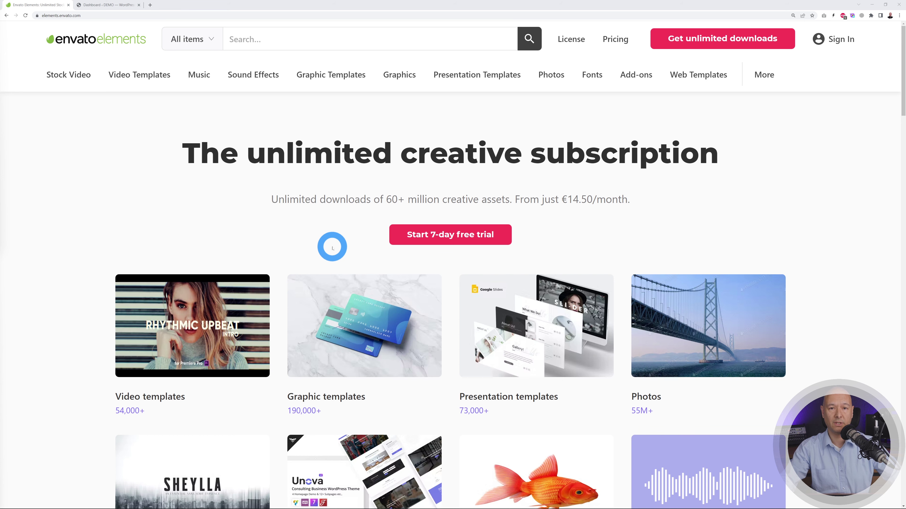
pyautogui.click(445, 236)
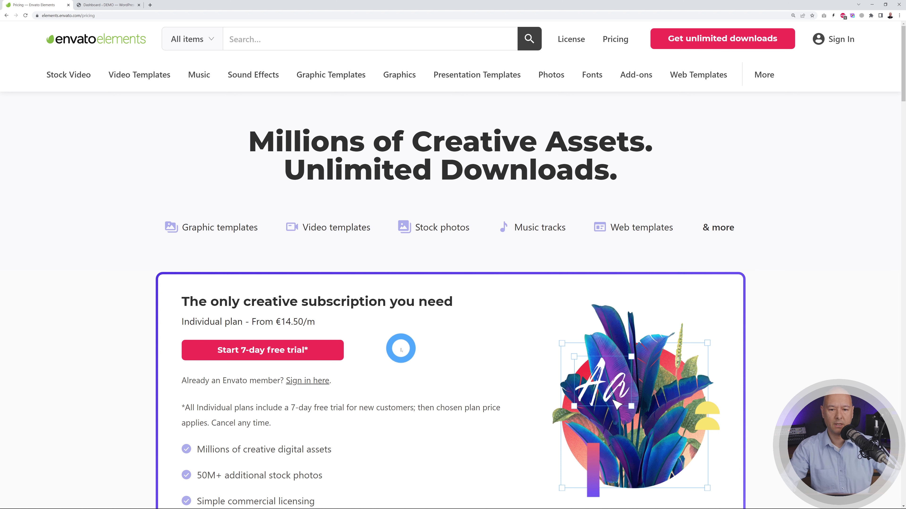
pyautogui.tripleClick(289, 175)
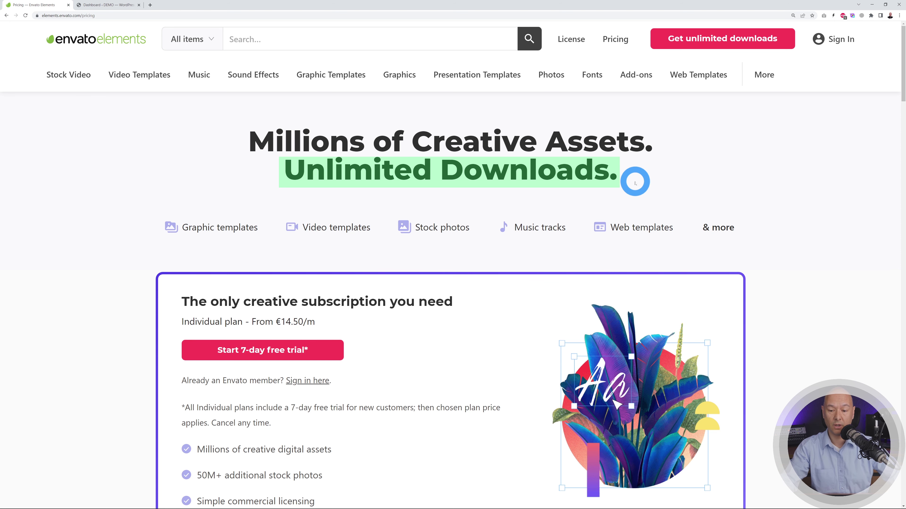
pyautogui.click(570, 254)
# - Scroll down to highlight the 'Cancel any time.' free-trial note, then return to the top
pyautogui.scroll(-1, 433, 330)
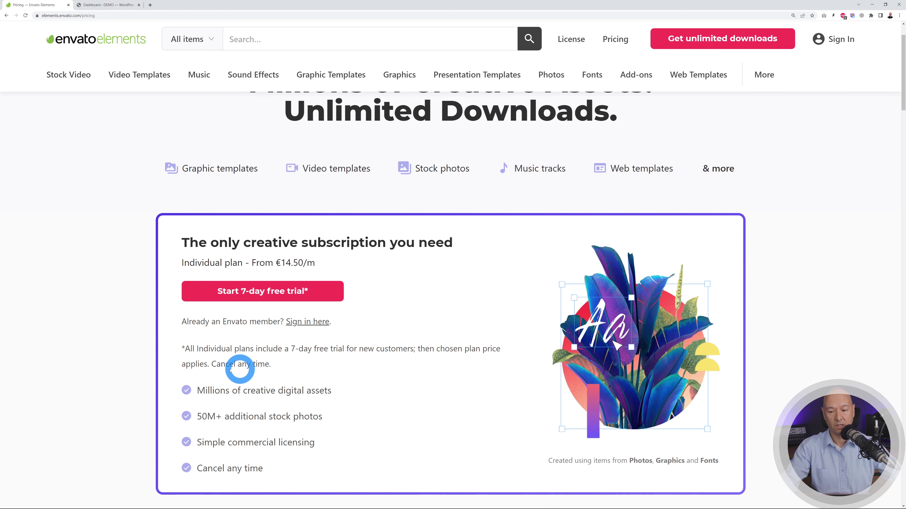
pyautogui.moveTo(211, 366); pyautogui.dragTo(269, 366)
pyautogui.click(283, 366)
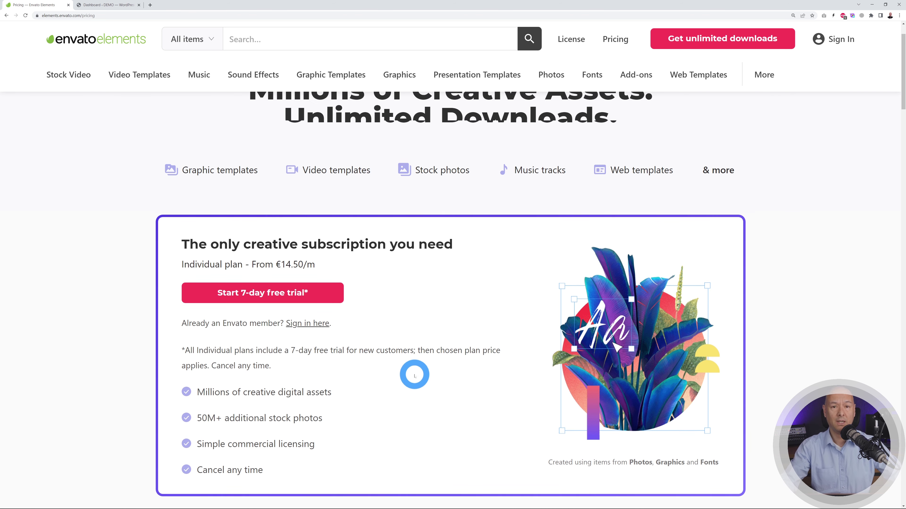
pyautogui.scroll(1, 413, 375)
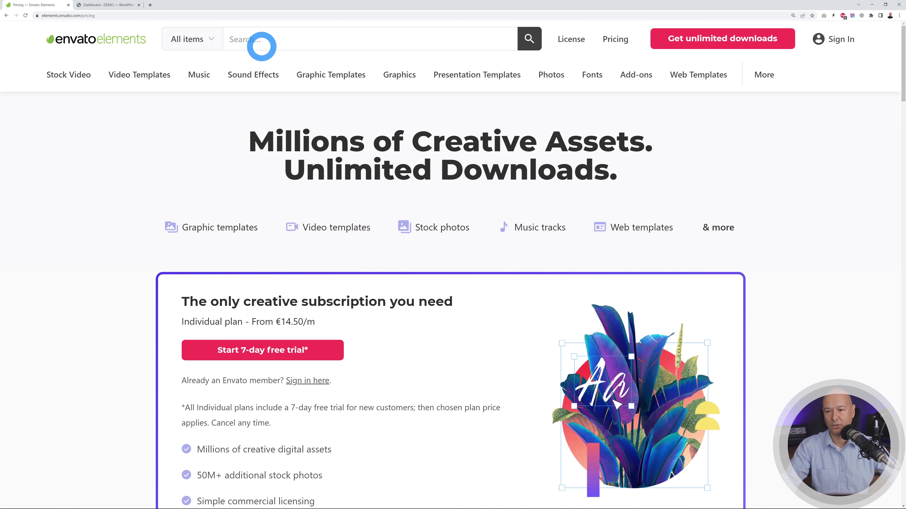
# - Search WordPress items for 'movers and packers' and browse the Trago, Moverie, Ongoes and PackGo kits
pyautogui.click(264, 43)
pyautogui.write('movers and packers')
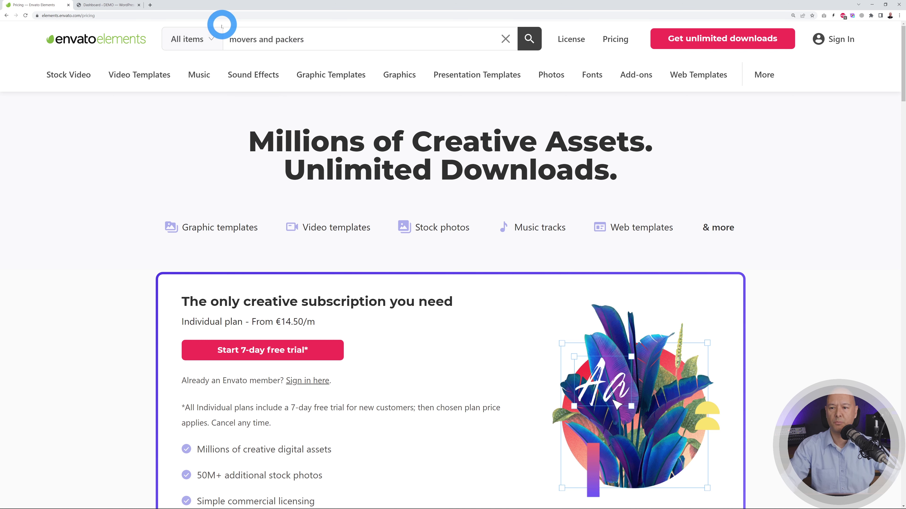
pyautogui.click(211, 38)
pyautogui.click(206, 357)
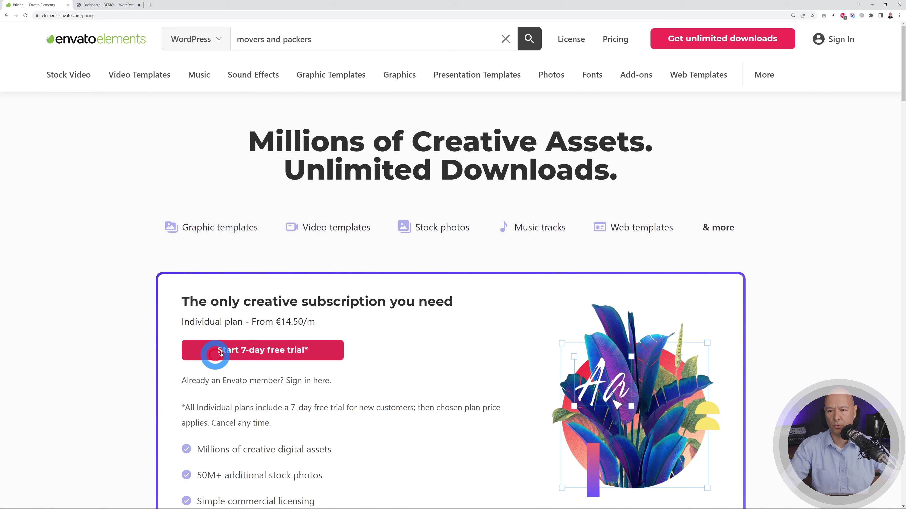
pyautogui.click(529, 38)
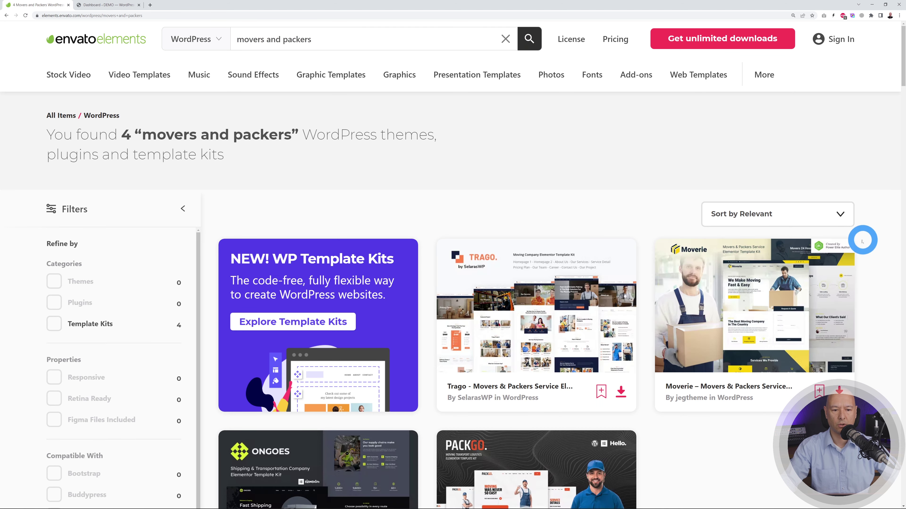
pyautogui.scroll(-2, 861, 238)
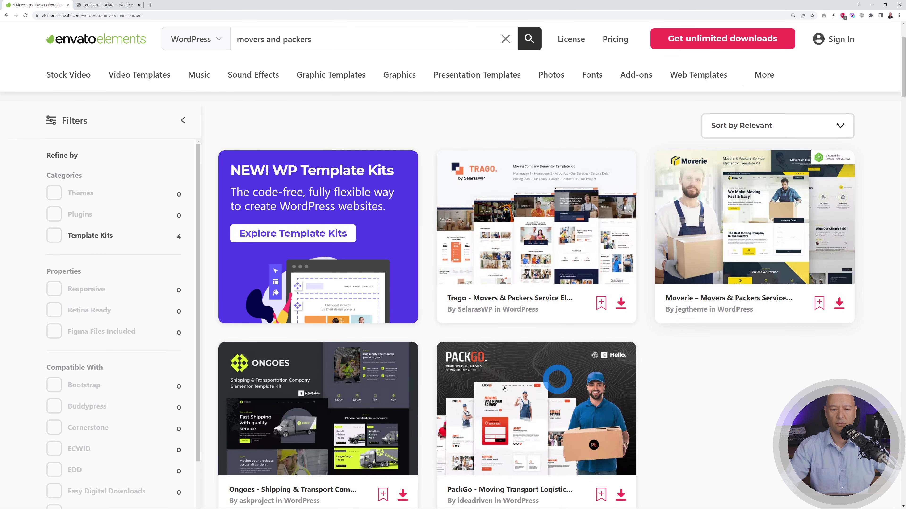
pyautogui.scroll(-2, 816, 355)
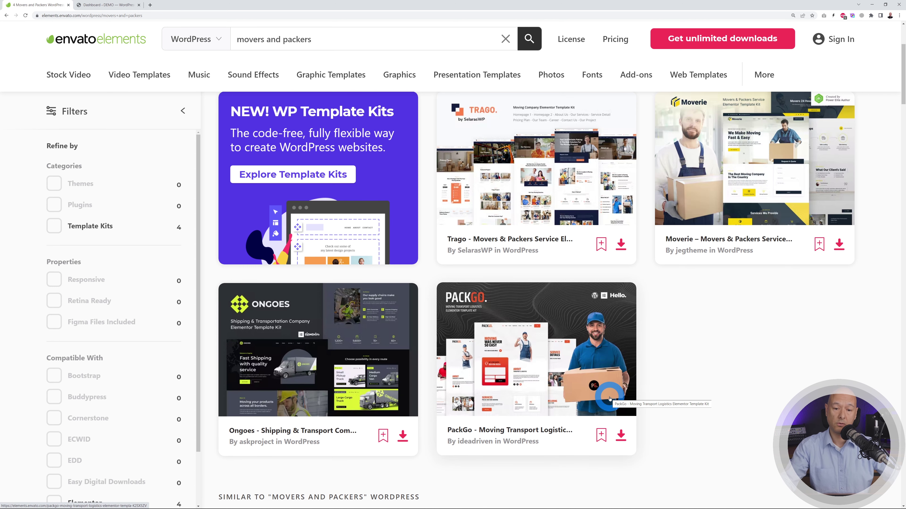
pyautogui.scroll(2, 733, 400)
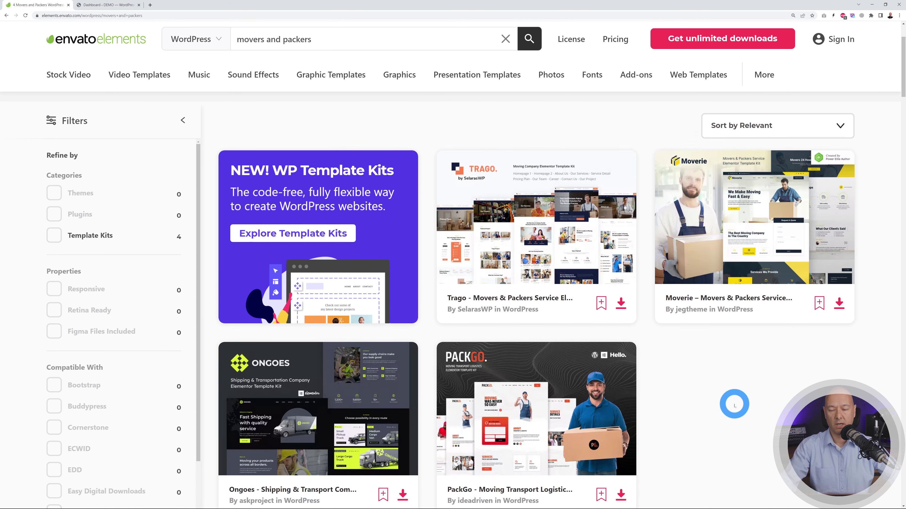
# - Open the Moverie template kit page, browse its previews, and start the 7-day free trial
pyautogui.click(732, 301)
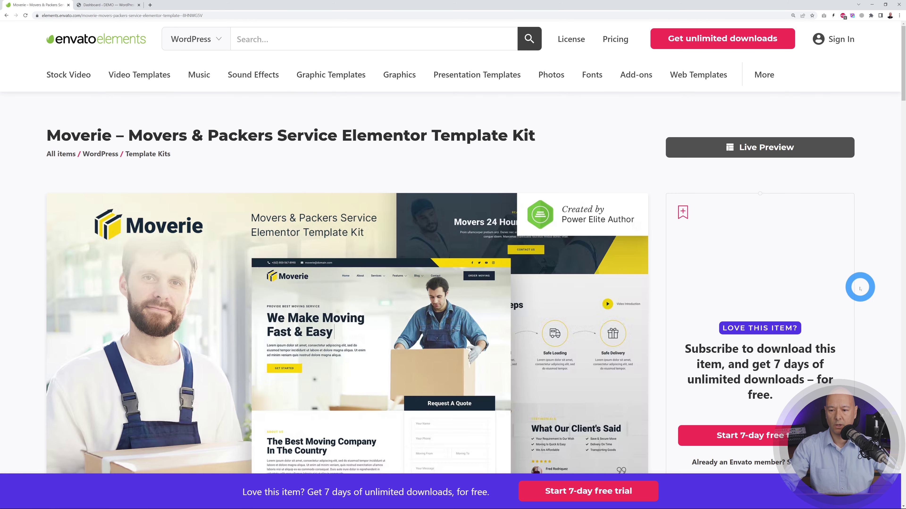
pyautogui.scroll(-3, 860, 287)
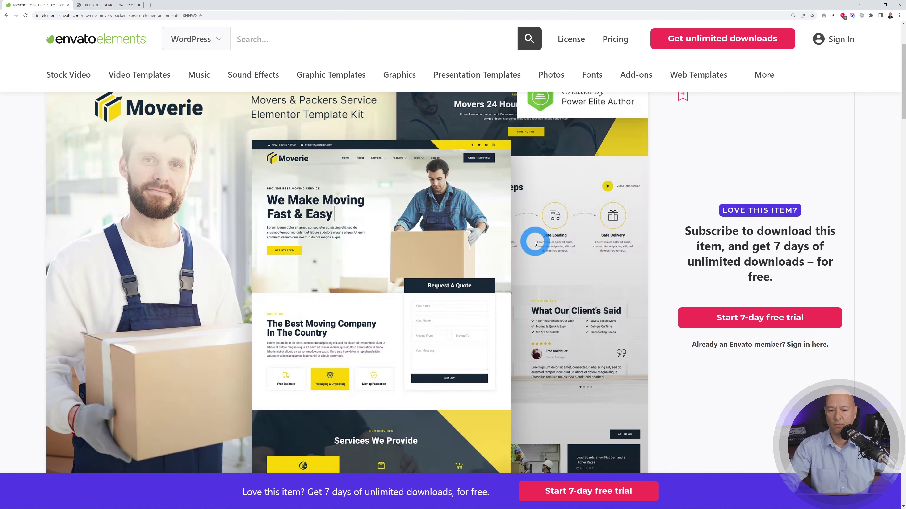
pyautogui.scroll(-7, 535, 241)
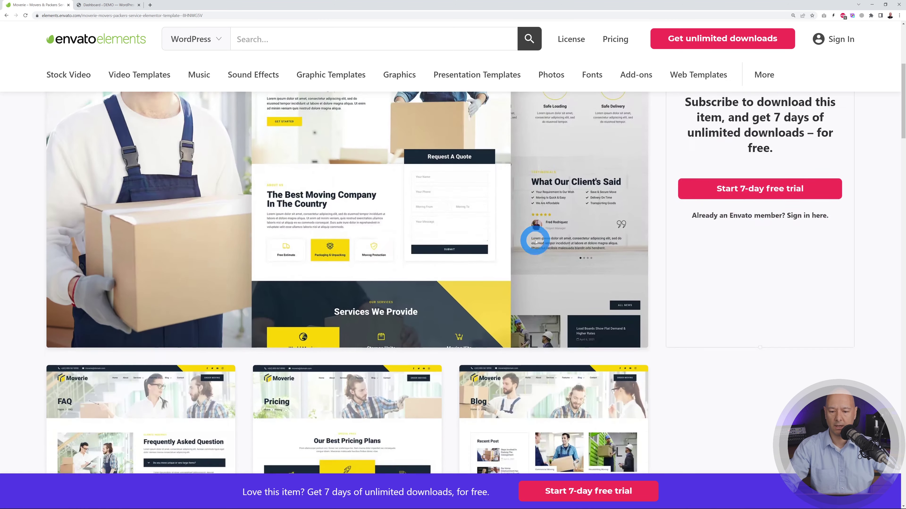
pyautogui.scroll(-2, 750, 256)
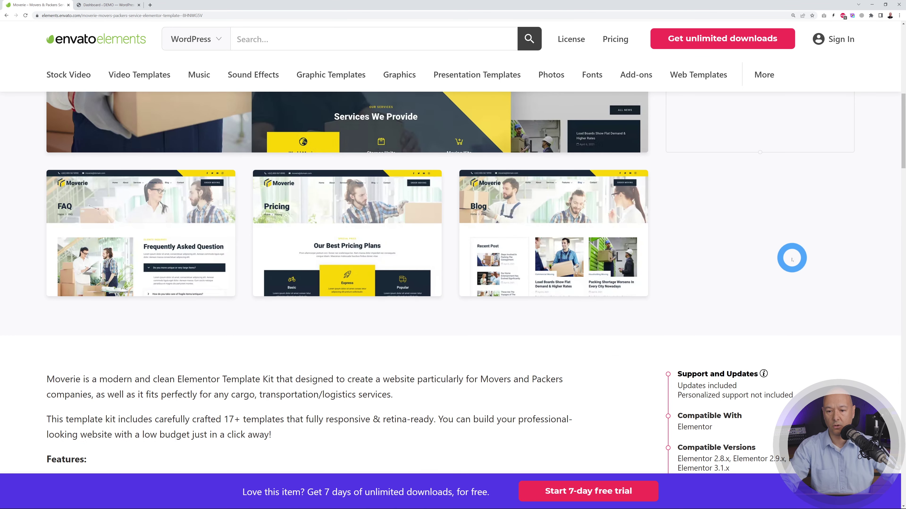
pyautogui.scroll(4, 793, 257)
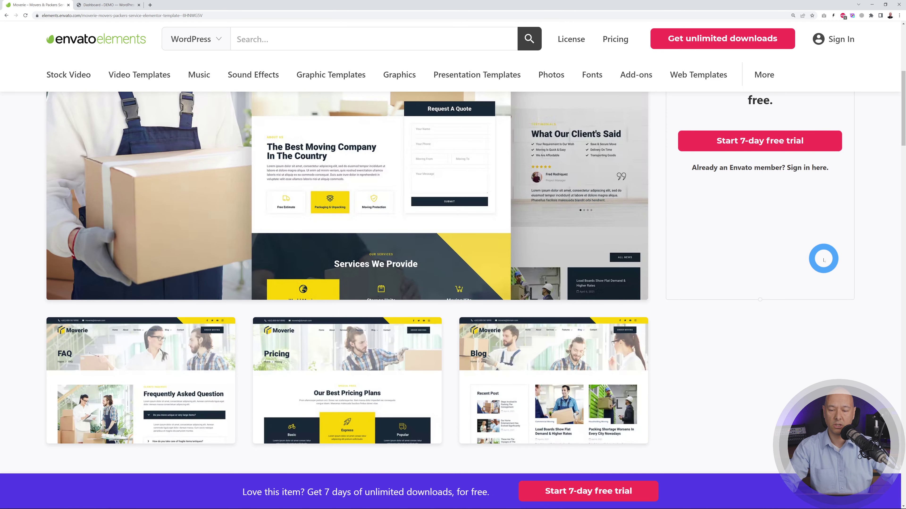
pyautogui.scroll(2, 815, 270)
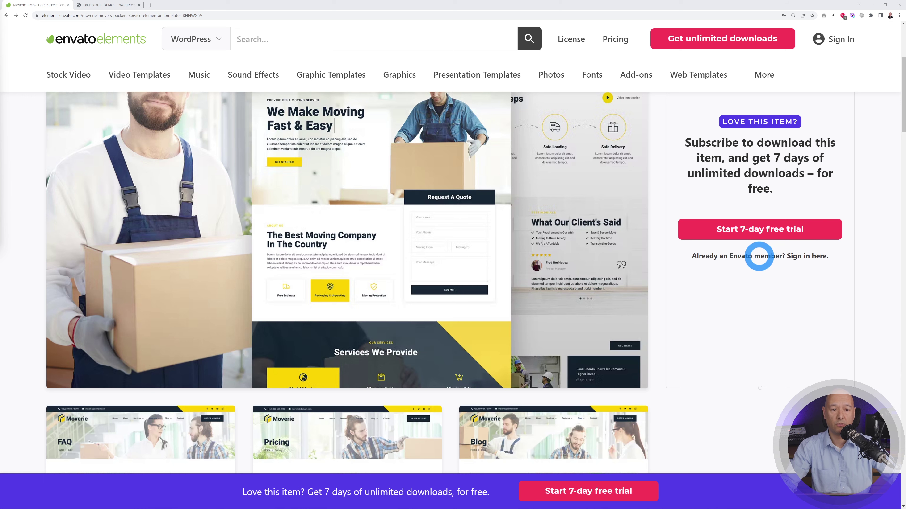
pyautogui.click(764, 228)
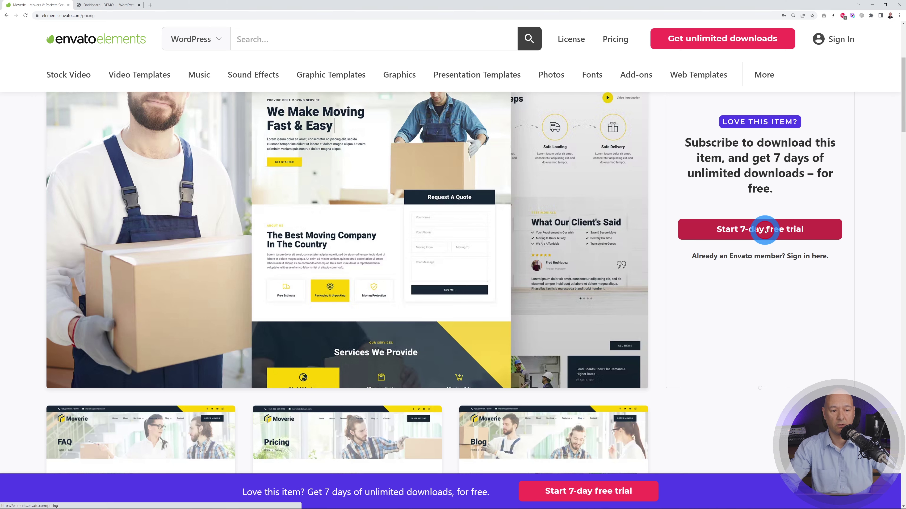
# - Create a free-trial account with autofilled sign-up details and decline saving the password
pyautogui.click(303, 351)
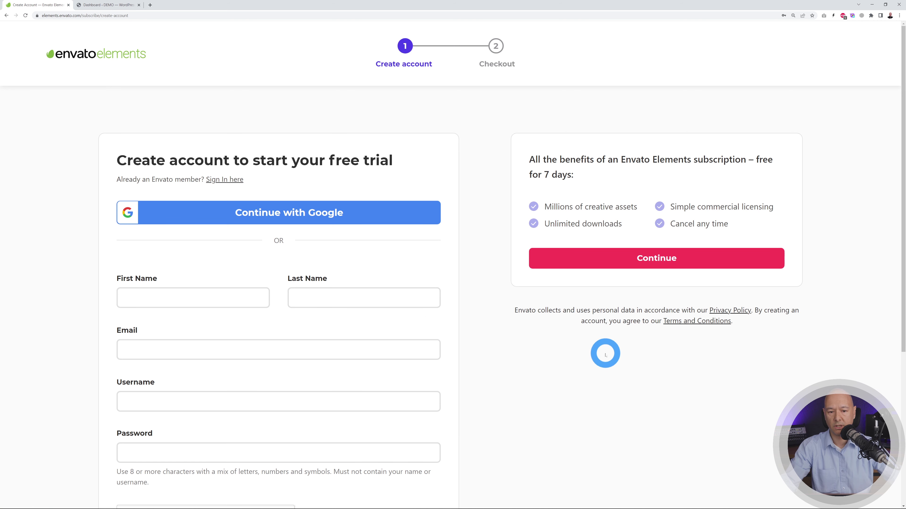
pyautogui.hotkey('alt', 'shift', 'f')
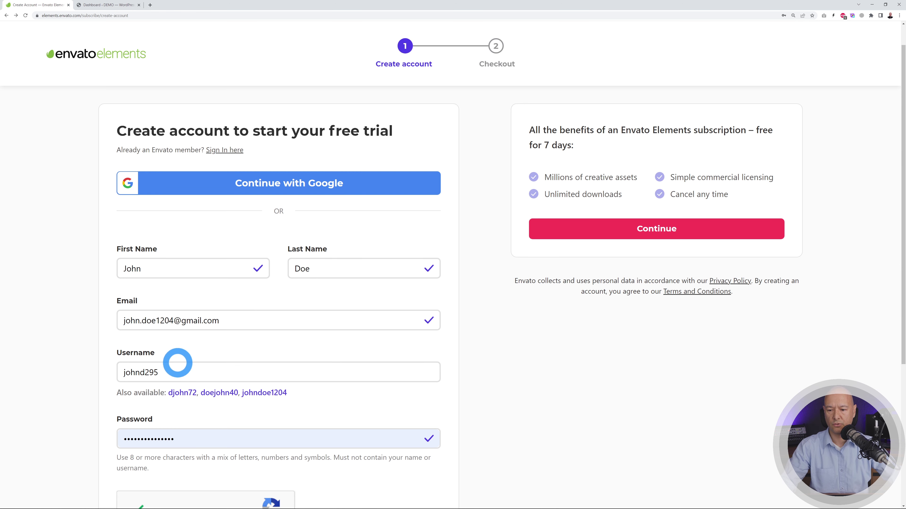
pyautogui.scroll(-1, 410, 475)
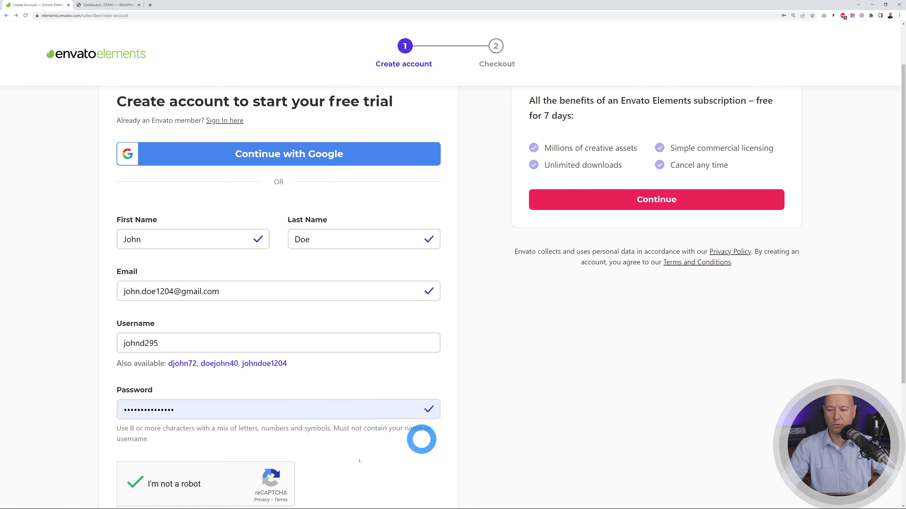
pyautogui.scroll(1, 628, 307)
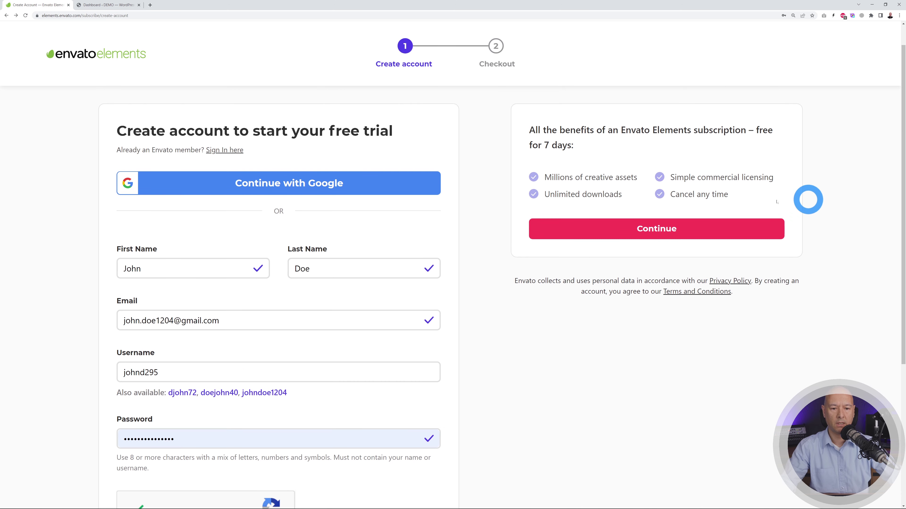
pyautogui.click(675, 229)
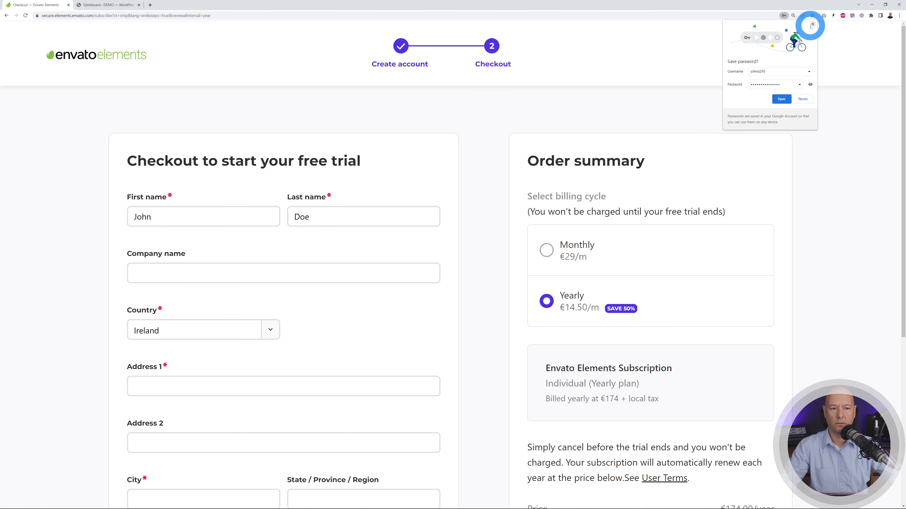
pyautogui.click(811, 27)
# - Review the checkout page, then switch to the ThemeForest 'movers and packers' results
pyautogui.scroll(-1, 287, 194)
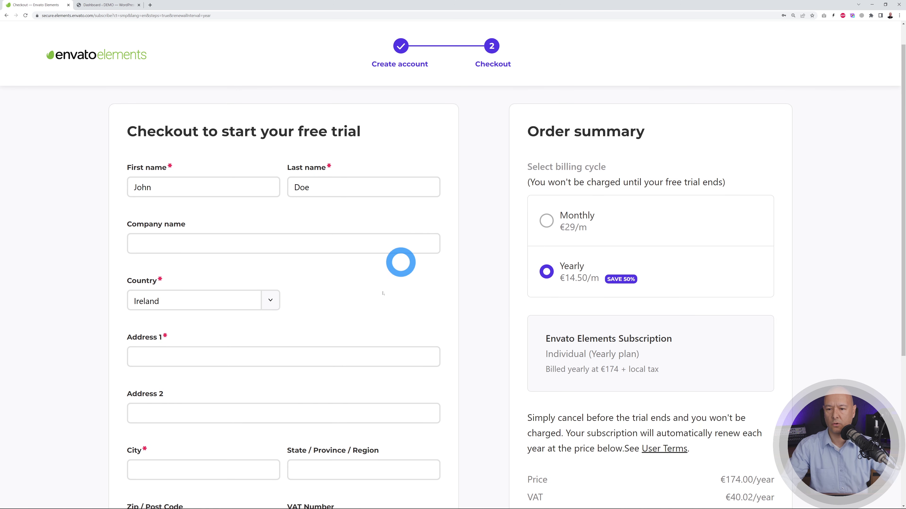
pyautogui.scroll(-2, 304, 285)
pyautogui.scroll(-3, 305, 286)
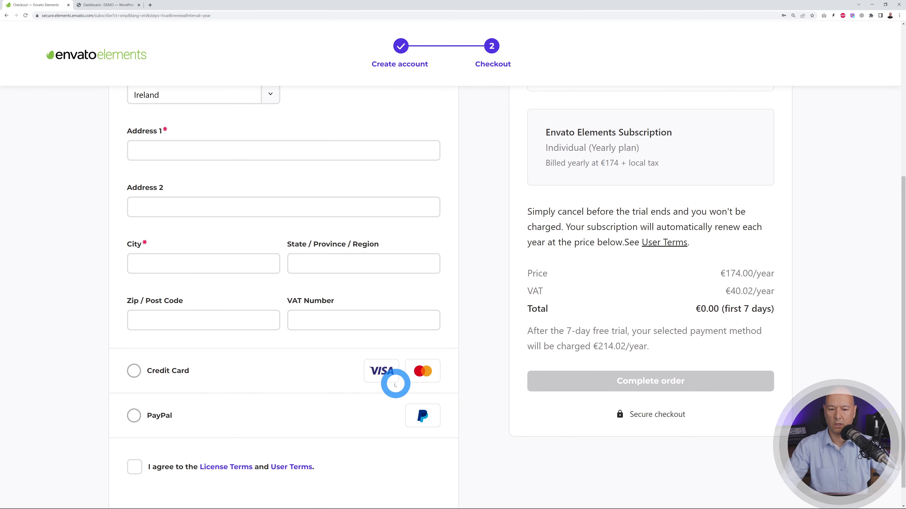
pyautogui.scroll(4, 394, 380)
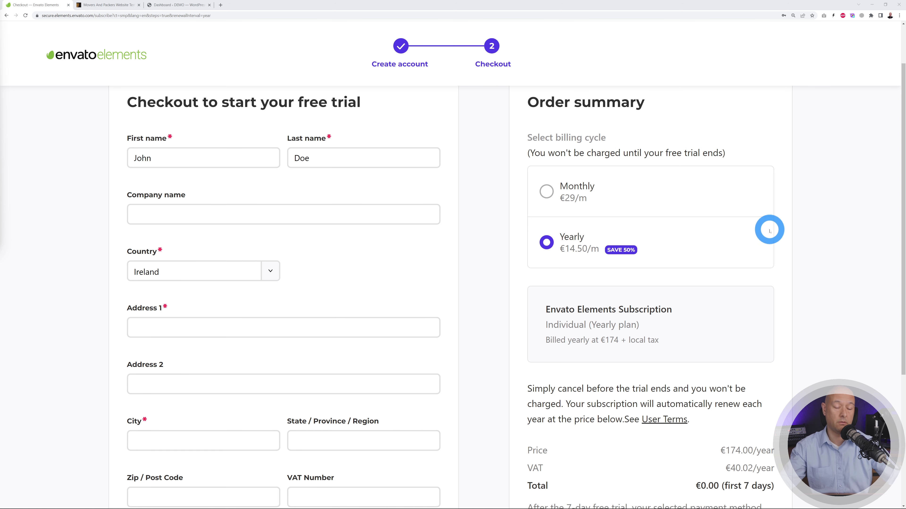
pyautogui.scroll(-3, 770, 230)
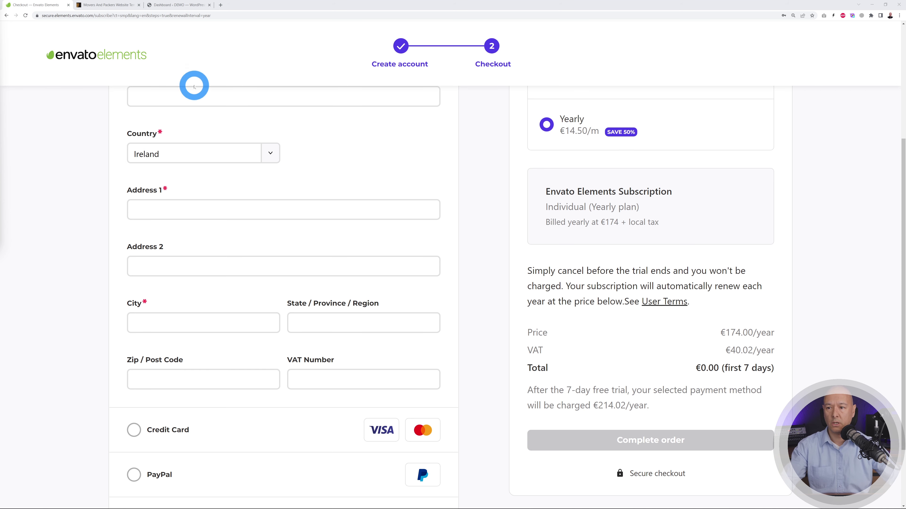
pyautogui.click(114, 5)
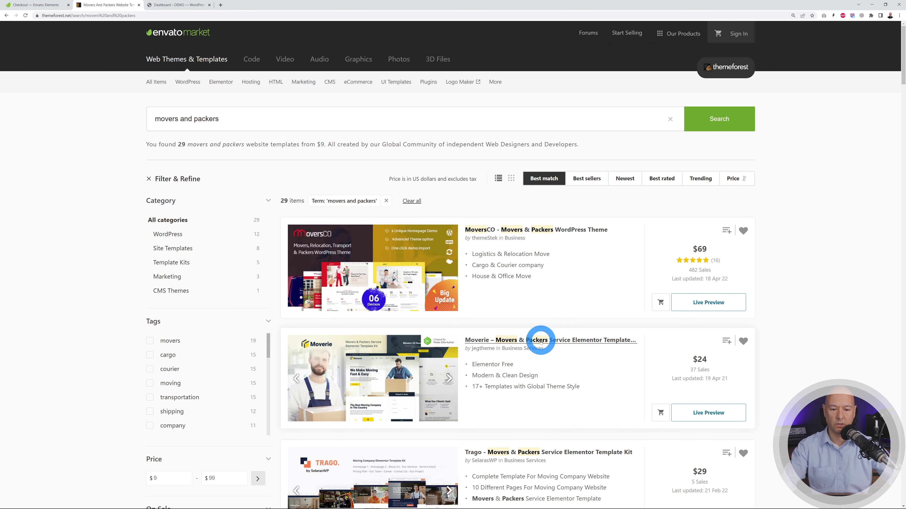
# - Check Moverie's $24 ThemeForest item page, then return to the Envato Elements checkout tab
pyautogui.click(549, 342)
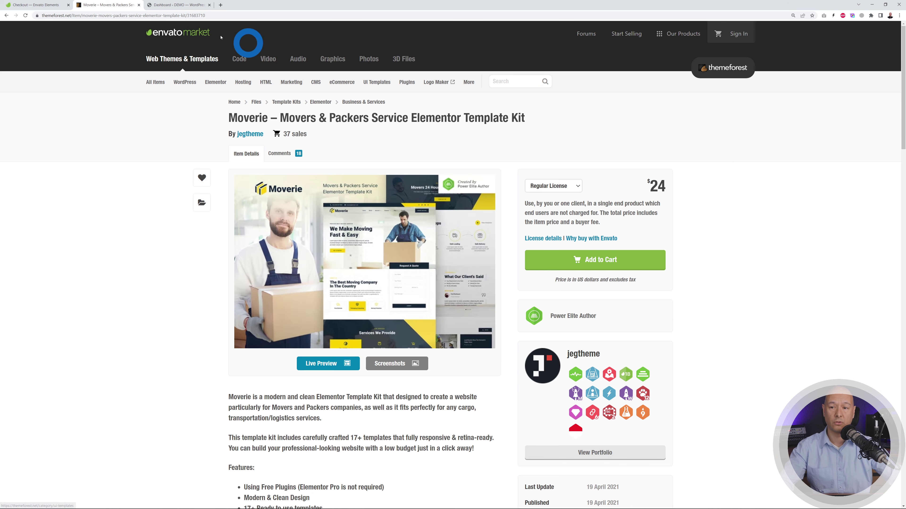
pyautogui.click(36, 5)
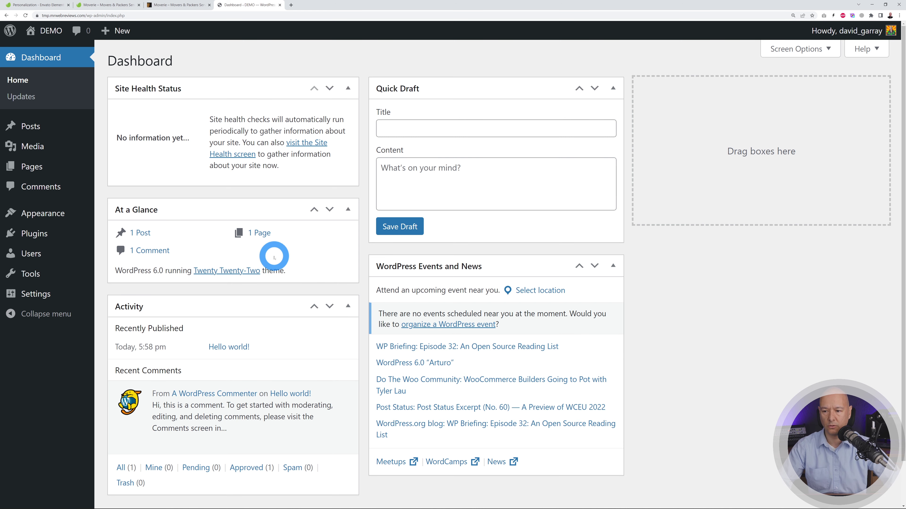
# - Search plugins for 'elementor', then install and activate Elementor Website Builder
pyautogui.moveTo(44, 239)
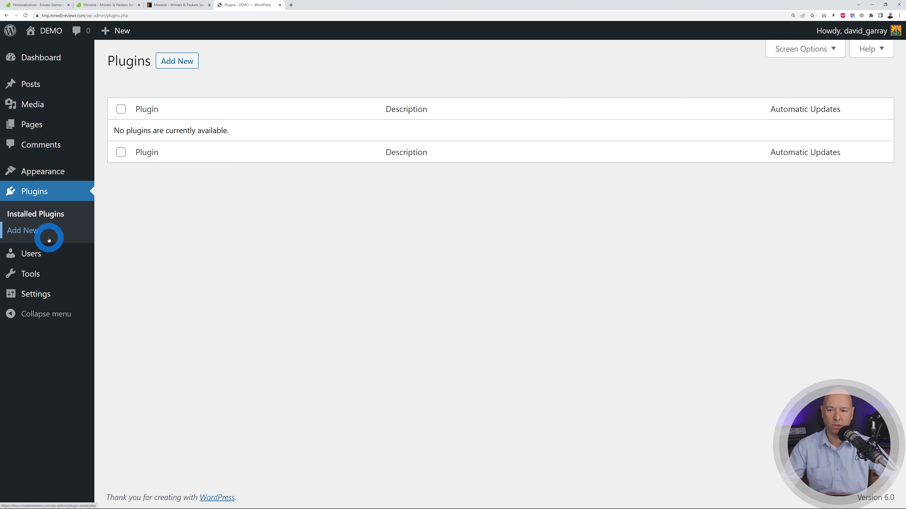
pyautogui.click(48, 240)
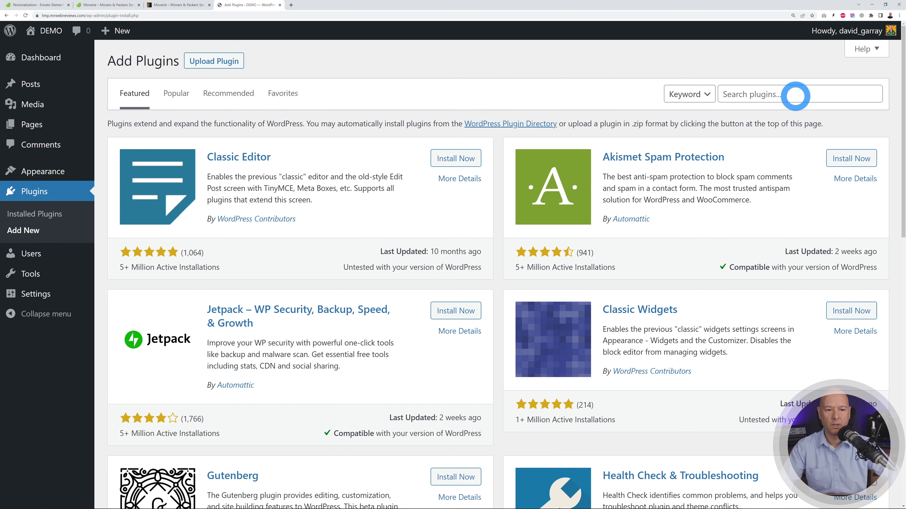
pyautogui.click(795, 94)
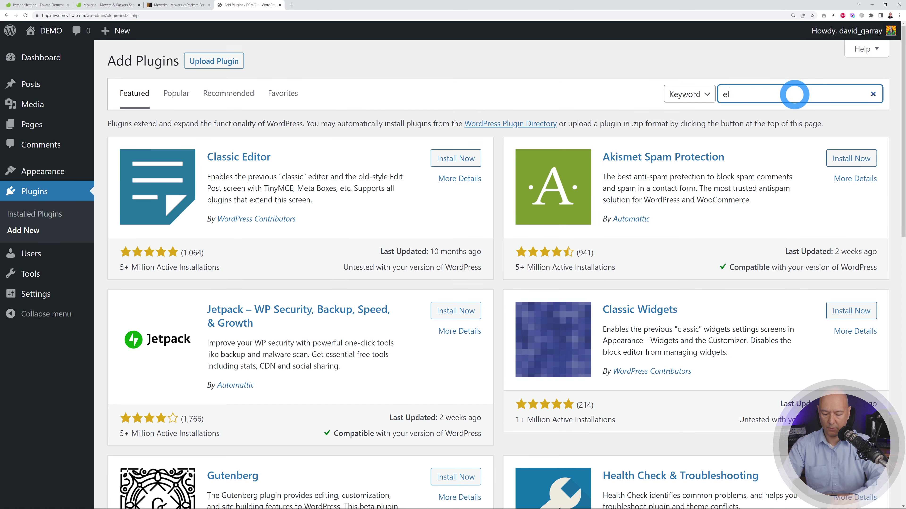
pyautogui.write('elementor')
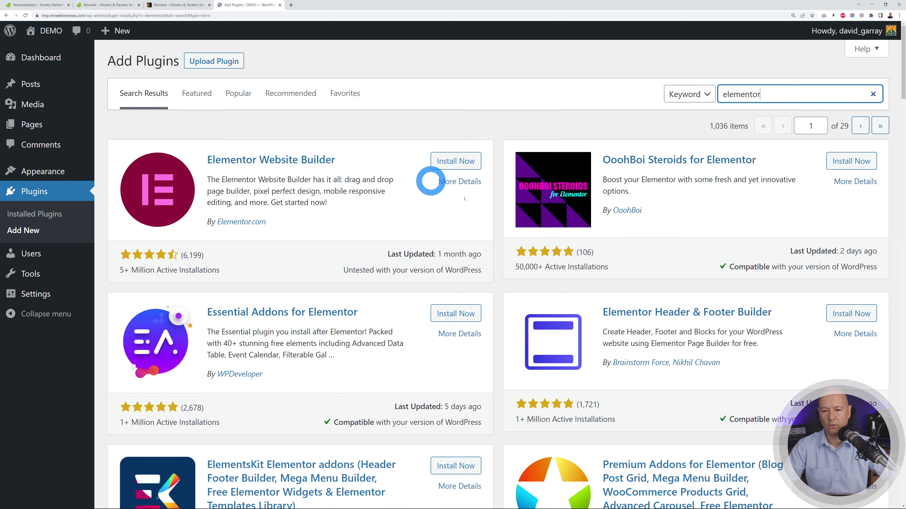
pyautogui.click(453, 161)
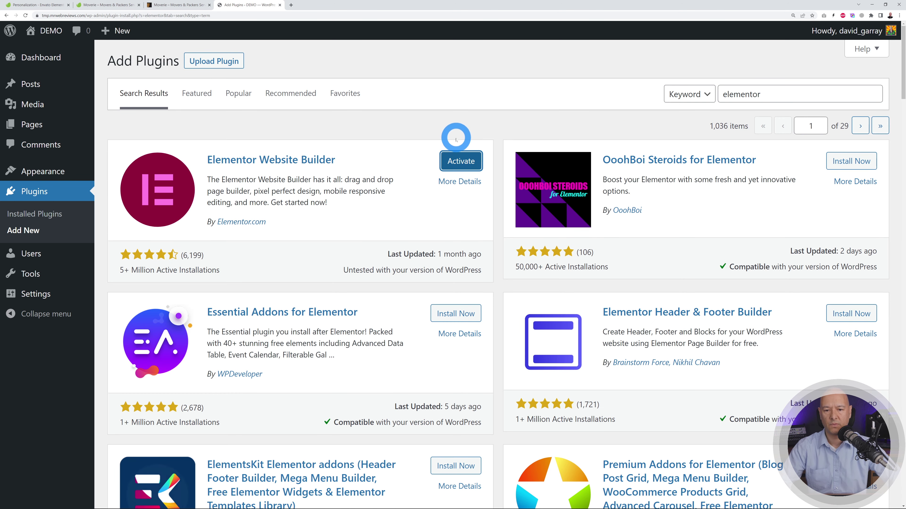
pyautogui.click(461, 160)
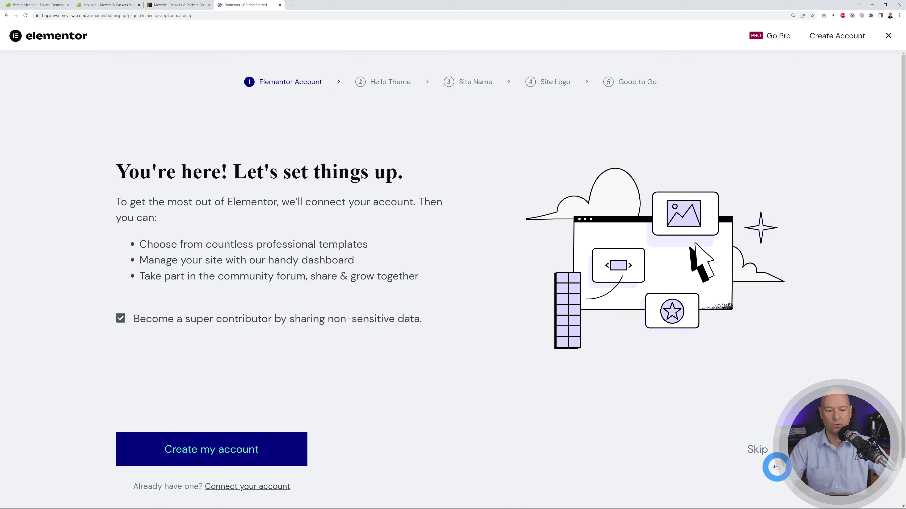
# - Skip every onboarding step: account, Hello Theme, site name, logo and start option
pyautogui.click(762, 453)
pyautogui.click(762, 453)
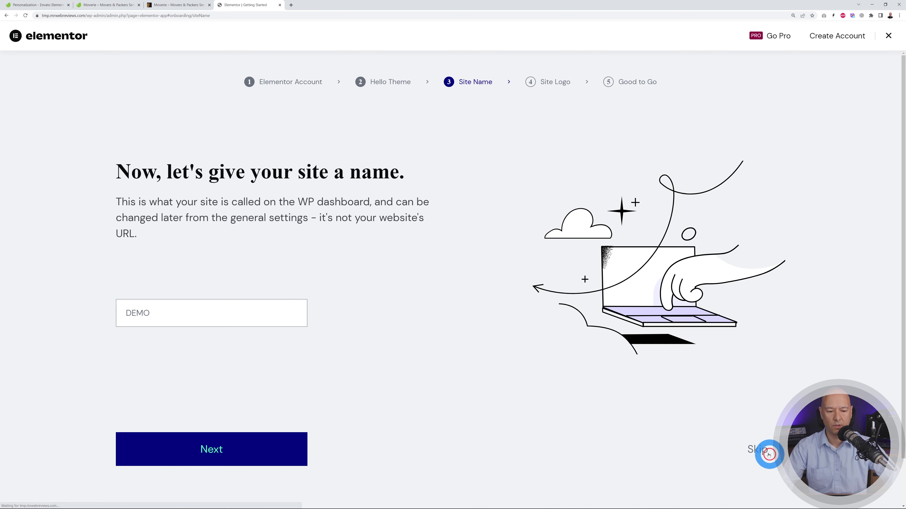
pyautogui.click(760, 450)
pyautogui.click(761, 478)
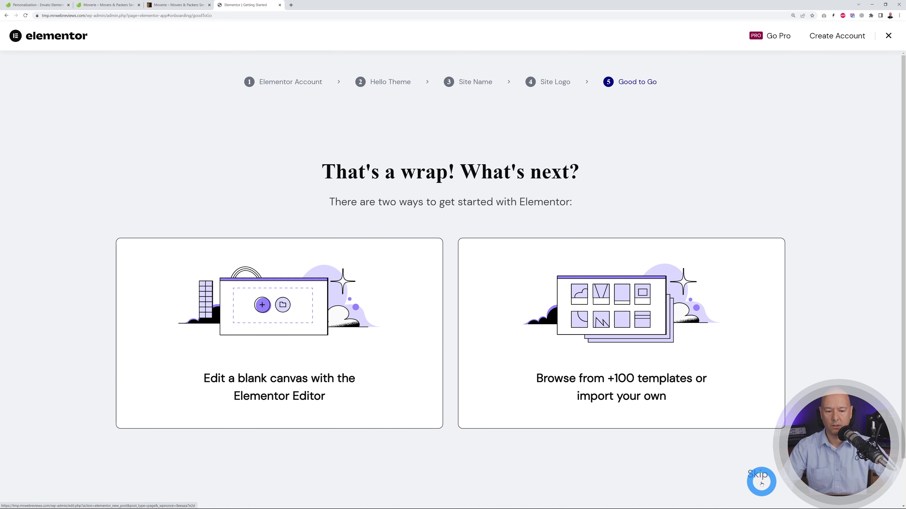
pyautogui.click(760, 477)
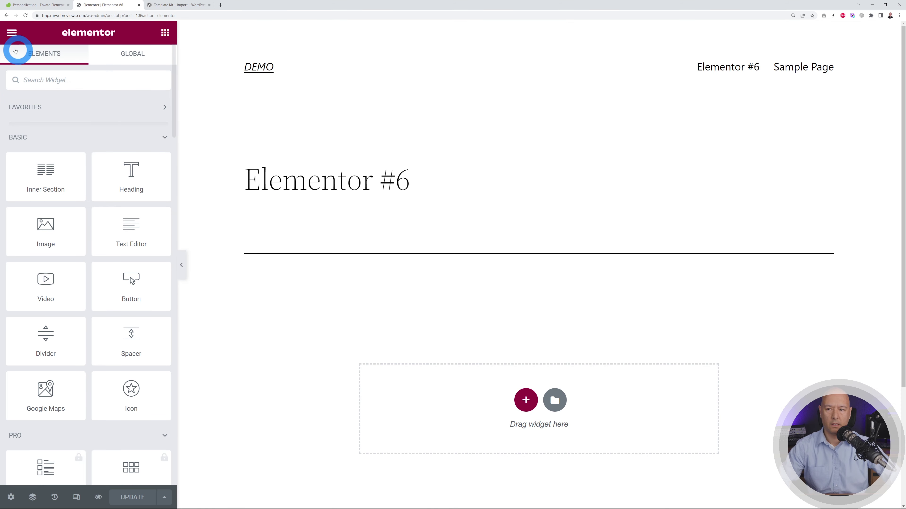
# - Exit the Elementor editor back to the WordPress Pages list
pyautogui.click(10, 33)
pyautogui.click(80, 236)
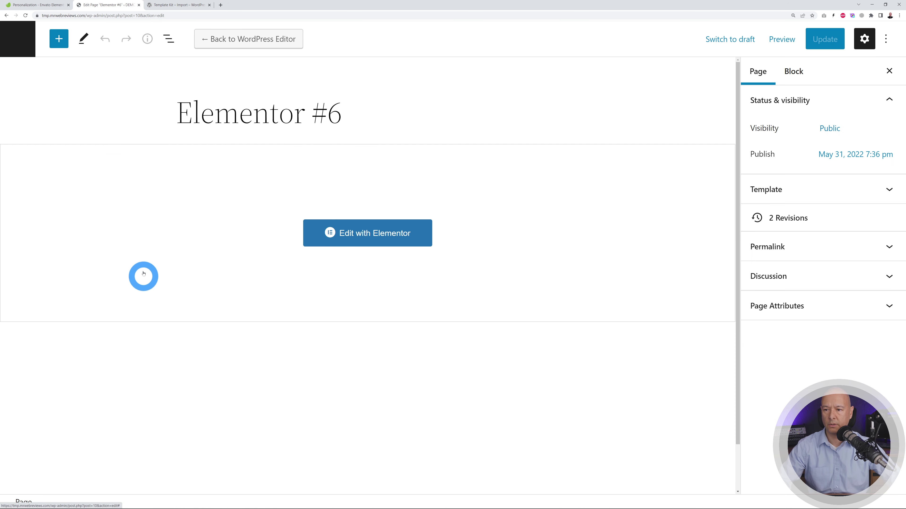
pyautogui.click(19, 41)
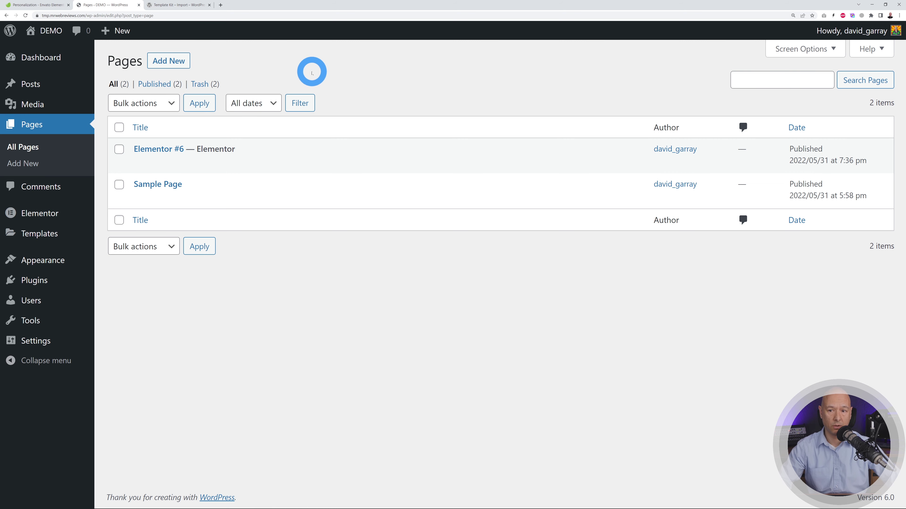
# - Copy the plugin name 'Template Kit – Import' from its plugin page
pyautogui.click(178, 4)
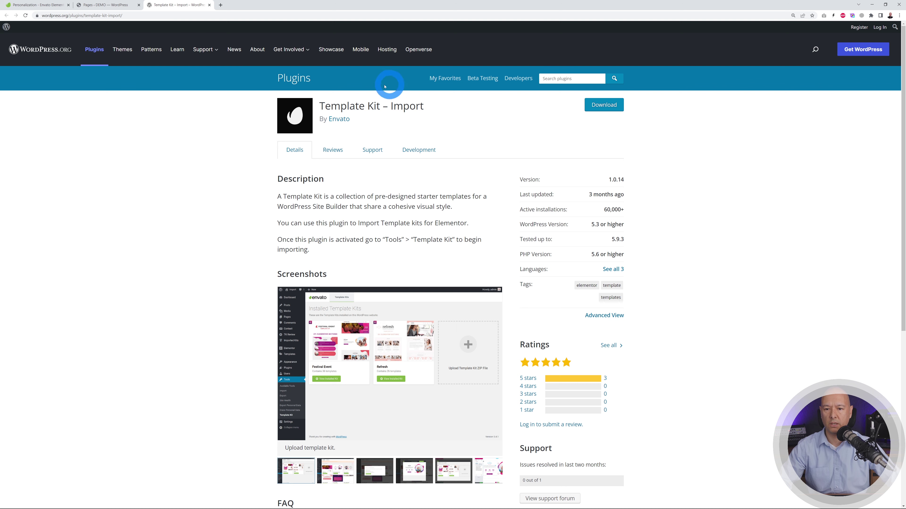
pyautogui.moveTo(320, 106); pyautogui.dragTo(441, 104)
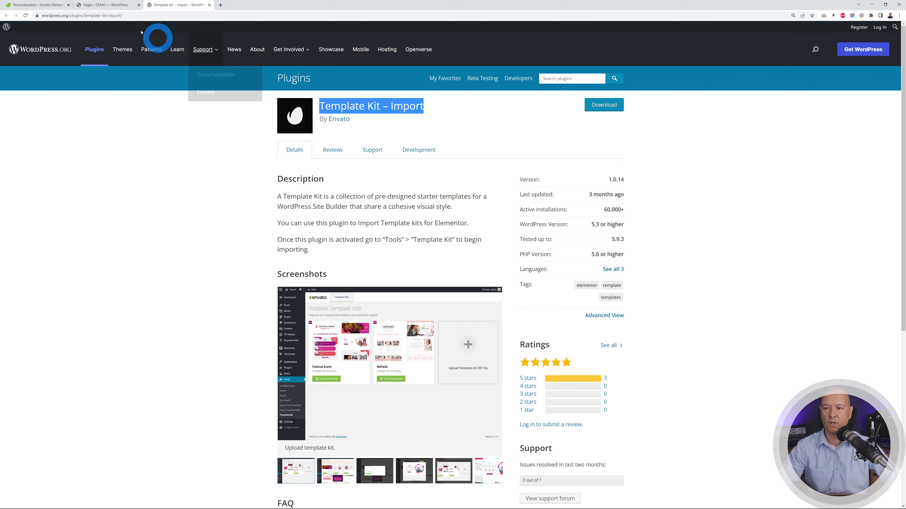
pyautogui.click(115, 5)
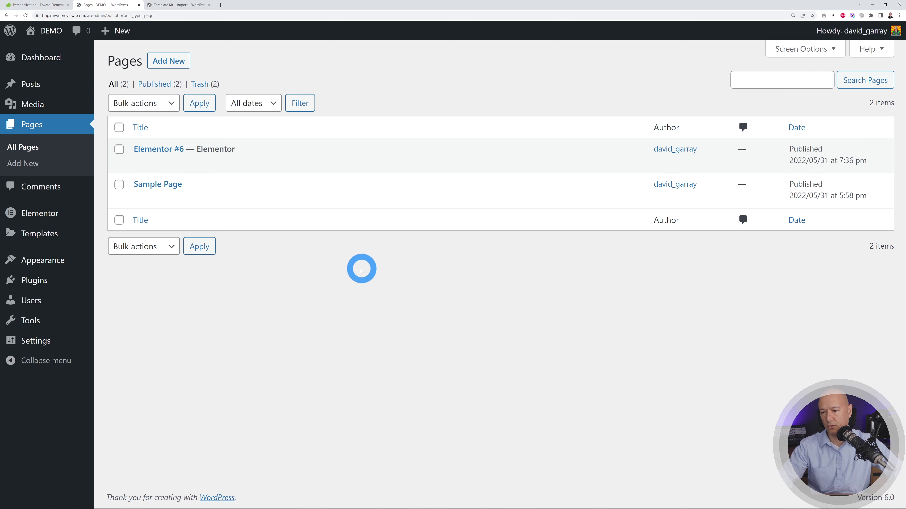
# - Find 'Template Kit – Import' under Plugins > Add New, then install and activate it
pyautogui.moveTo(33, 279)
pyautogui.click(125, 301)
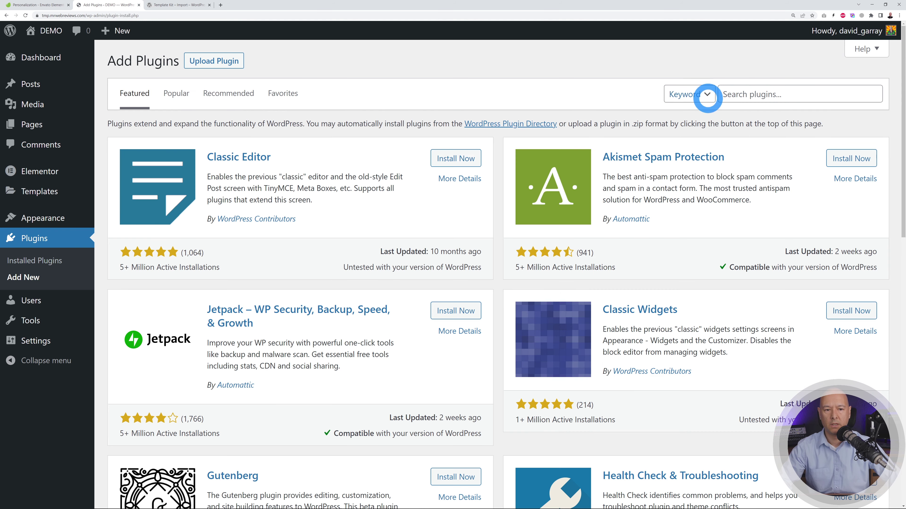
pyautogui.click(777, 94)
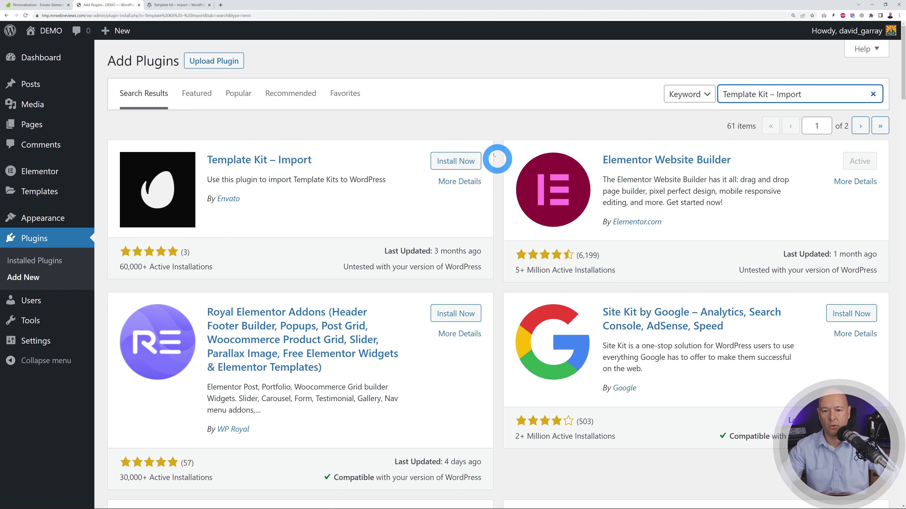
pyautogui.click(469, 161)
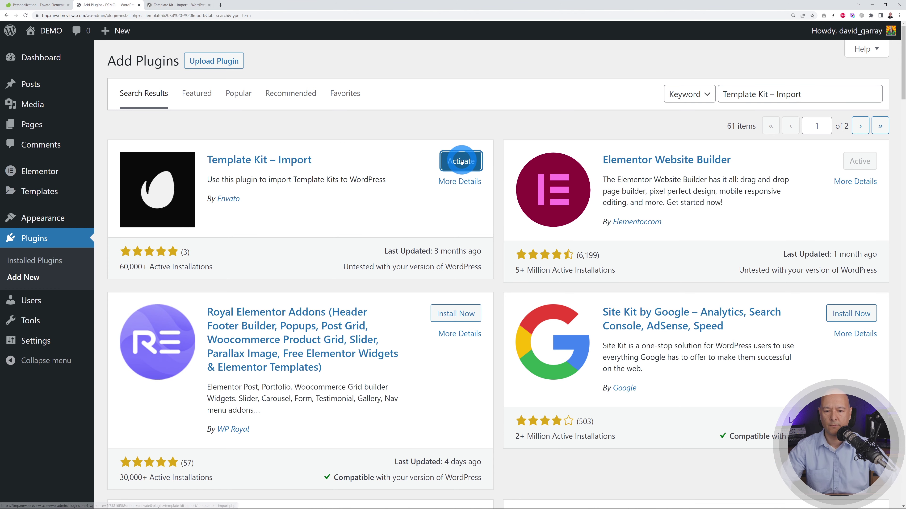
pyautogui.click(460, 161)
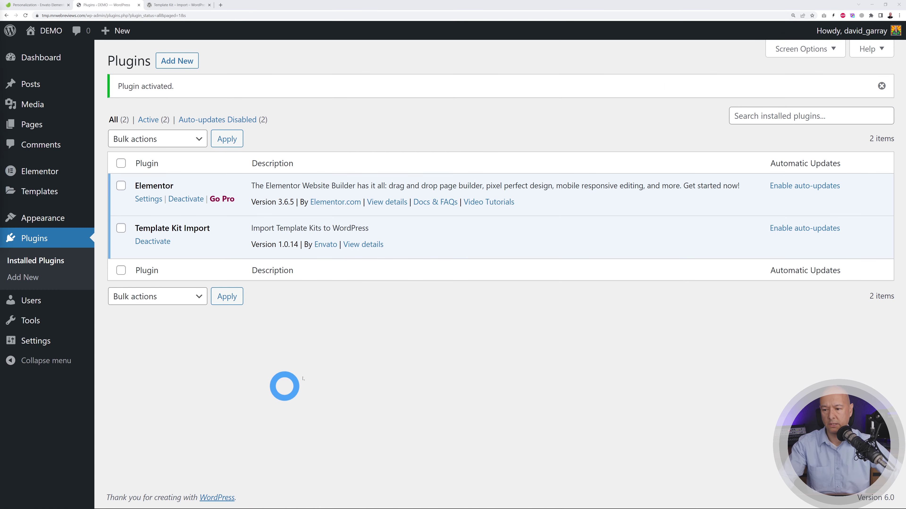
# - Upload the Moverie kit ZIP under Tools > Template Kit and review its listed templates
pyautogui.moveTo(30, 320)
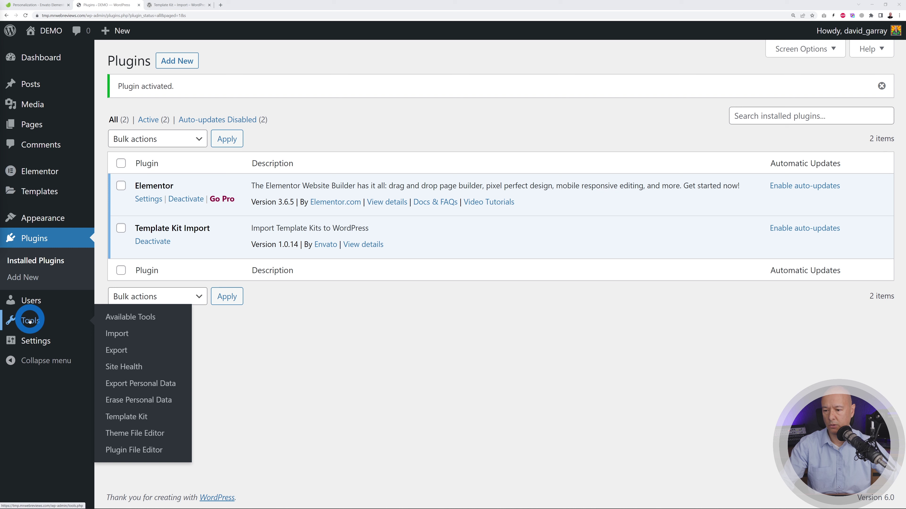
pyautogui.click(137, 414)
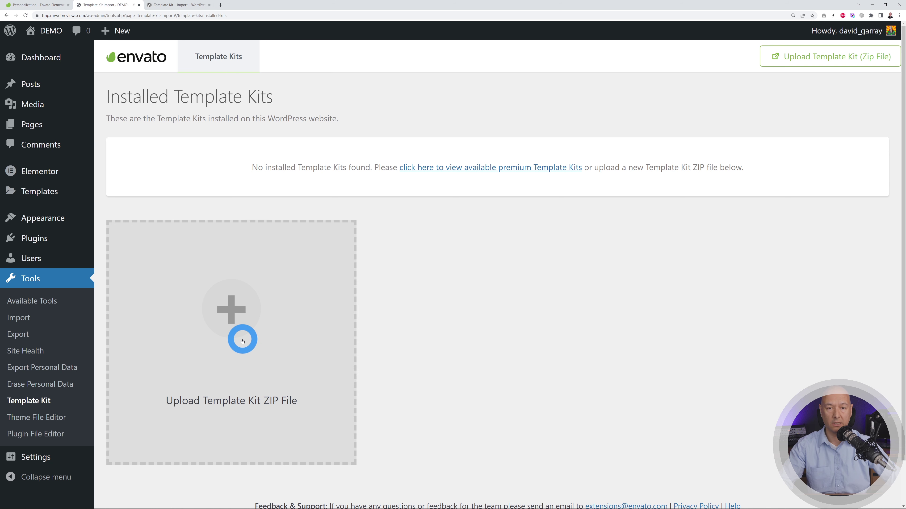
pyautogui.click(241, 336)
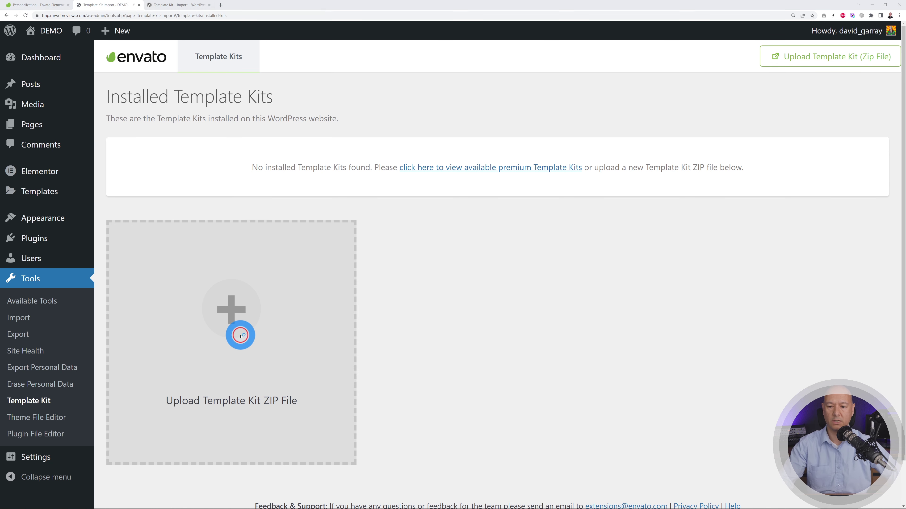
pyautogui.click(201, 62)
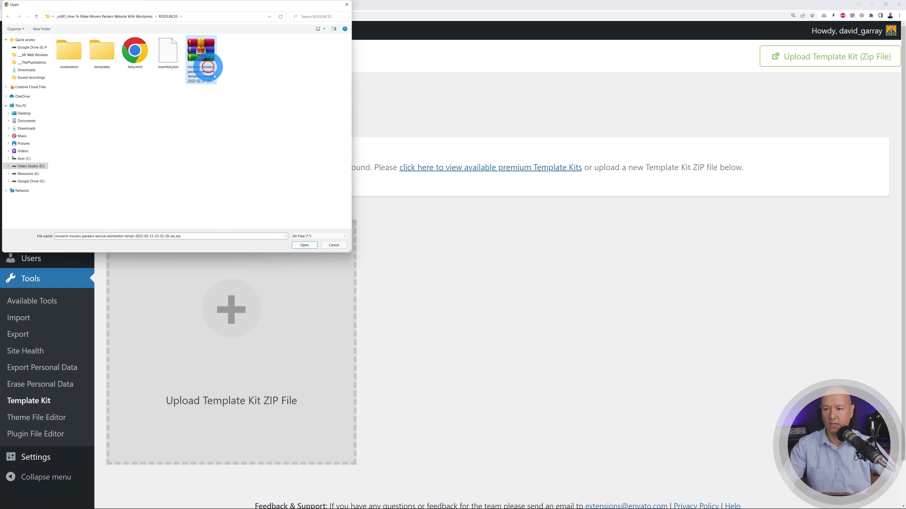
pyautogui.click(304, 245)
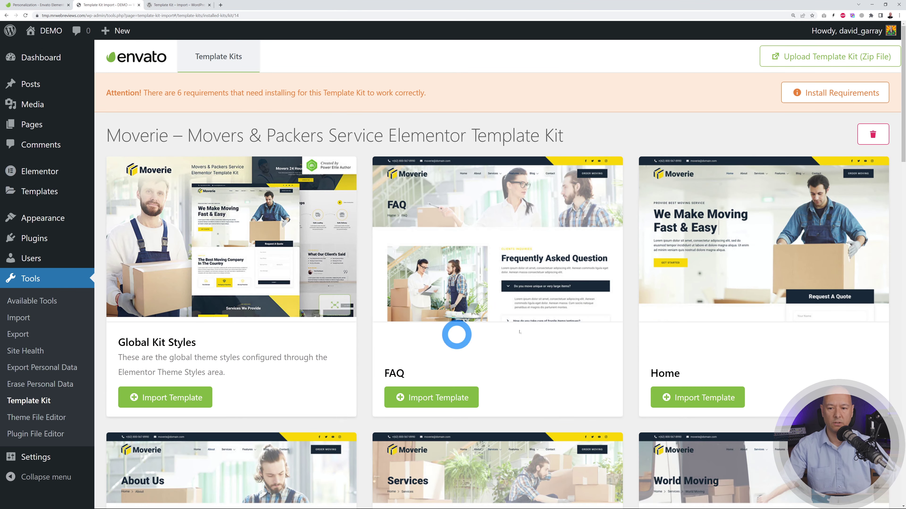
pyautogui.scroll(-12, 647, 293)
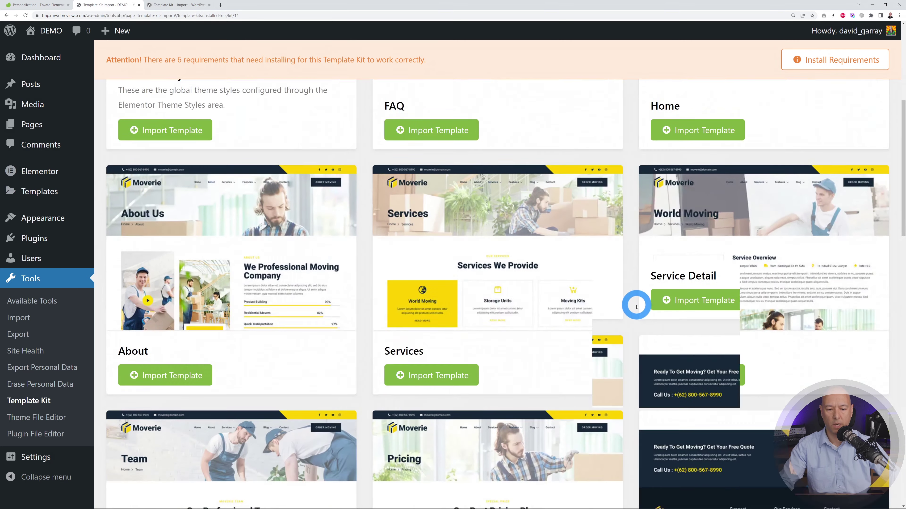
pyautogui.scroll(-6, 640, 307)
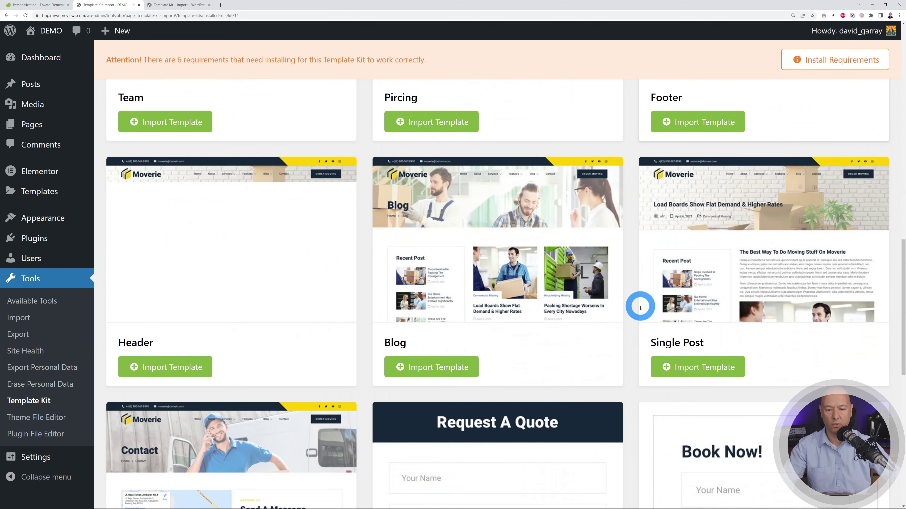
pyautogui.scroll(9, 640, 308)
pyautogui.scroll(8, 640, 307)
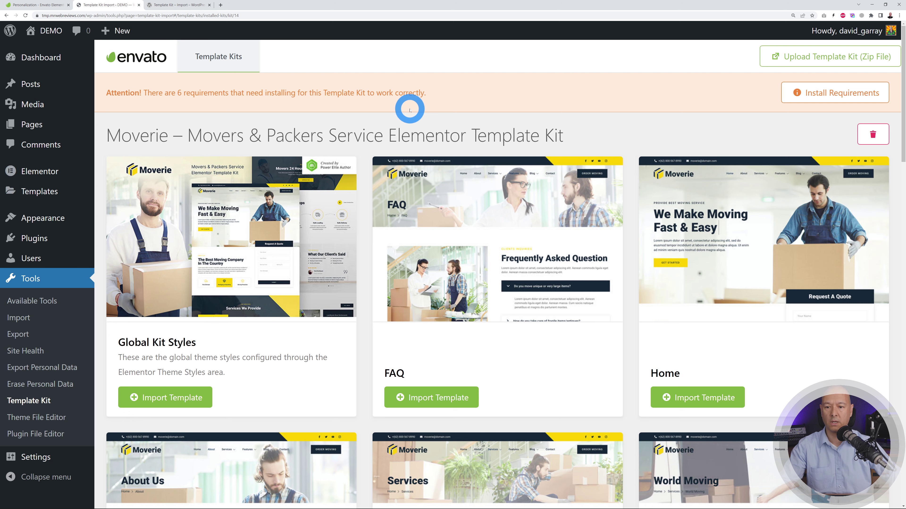
# - Install all six missing requirements, including ElementsKit Lite, Jeg Elementor Kit, JetSticky and MetForm
pyautogui.click(817, 94)
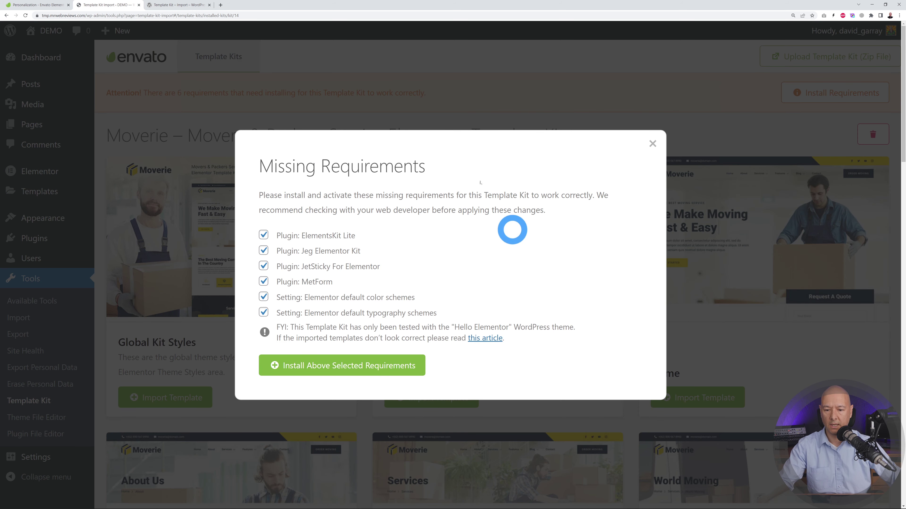
pyautogui.click(373, 362)
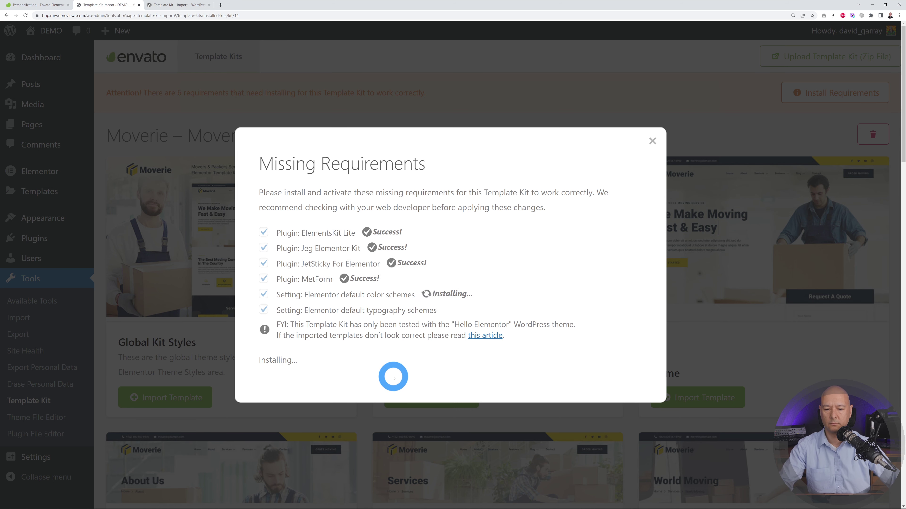
pyautogui.click(306, 378)
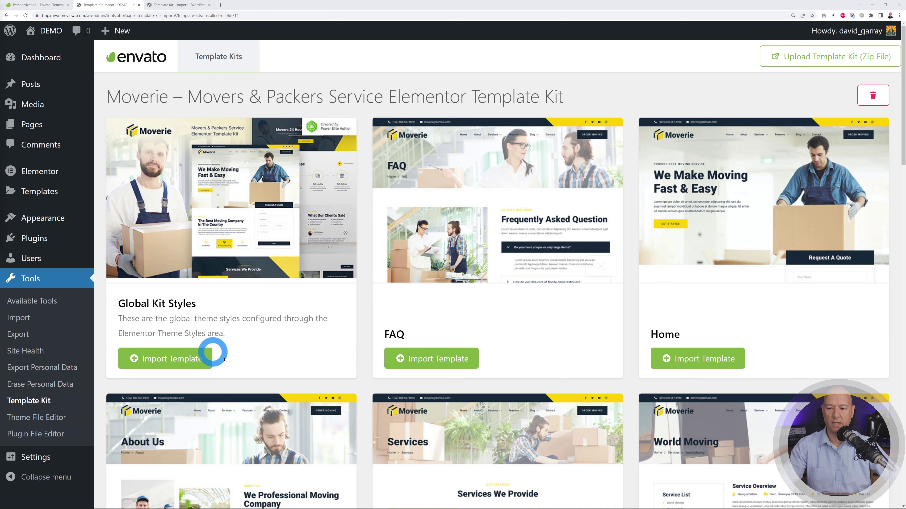
# - Import the Global Kit Styles and FAQ templates from the Moverie template kit
pyautogui.click(189, 357)
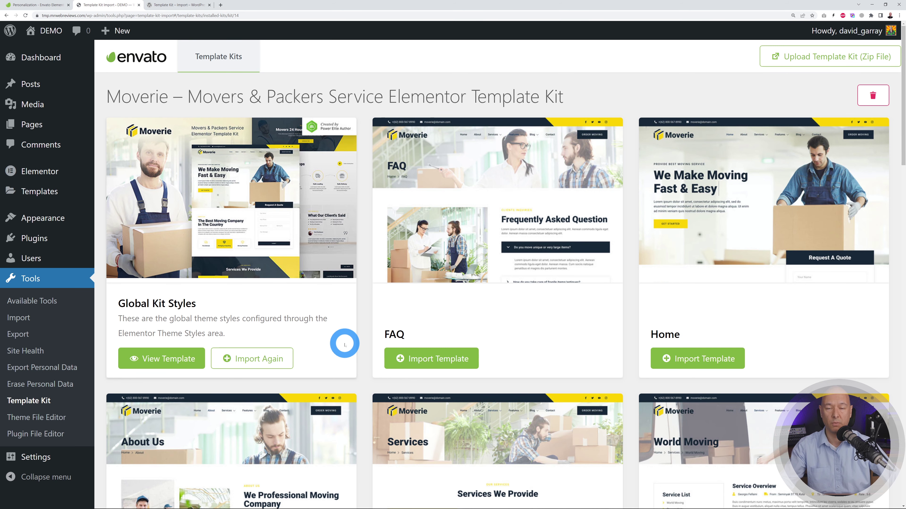
pyautogui.scroll(-3, 753, 266)
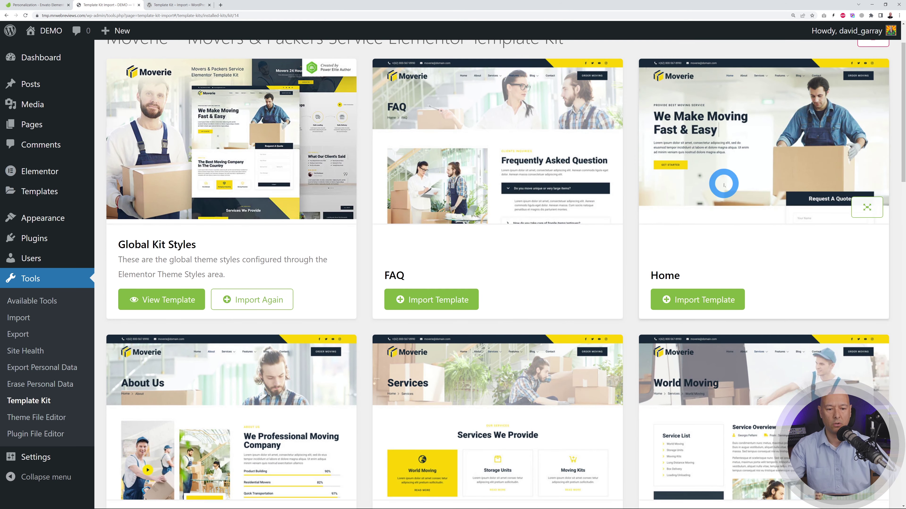
pyautogui.scroll(-3, 512, 298)
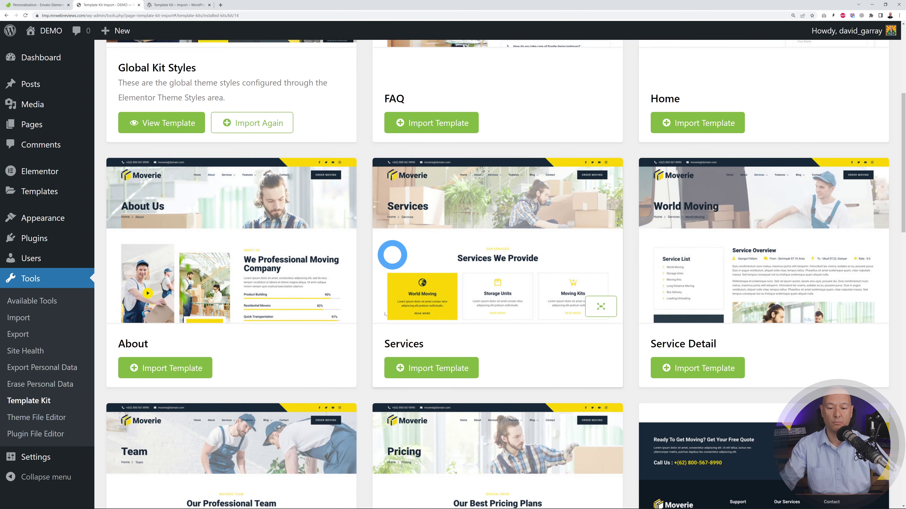
pyautogui.scroll(-5, 806, 214)
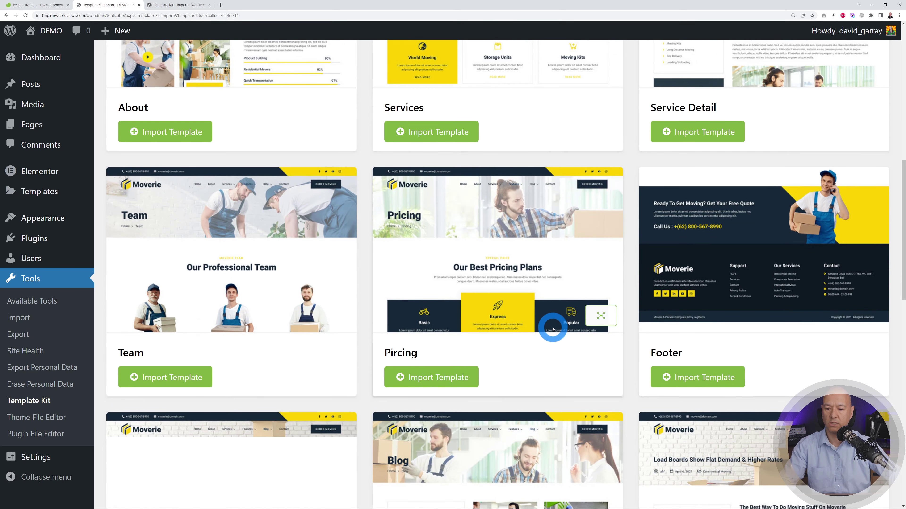
pyautogui.scroll(-2, 249, 234)
pyautogui.scroll(-2, 449, 300)
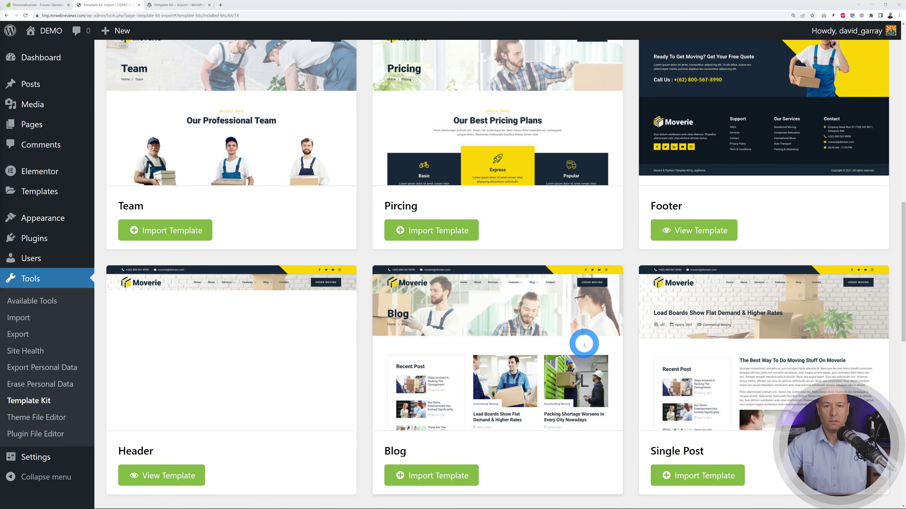
pyautogui.scroll(20, 592, 293)
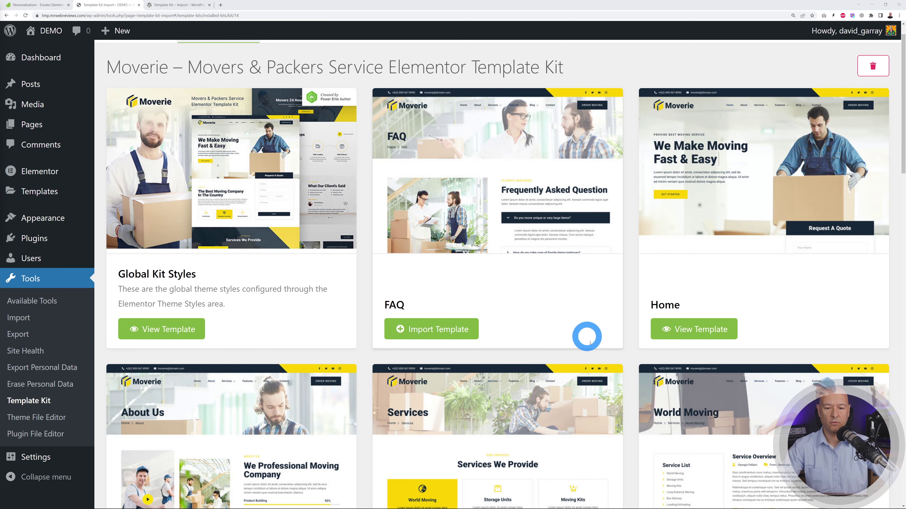
pyautogui.click(473, 325)
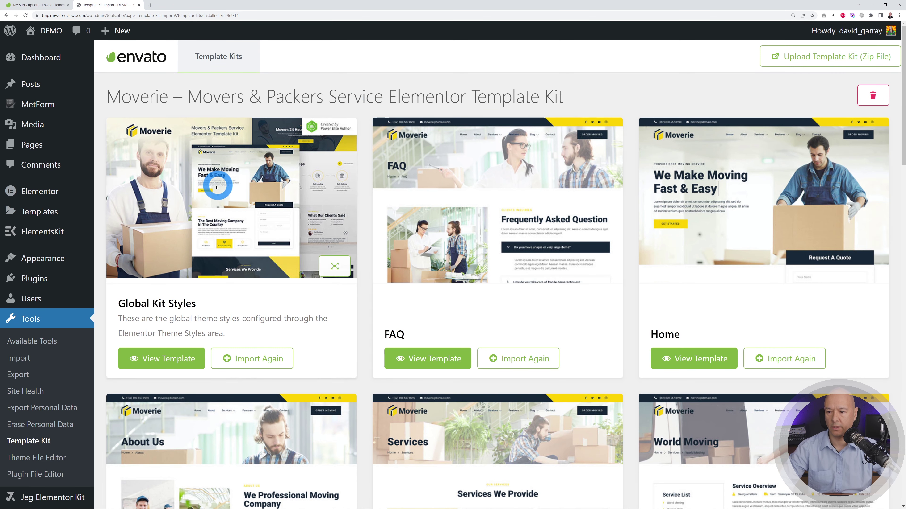
# - Review the Saved Templates list, including the FAQ, About, Contact, Header and Footer templates
pyautogui.moveTo(41, 210)
pyautogui.click(122, 214)
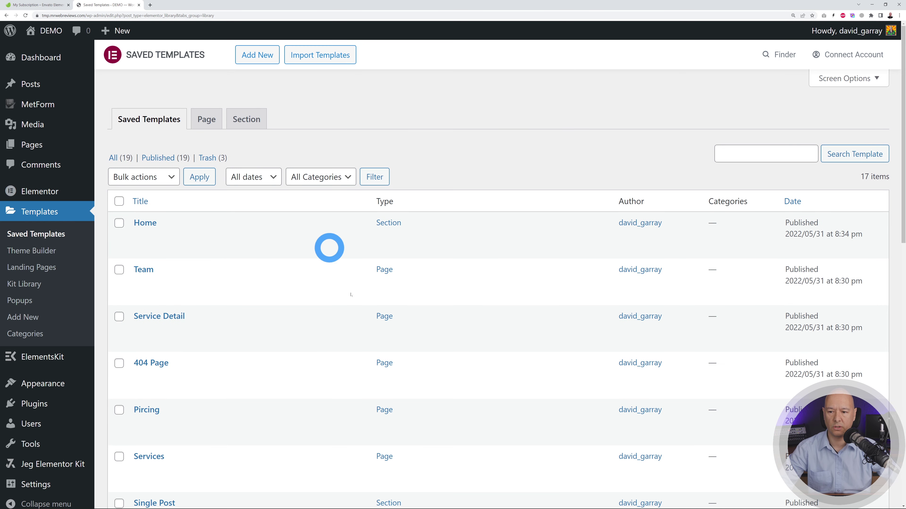
pyautogui.scroll(-3, 481, 256)
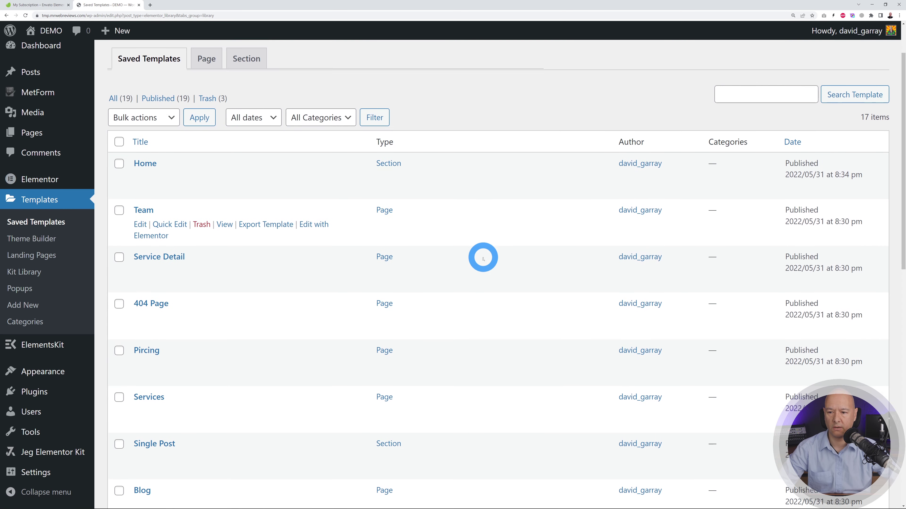
pyautogui.scroll(-1, 542, 168)
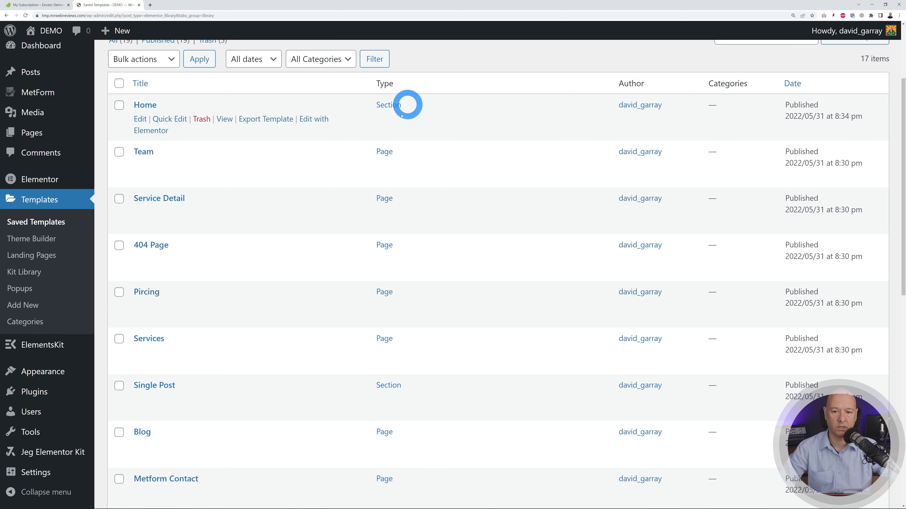
pyautogui.scroll(-1, 471, 136)
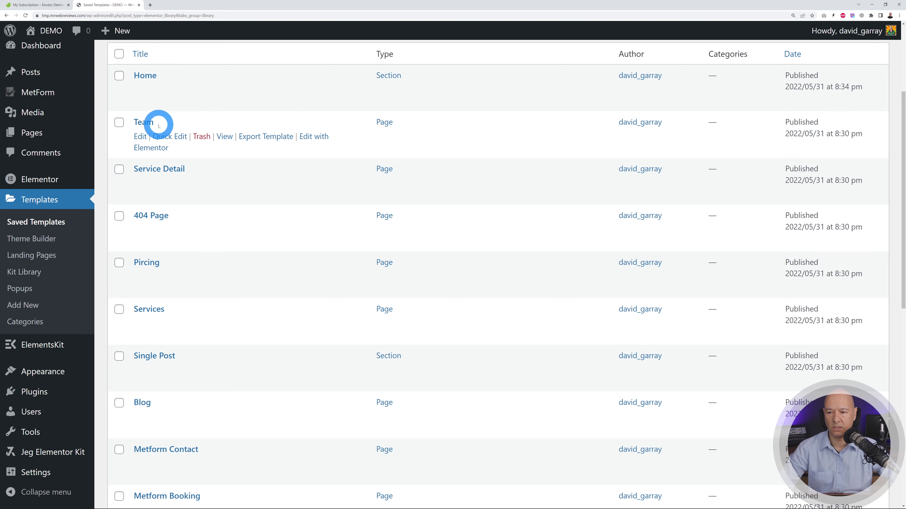
pyautogui.scroll(-1, 446, 193)
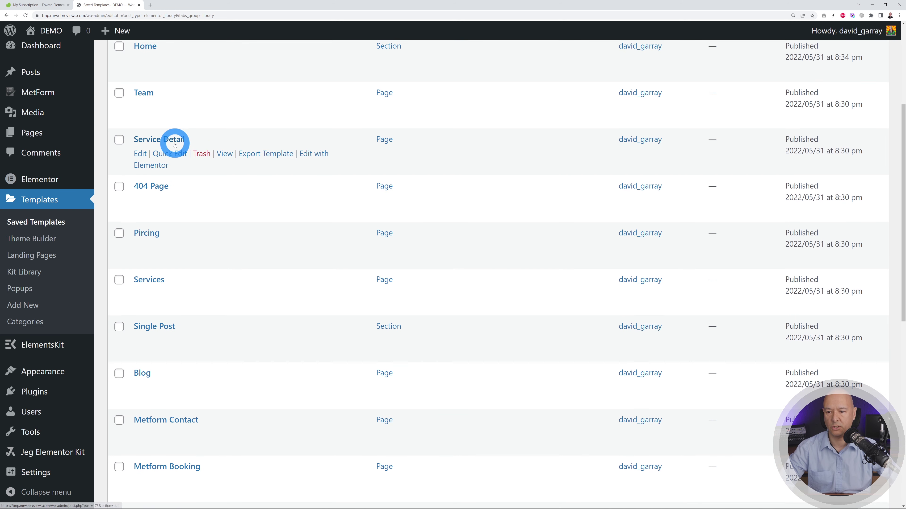
pyautogui.scroll(-8, 507, 184)
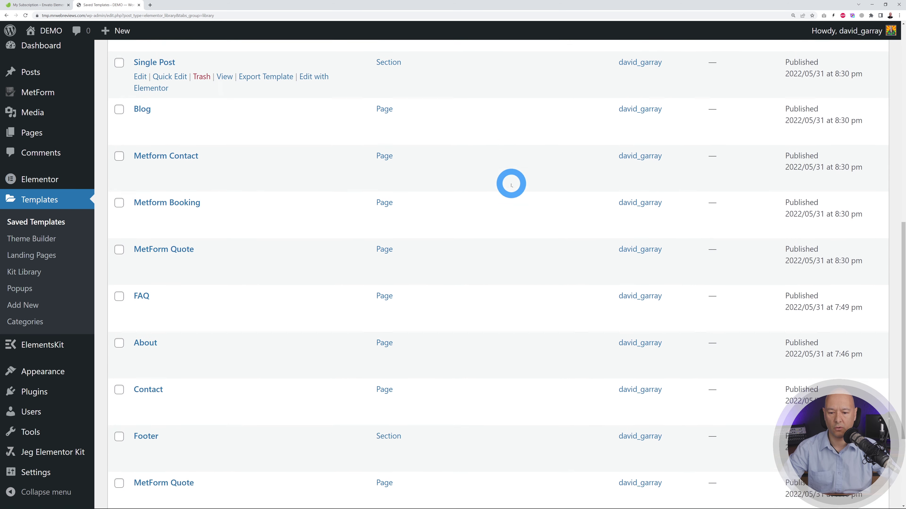
pyautogui.scroll(-1, 511, 184)
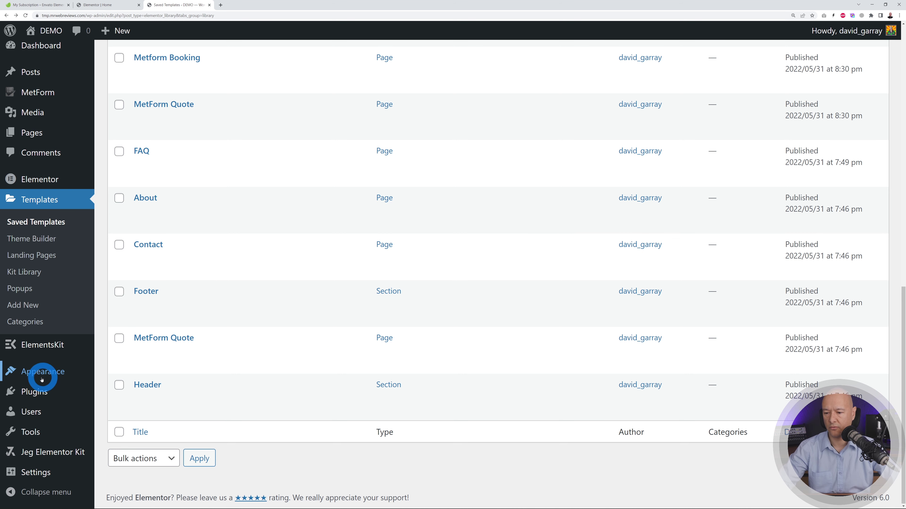
# - Find the Hello Elementor theme in Add New Themes, install it, and activate it
pyautogui.moveTo(40, 371)
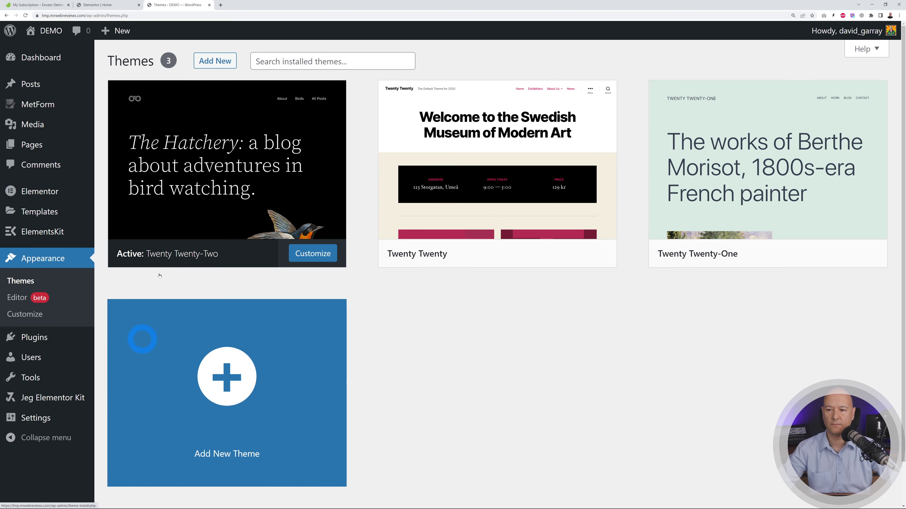
pyautogui.click(212, 66)
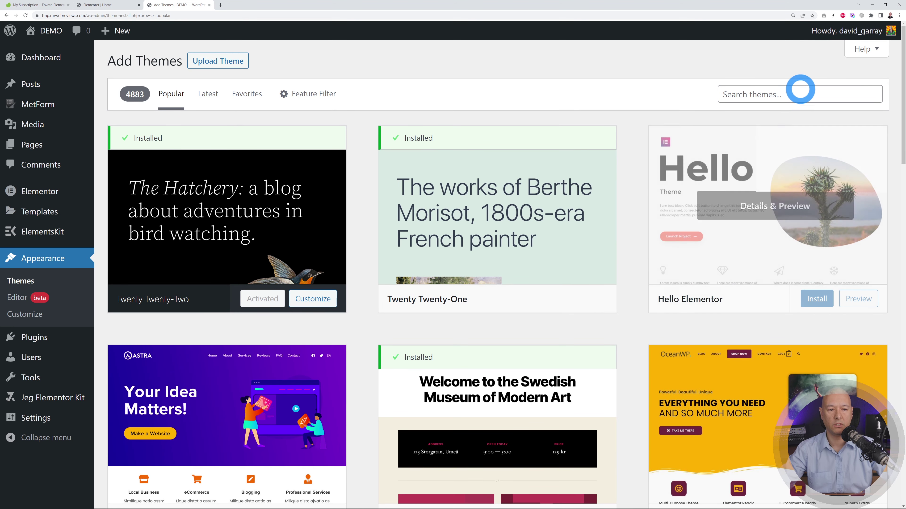
pyautogui.click(799, 92)
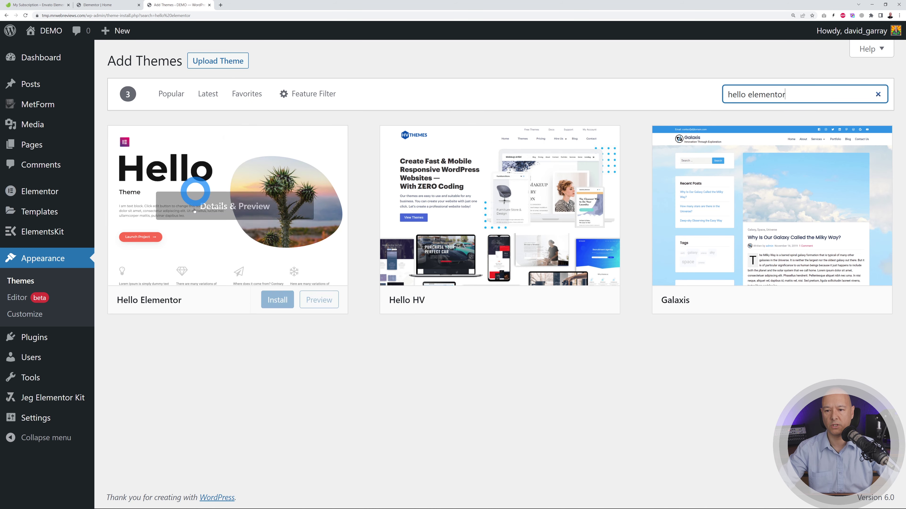
pyautogui.click(277, 300)
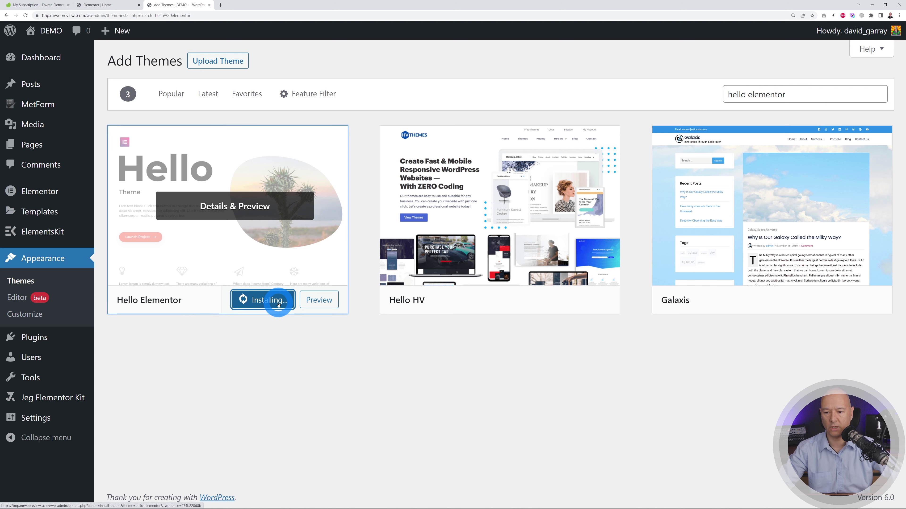
pyautogui.click(260, 300)
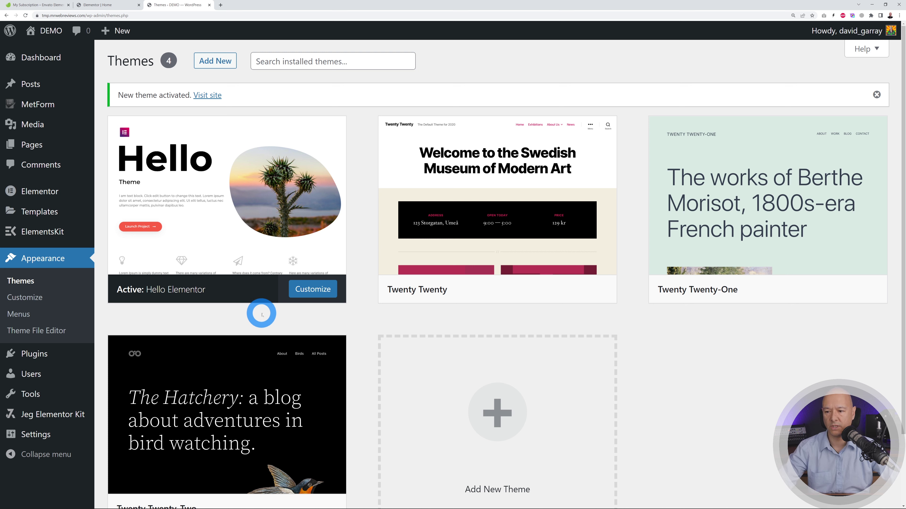
# - Check the Saved Templates list, glance at Theme Builder, then close it back to Saved Templates
pyautogui.moveTo(44, 212)
pyautogui.click(133, 213)
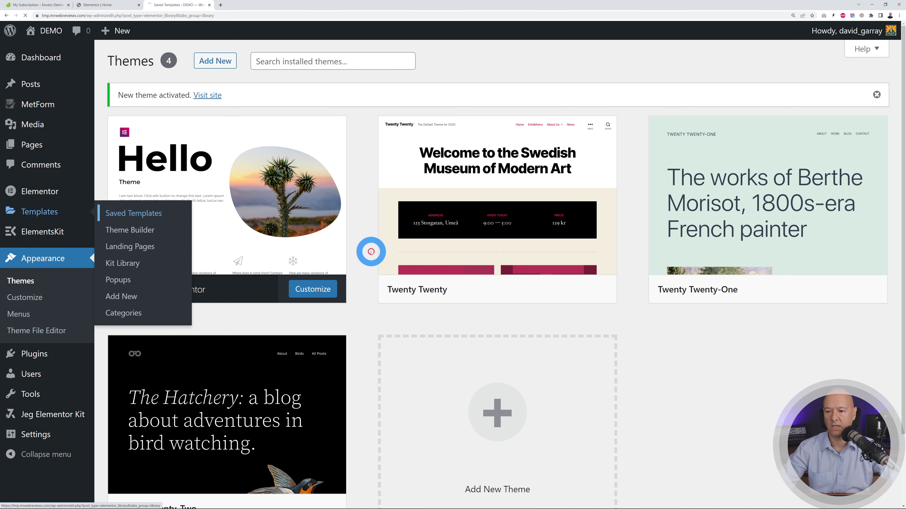
pyautogui.scroll(-5, 511, 255)
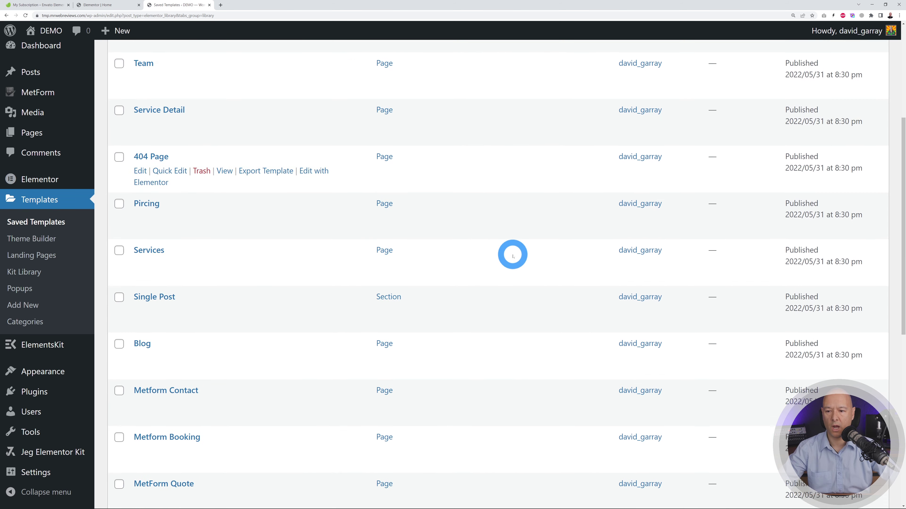
pyautogui.scroll(-8, 512, 256)
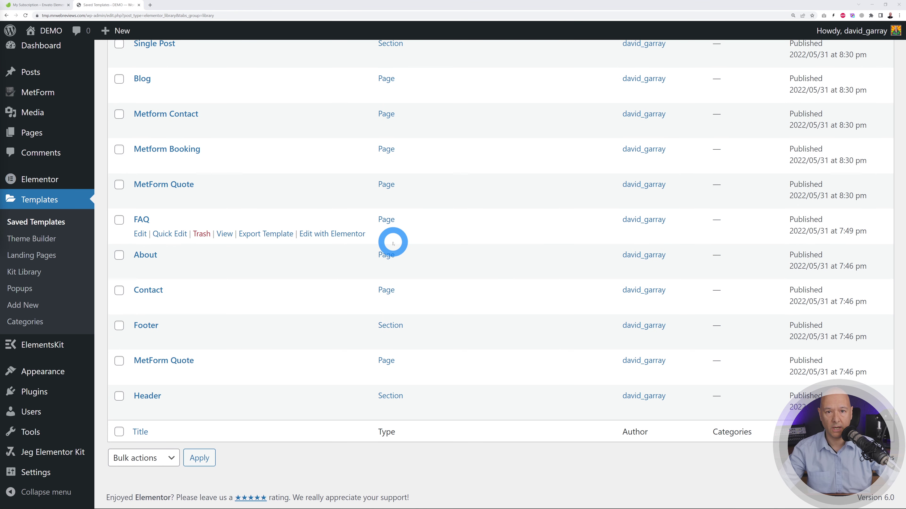
pyautogui.click(29, 243)
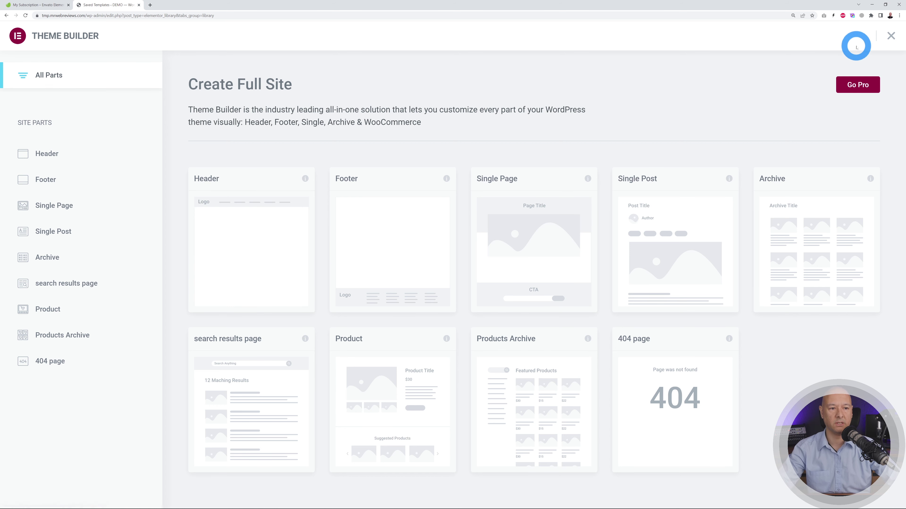
pyautogui.click(891, 37)
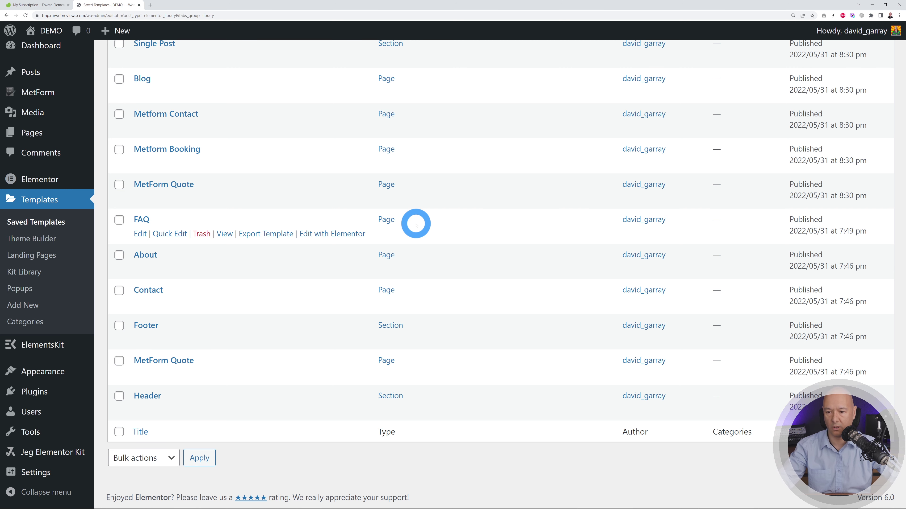
# - Publish a new page titled 'Home', edit it with Elementor, and show its page settings
pyautogui.click(32, 132)
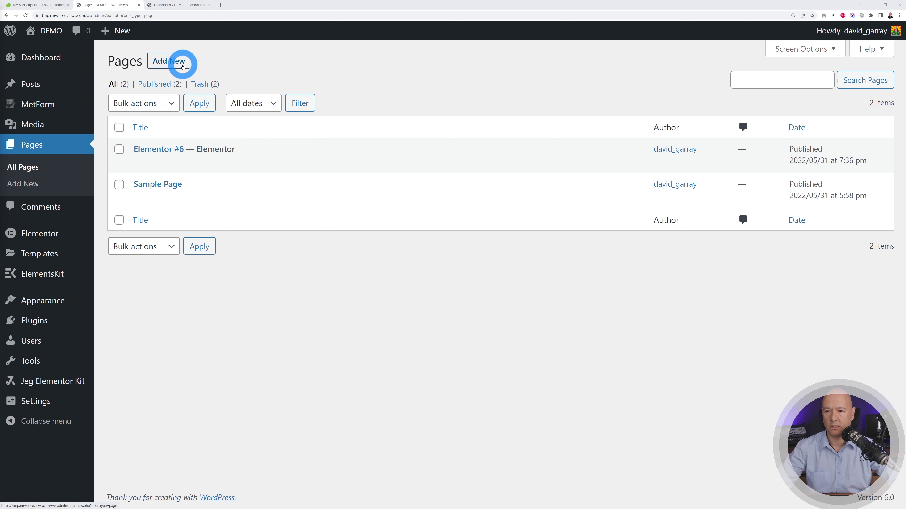
pyautogui.click(183, 66)
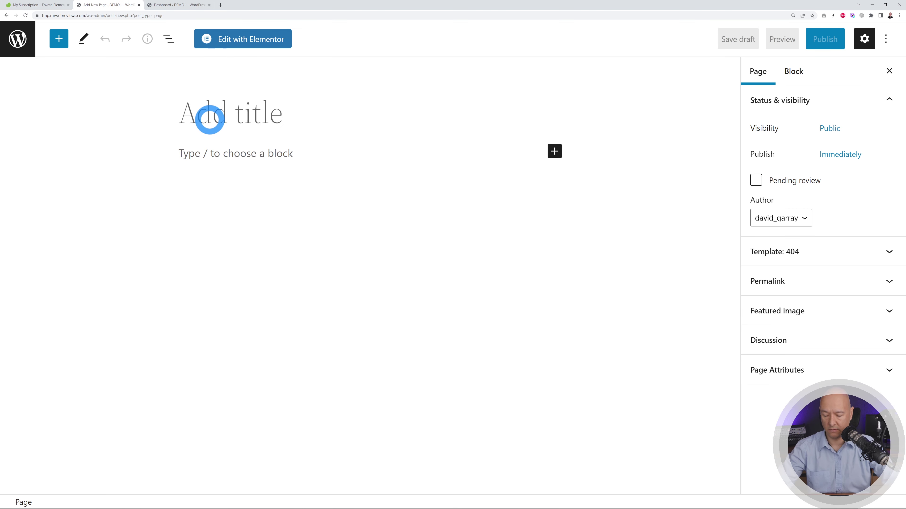
pyautogui.write('Home')
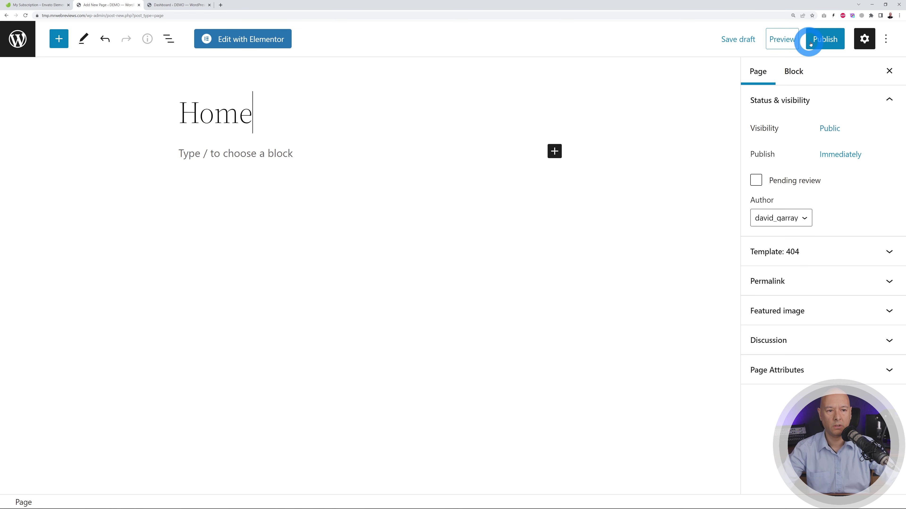
pyautogui.click(820, 39)
pyautogui.click(786, 39)
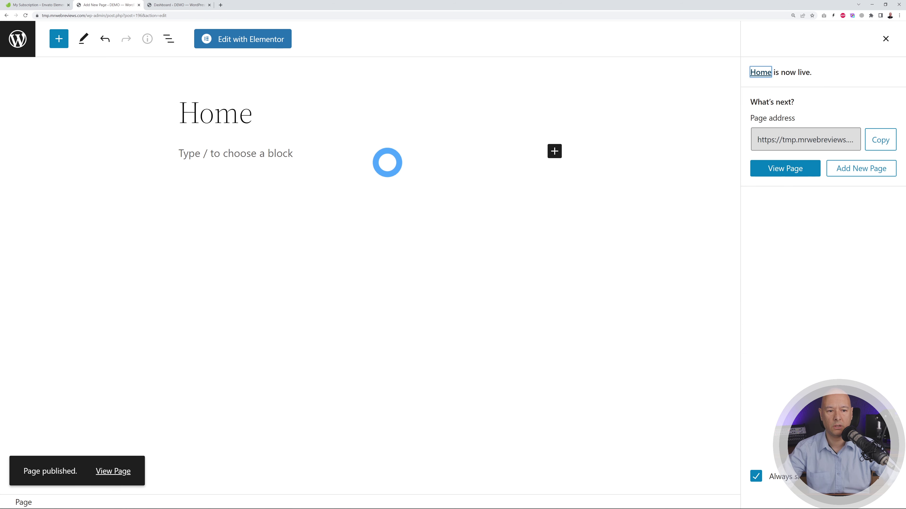
pyautogui.click(248, 39)
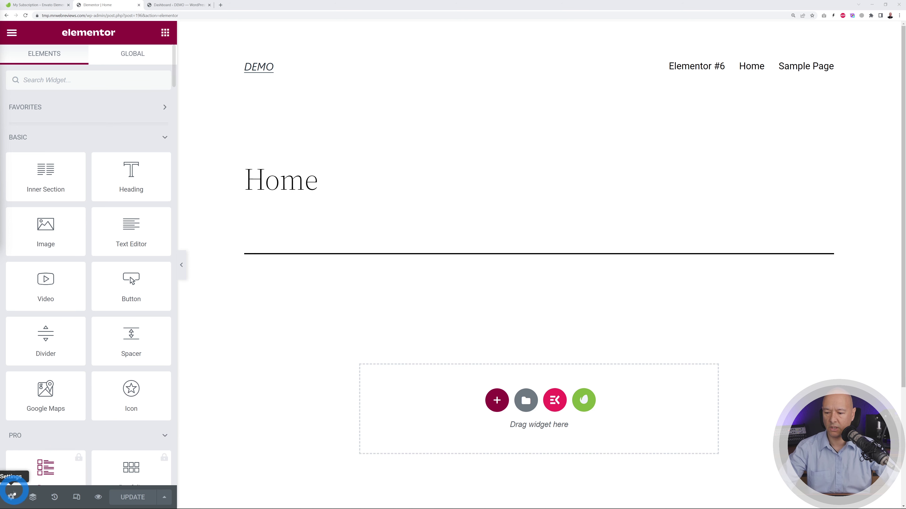
pyautogui.click(11, 497)
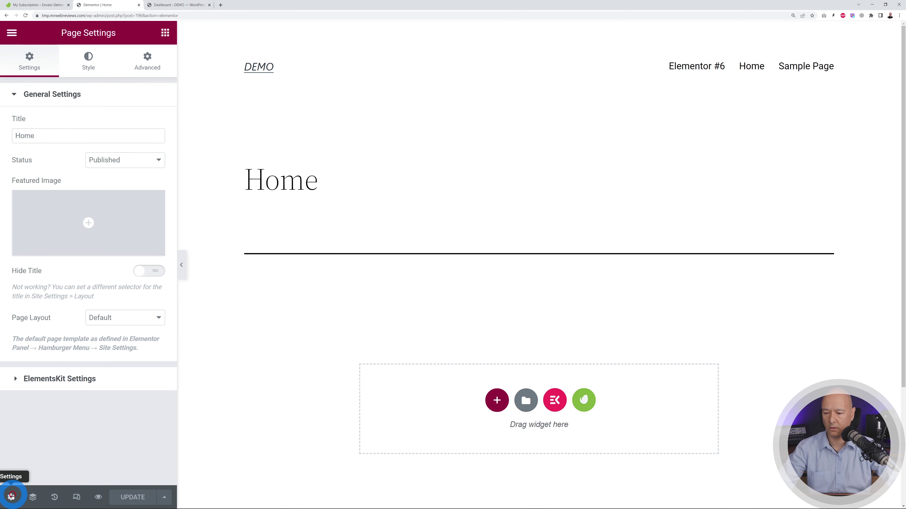
# - Set the Home page layout to Elementor Canvas
pyautogui.click(155, 319)
pyautogui.click(136, 340)
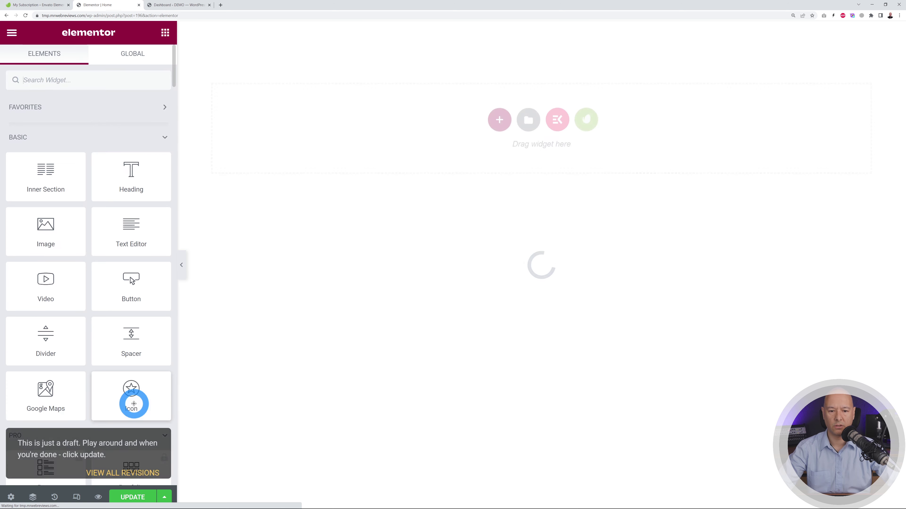
pyautogui.click(332, 333)
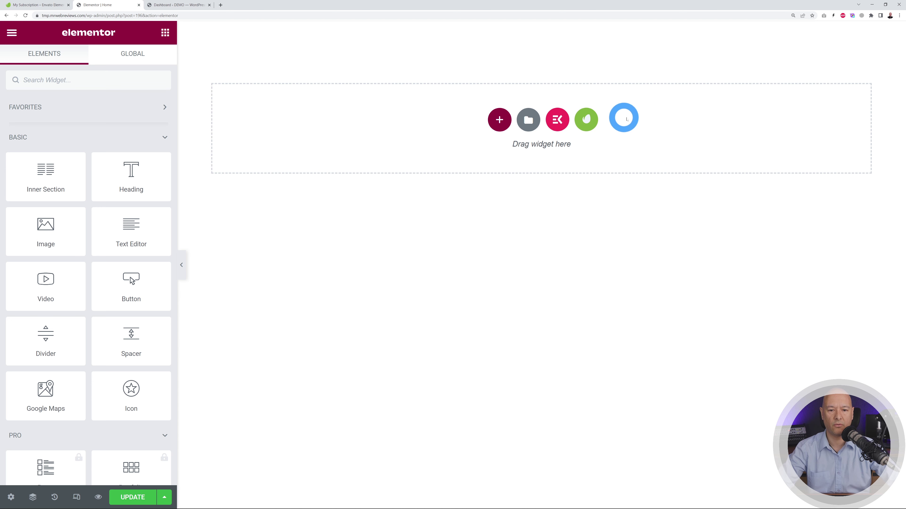
# - Browse the template library's saved templates, then close the library without inserting anything
pyautogui.click(498, 127)
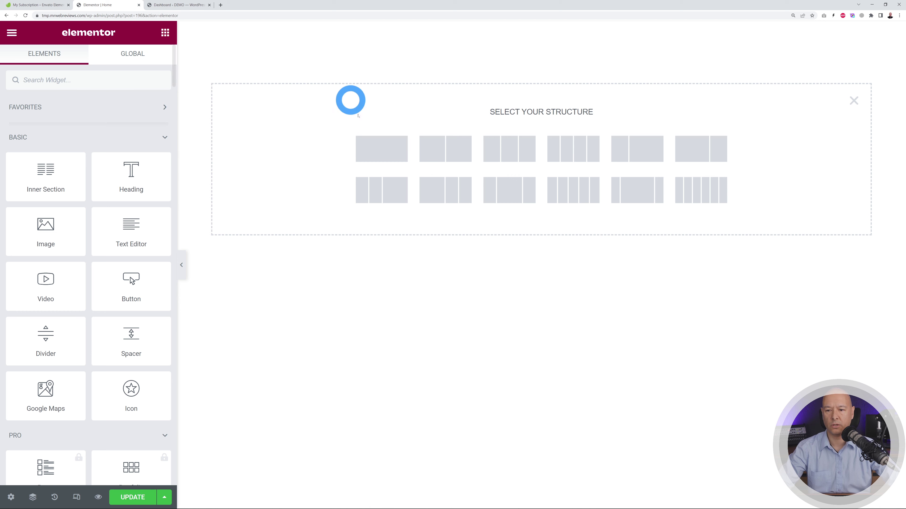
pyautogui.click(850, 101)
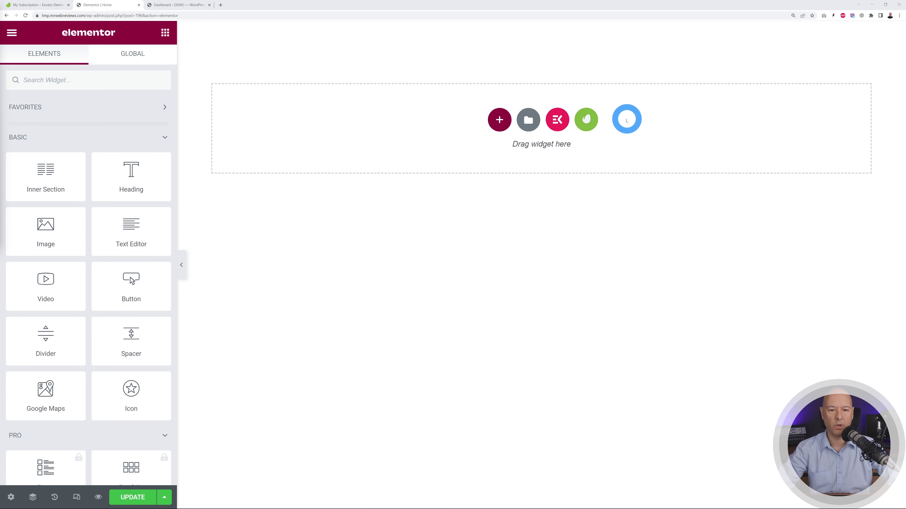
pyautogui.click(530, 123)
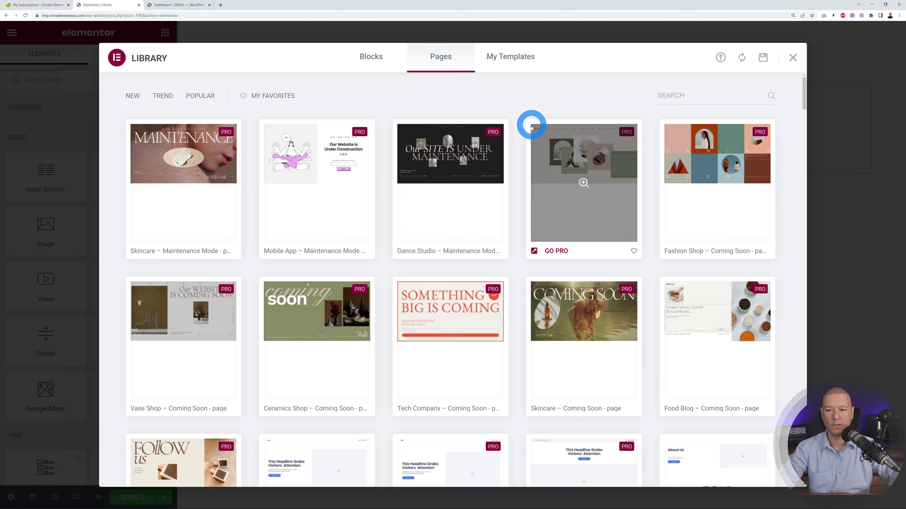
pyautogui.click(516, 57)
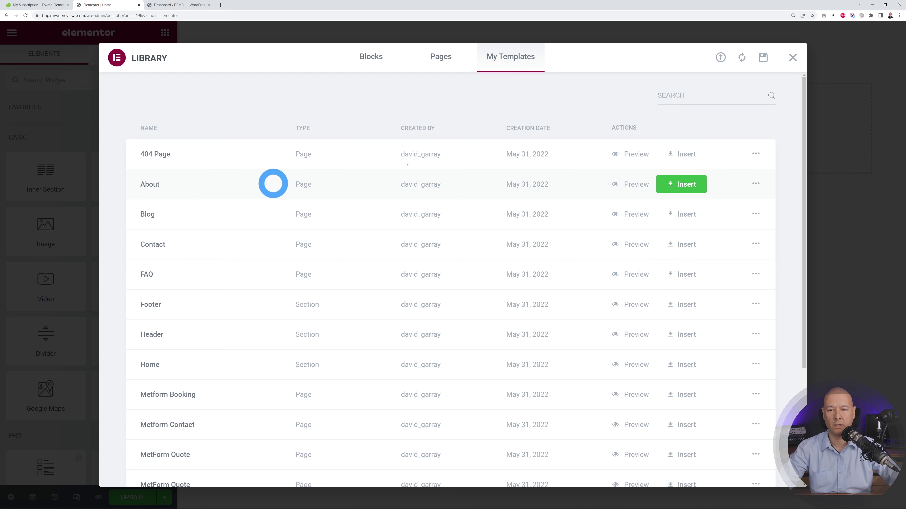
pyautogui.click(791, 58)
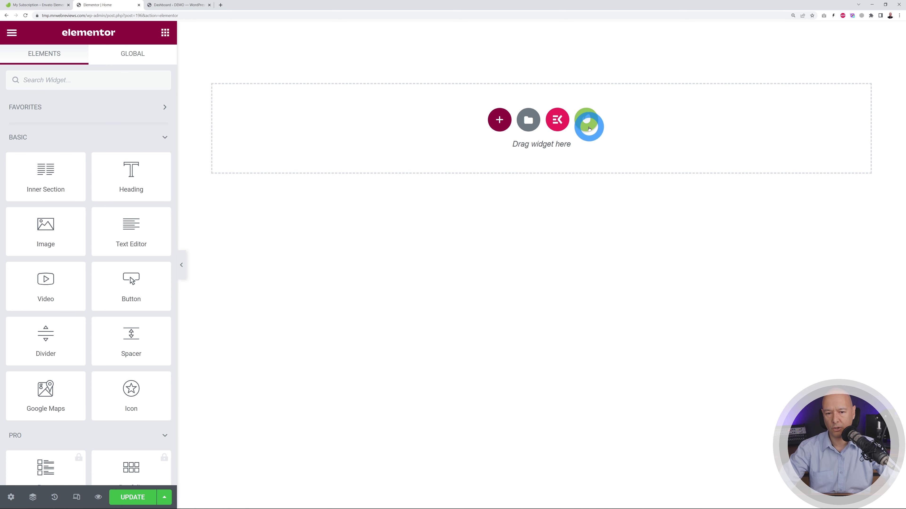
# - Insert the Moverie kit's Header template, with logo, contact bar and Order Moving button
pyautogui.click(589, 123)
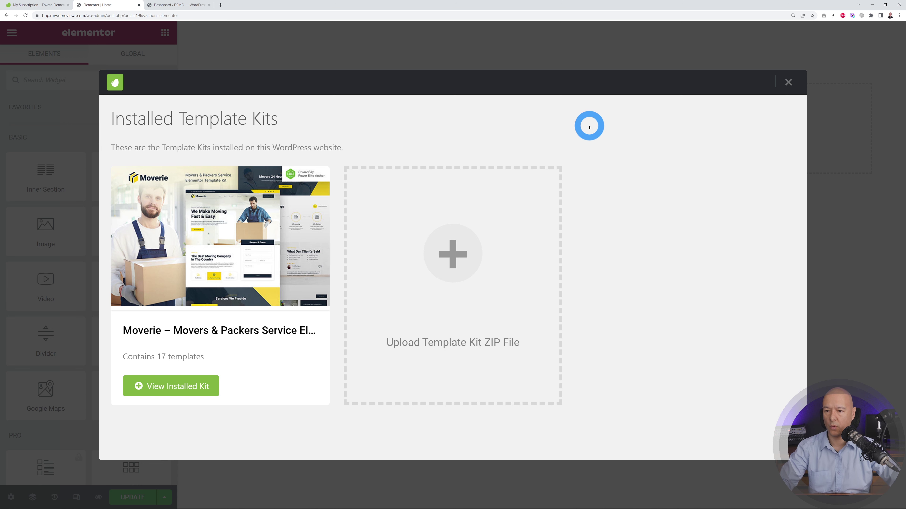
pyautogui.moveTo(234, 335)
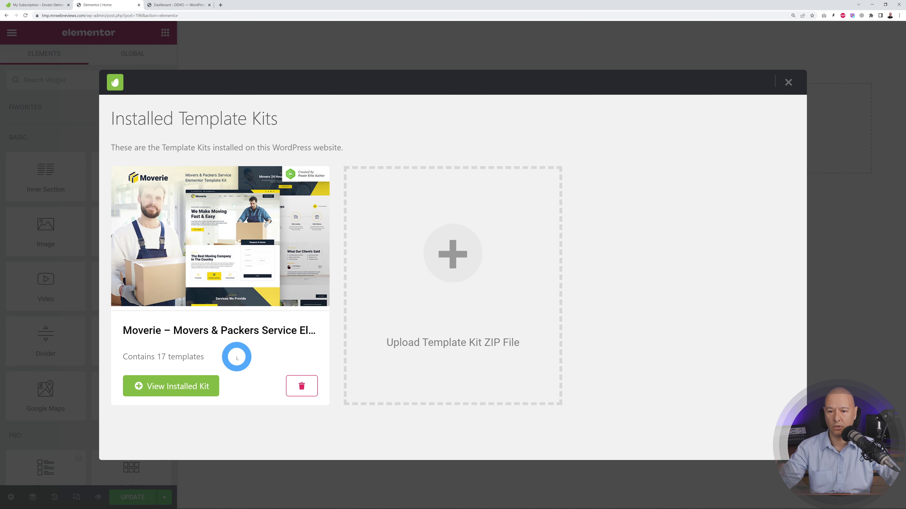
pyautogui.click(188, 387)
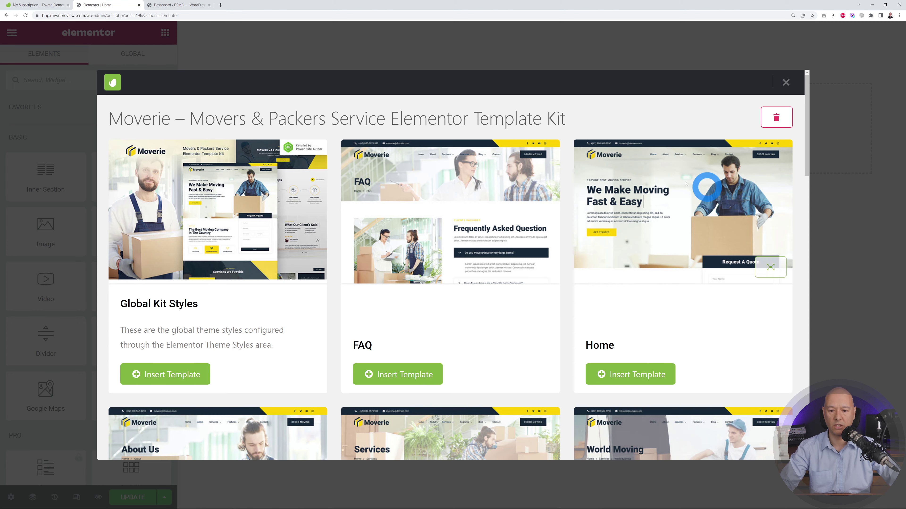
pyautogui.scroll(-10, 670, 274)
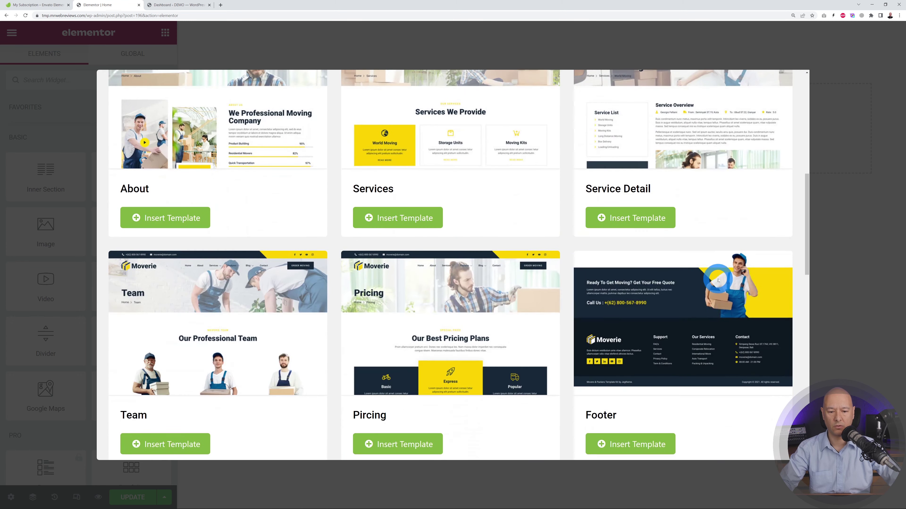
pyautogui.scroll(-7, 673, 305)
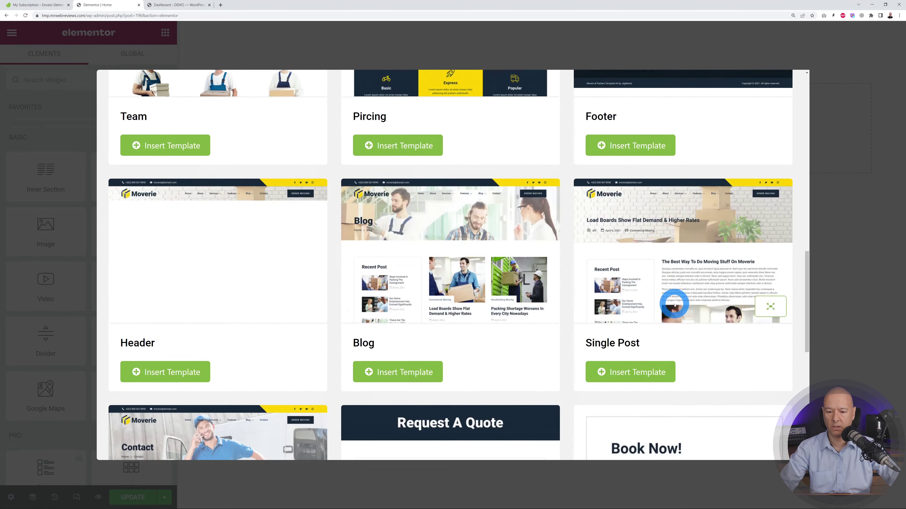
pyautogui.scroll(-1, 674, 304)
pyautogui.scroll(2, 221, 228)
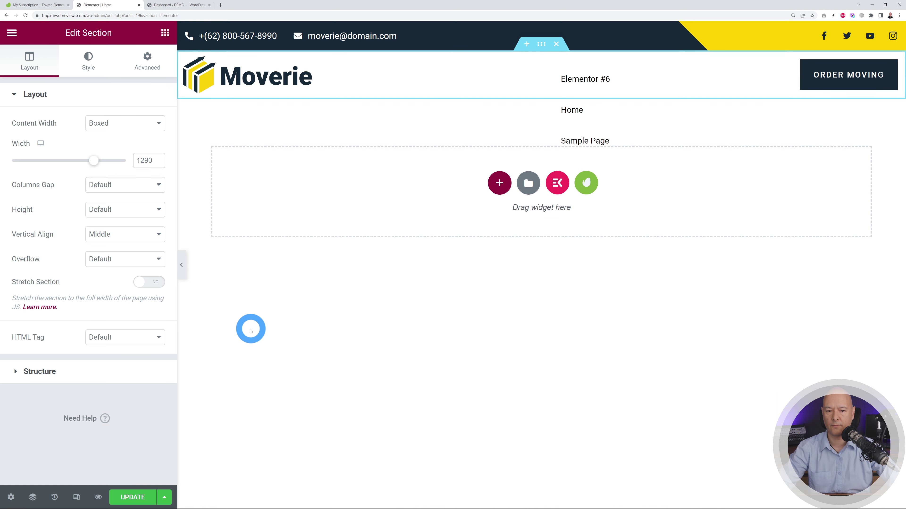
# - Insert the Moverie Home template and scroll through its hero, About Us, stats and testimonials sections
pyautogui.click(595, 184)
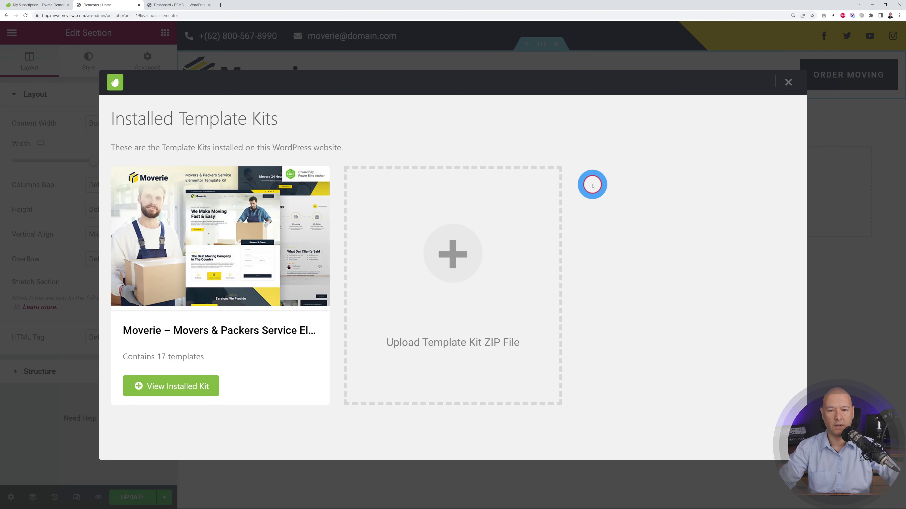
pyautogui.click(214, 387)
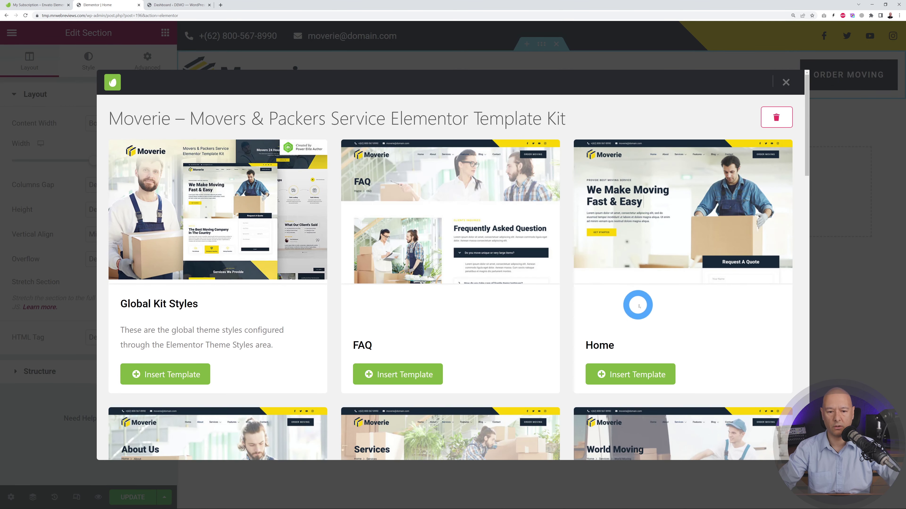
pyautogui.scroll(-6, 636, 303)
pyautogui.scroll(6, 639, 330)
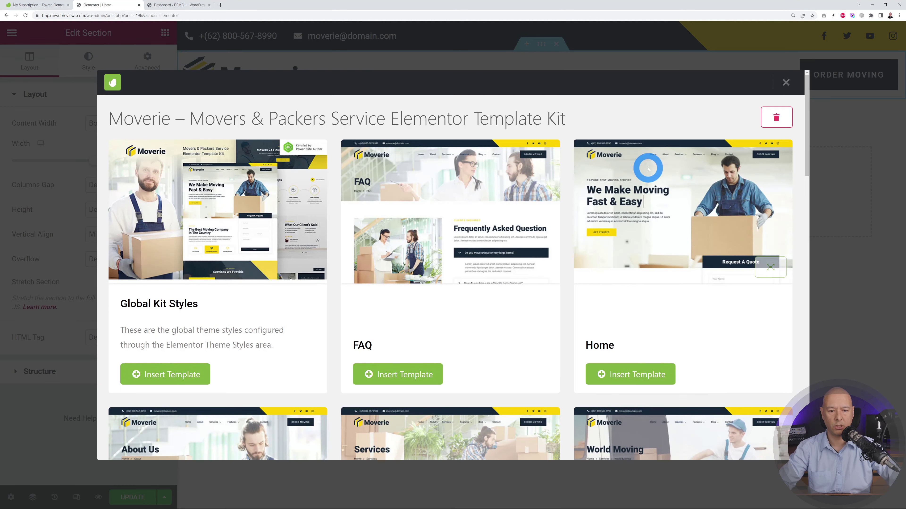
pyautogui.click(650, 378)
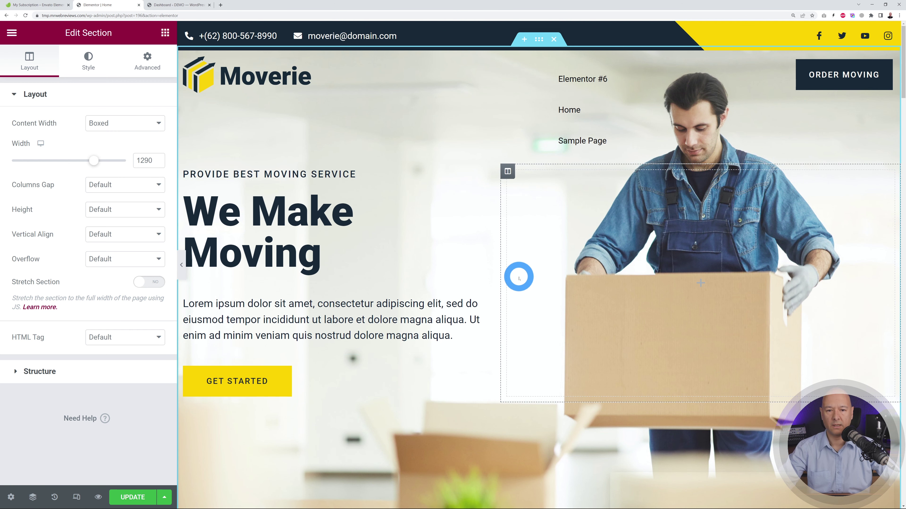
pyautogui.scroll(-14, 572, 259)
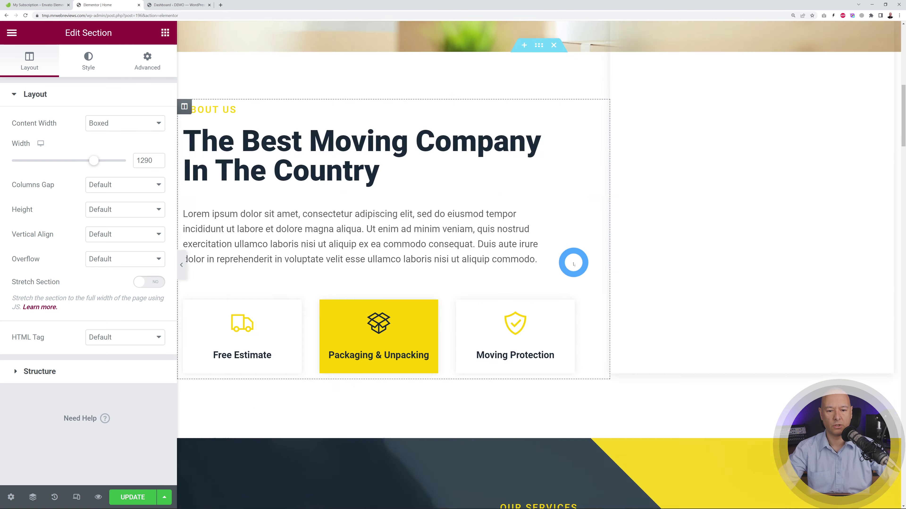
pyautogui.scroll(-15, 573, 264)
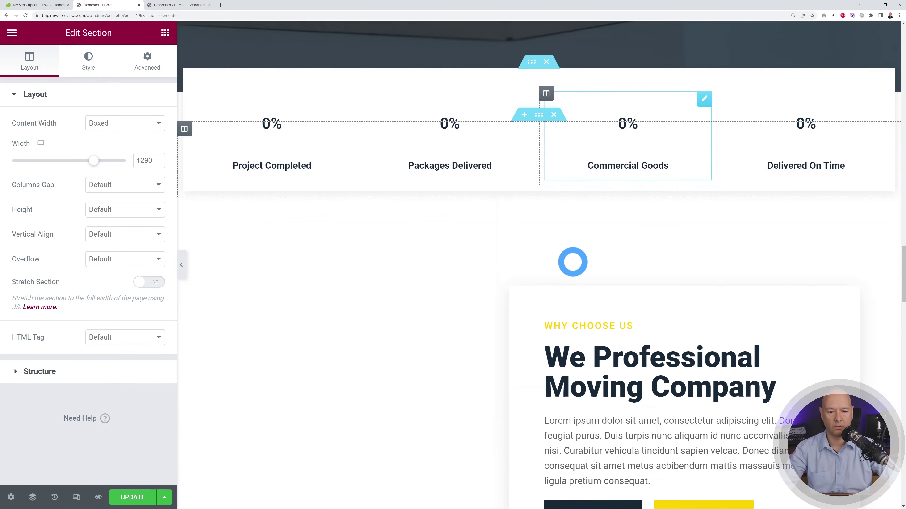
pyautogui.scroll(-20, 573, 263)
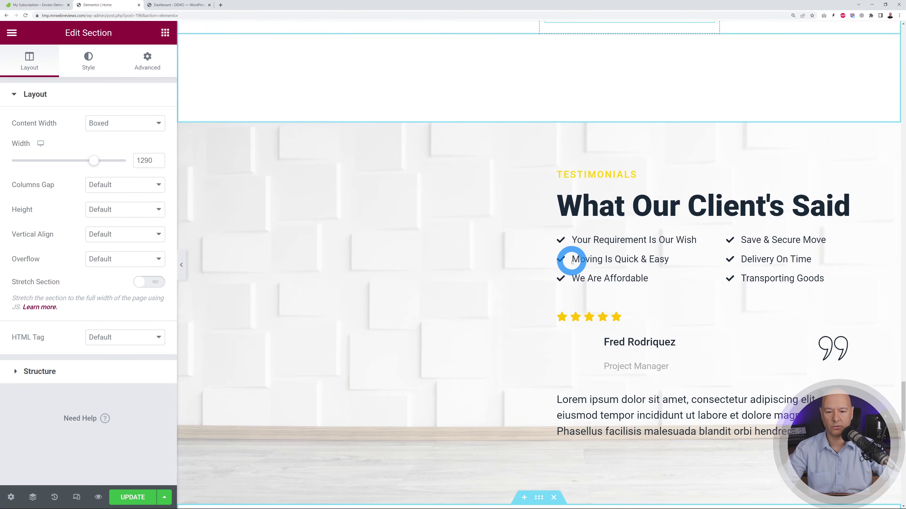
pyautogui.scroll(-7, 571, 262)
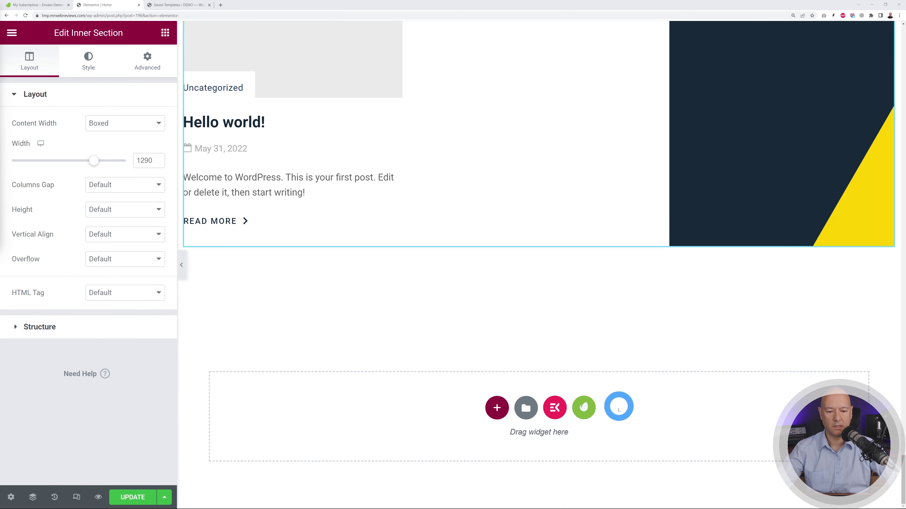
# - Insert the Moverie Footer template with its free-quote banner, then save the page with Update
pyautogui.click(588, 411)
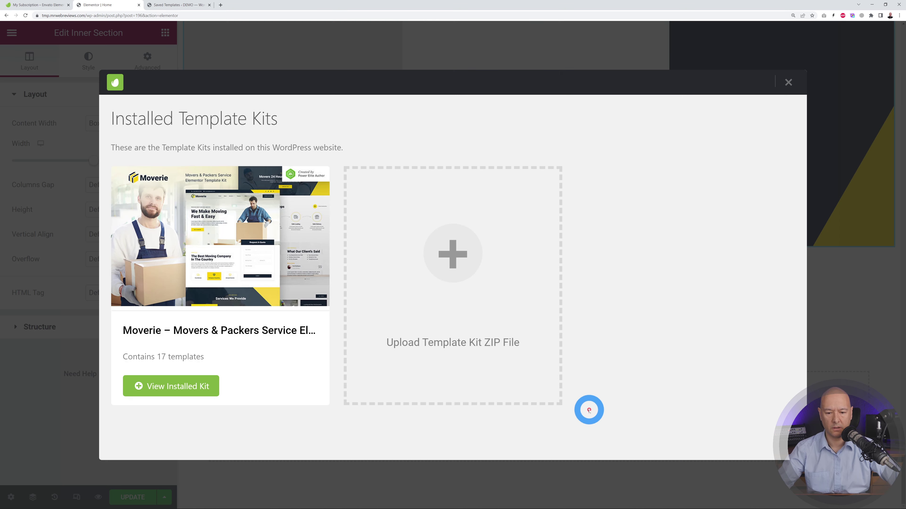
pyautogui.click(204, 388)
pyautogui.scroll(-10, 633, 320)
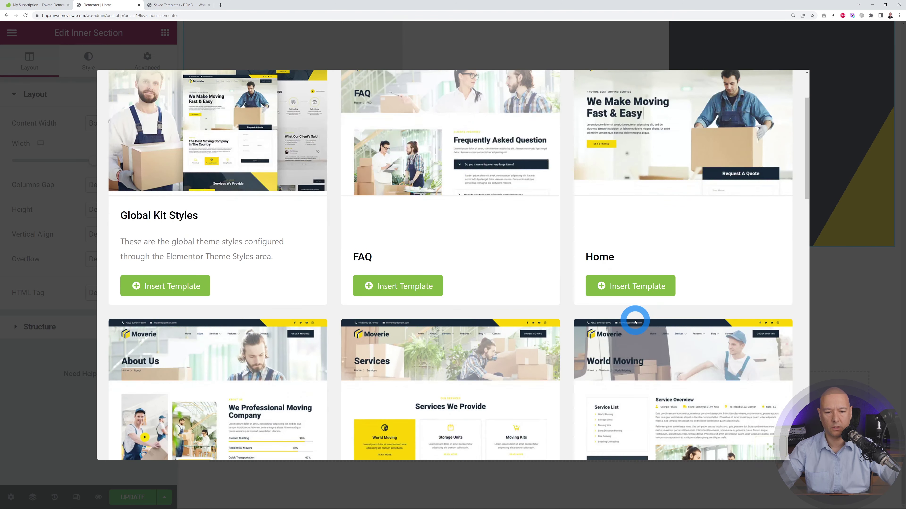
pyautogui.scroll(-2, 666, 342)
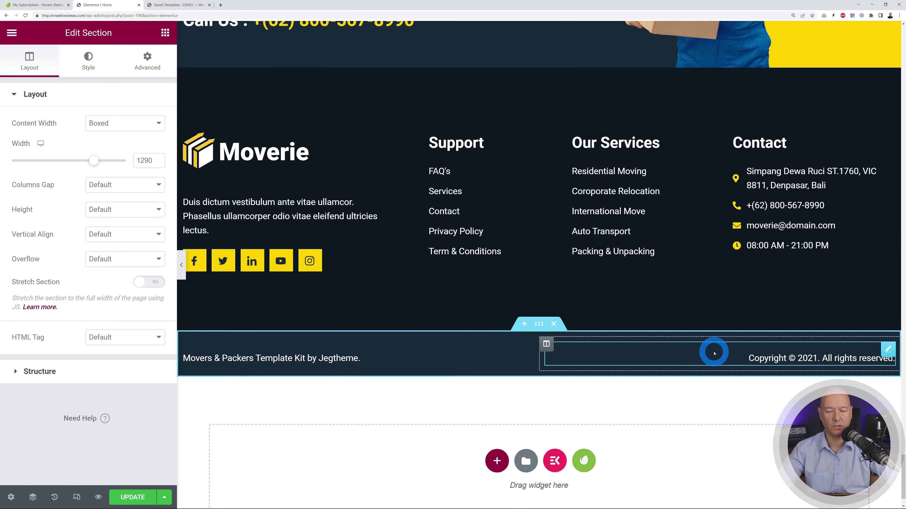
pyautogui.scroll(5, 714, 353)
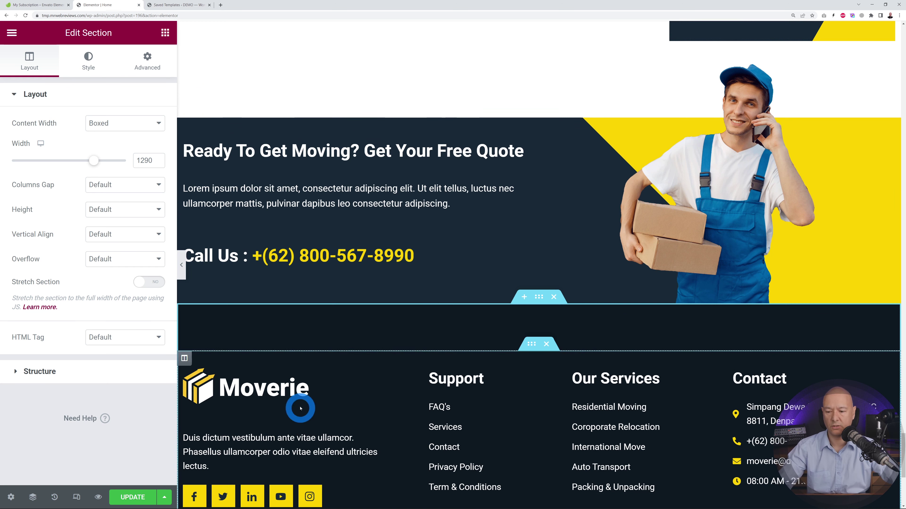
pyautogui.click(140, 499)
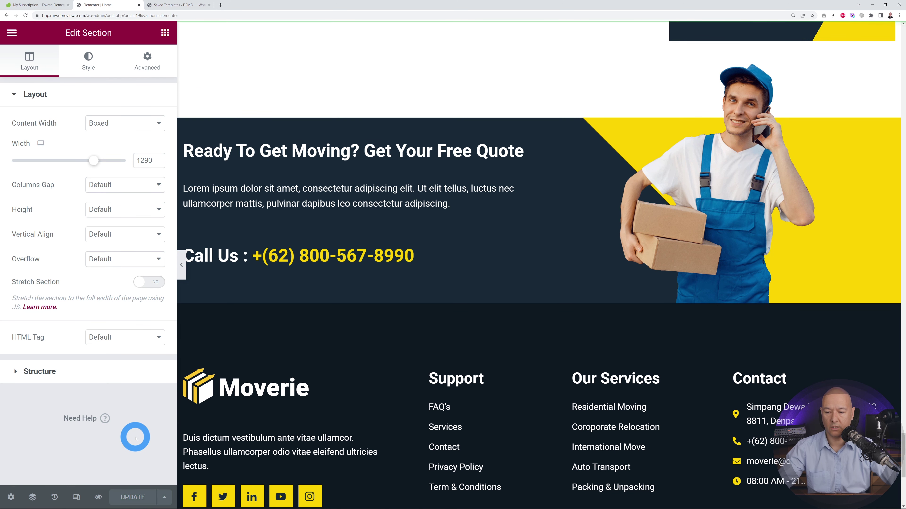
# - Preview the saved Home page in a new tab and scroll through it to the bottom
pyautogui.click(98, 497)
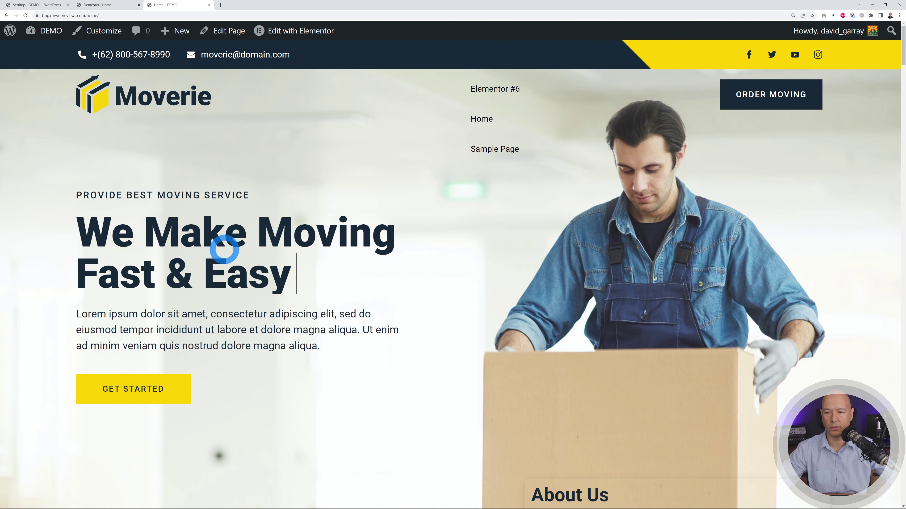
pyautogui.scroll(-10, 882, 288)
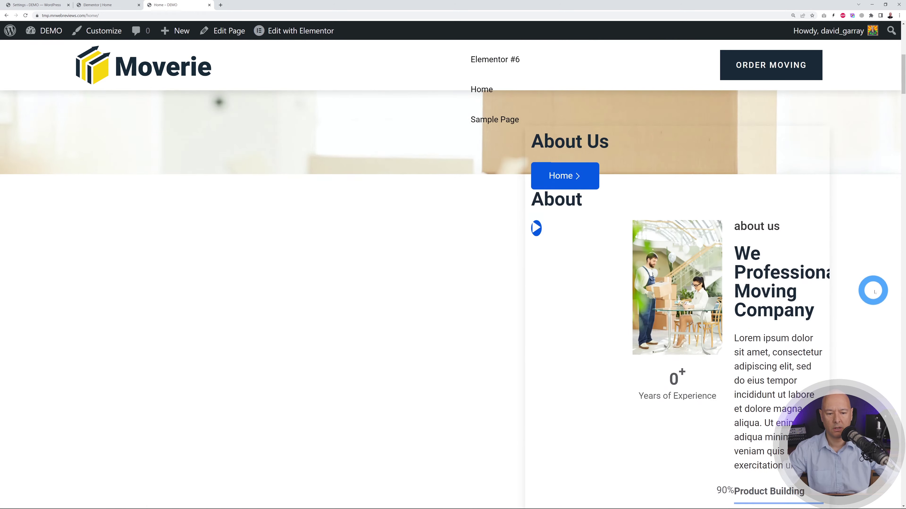
pyautogui.scroll(-6, 882, 289)
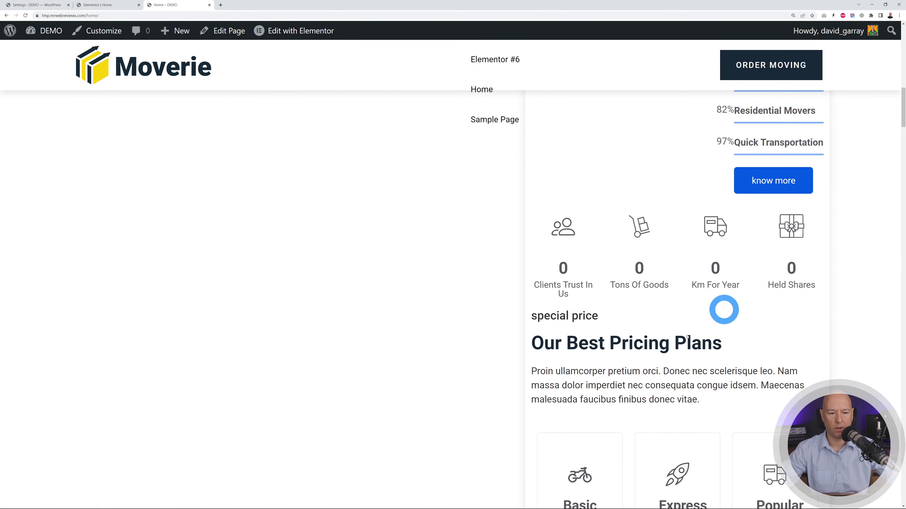
pyautogui.scroll(-10, 814, 335)
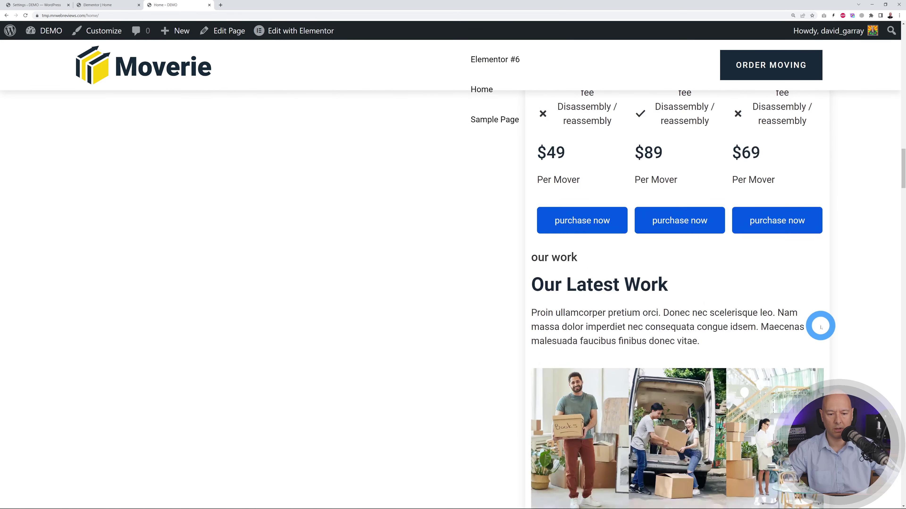
pyautogui.scroll(-10, 820, 325)
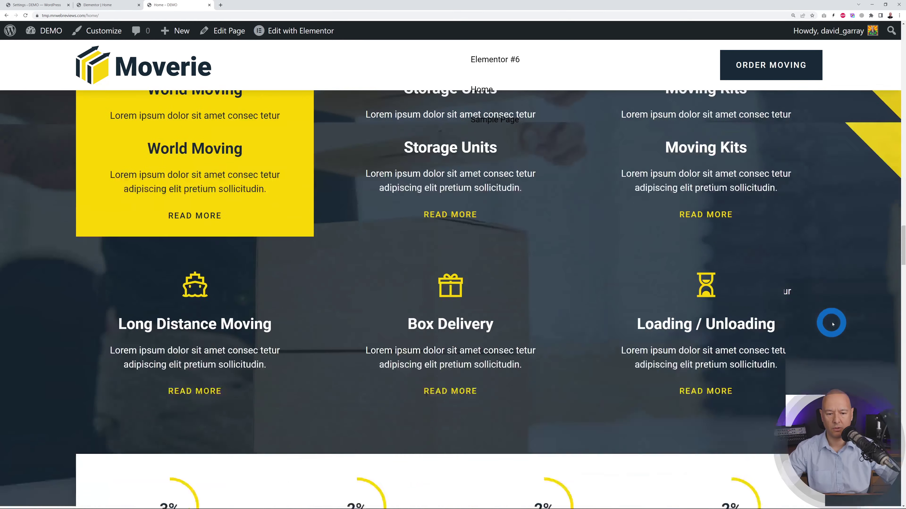
pyautogui.scroll(-10, 848, 323)
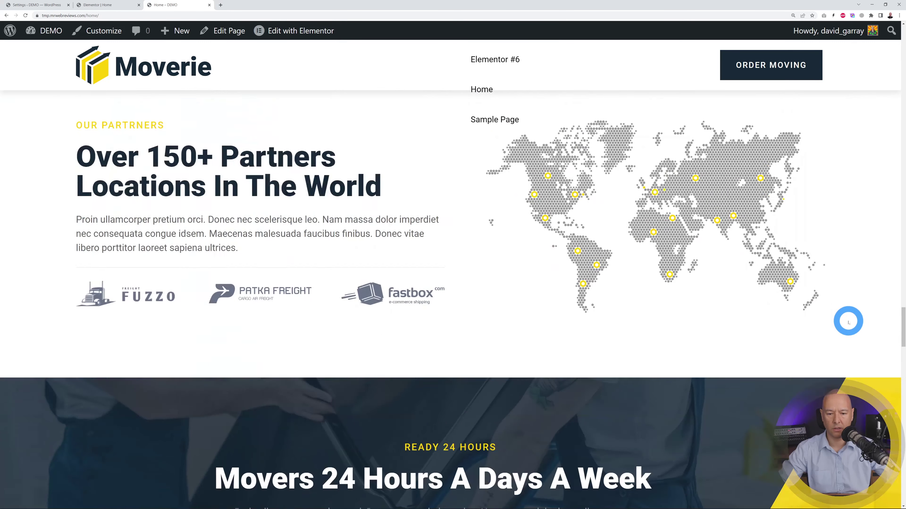
pyautogui.scroll(-10, 849, 323)
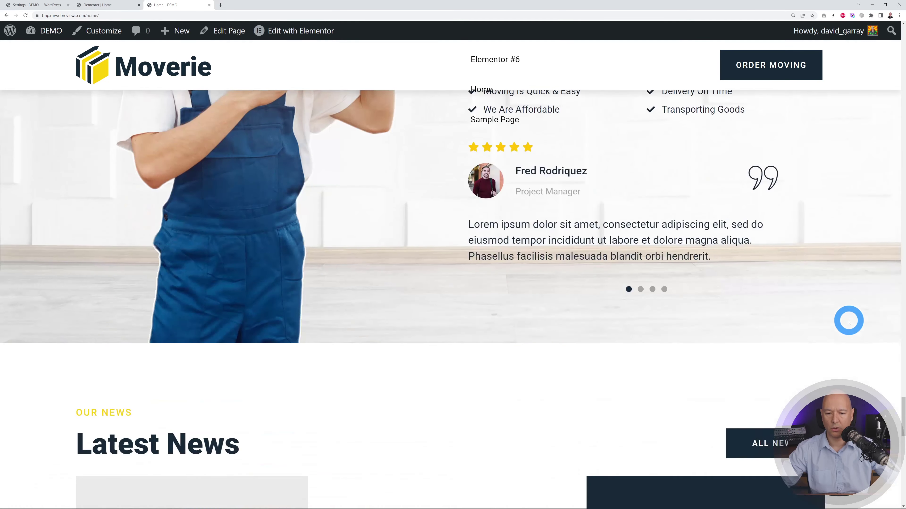
pyautogui.scroll(-4, 849, 322)
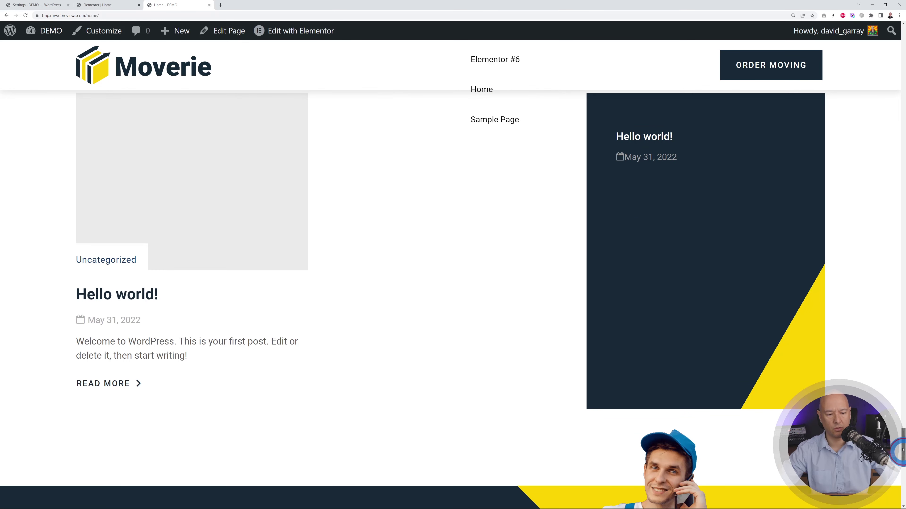
pyautogui.moveTo(902, 451); pyautogui.dragTo(901, 68)
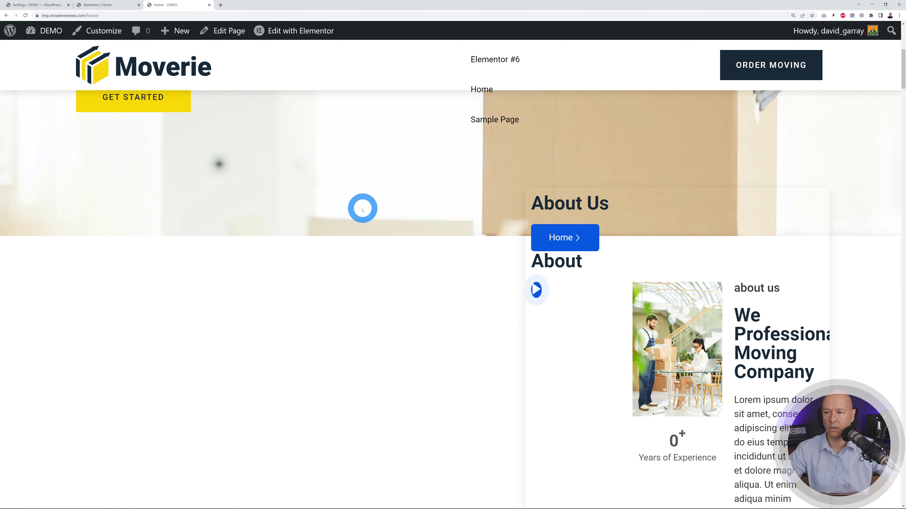
# - Select the hero's MetForm widget on the Home page to show its still-empty form settings
pyautogui.hotkey('ctrl', '-')
pyautogui.click(115, 5)
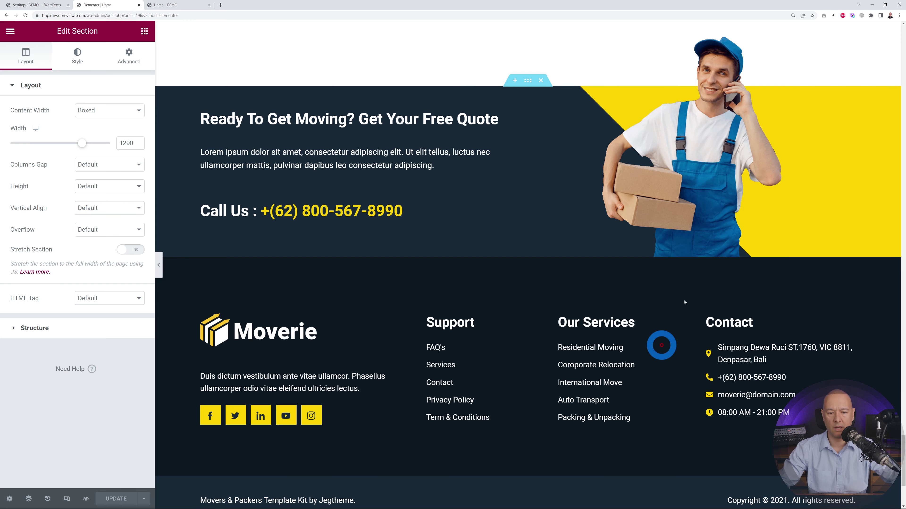
pyautogui.moveTo(903, 461); pyautogui.dragTo(902, 81)
pyautogui.scroll(-1, 902, 80)
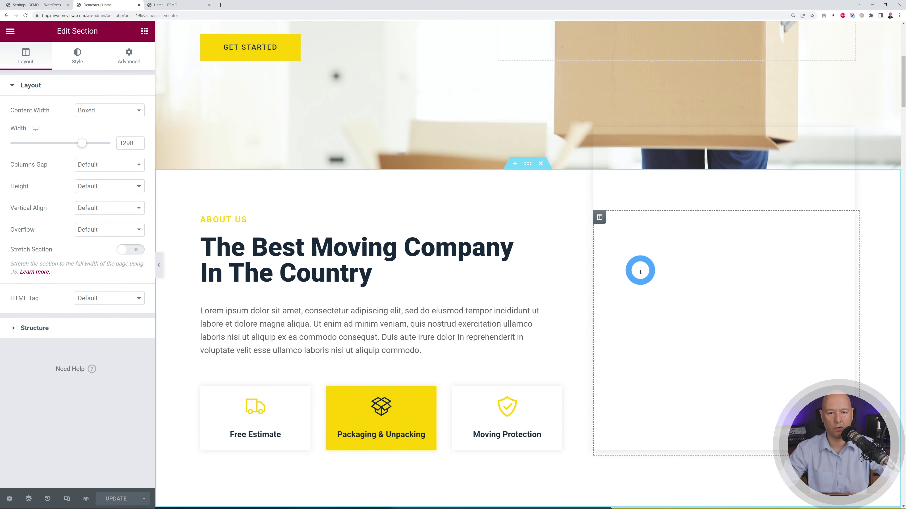
pyautogui.click(701, 141)
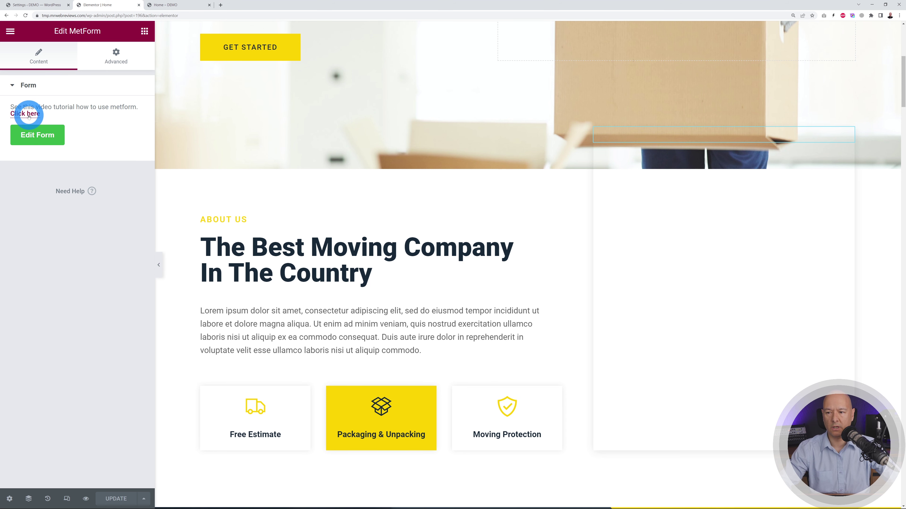
# - Advance the MetForm onboarding past the tutorial and enter a sign-up email address
pyautogui.click(38, 5)
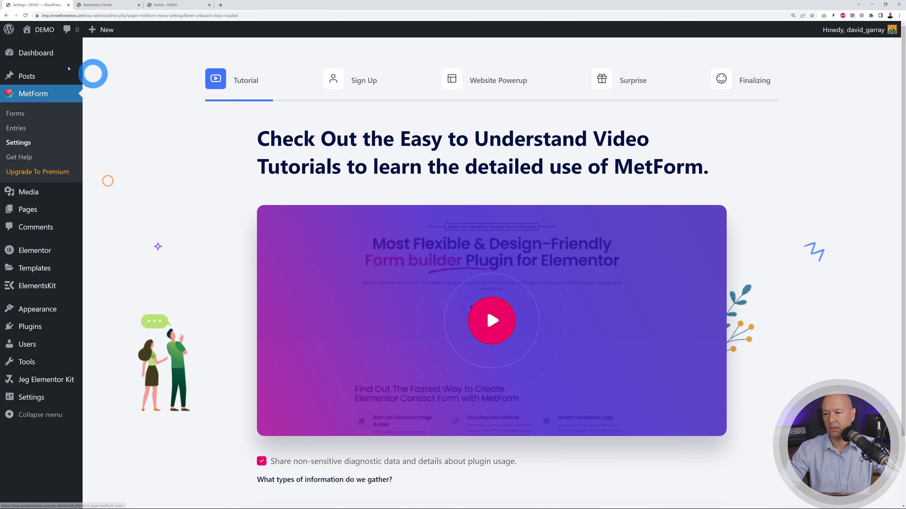
pyautogui.scroll(-2, 153, 314)
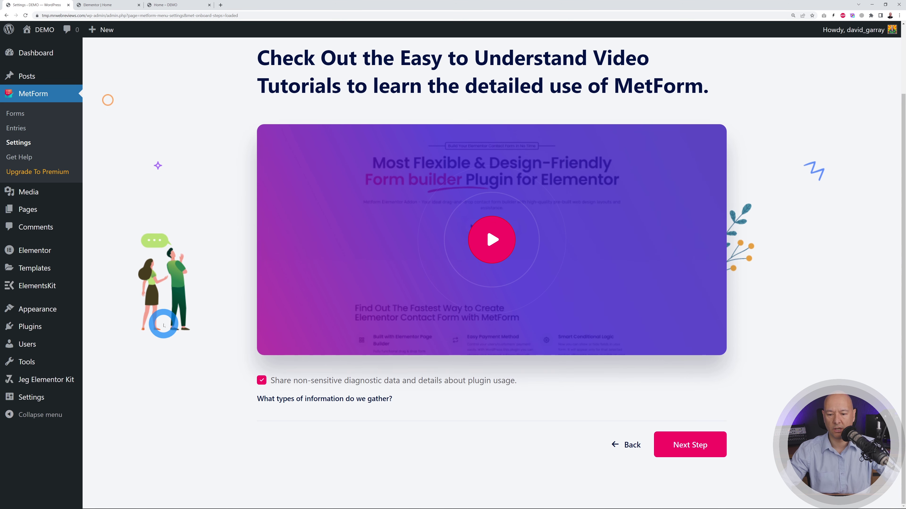
pyautogui.click(698, 450)
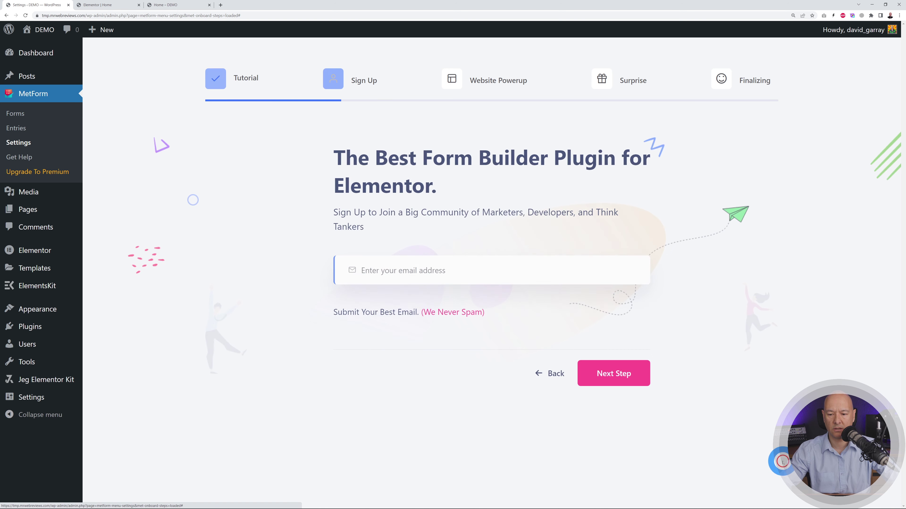
pyautogui.click(486, 277)
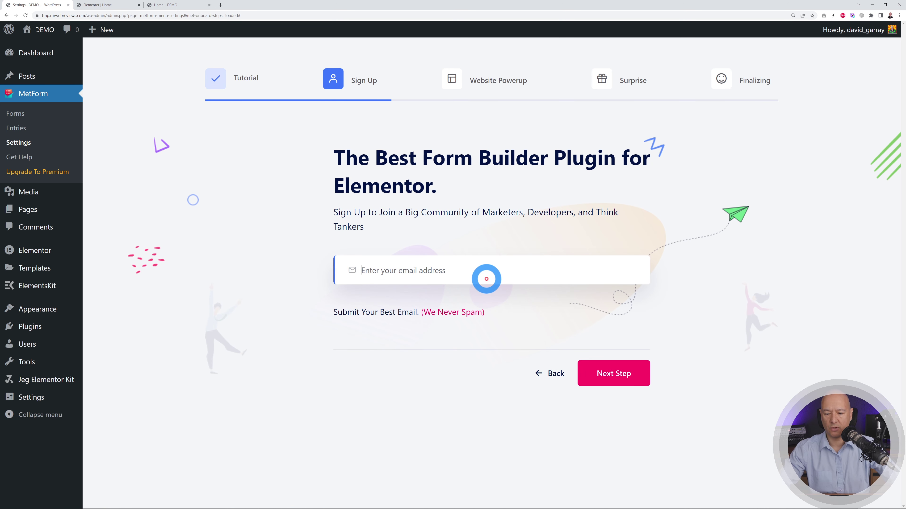
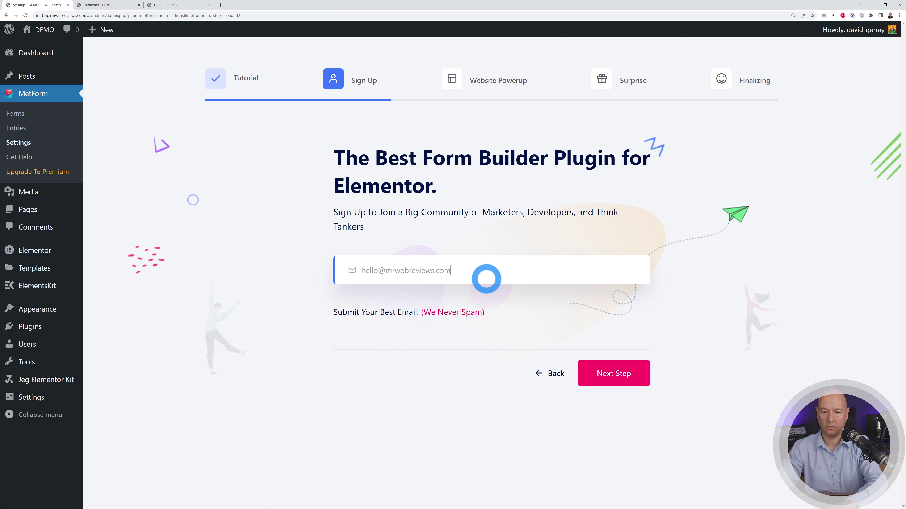
pyautogui.click(613, 371)
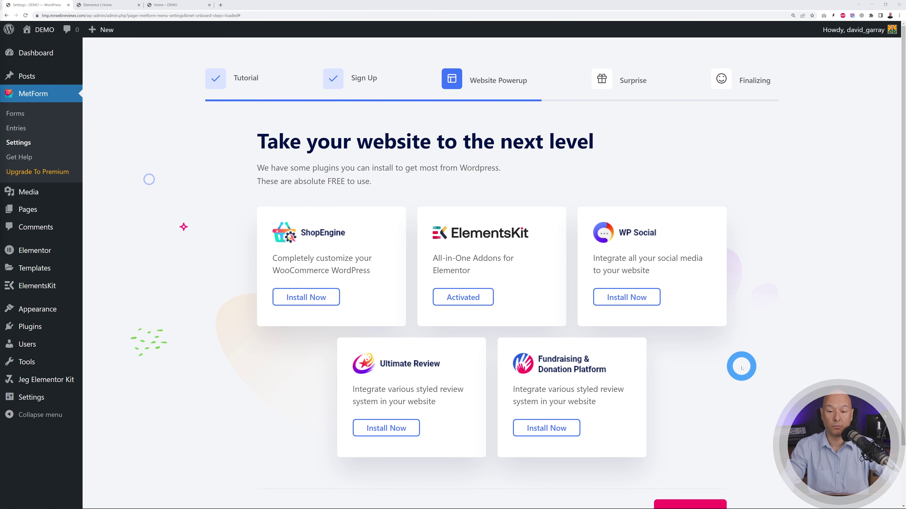
# - Skip the plugin suggestions and discount offer, then save the completed onboarding settings
pyautogui.scroll(-1, 482, 232)
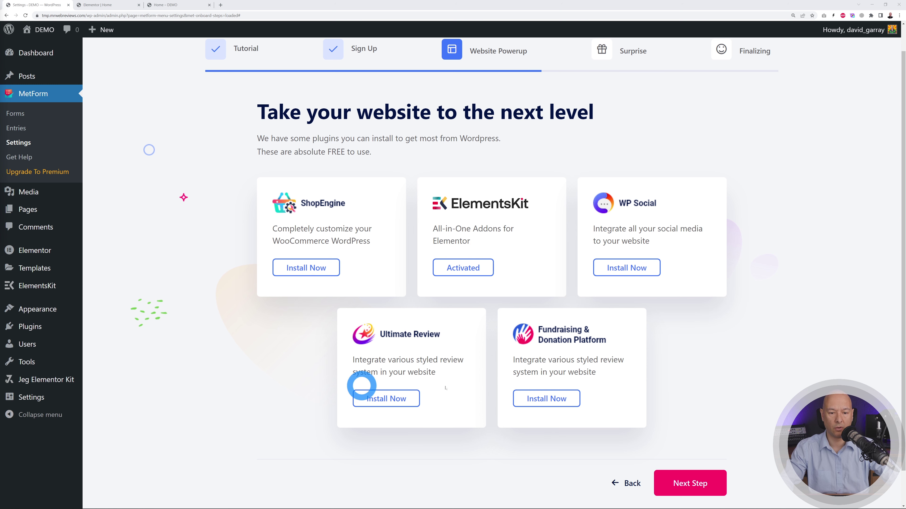
pyautogui.scroll(-1, 821, 346)
pyautogui.click(690, 453)
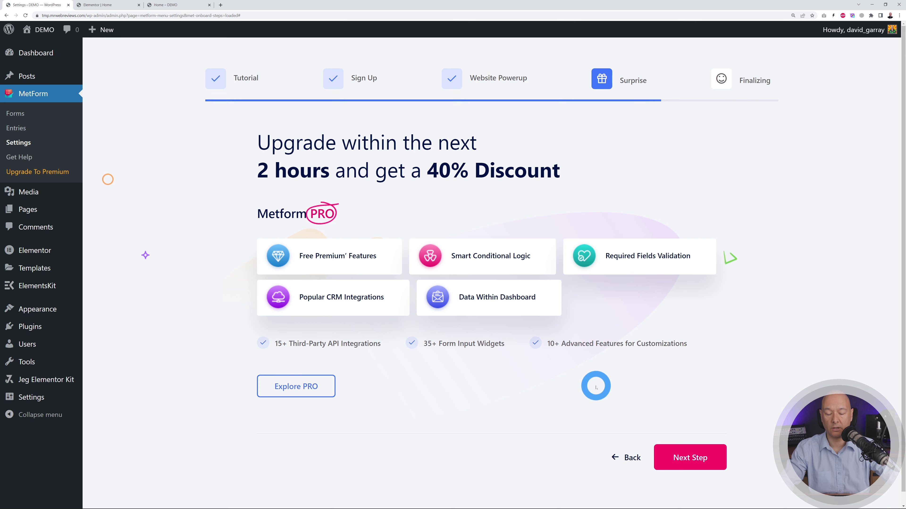
pyautogui.click(689, 458)
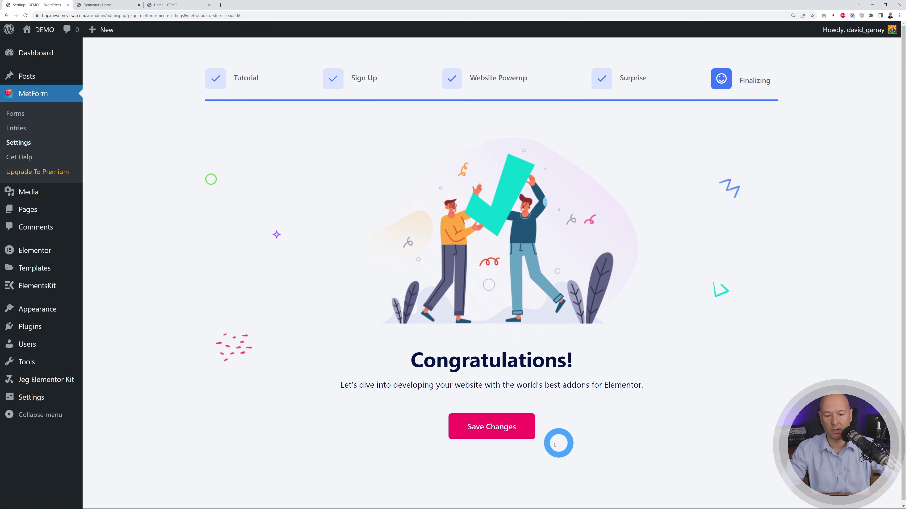
pyautogui.click(504, 433)
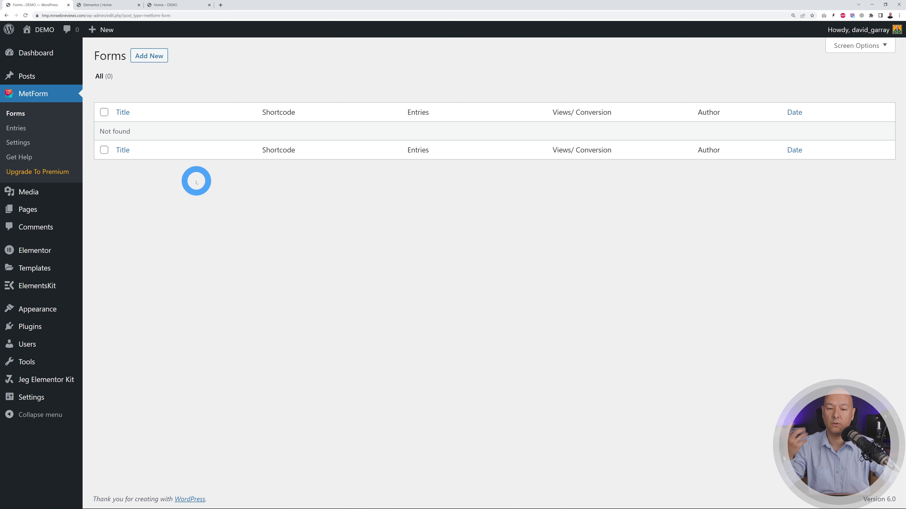
# - Add a new MetForm form titled 'Home Request a Quote' and view its Confirmation mail options
pyautogui.click(155, 62)
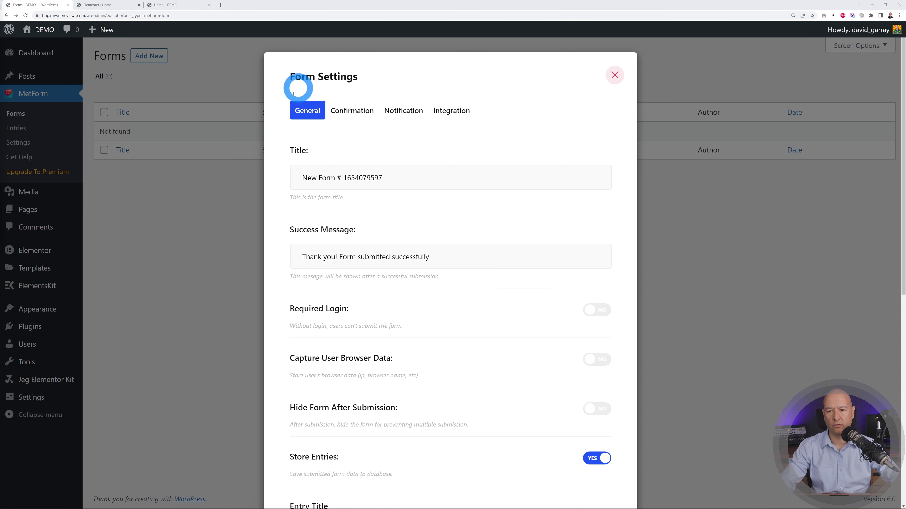
pyautogui.click(300, 186)
pyautogui.moveTo(302, 180); pyautogui.dragTo(530, 183)
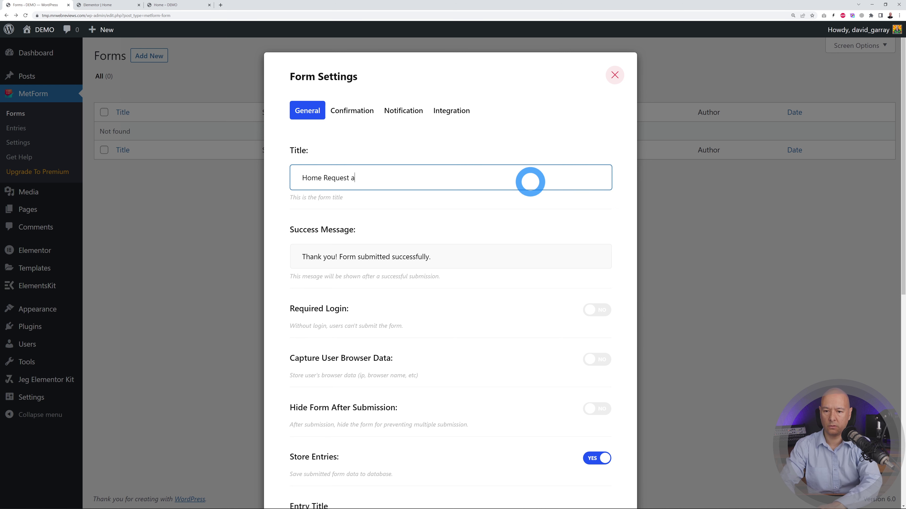
pyautogui.scroll(-2, 513, 231)
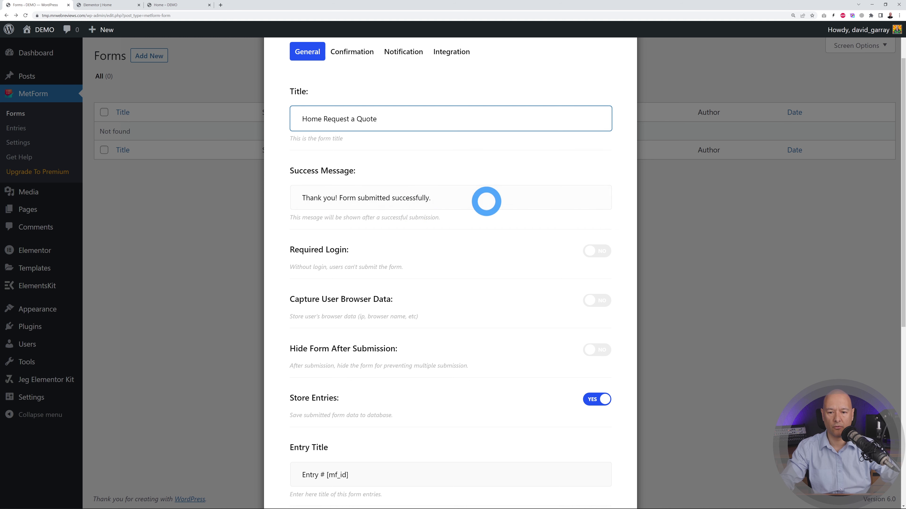
pyautogui.scroll(-8, 499, 224)
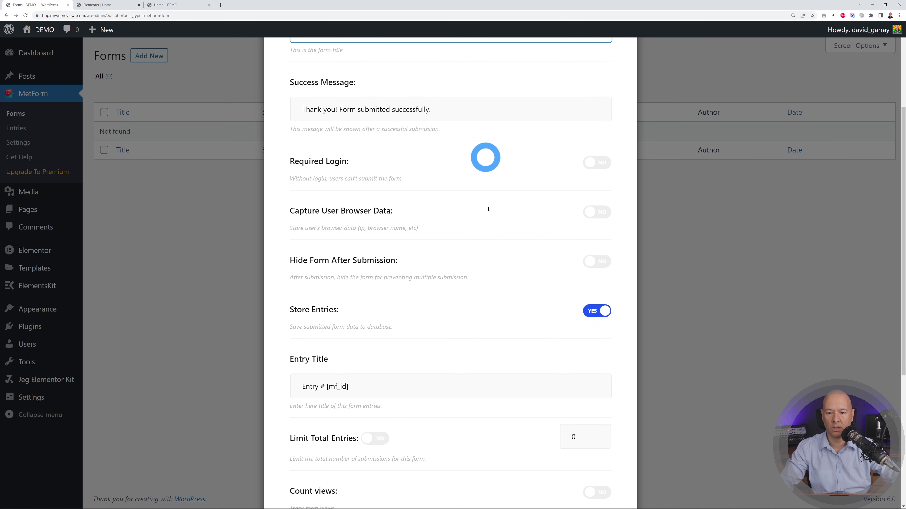
pyautogui.scroll(-2, 482, 302)
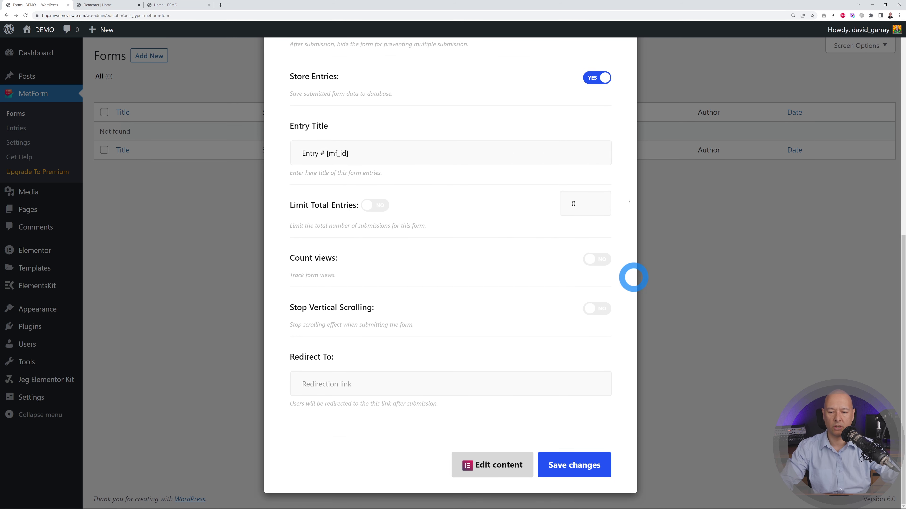
pyautogui.scroll(10, 500, 247)
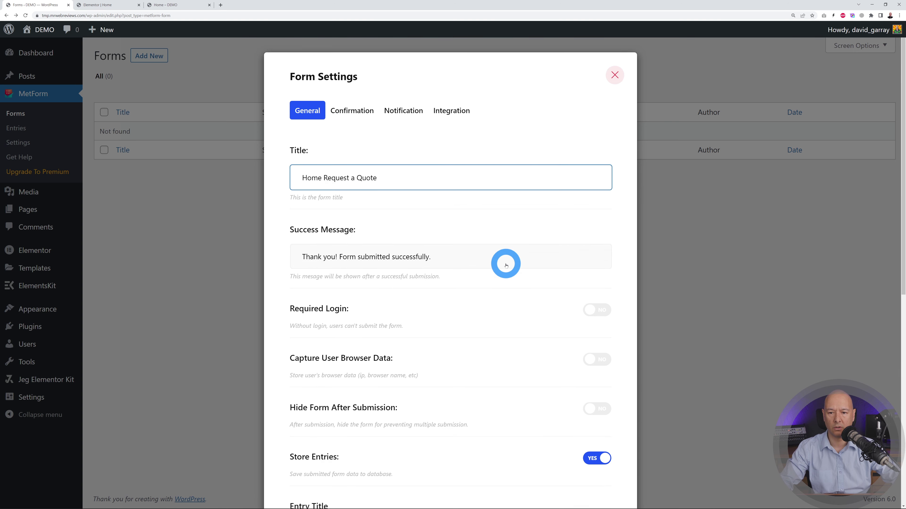
pyautogui.click(363, 116)
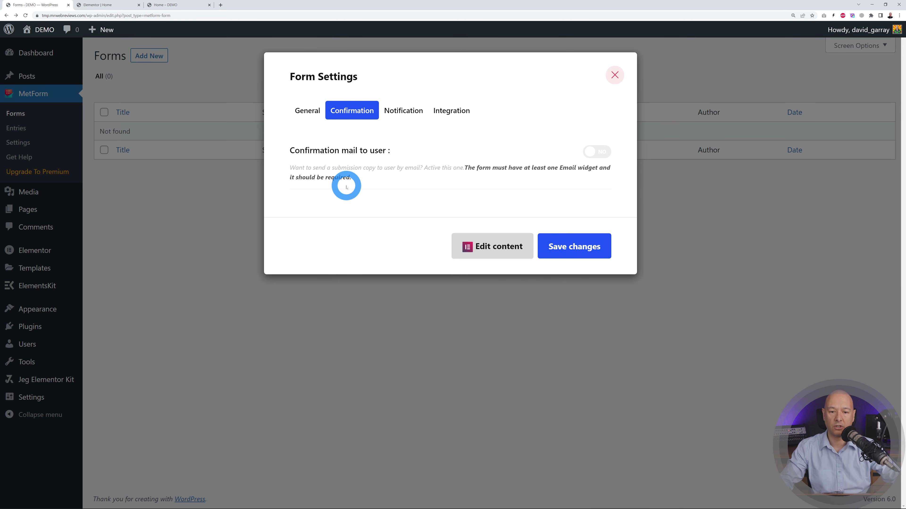
# - Turn on admin notification mail with a recipient address and subject 'Request for Quote'
pyautogui.click(403, 117)
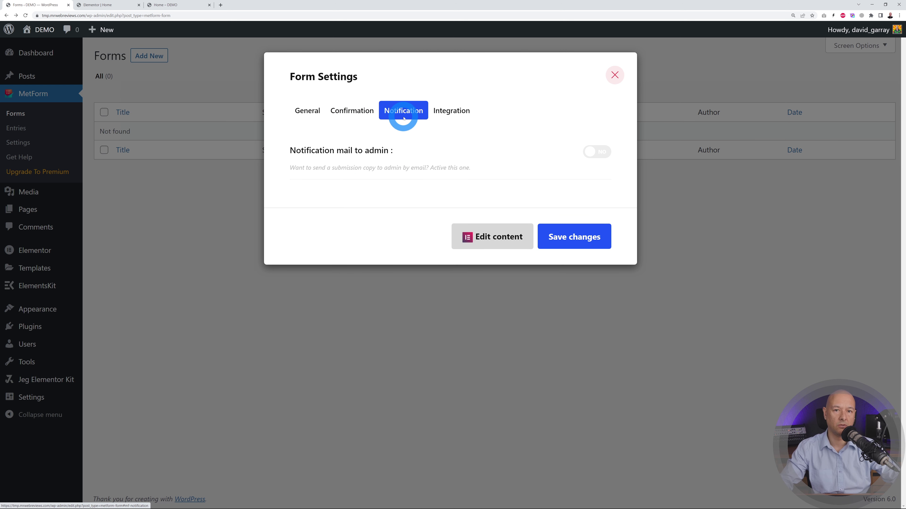
pyautogui.click(597, 152)
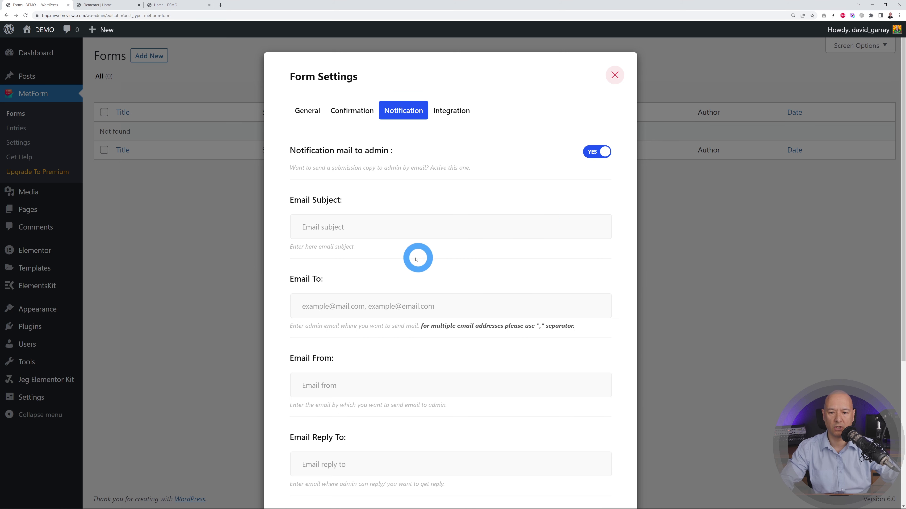
pyautogui.scroll(-1, 410, 214)
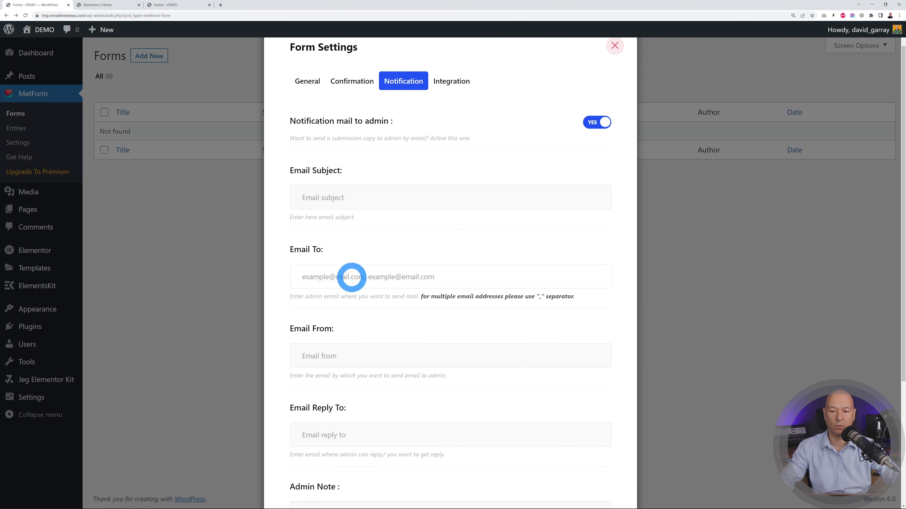
pyautogui.click(358, 280)
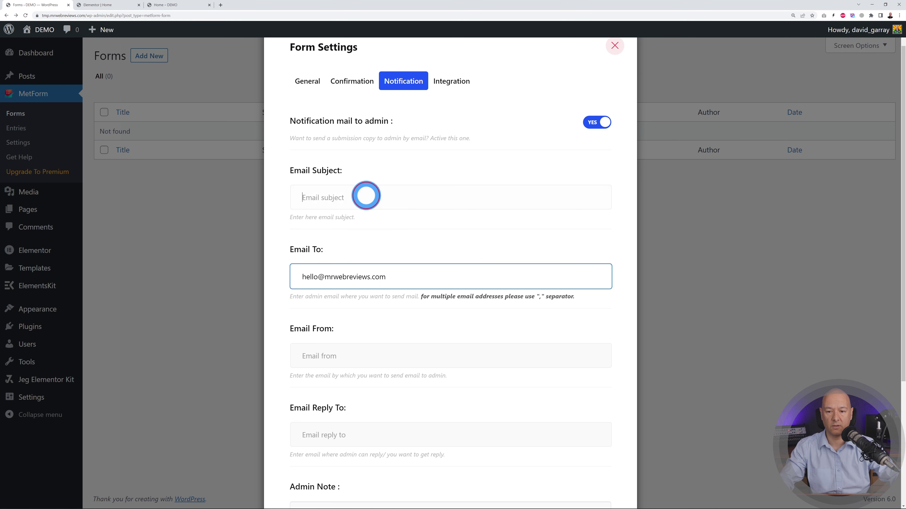
pyautogui.click(366, 196)
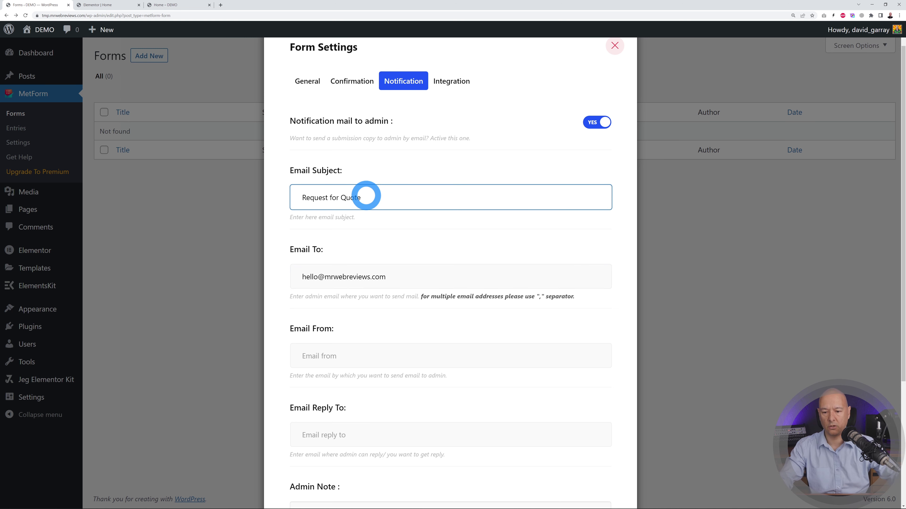
# - Save the form settings and open the form's content in the Elementor editor
pyautogui.scroll(-5, 460, 304)
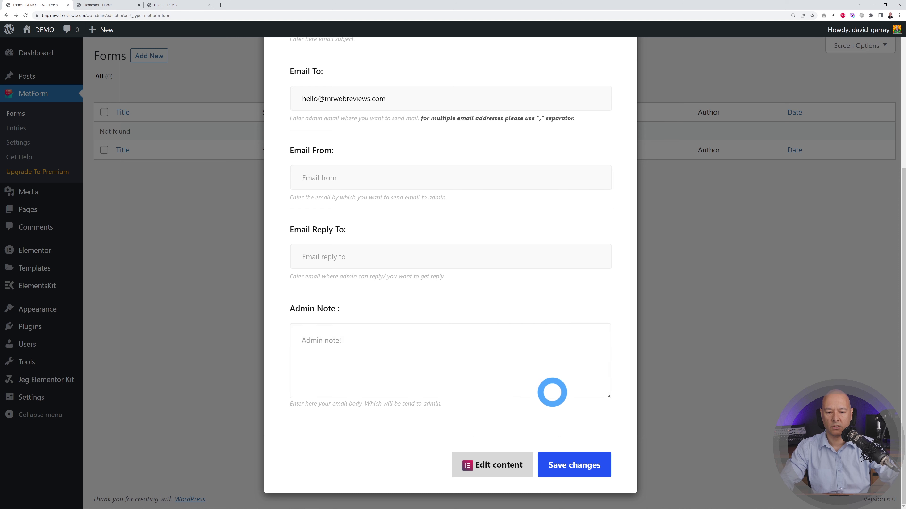
pyautogui.scroll(6, 509, 324)
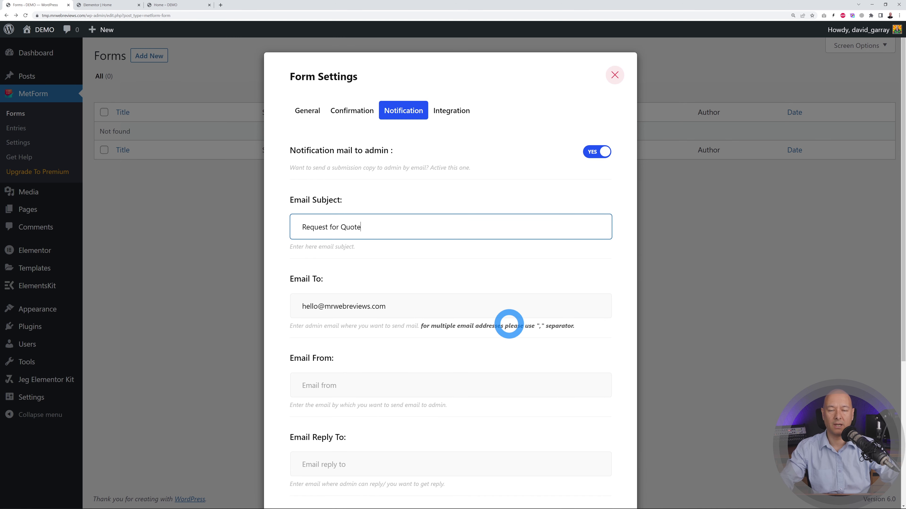
pyautogui.scroll(-6, 509, 324)
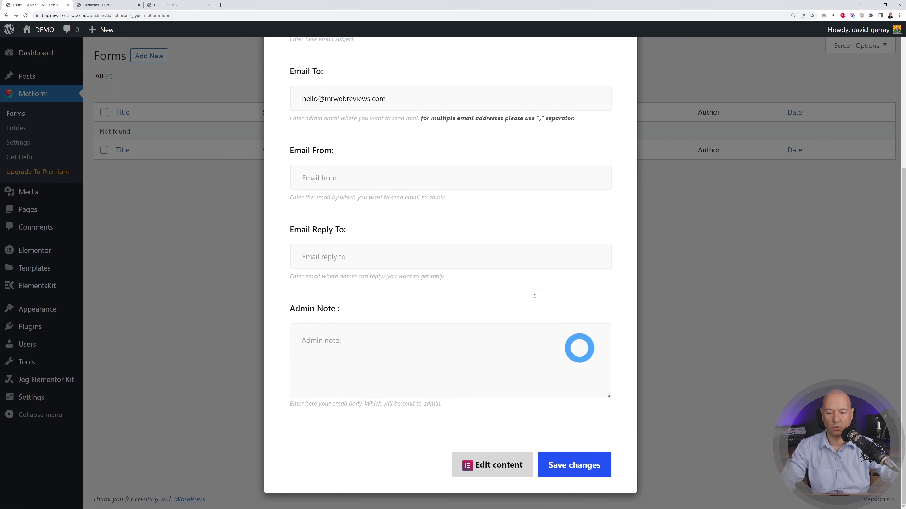
pyautogui.click(491, 465)
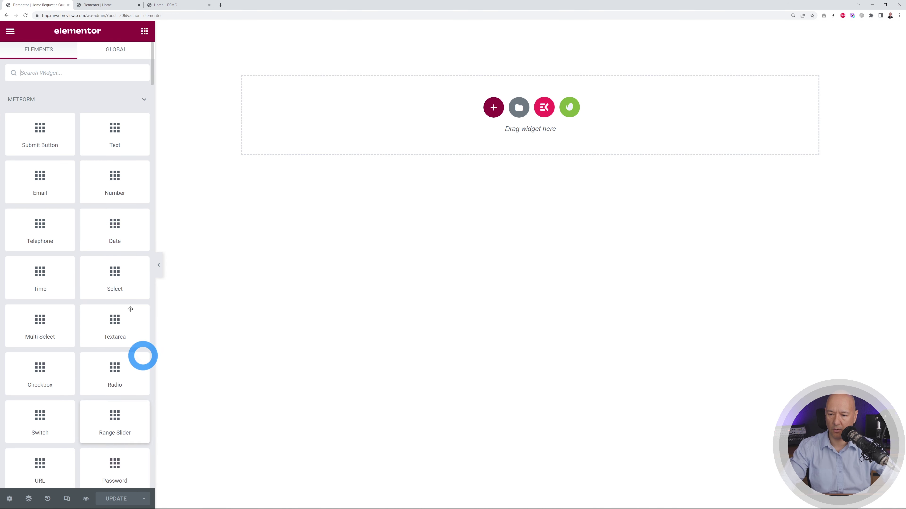
# - Add a single-column section to the empty Home Request a Quote form canvas
pyautogui.scroll(-3, 82, 355)
pyautogui.scroll(3, 82, 356)
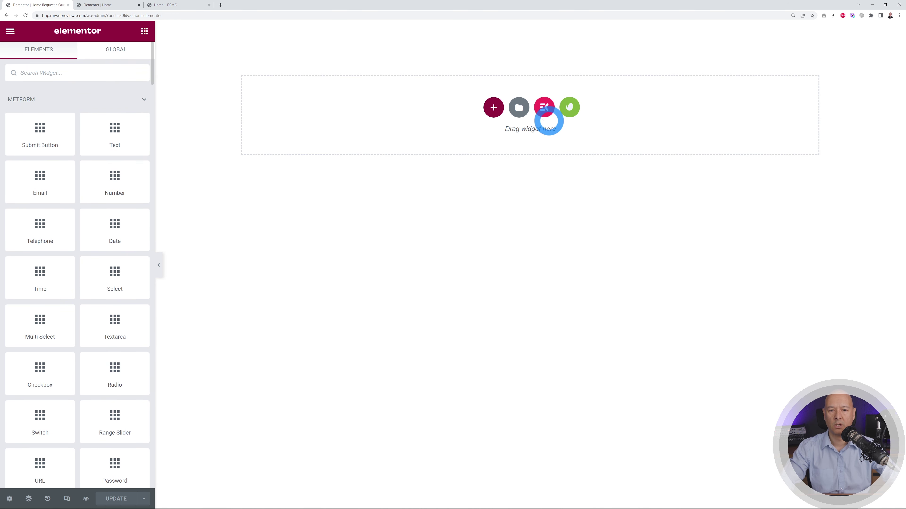
pyautogui.click(499, 110)
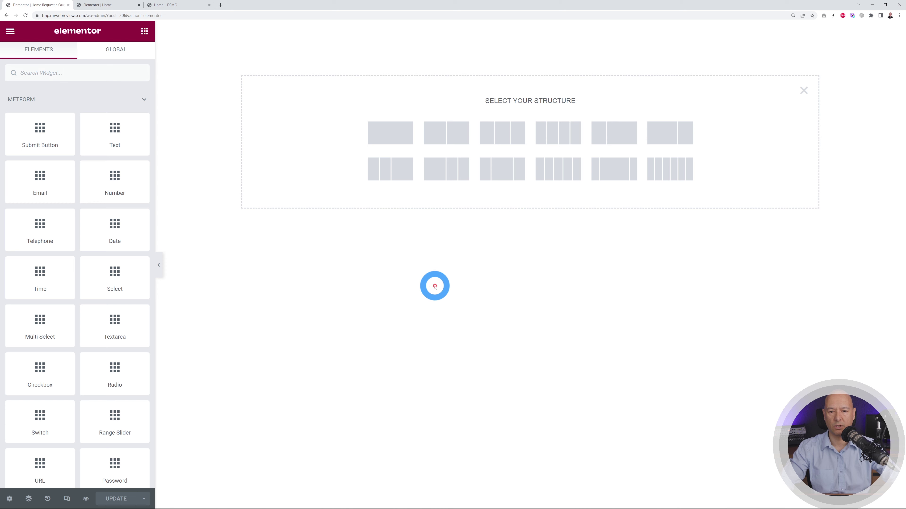
pyautogui.click(391, 138)
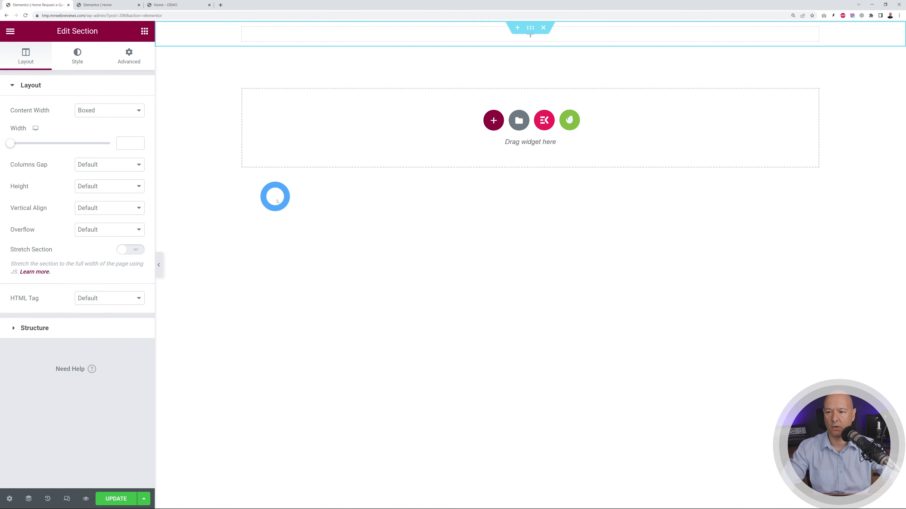
pyautogui.click(148, 34)
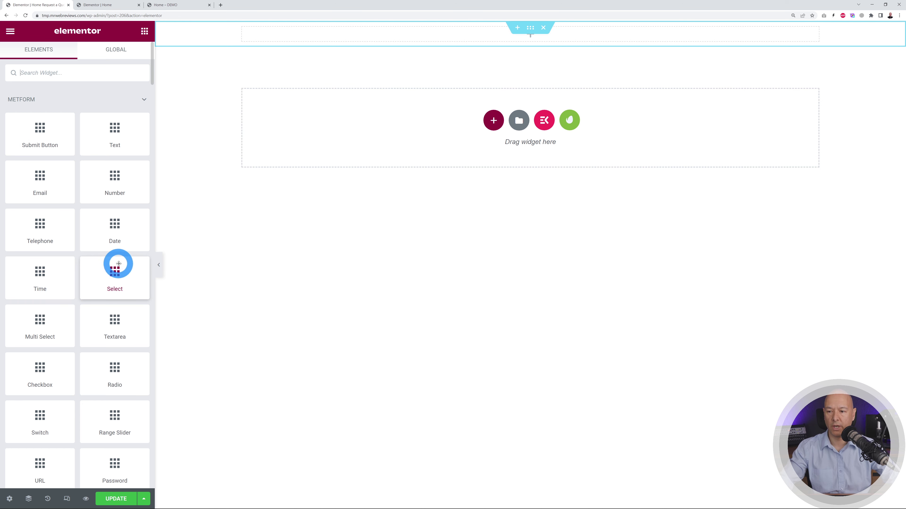
# - Add a Text field to the section with label and placeholder both set to 'Name'
pyautogui.moveTo(120, 127); pyautogui.dragTo(379, 40)
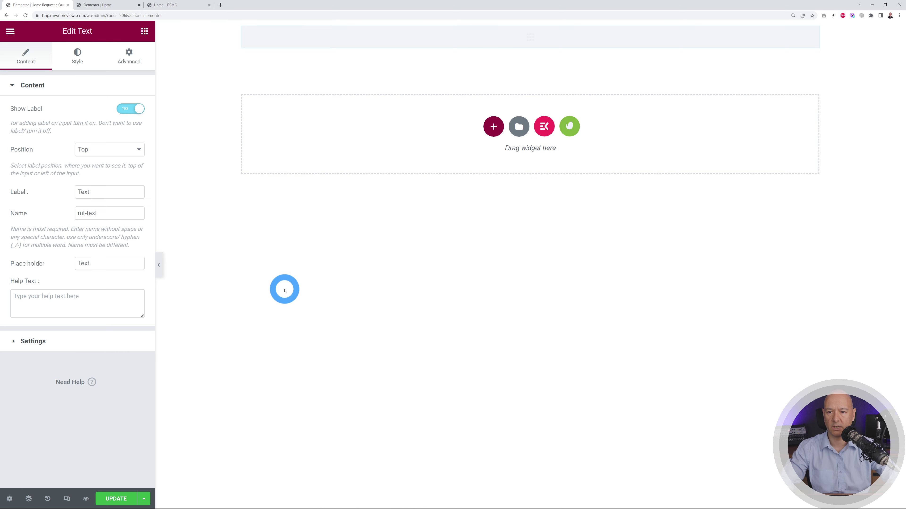
pyautogui.doubleClick(96, 192)
pyautogui.write('Name')
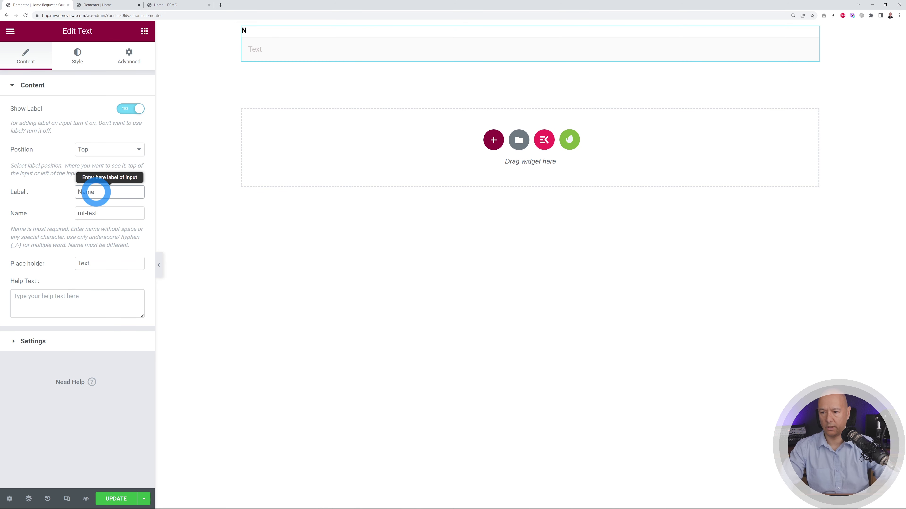
pyautogui.click(55, 264)
pyautogui.write('Name')
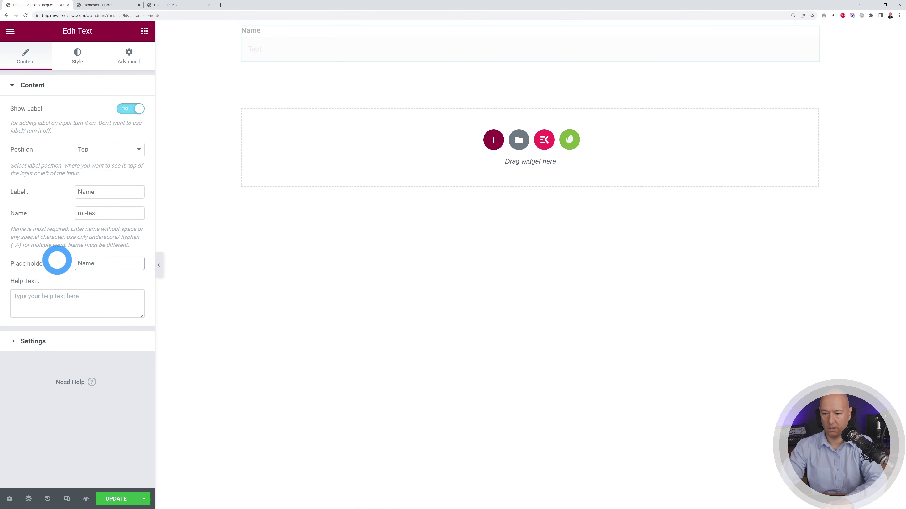
# - Add an Email field below the Name field
pyautogui.click(144, 32)
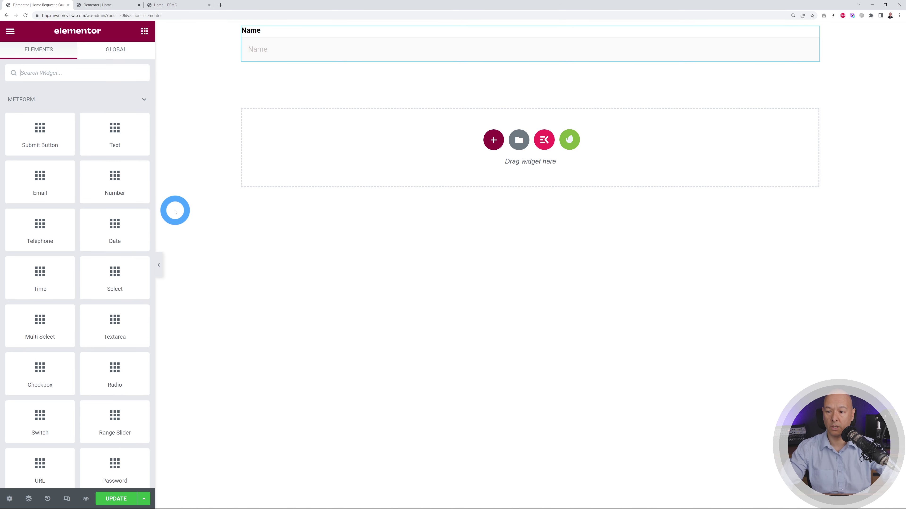
pyautogui.moveTo(39, 178); pyautogui.dragTo(303, 63)
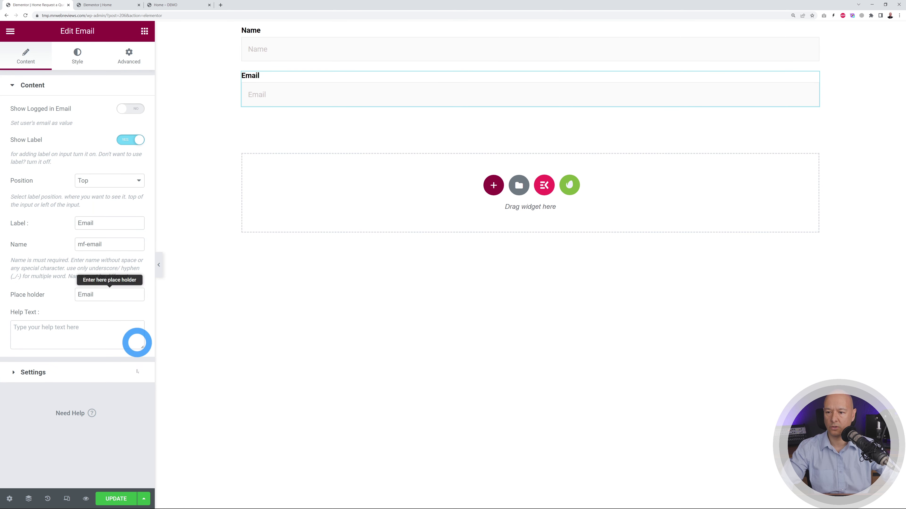
pyautogui.click(144, 31)
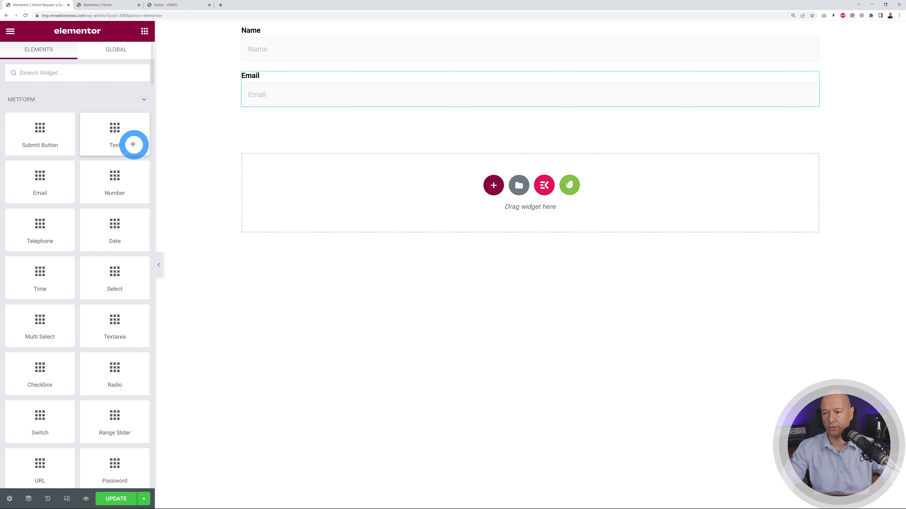
# - Add a Text field below Email with label and placeholder 'Pick Up Location'
pyautogui.moveTo(134, 143); pyautogui.dragTo(305, 104)
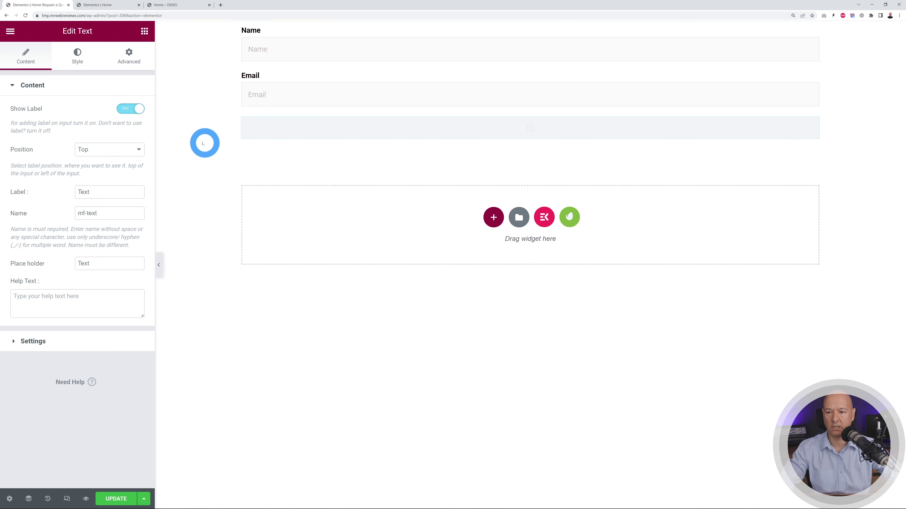
pyautogui.moveTo(107, 194); pyautogui.dragTo(34, 204)
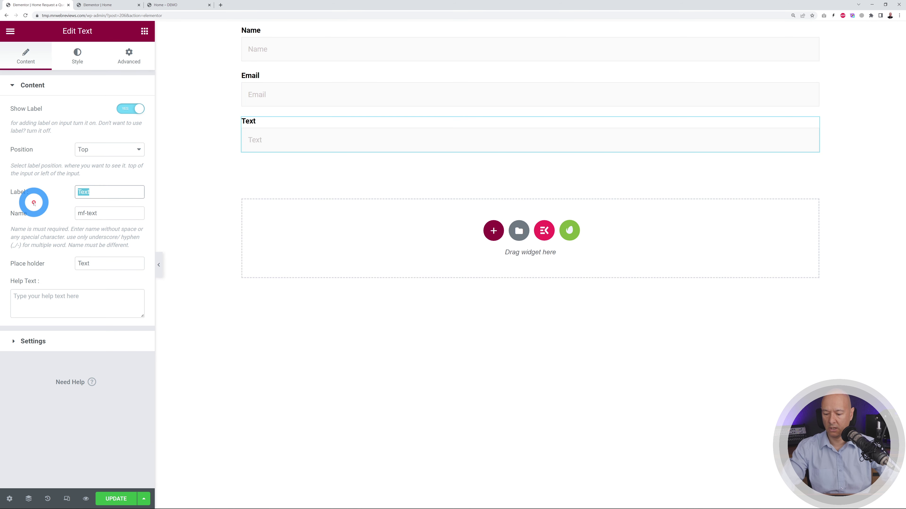
pyautogui.write('Pick ')
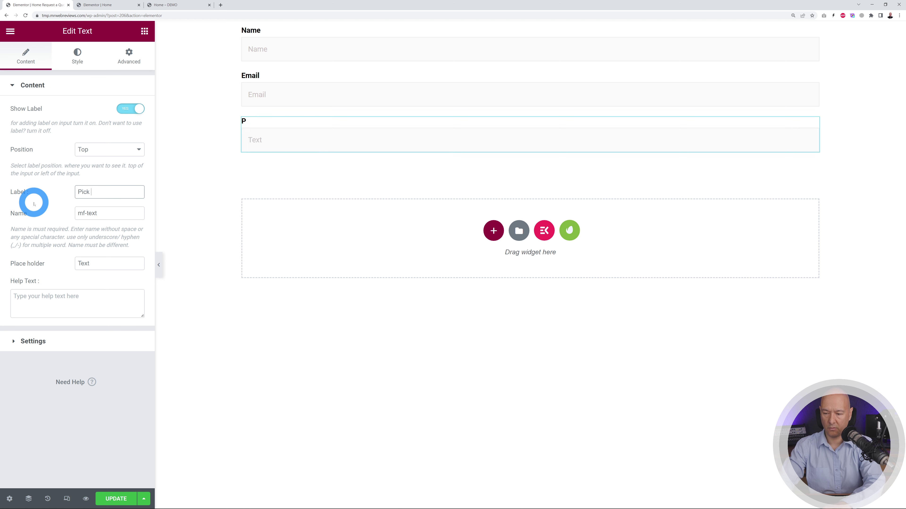
pyautogui.write('Up Location')
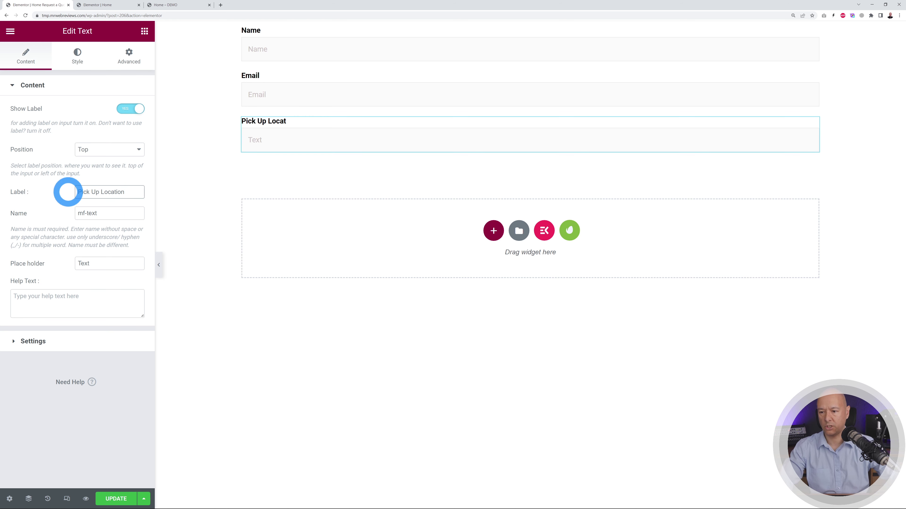
pyautogui.moveTo(141, 192); pyautogui.dragTo(60, 194)
pyautogui.hotkey('ctrl', 'c')
pyautogui.click(104, 264)
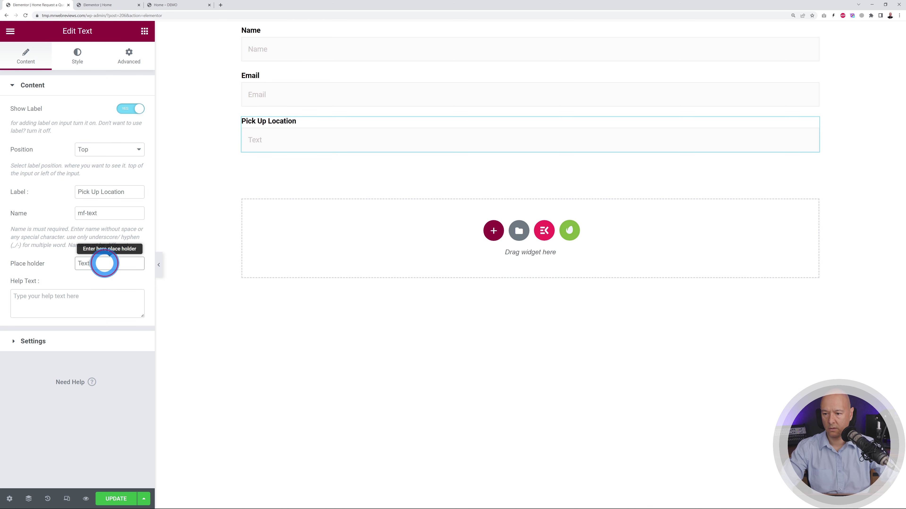
pyautogui.hotkey('ctrl', 'v')
# - Add another Text field with label and placeholder 'Drop Off Location'
pyautogui.click(144, 32)
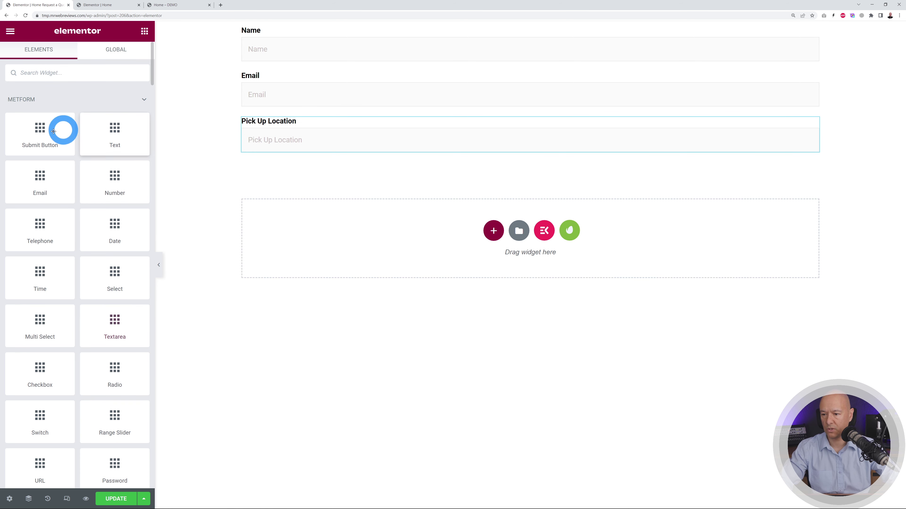
pyautogui.moveTo(127, 151); pyautogui.dragTo(289, 147)
pyautogui.click(23, 191)
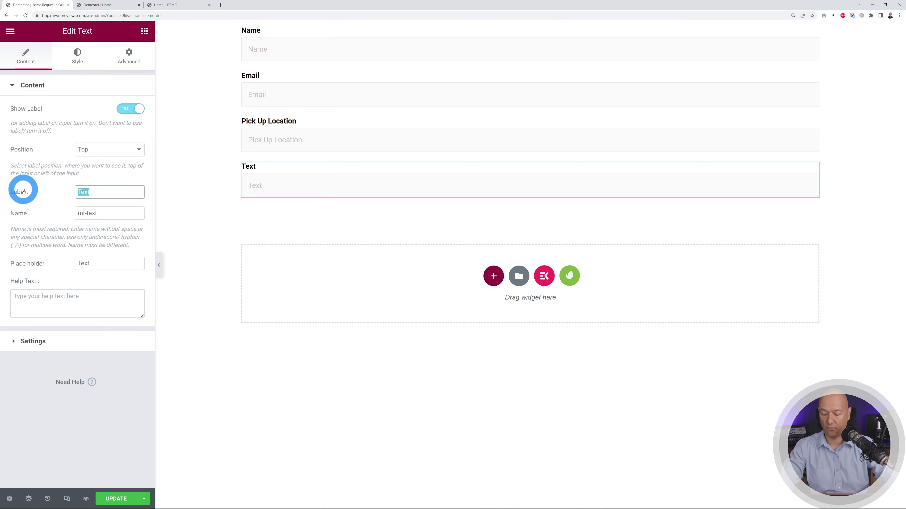
pyautogui.write('Drop O')
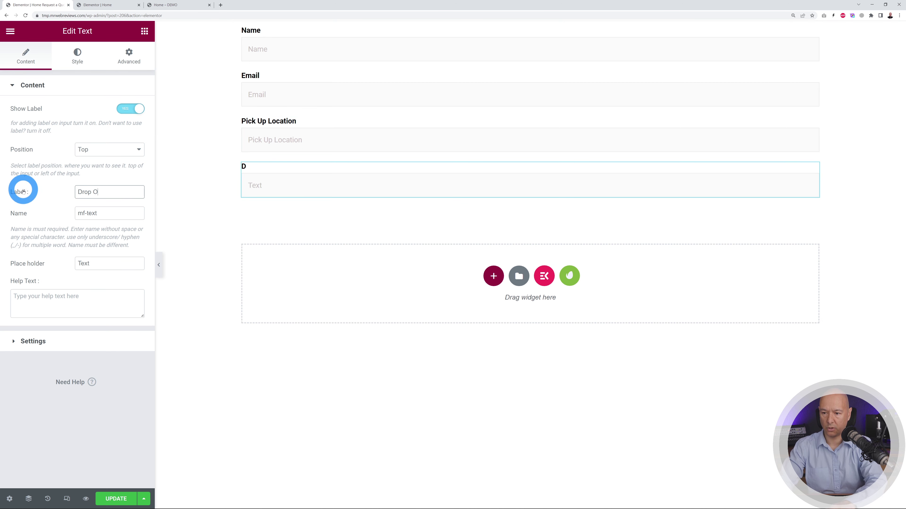
pyautogui.write('ff Location')
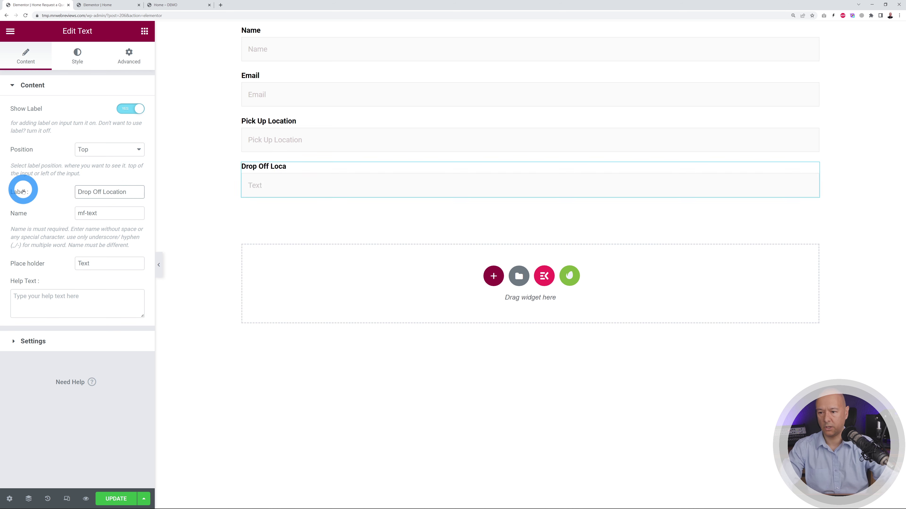
pyautogui.click(27, 188)
pyautogui.hotkey('ctrl', 'c')
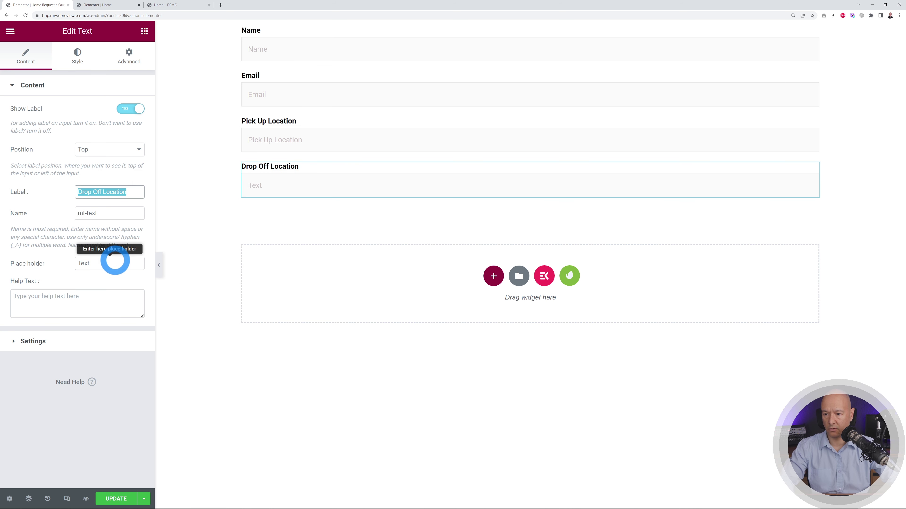
pyautogui.click(50, 263)
pyautogui.hotkey('ctrl', 'v')
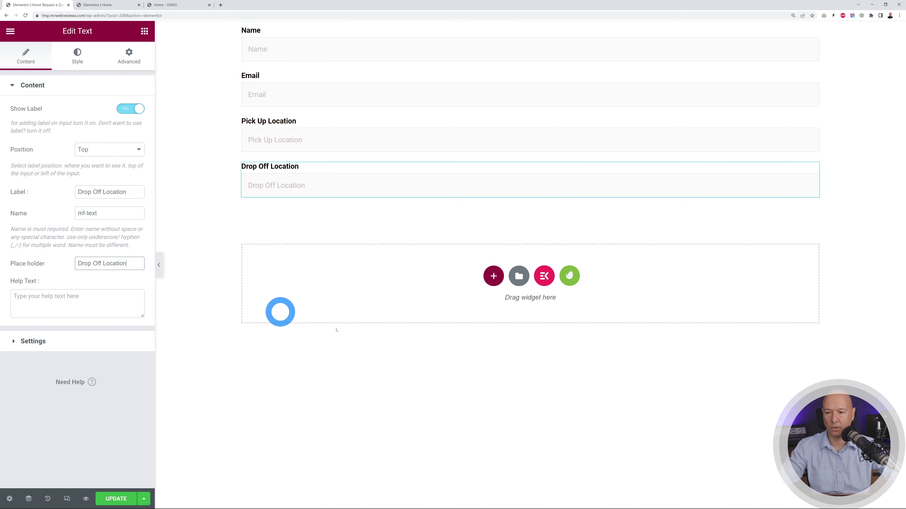
# - Add a Textarea field below Drop Off Location with label and placeholder 'Details'
pyautogui.click(144, 31)
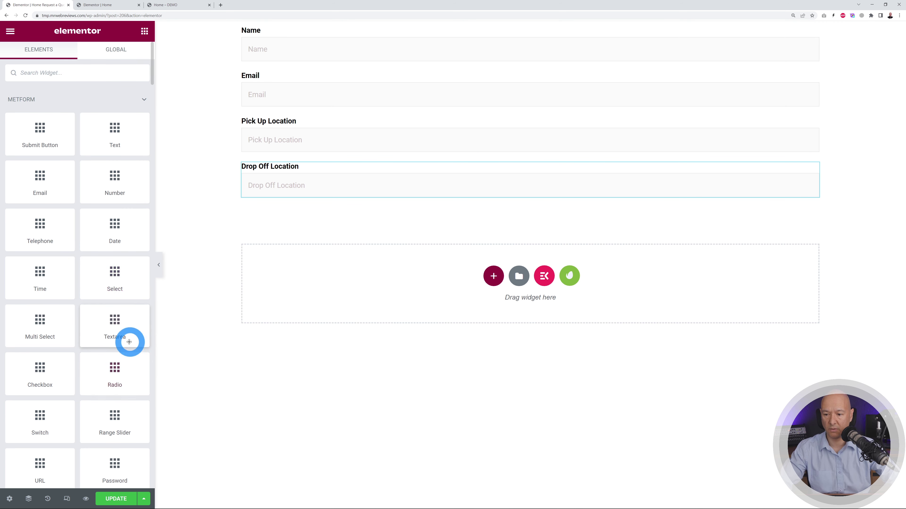
pyautogui.moveTo(125, 329); pyautogui.dragTo(270, 201)
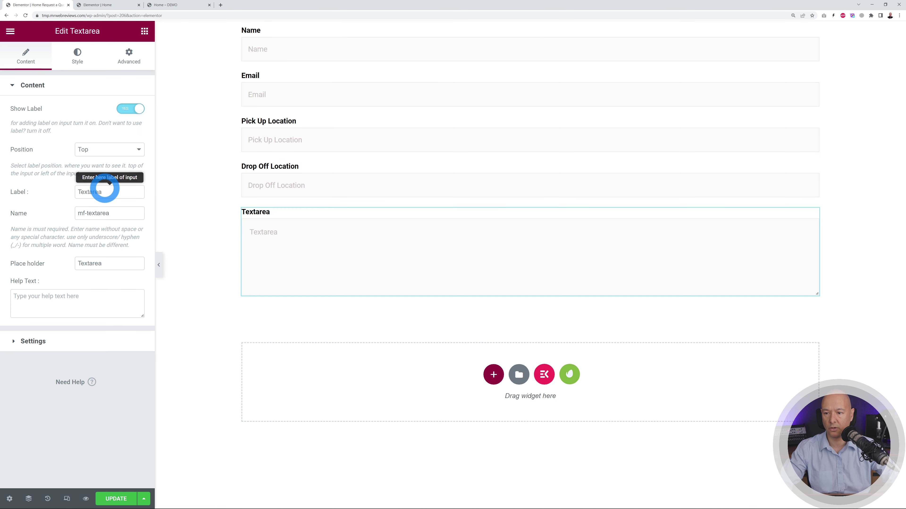
pyautogui.click(42, 193)
pyautogui.write('Details')
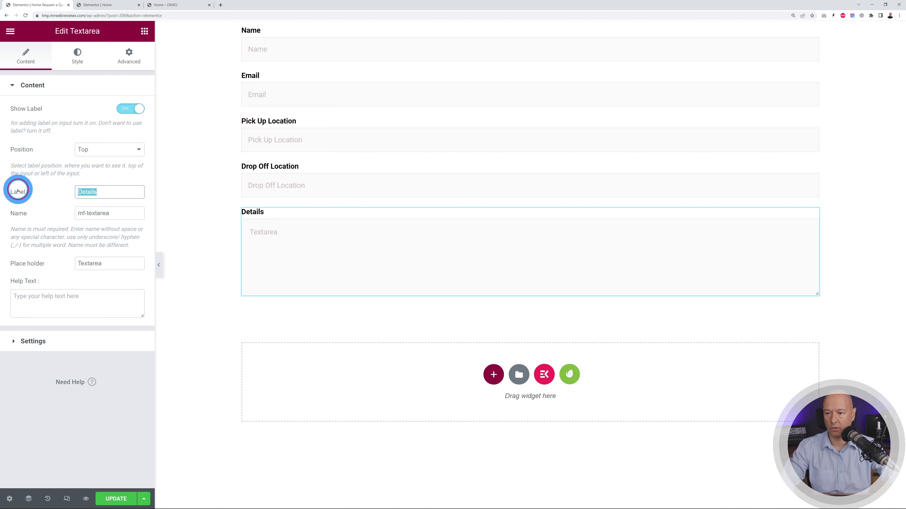
pyautogui.hotkey('ctrl', 'c')
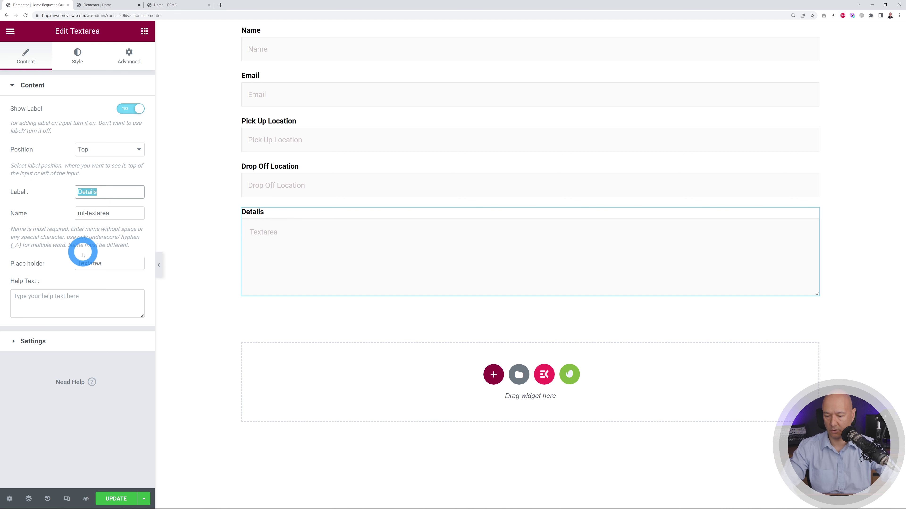
pyautogui.click(48, 263)
pyautogui.hotkey('ctrl', 'v')
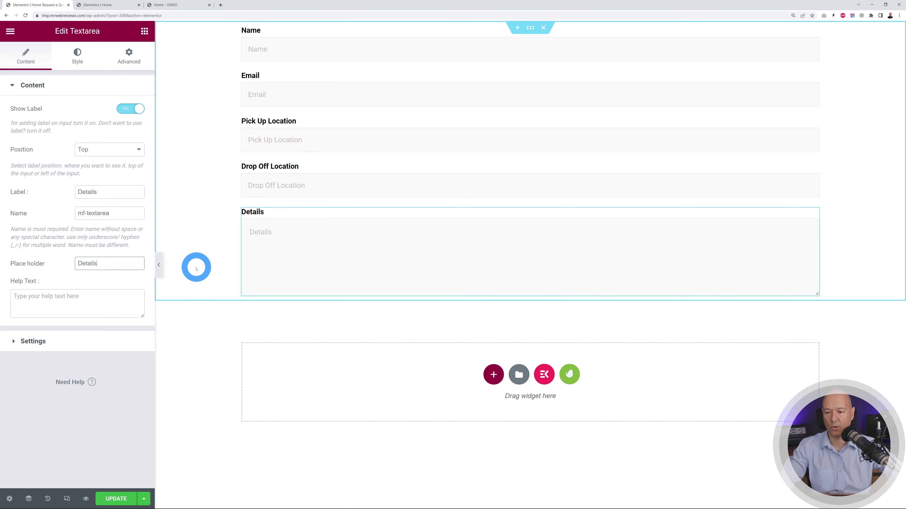
# - Update the quote form, exit to the dashboard, and open the MetForm Forms list
pyautogui.click(129, 499)
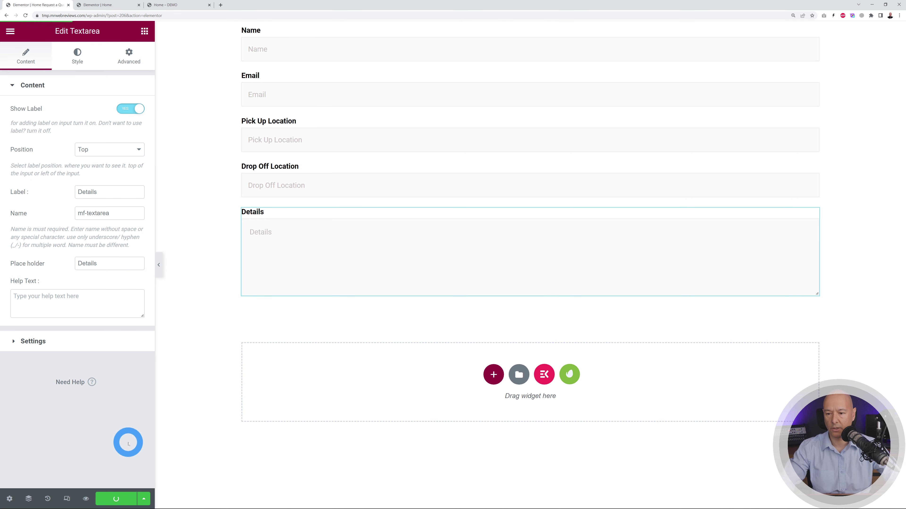
pyautogui.click(10, 31)
pyautogui.click(64, 218)
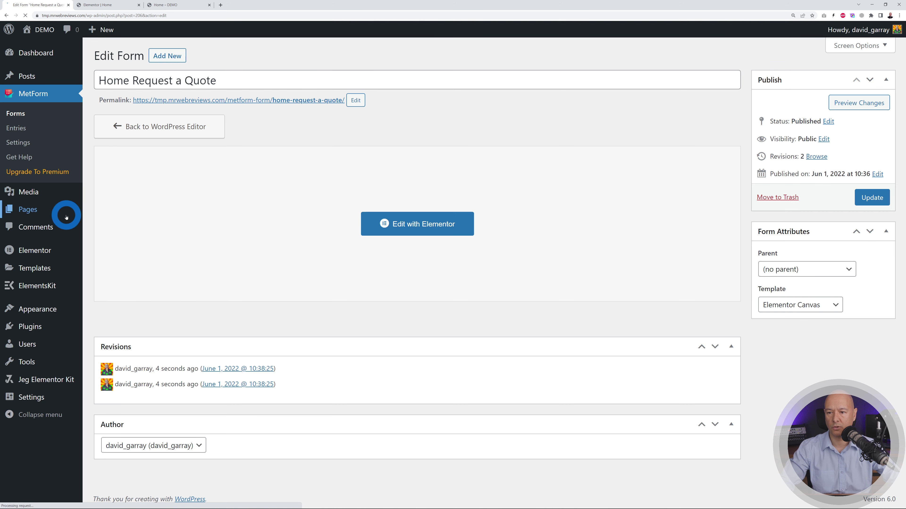
pyautogui.click(16, 113)
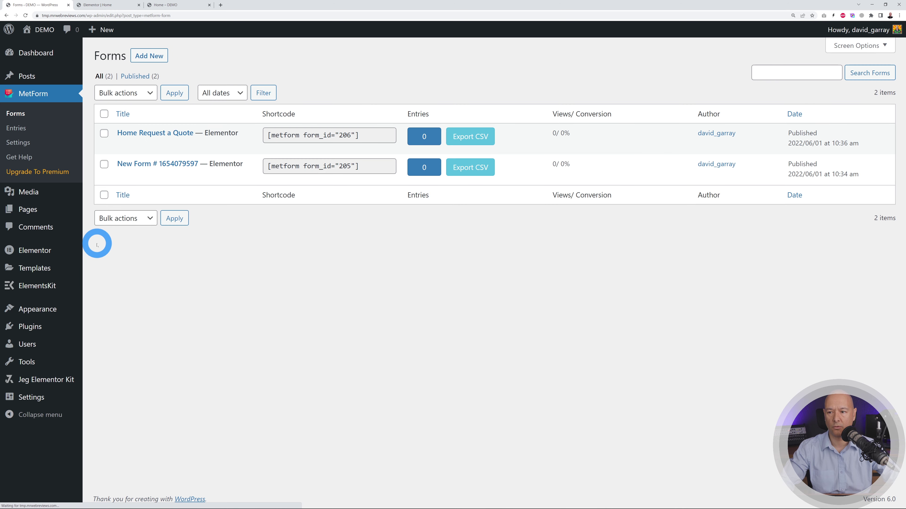
pyautogui.moveTo(211, 129)
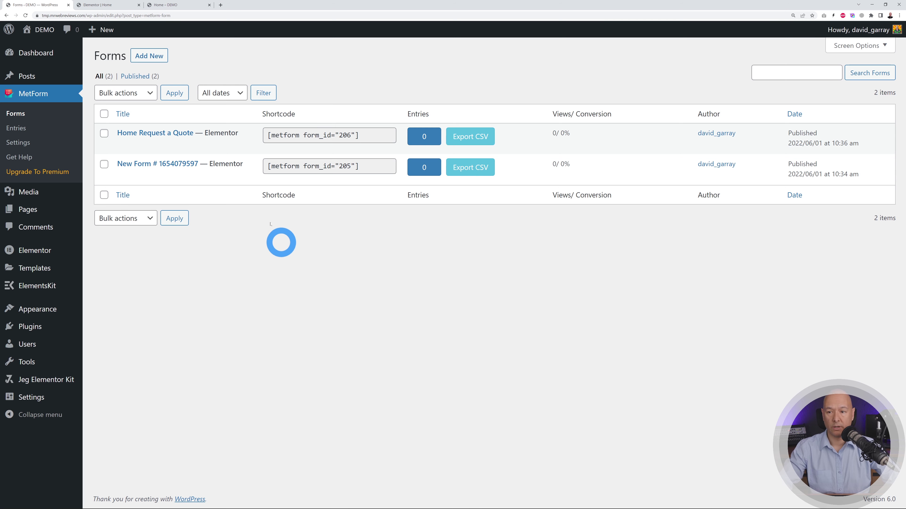
# - Attach the Home Request a Quote form to the Home page's MetForm widget and update & close
pyautogui.click(100, 5)
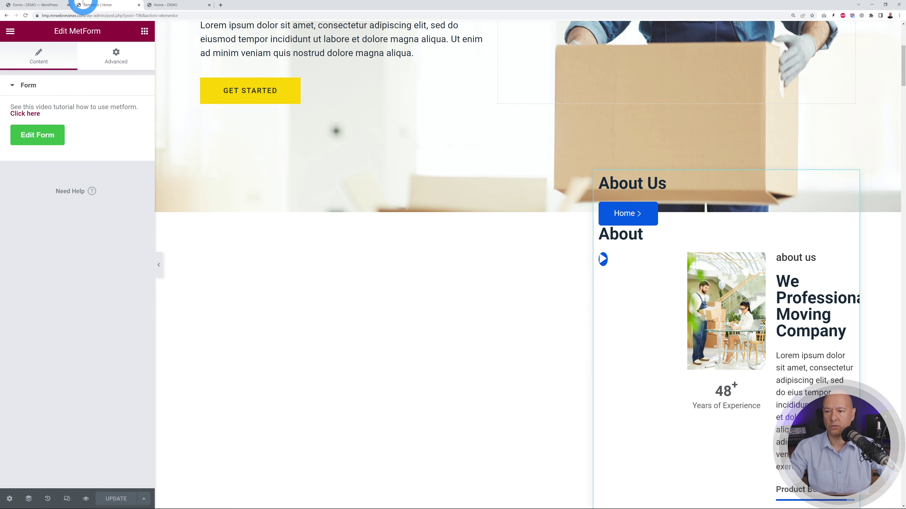
pyautogui.click(46, 138)
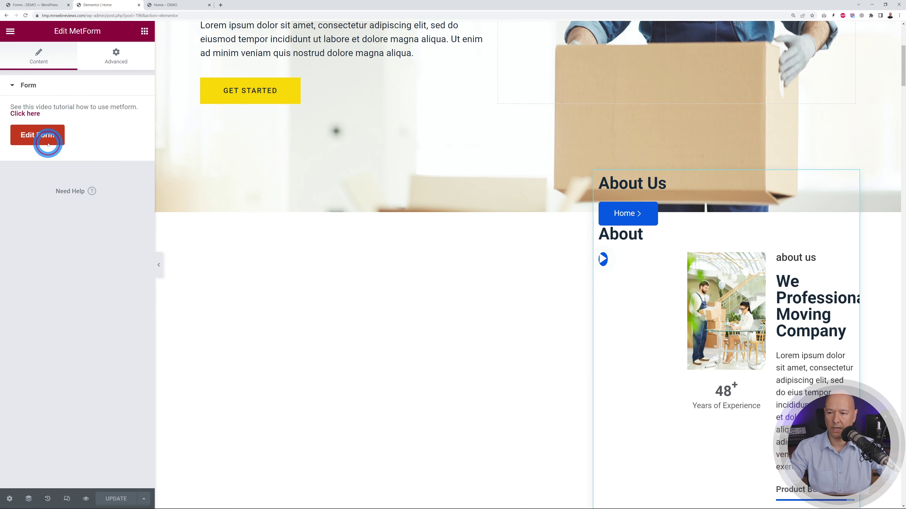
pyautogui.click(548, 126)
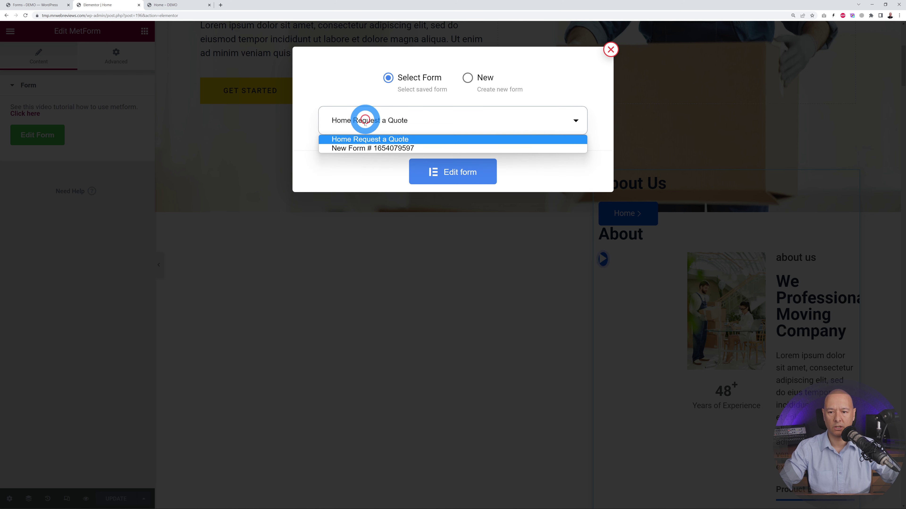
pyautogui.click(358, 143)
pyautogui.click(582, 165)
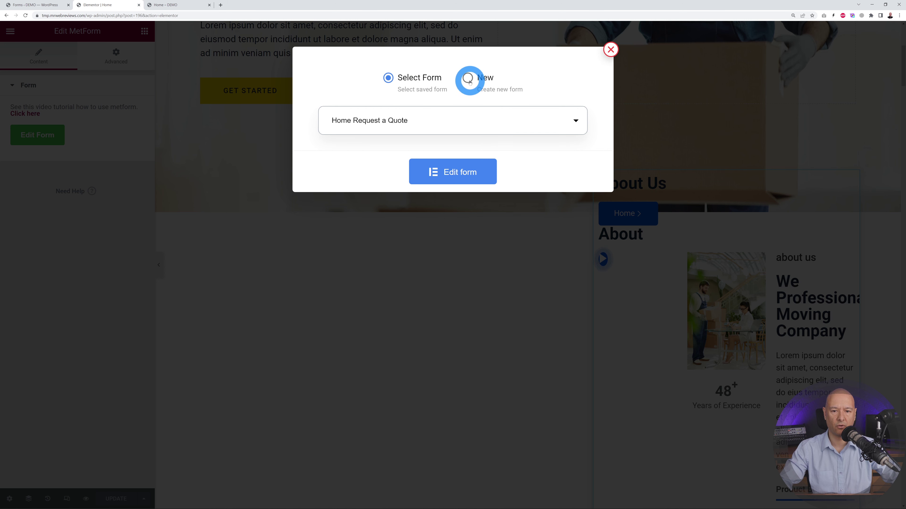
pyautogui.click(452, 173)
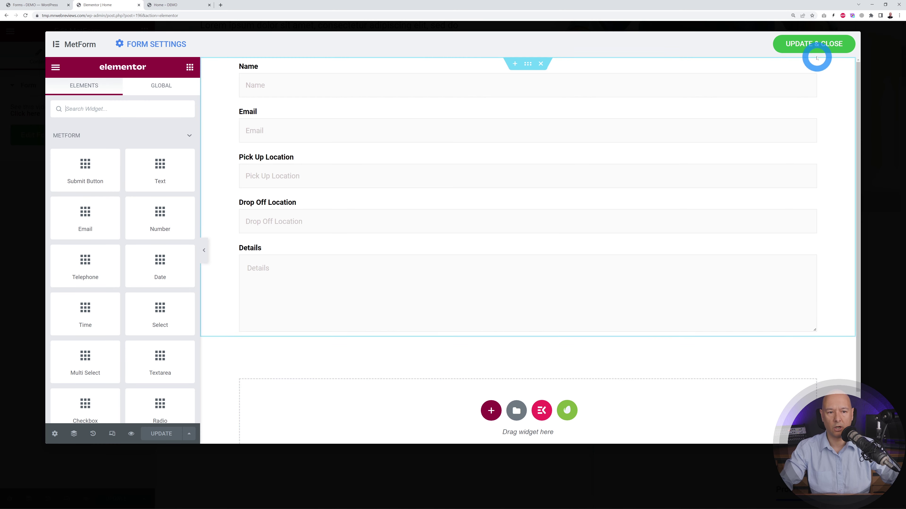
pyautogui.click(813, 45)
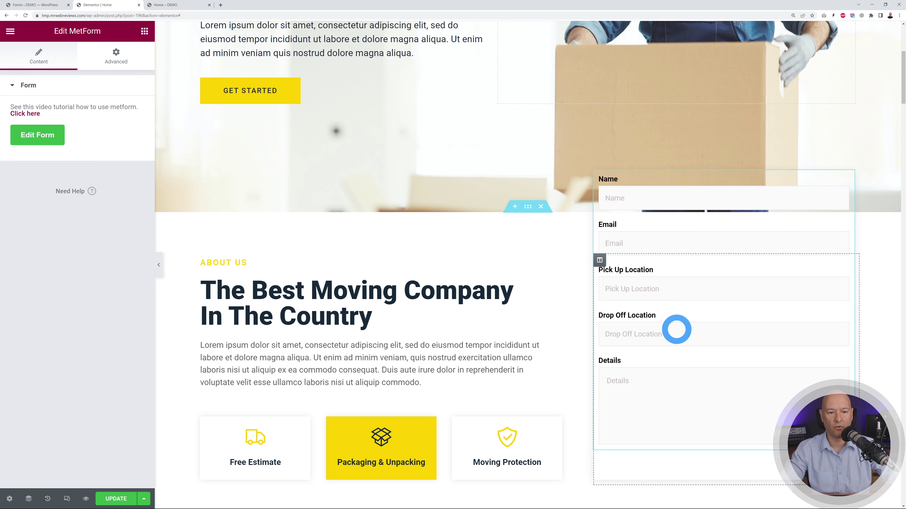
pyautogui.click(128, 499)
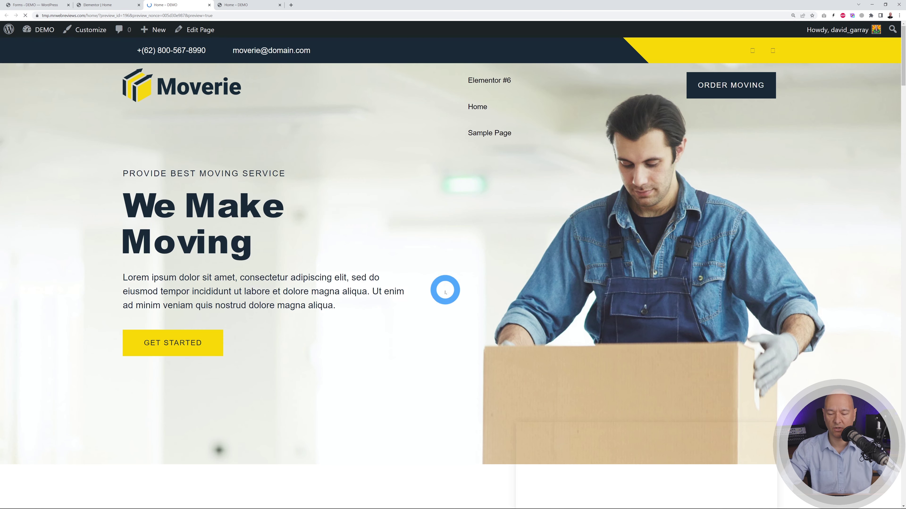
pyautogui.scroll(-5, 803, 254)
pyautogui.scroll(-2, 839, 251)
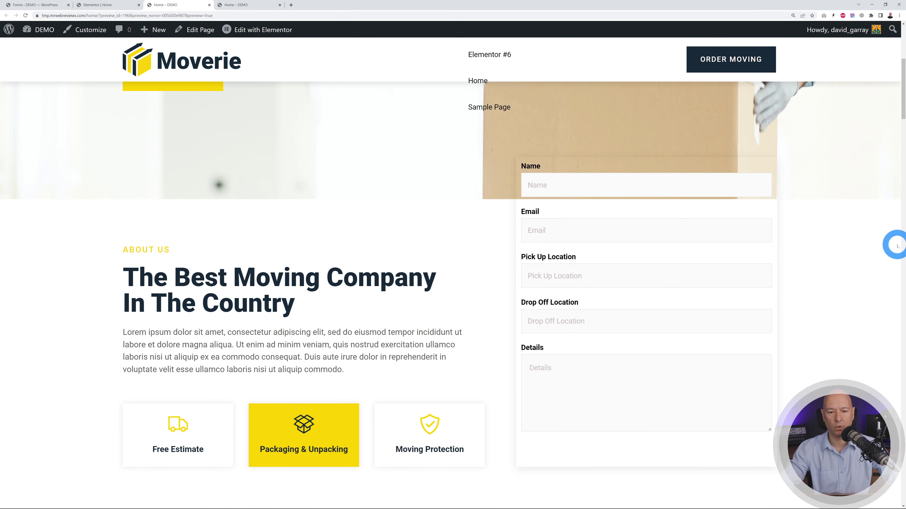
pyautogui.scroll(1, 896, 245)
pyautogui.scroll(-1, 895, 245)
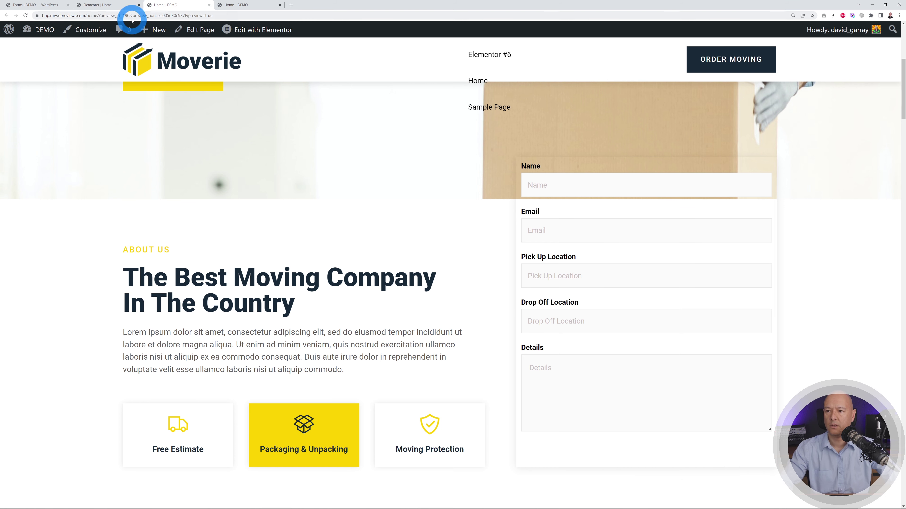
# - Open the Home Request a Quote form's settings from the MetForm Forms list
pyautogui.click(41, 5)
pyautogui.click(144, 133)
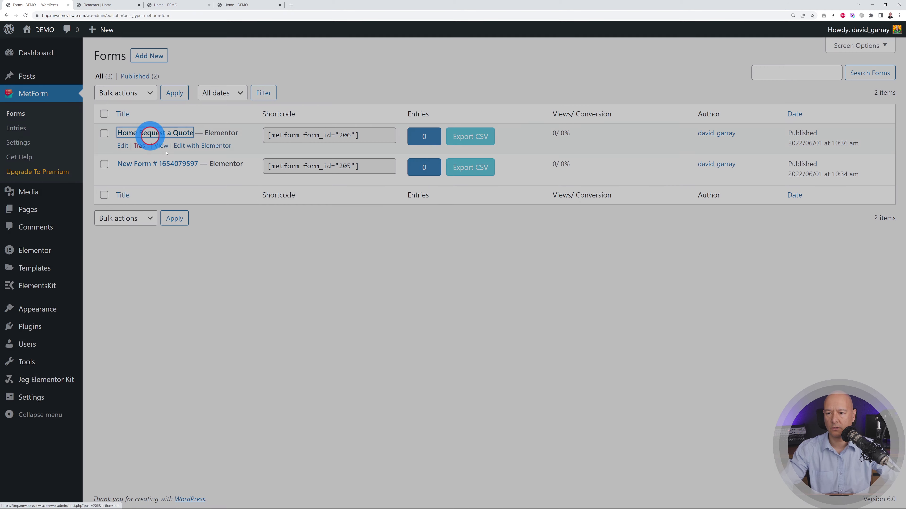
pyautogui.scroll(-5, 563, 321)
pyautogui.scroll(5, 558, 320)
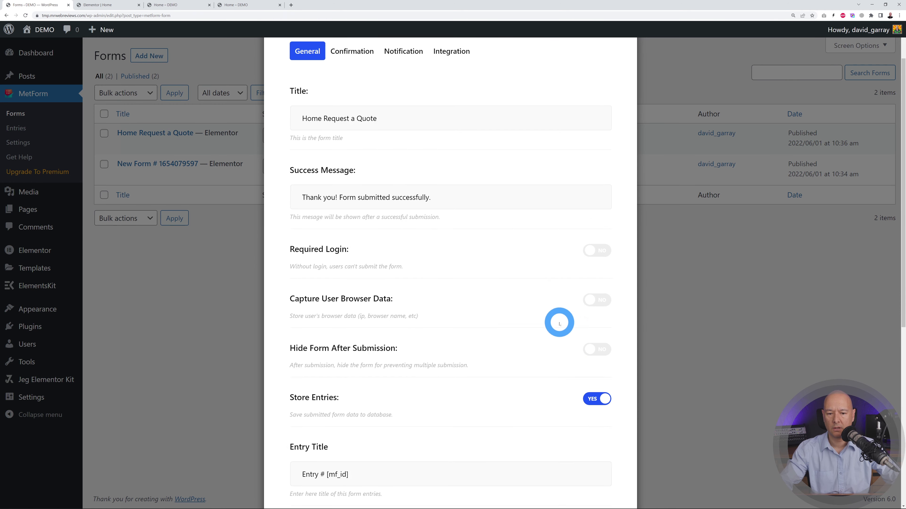
pyautogui.scroll(-10, 558, 286)
# - Add a Submit Button below the Details field and return to the Home page editor
pyautogui.click(496, 465)
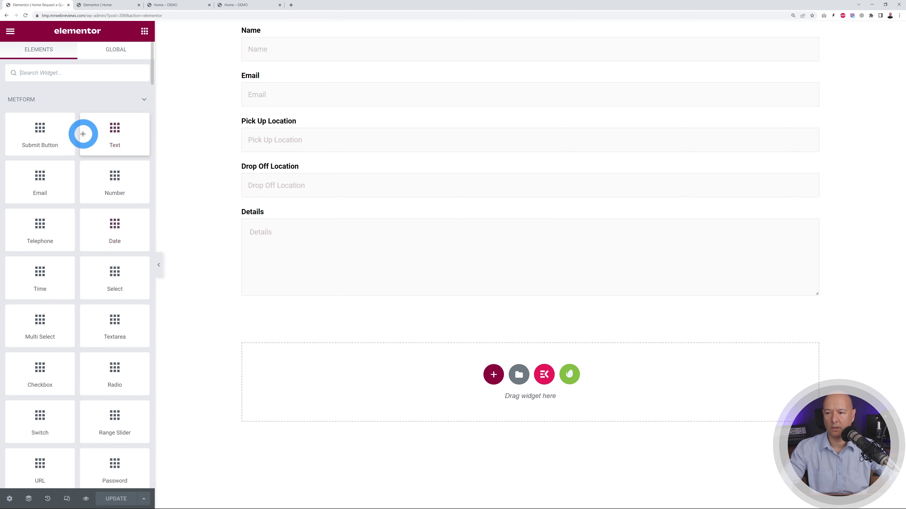
pyautogui.moveTo(40, 134); pyautogui.dragTo(538, 295)
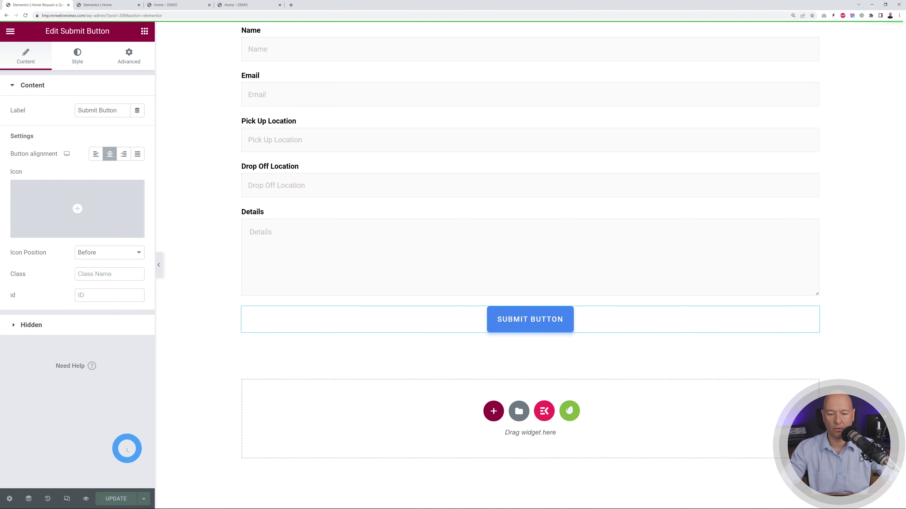
pyautogui.click(107, 5)
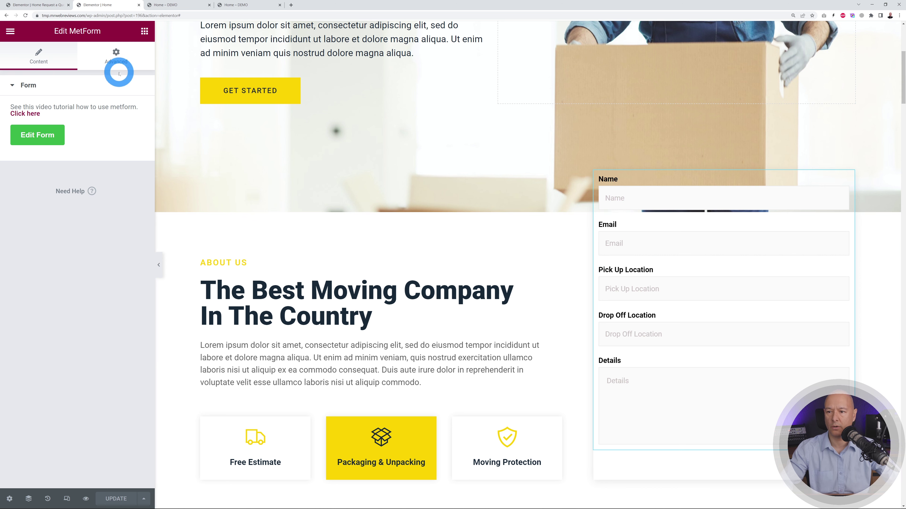
# - Set the quote form's padding to 25 px
pyautogui.click(116, 57)
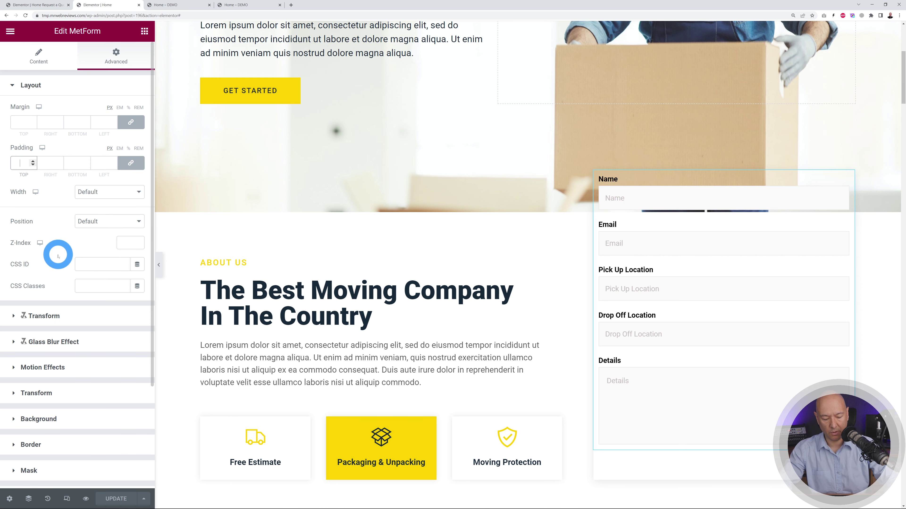
pyautogui.write('25')
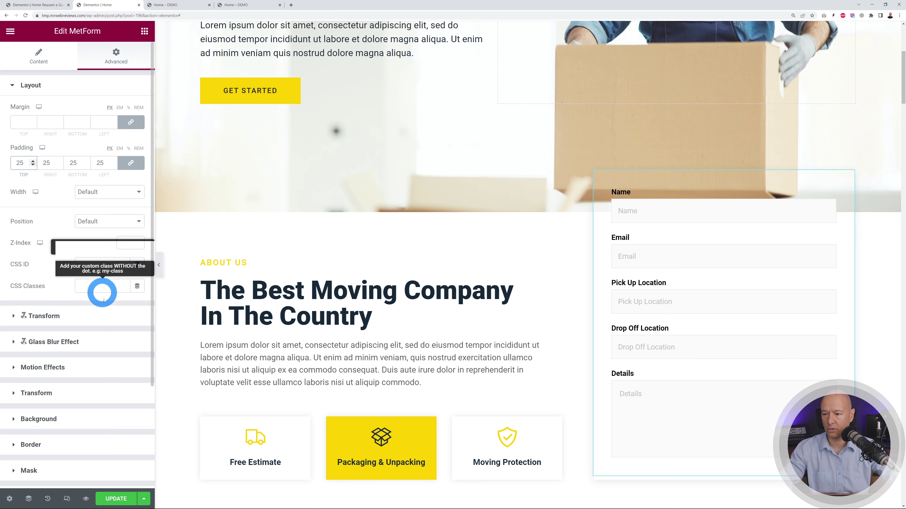
pyautogui.scroll(-3, 90, 360)
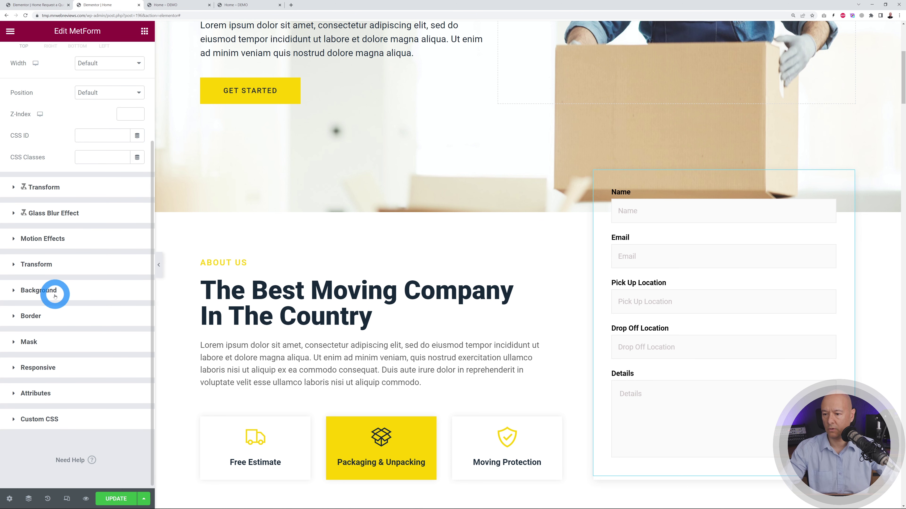
# - Give the form a Classic background in the yellow Primary global colour and update the page
pyautogui.click(54, 296)
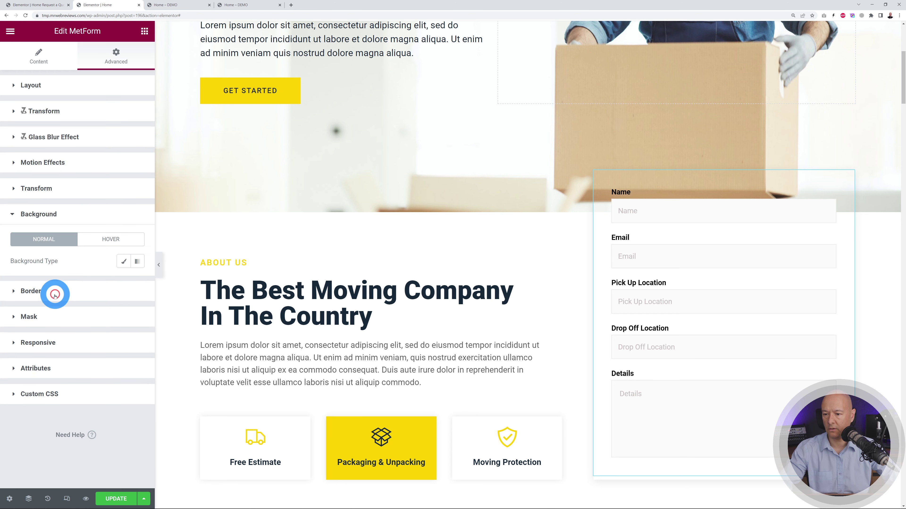
pyautogui.click(125, 264)
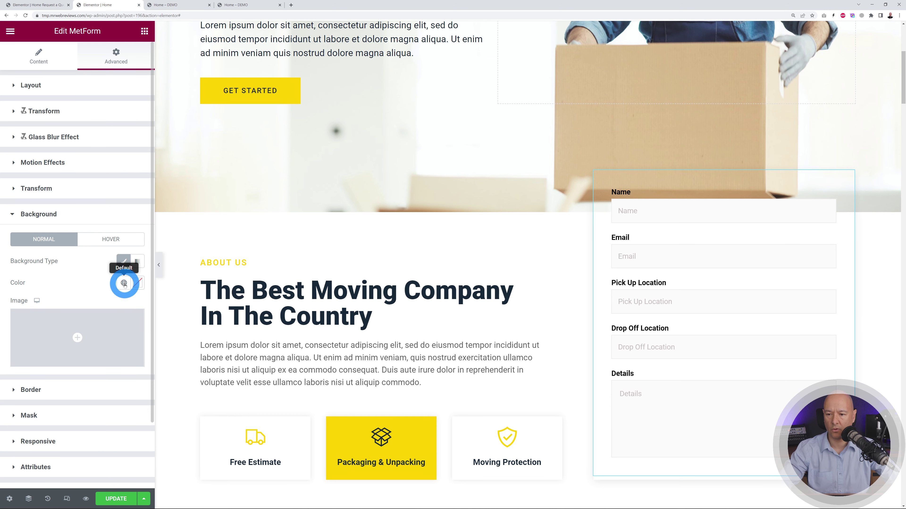
pyautogui.click(124, 283)
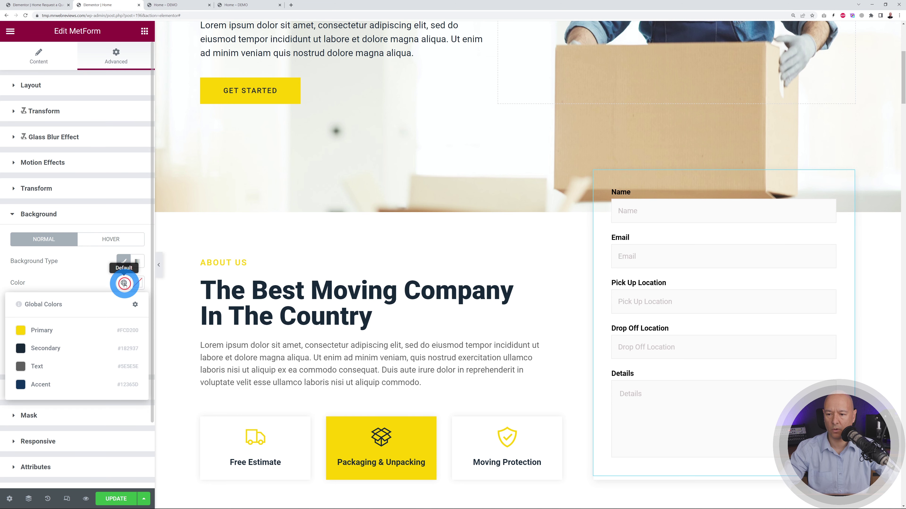
pyautogui.click(54, 332)
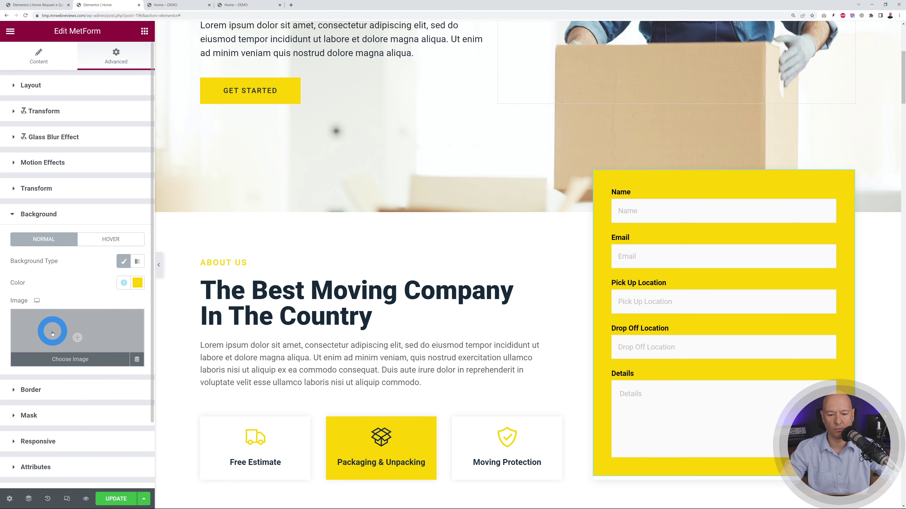
pyautogui.click(120, 501)
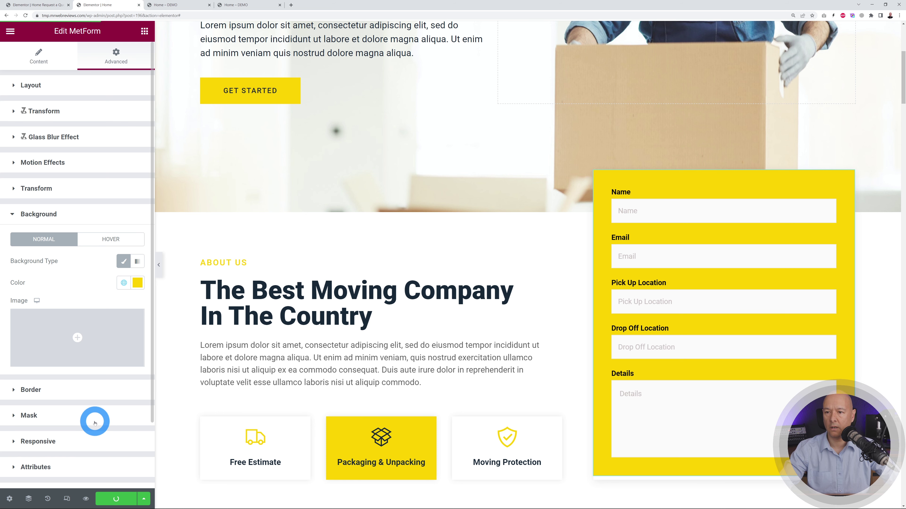
pyautogui.click(171, 5)
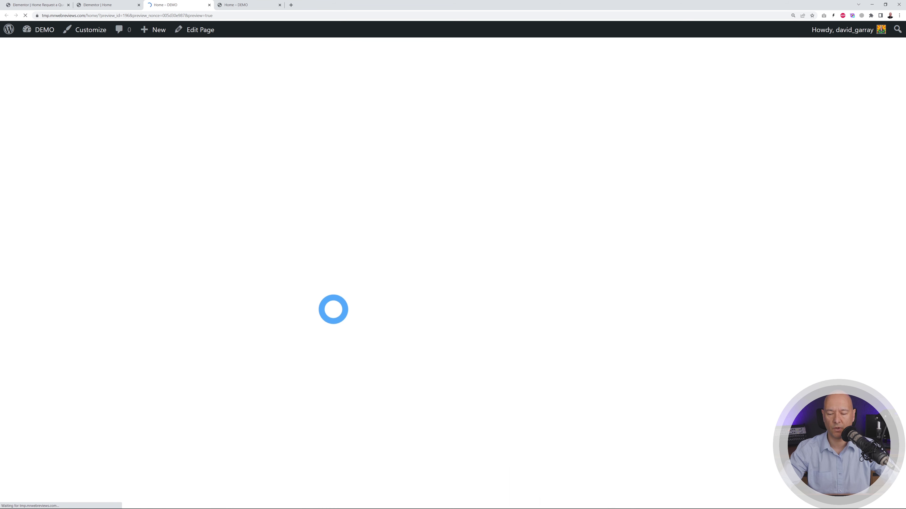
# - Scroll the Home preview to check the yellow quote form and its Submit Button
pyautogui.scroll(-5, 798, 278)
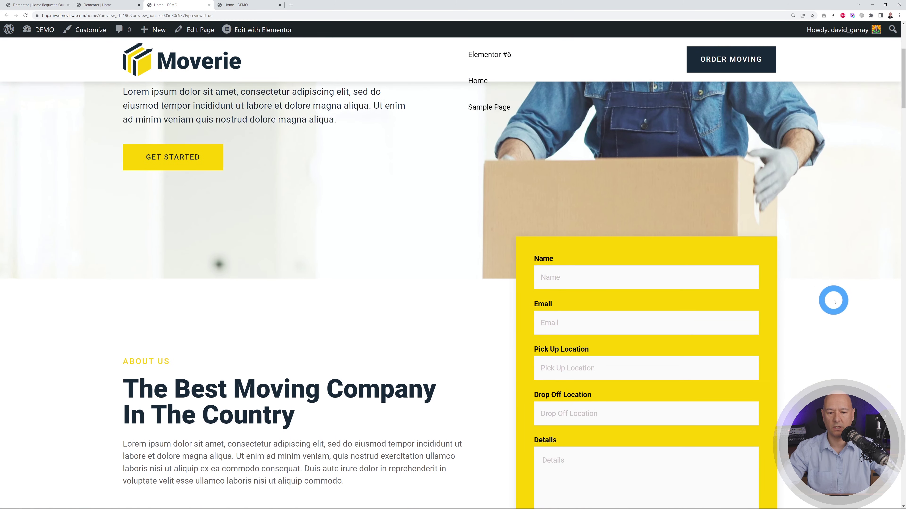
pyautogui.scroll(-5, 833, 300)
pyautogui.scroll(2, 834, 300)
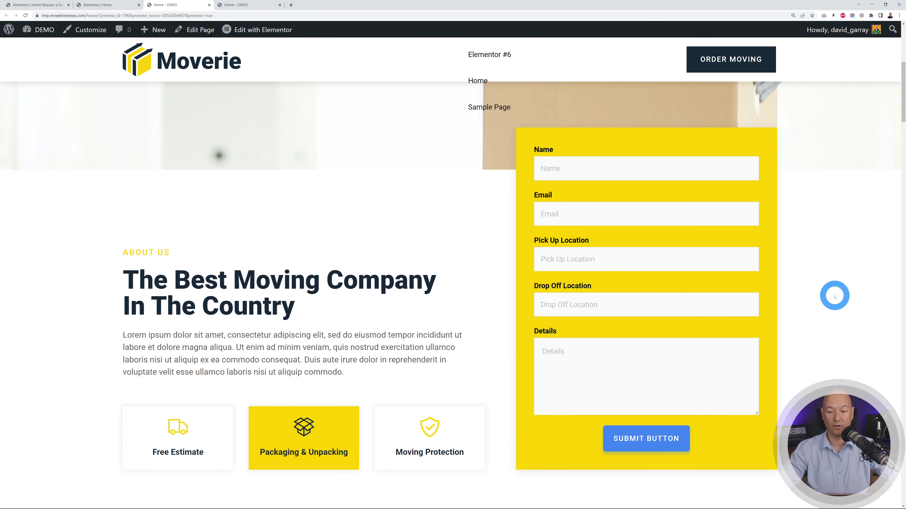
pyautogui.scroll(8, 835, 296)
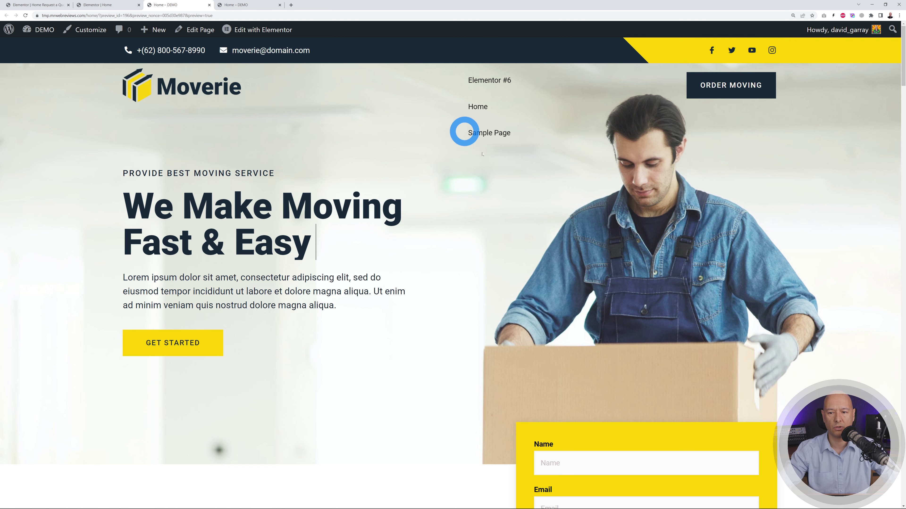
# - Duplicate the header's phone entry and give the copy a smartphone icon from the 'phone' icon search
pyautogui.click(94, 5)
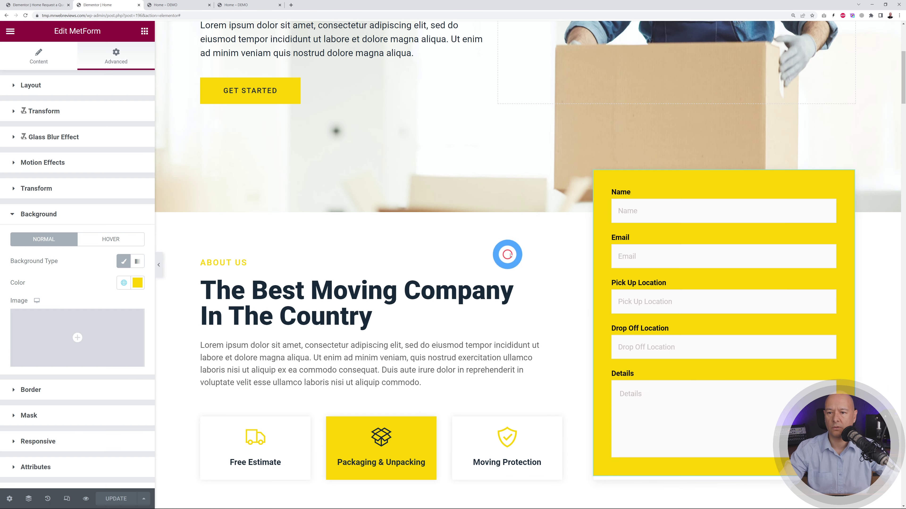
pyautogui.scroll(5, 506, 250)
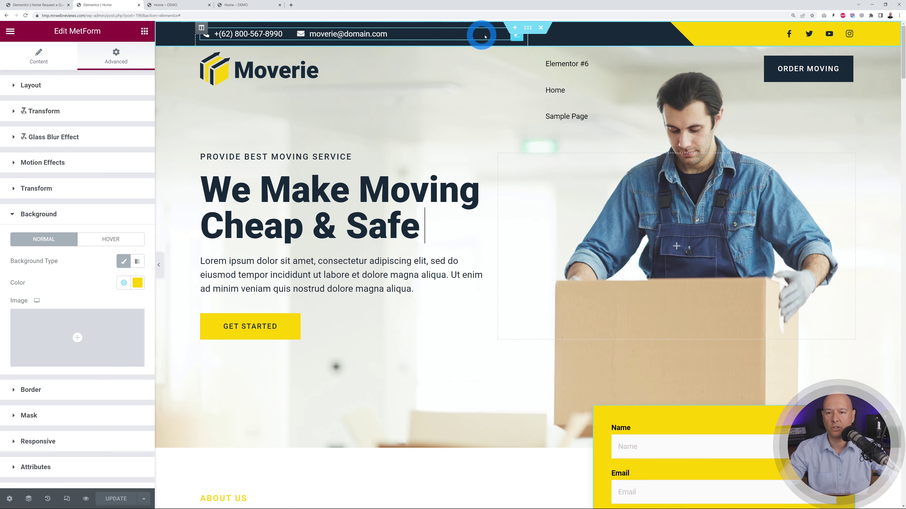
pyautogui.click(515, 37)
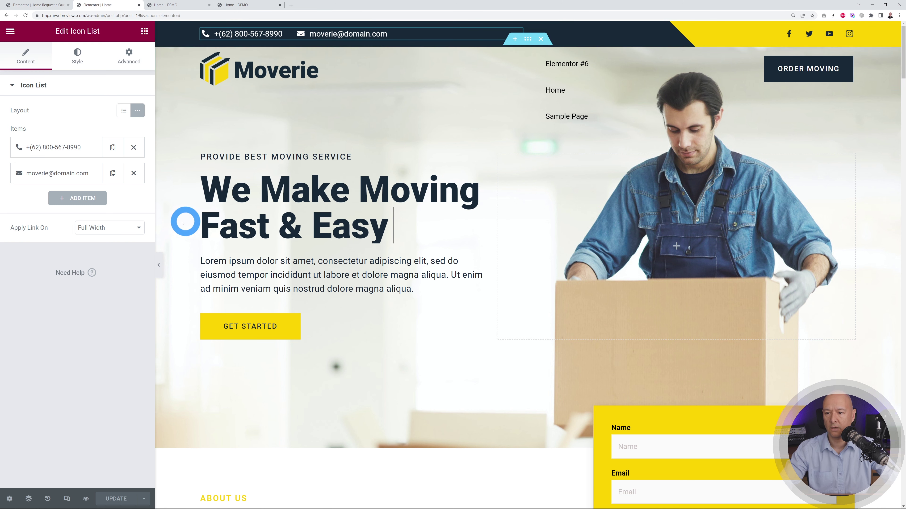
pyautogui.click(112, 148)
pyautogui.click(42, 173)
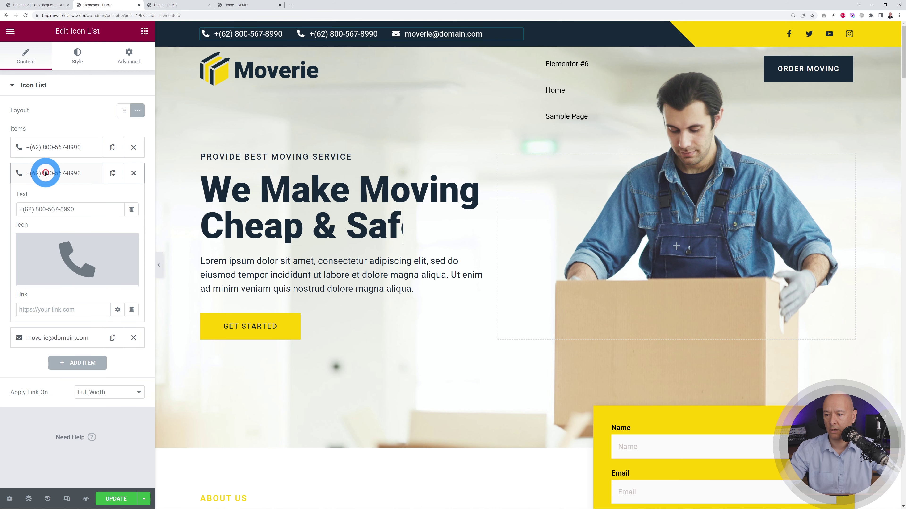
pyautogui.moveTo(76, 210); pyautogui.dragTo(19, 210)
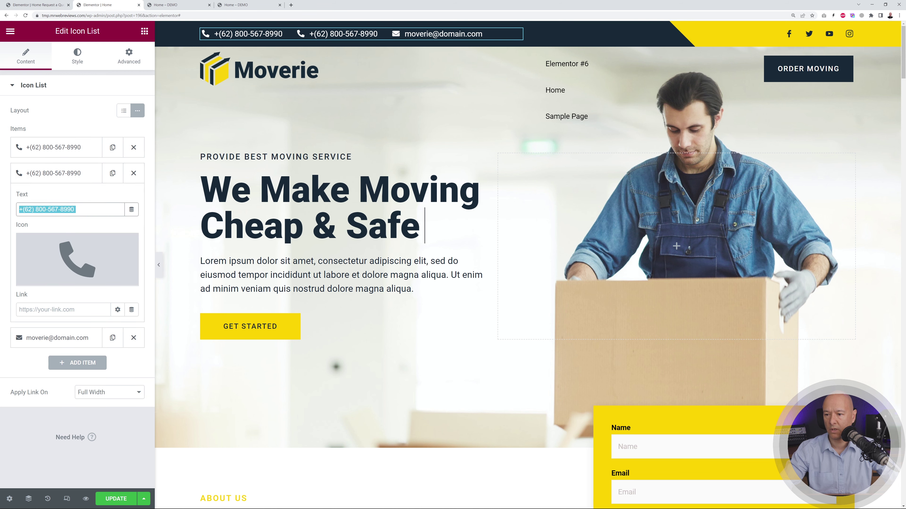
pyautogui.click(87, 259)
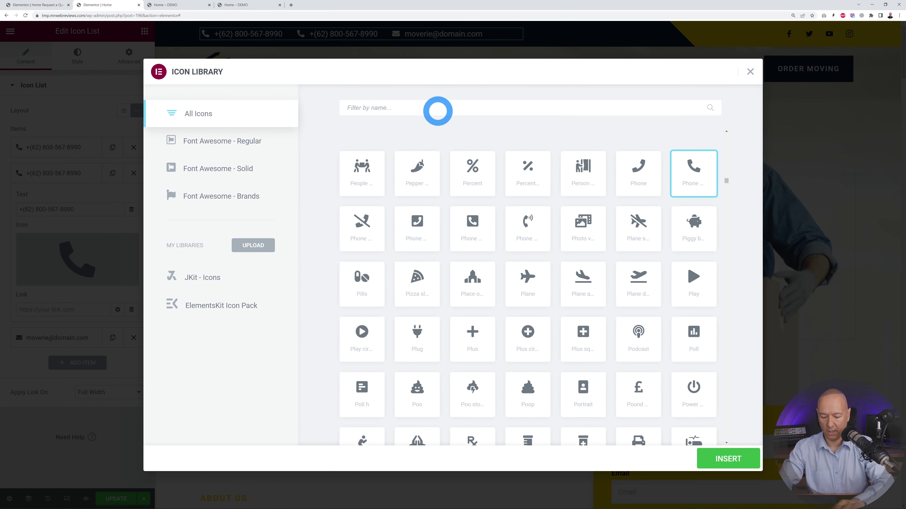
pyautogui.write('phone')
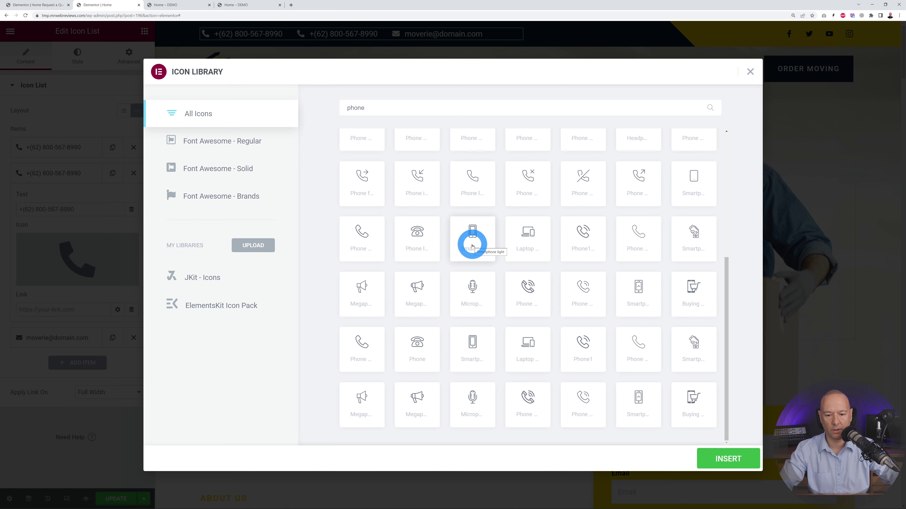
pyautogui.click(718, 451)
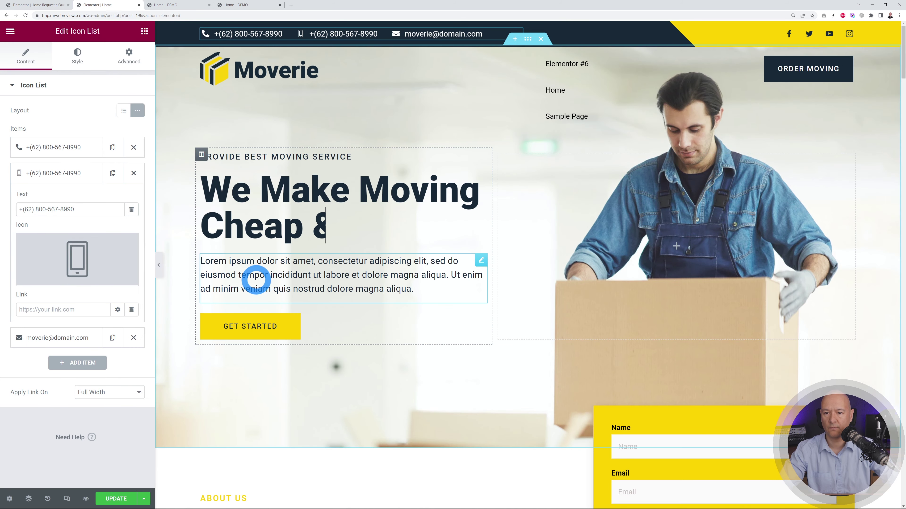
# - Collapse the mobile phone entry and select the email entry's address text
pyautogui.click(204, 38)
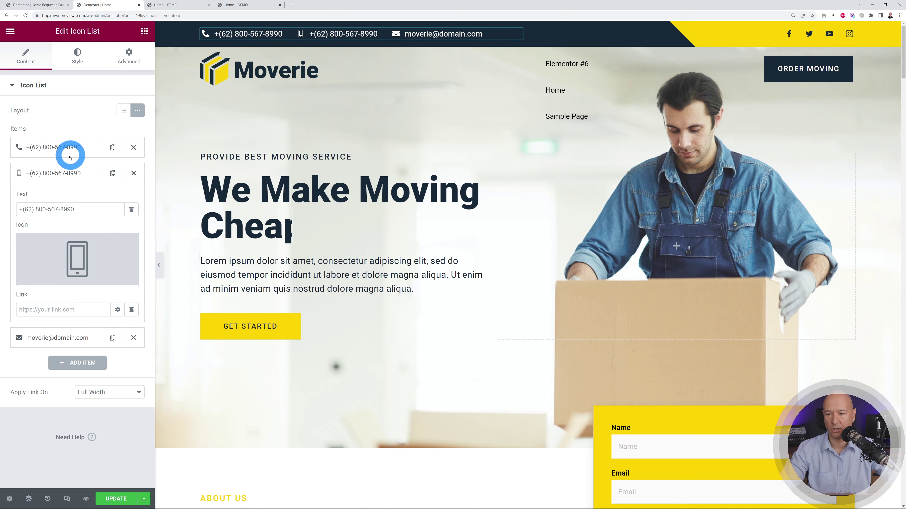
pyautogui.click(54, 173)
pyautogui.click(50, 201)
pyautogui.tripleClick(93, 236)
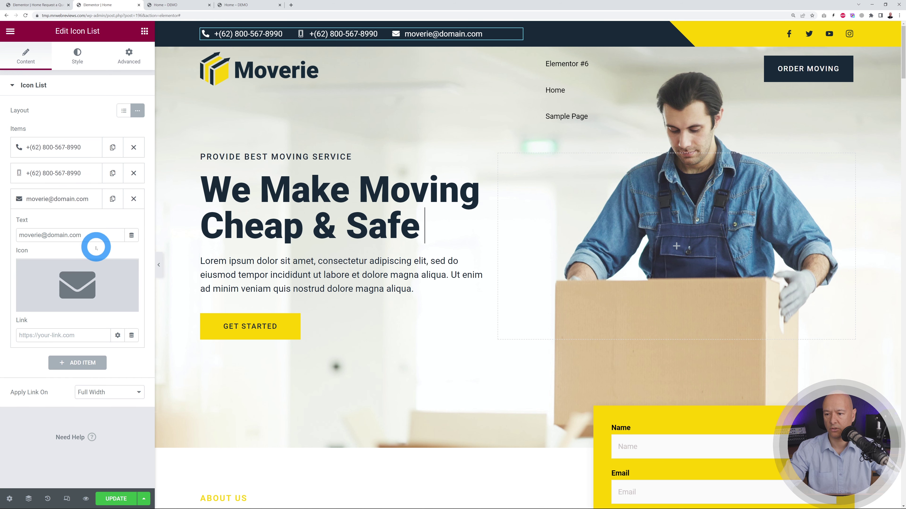
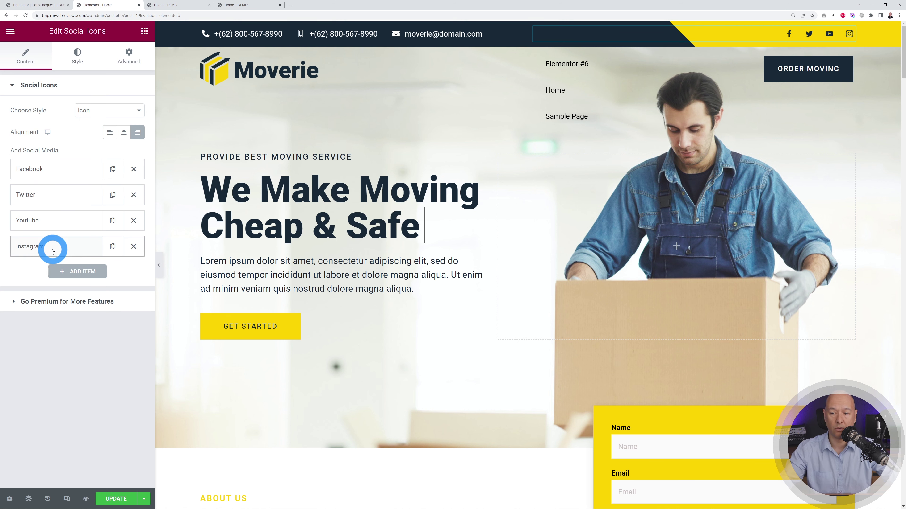
# - Add a new social icon item to the header list and label it LinkedIn
pyautogui.click(78, 273)
pyautogui.scroll(-3, 89, 285)
pyautogui.moveTo(107, 277); pyautogui.dragTo(32, 276)
pyautogui.write('LinkedIn')
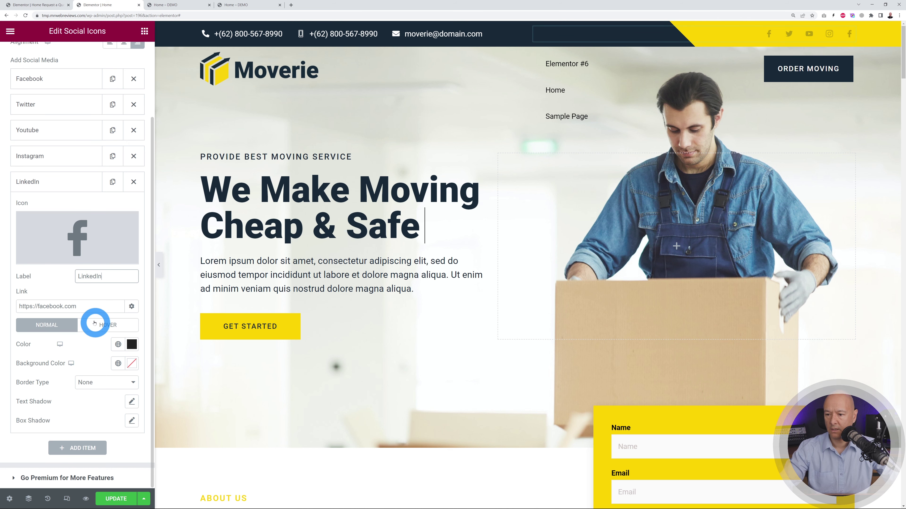
pyautogui.moveTo(18, 306); pyautogui.dragTo(87, 304)
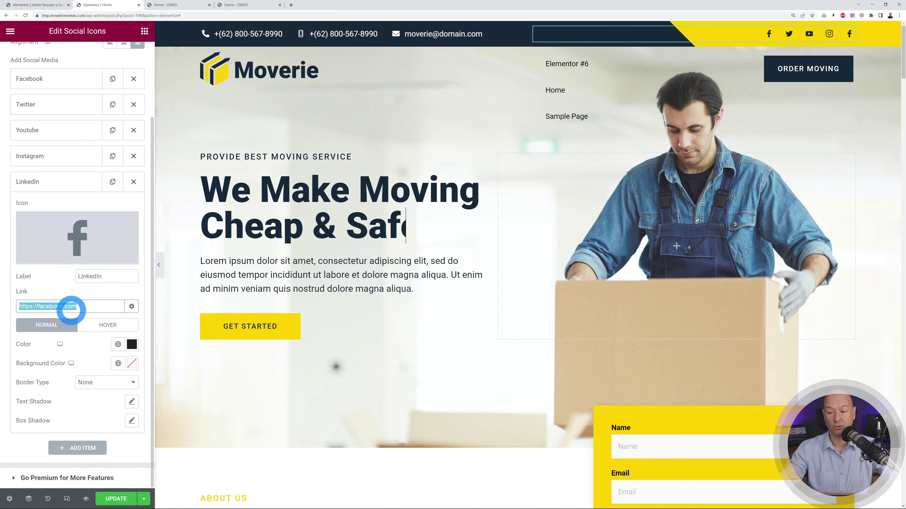
pyautogui.click(77, 307)
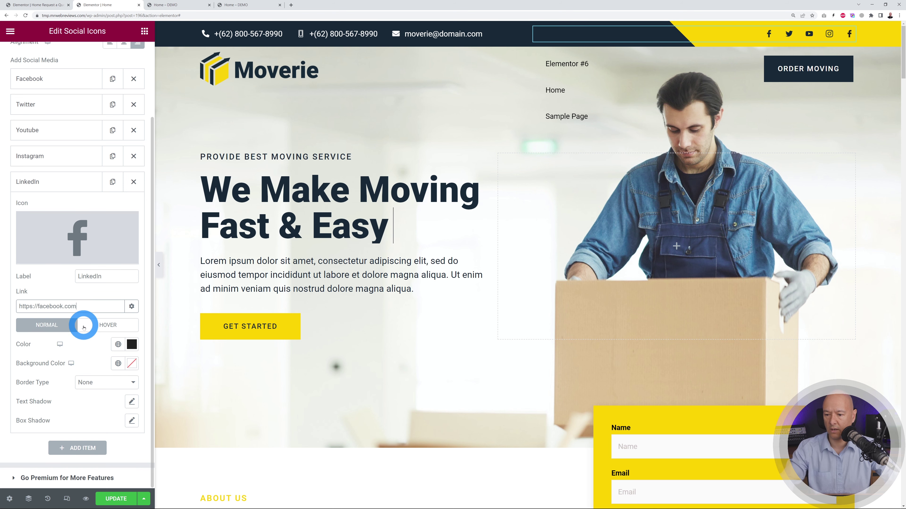
# - Give the LinkedIn item the LinkedIn logo from the icon library, searching 'linke'
pyautogui.click(88, 240)
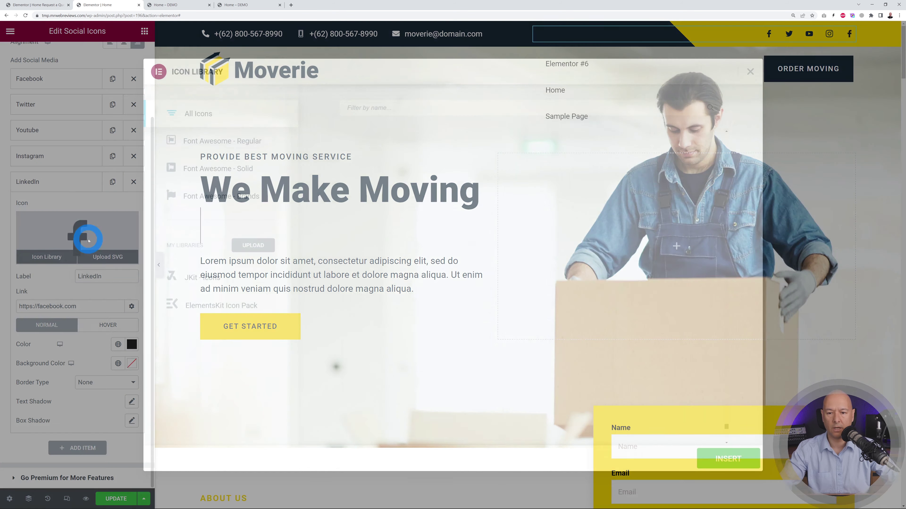
pyautogui.write('linked')
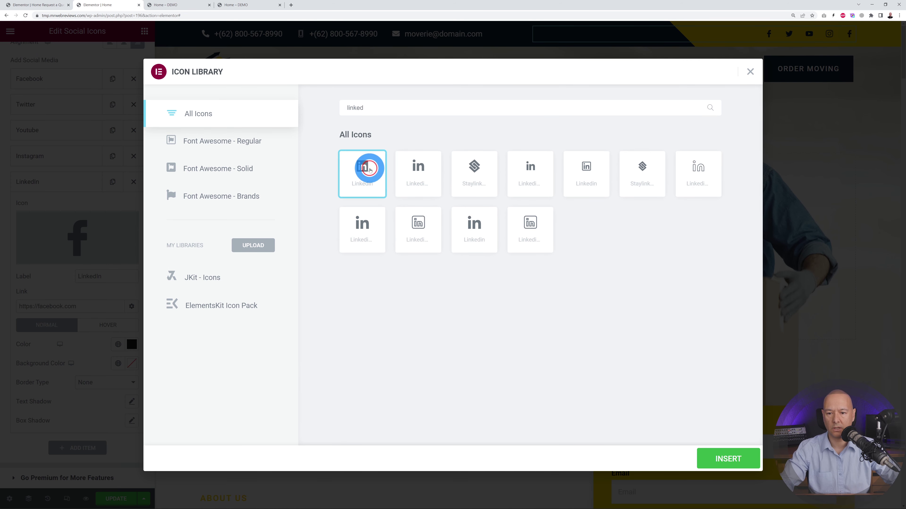
pyautogui.click(740, 453)
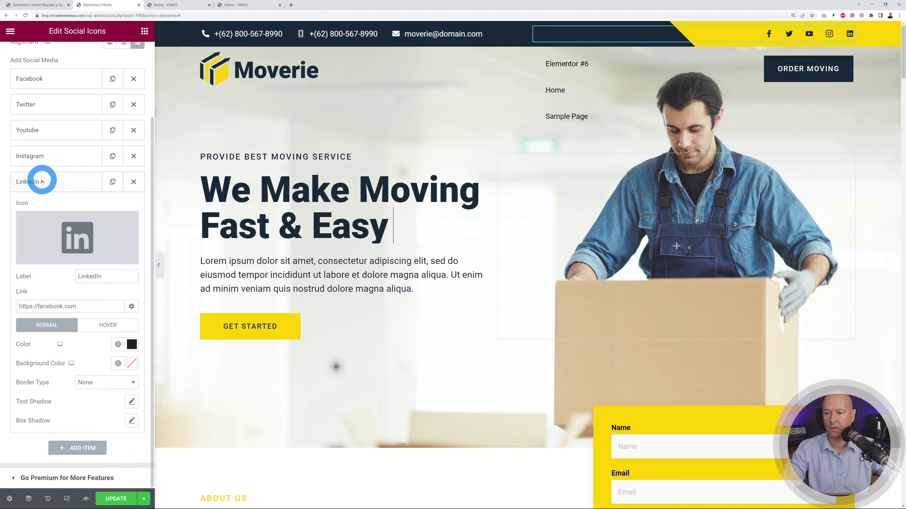
pyautogui.click(42, 186)
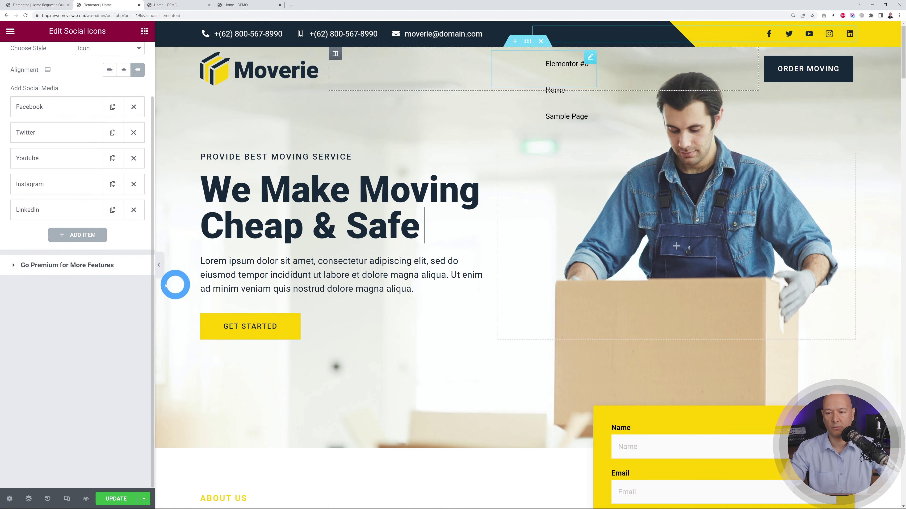
pyautogui.scroll(1, 95, 166)
# - Make the Facebook icon's link open in a new window, then select the Moverie logo
pyautogui.click(55, 117)
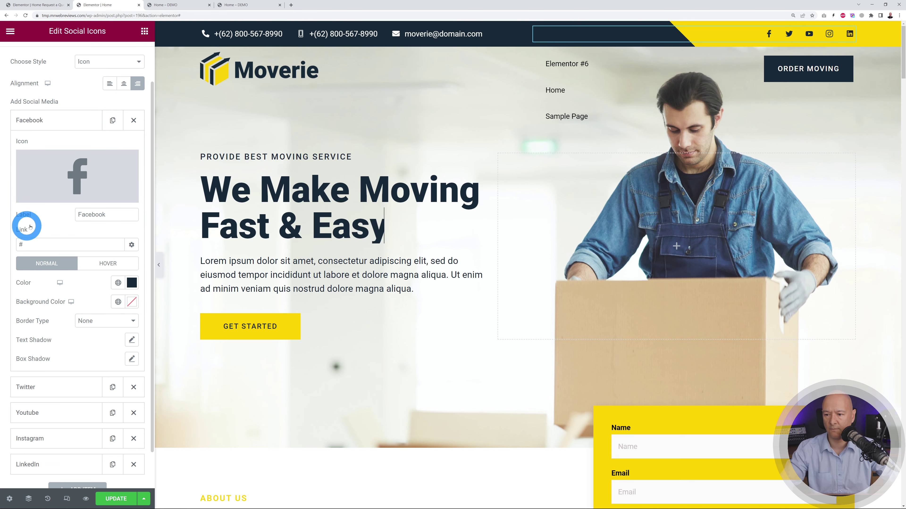
pyautogui.doubleClick(49, 245)
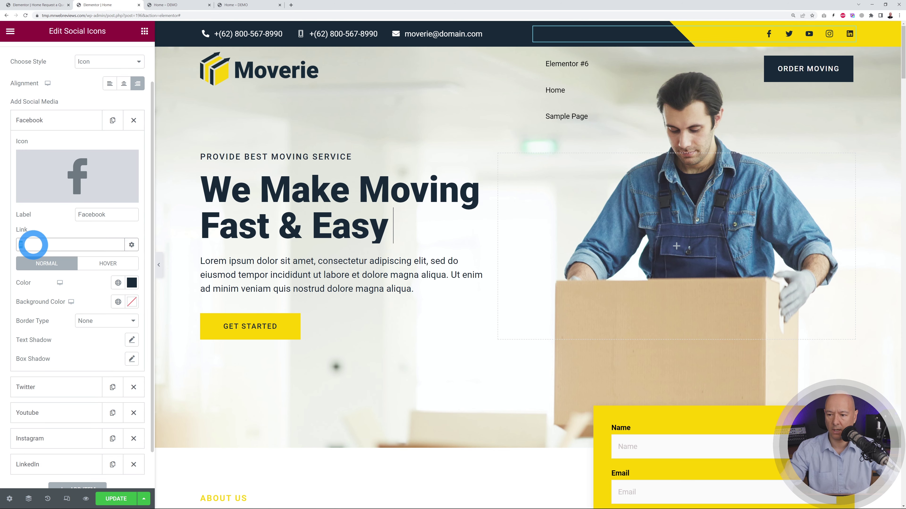
pyautogui.click(131, 245)
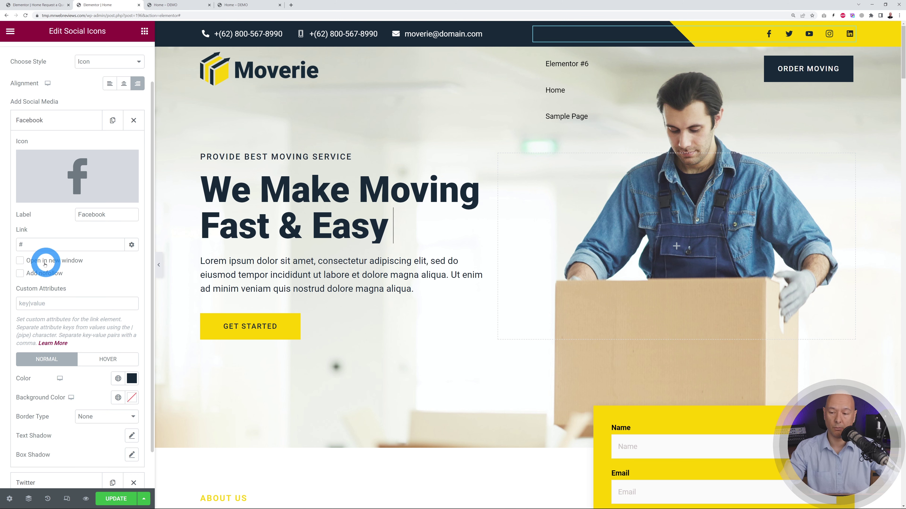
pyautogui.click(21, 261)
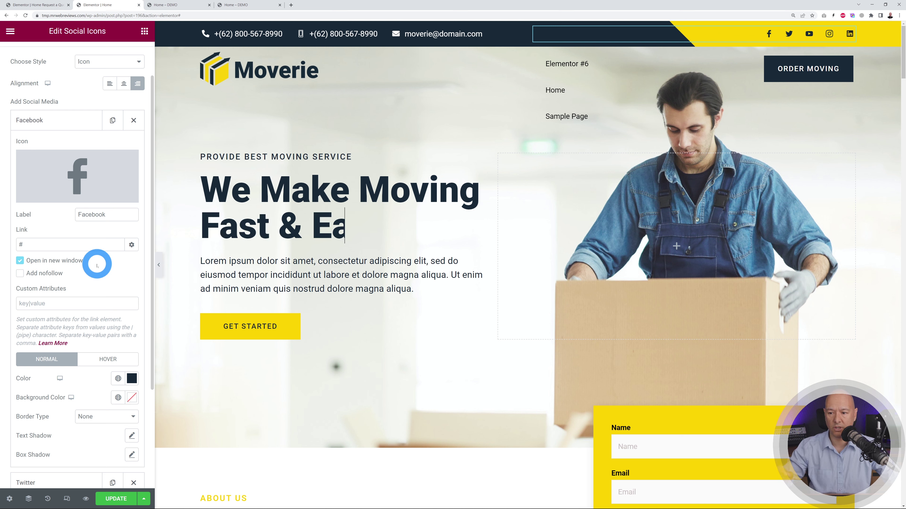
pyautogui.click(41, 120)
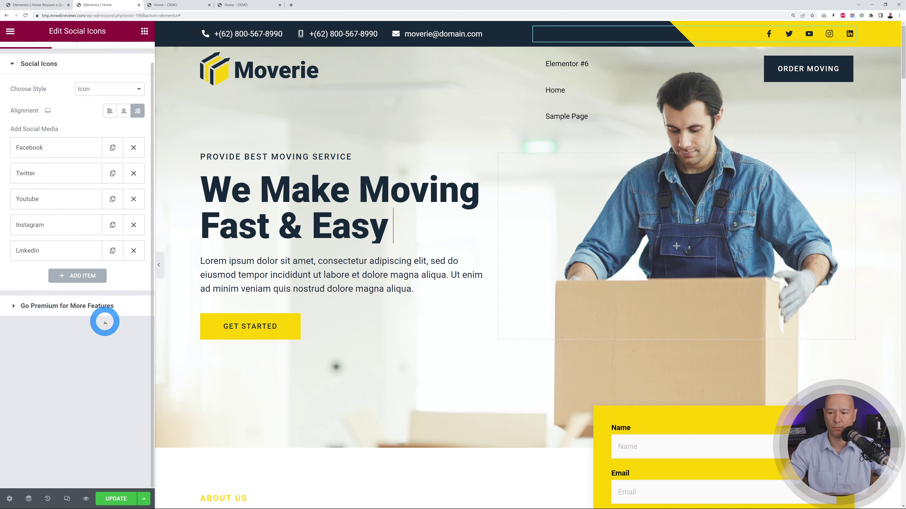
pyautogui.scroll(1, 102, 321)
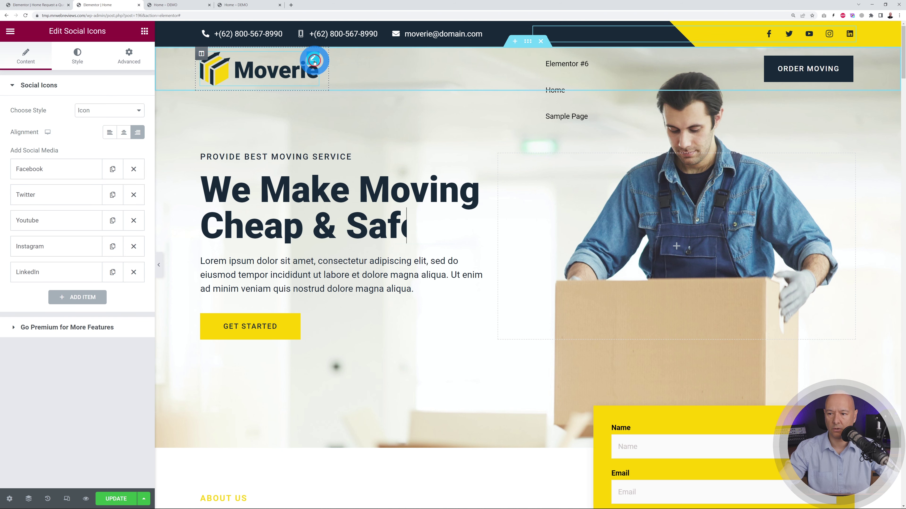
pyautogui.click(314, 61)
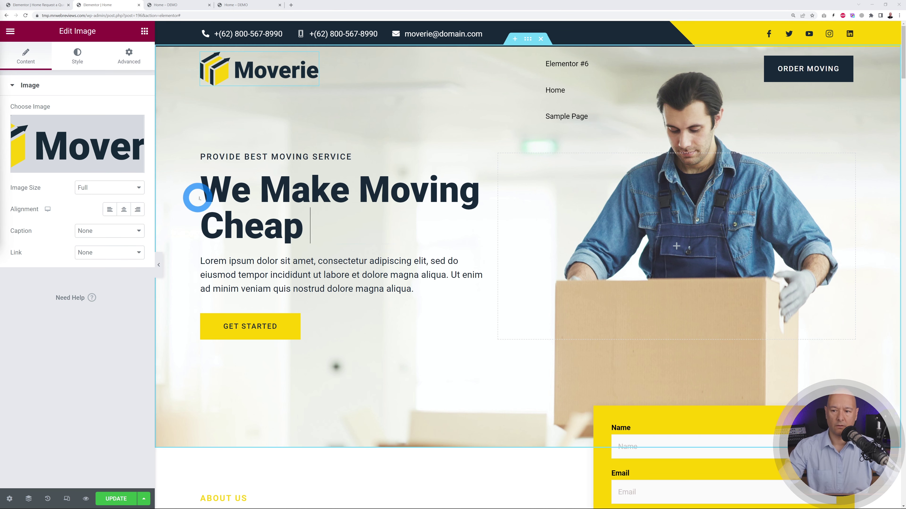
# - Swap the header logo for 2022-website-logo-INVERTED.png and widen its column to 27.3%
pyautogui.click(80, 146)
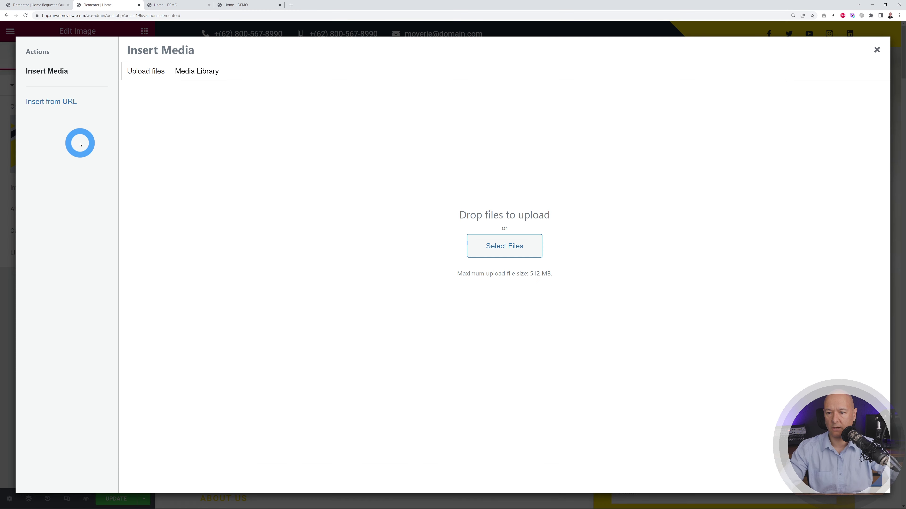
pyautogui.click(490, 251)
pyautogui.click(132, 74)
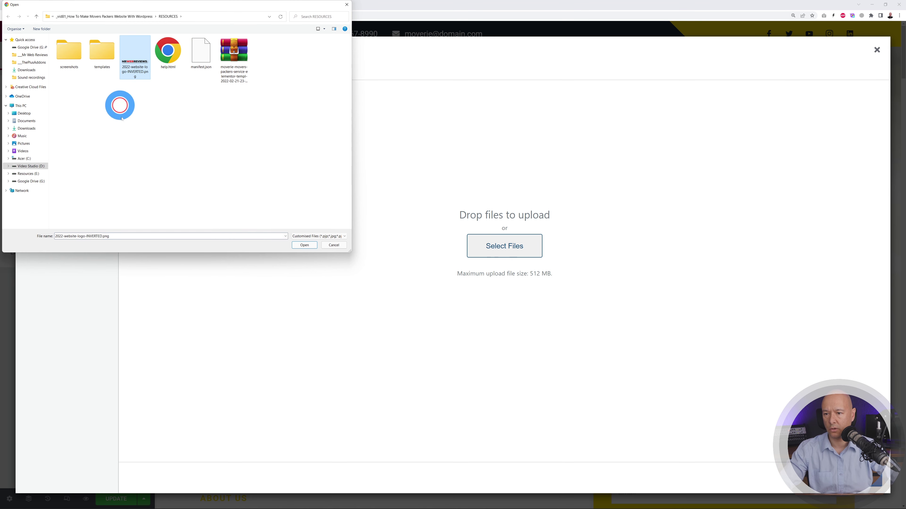
pyautogui.click(298, 245)
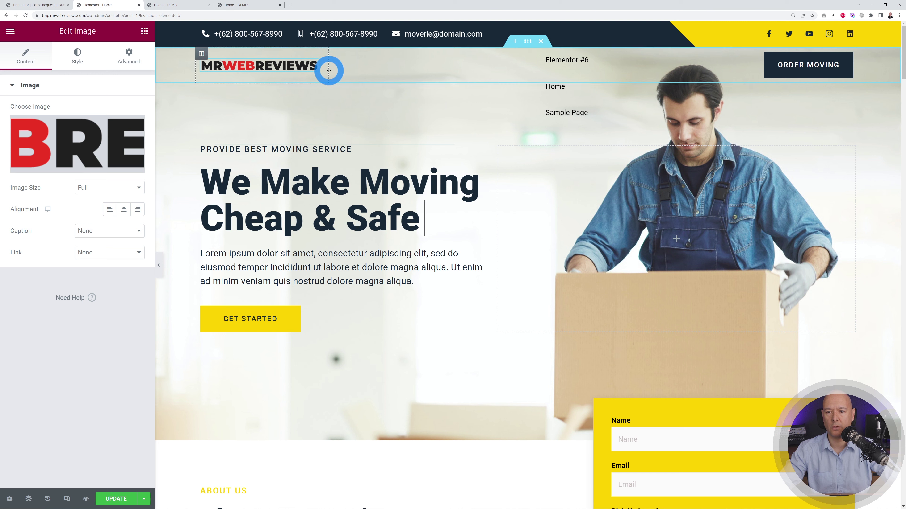
pyautogui.moveTo(328, 70); pyautogui.dragTo(335, 73)
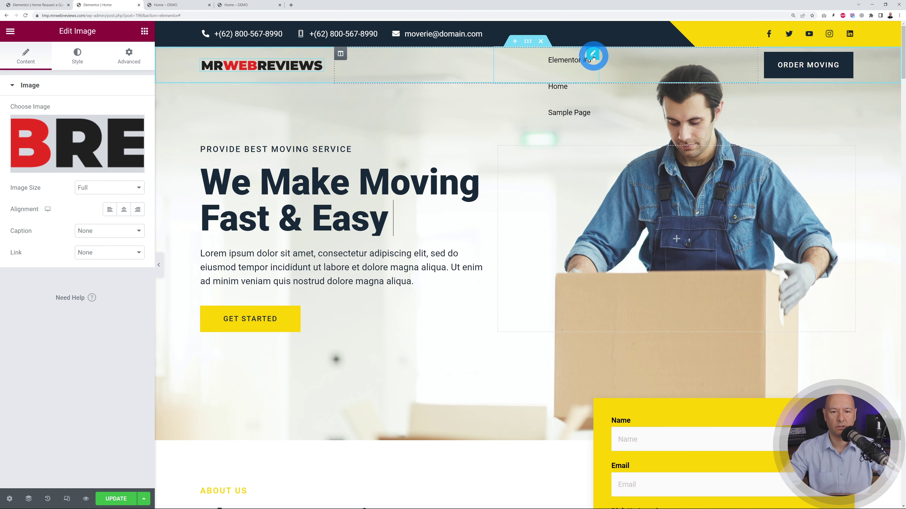
pyautogui.click(593, 56)
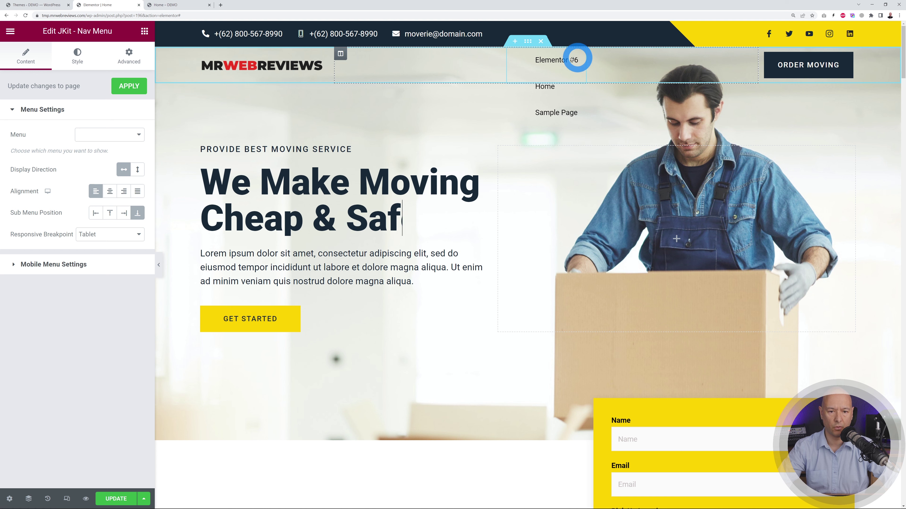
# - Set the JKit Nav Menu widget's width to Full Width (100%) and check its Menu dropdown
pyautogui.click(138, 67)
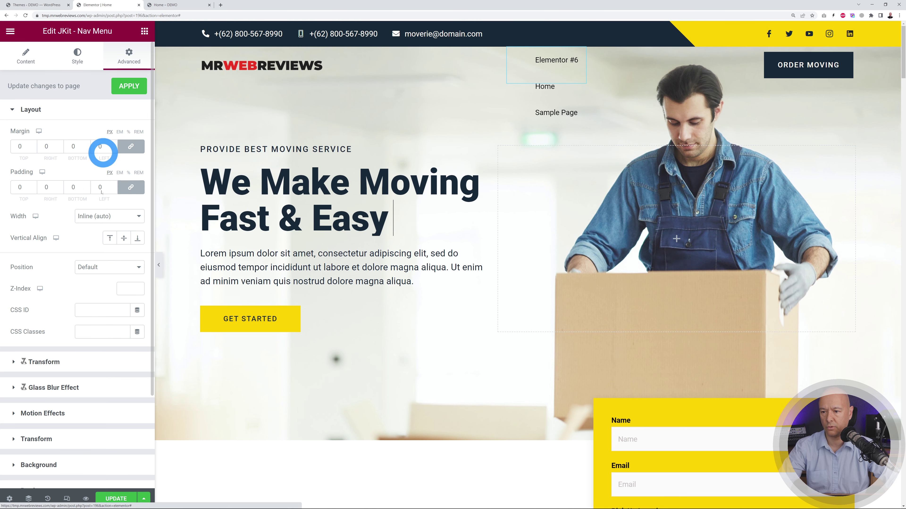
pyautogui.click(128, 218)
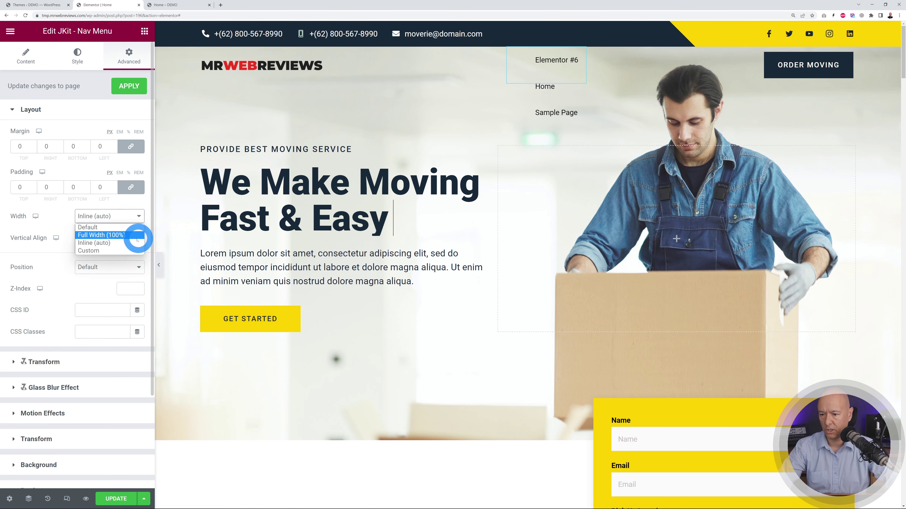
pyautogui.click(127, 235)
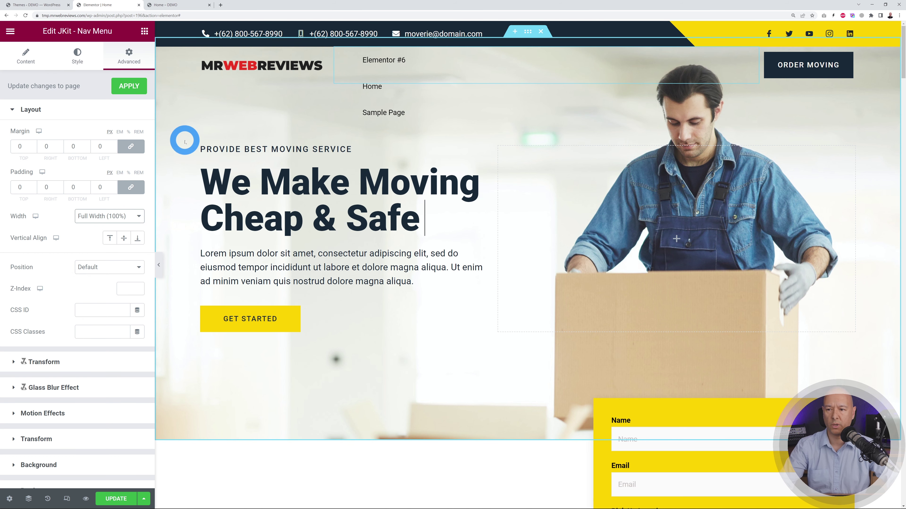
pyautogui.click(26, 55)
pyautogui.click(121, 142)
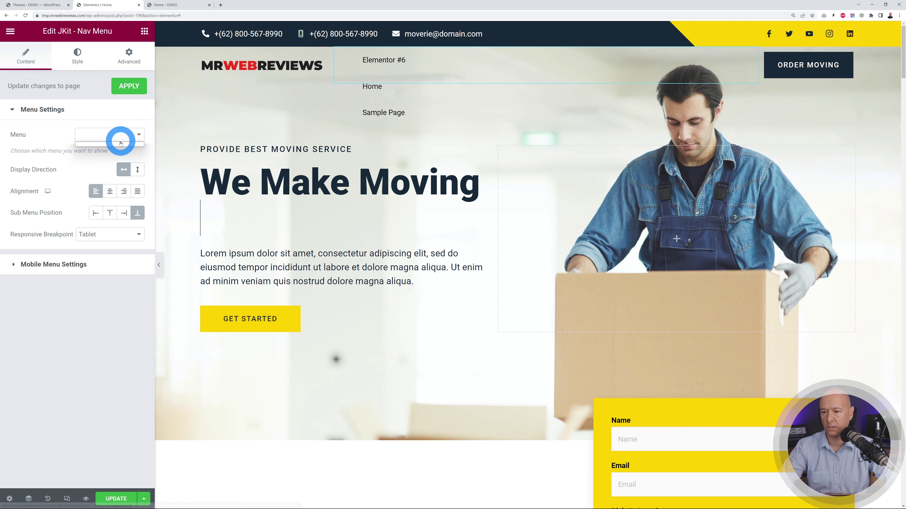
pyautogui.click(123, 157)
pyautogui.click(64, 153)
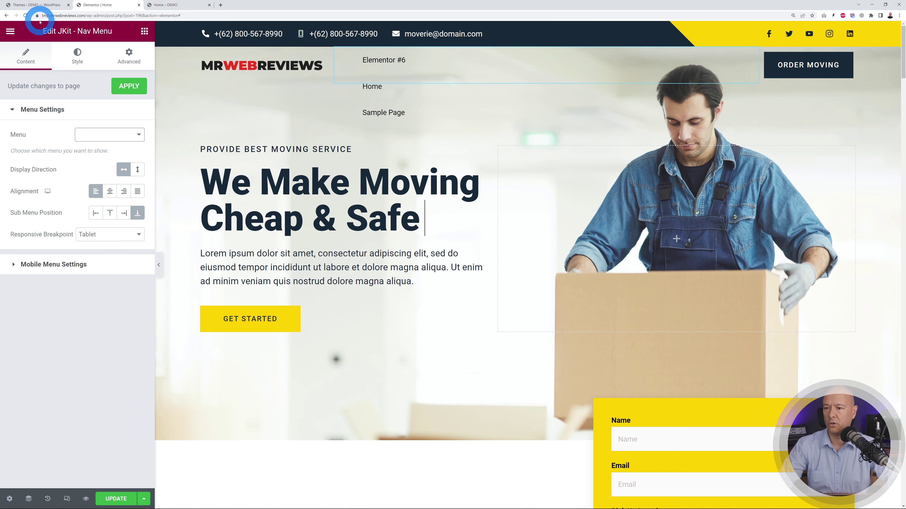
# - In Appearance > Menus, create and save Main Menu with Home, Elementor #6 and Sample Page
pyautogui.click(39, 8)
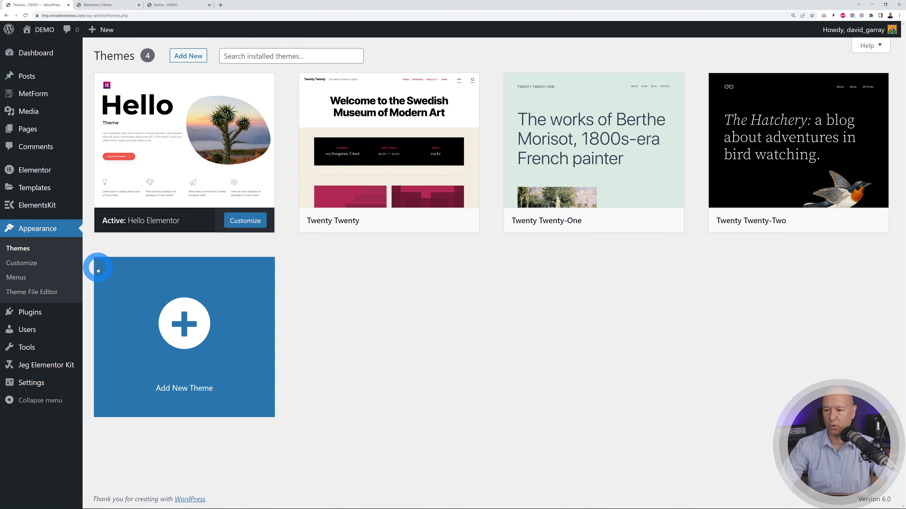
pyautogui.click(21, 282)
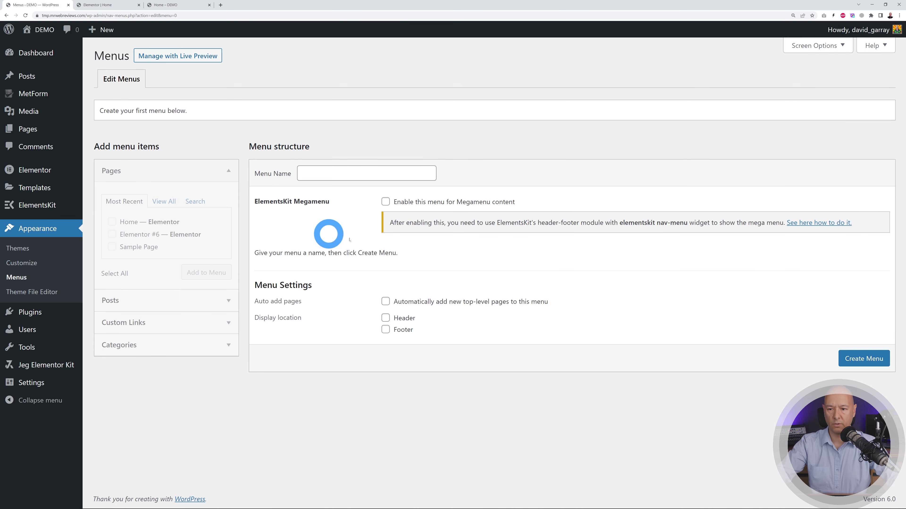
pyautogui.click(379, 175)
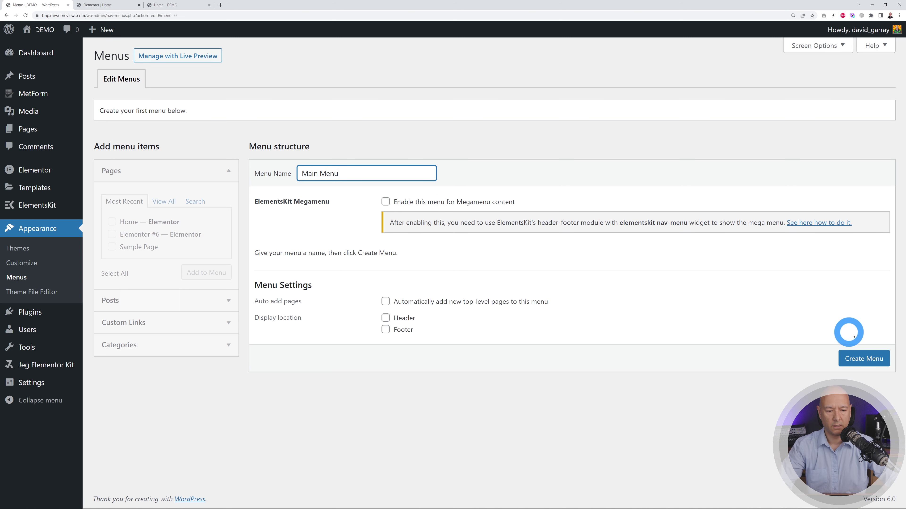
pyautogui.click(869, 358)
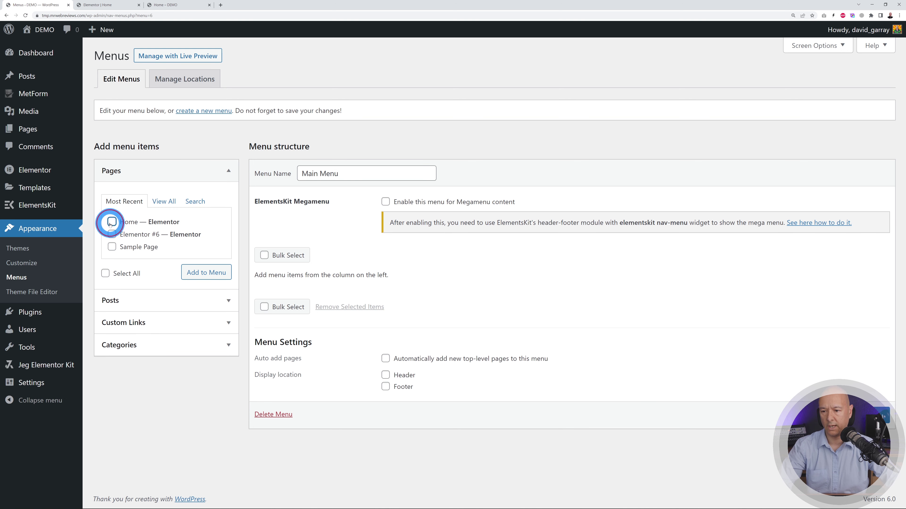
pyautogui.click(210, 272)
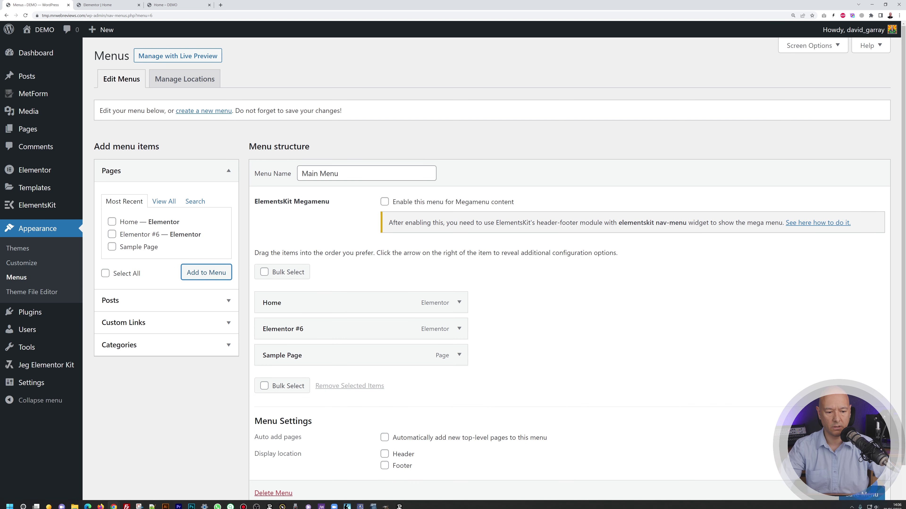
pyautogui.scroll(-1, 778, 414)
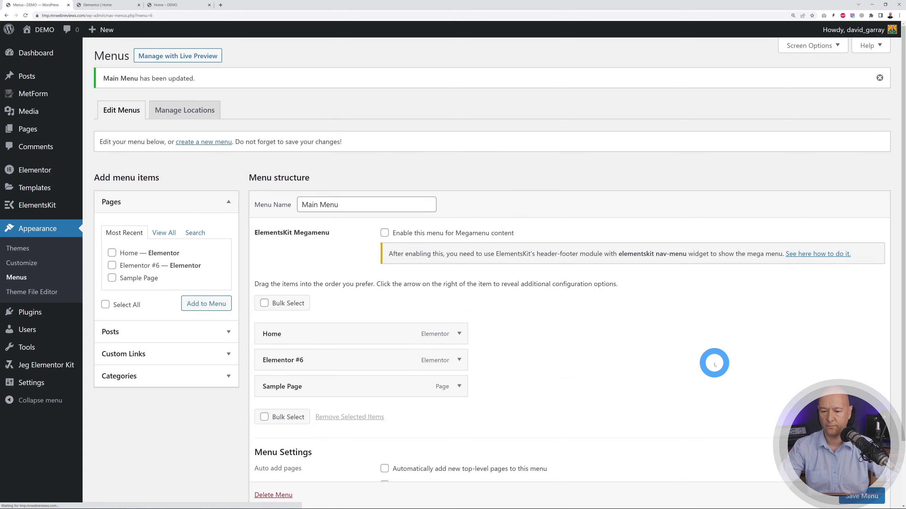
pyautogui.click(107, 5)
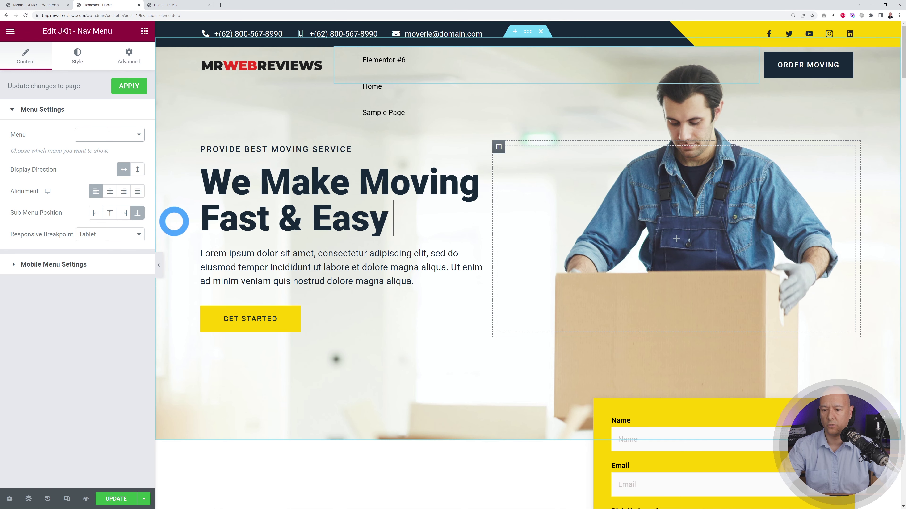
# - Save and reload, then unlink the nav menu's Item Spacing and set Left to 30 px
pyautogui.click(121, 496)
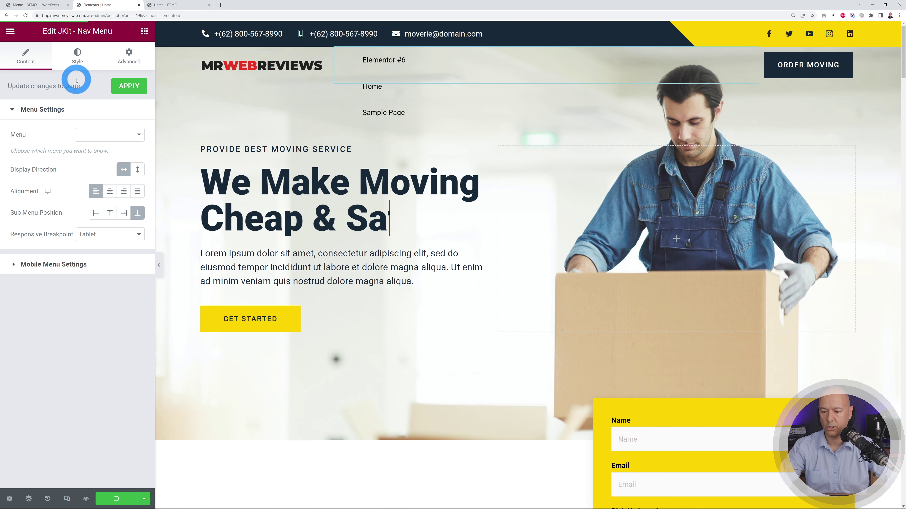
pyautogui.click(25, 15)
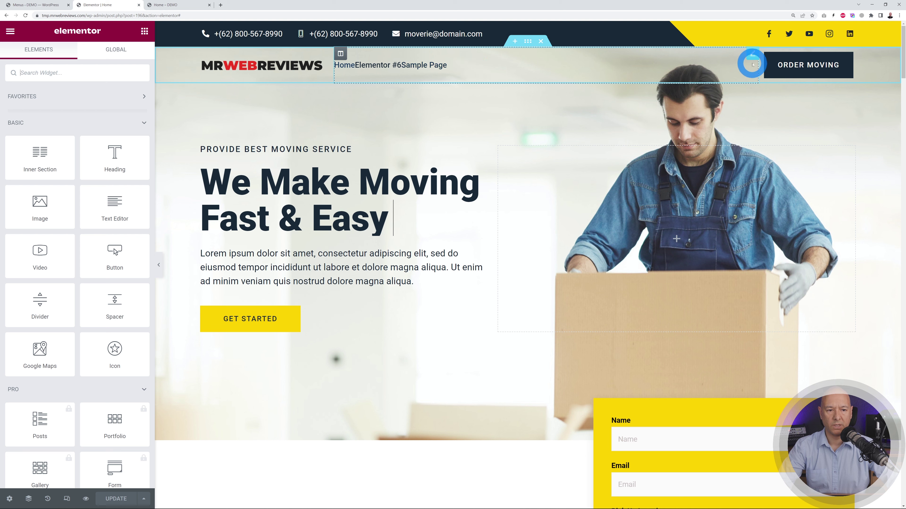
pyautogui.click(752, 55)
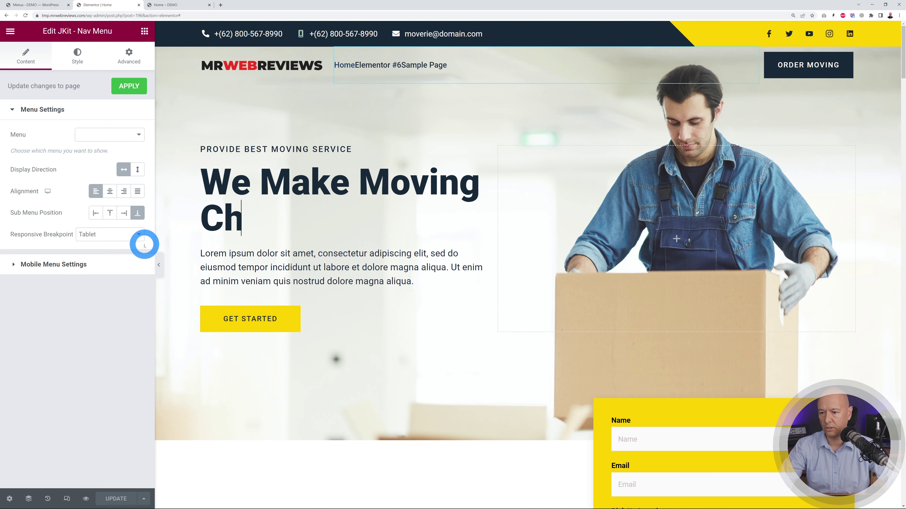
pyautogui.click(130, 55)
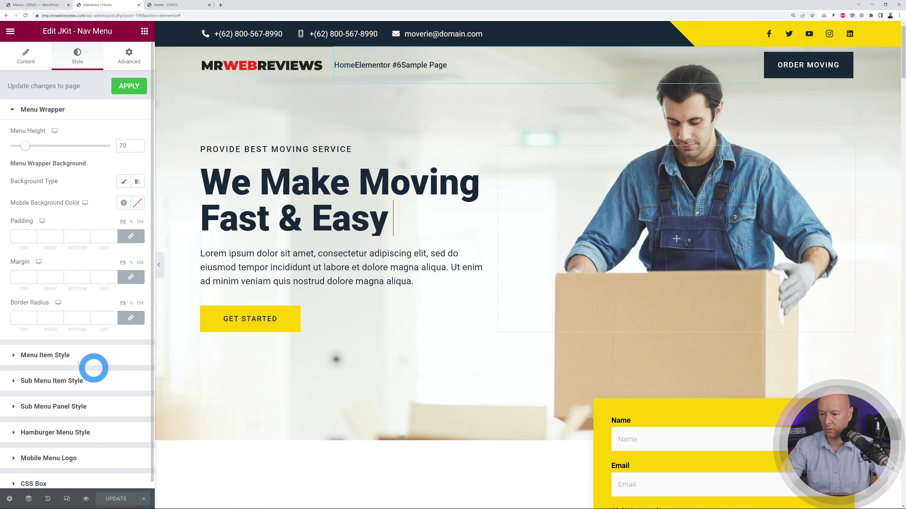
pyautogui.click(56, 357)
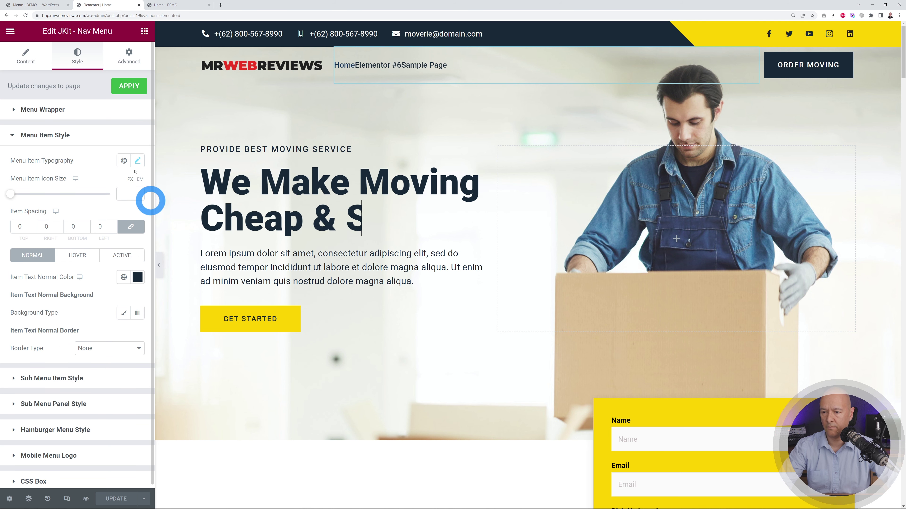
pyautogui.click(132, 228)
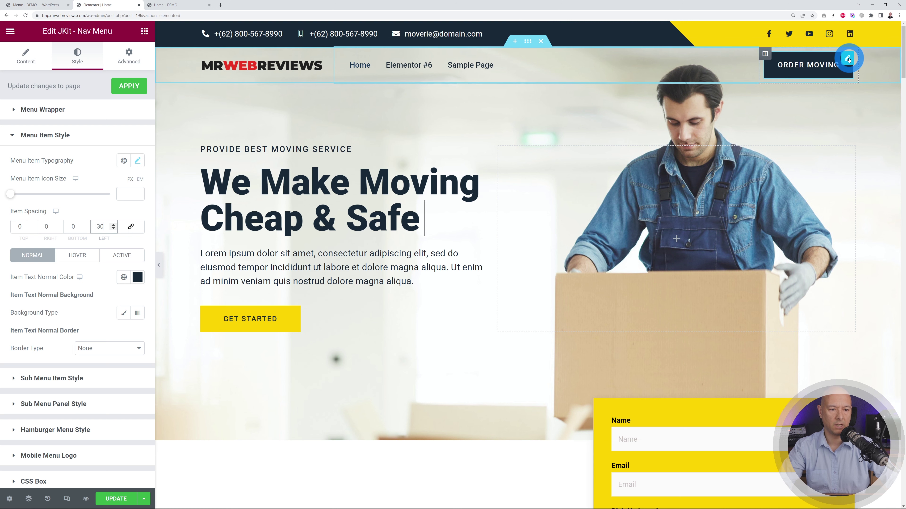
pyautogui.click(849, 59)
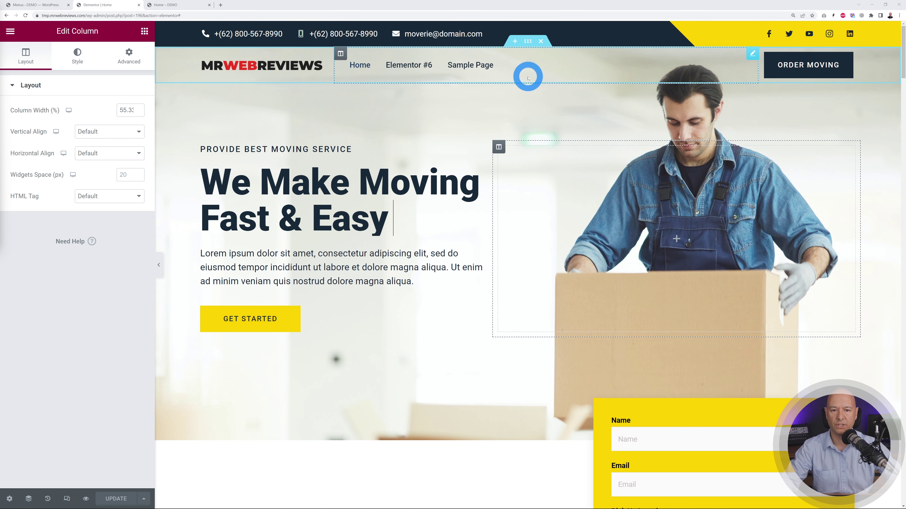
pyautogui.click(528, 42)
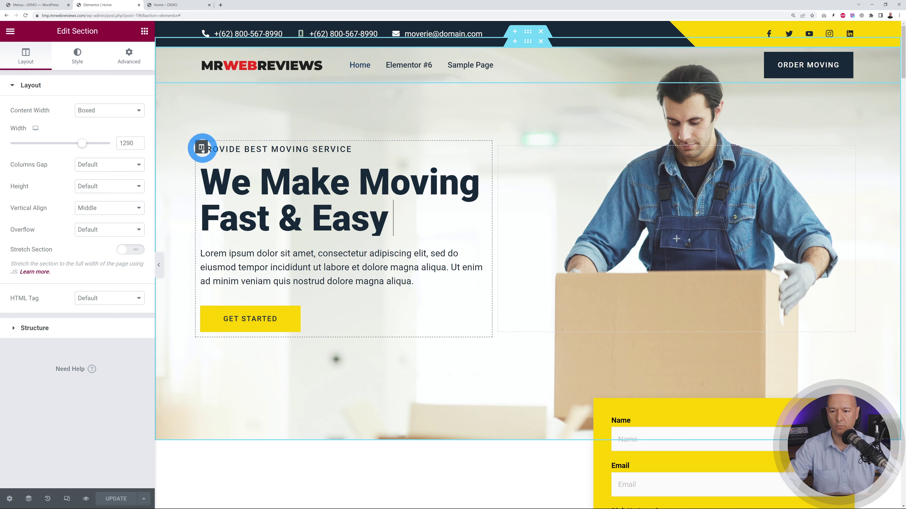
pyautogui.click(201, 148)
pyautogui.click(501, 153)
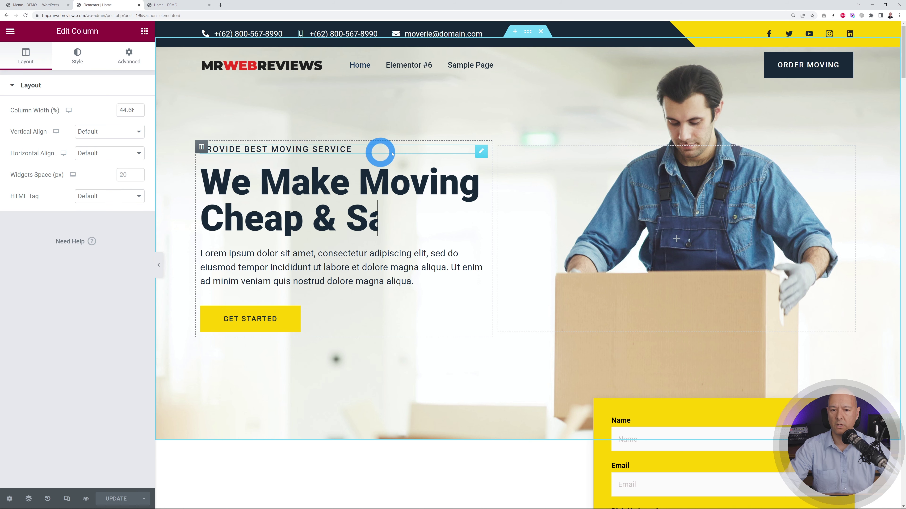
pyautogui.click(480, 154)
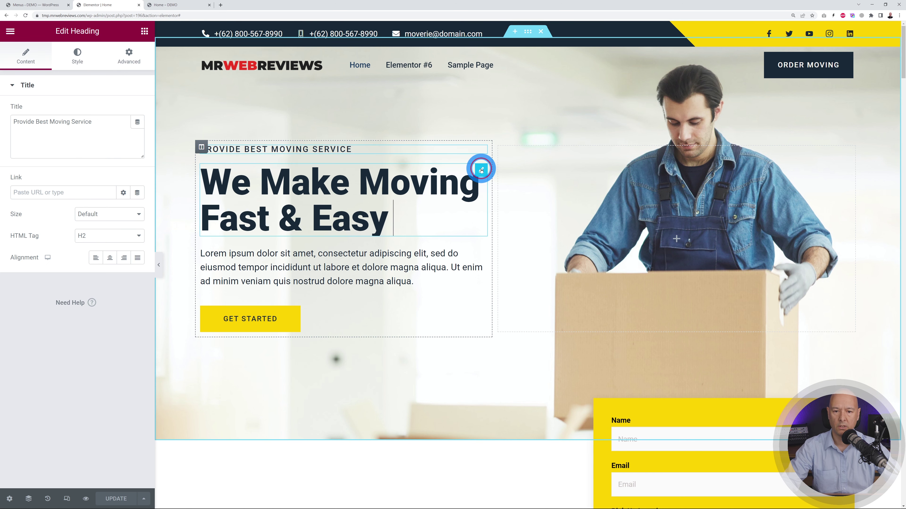
pyautogui.click(481, 169)
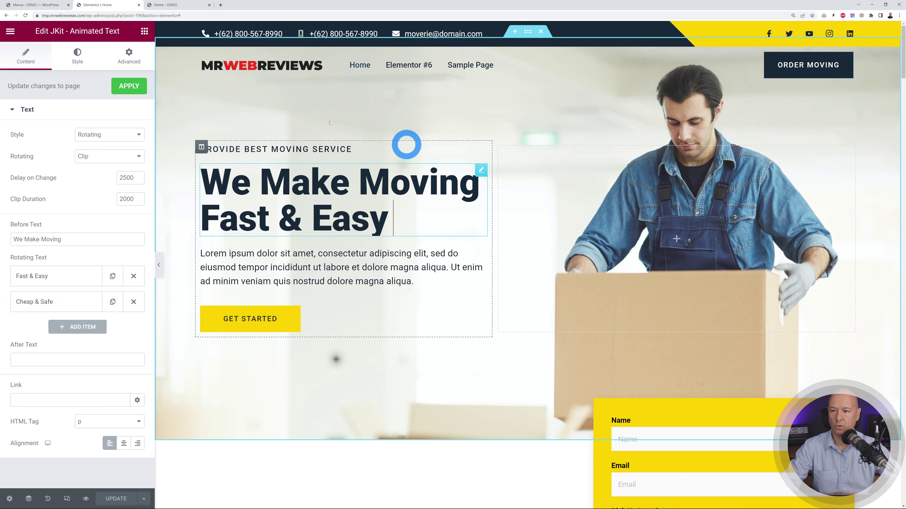
pyautogui.click(481, 253)
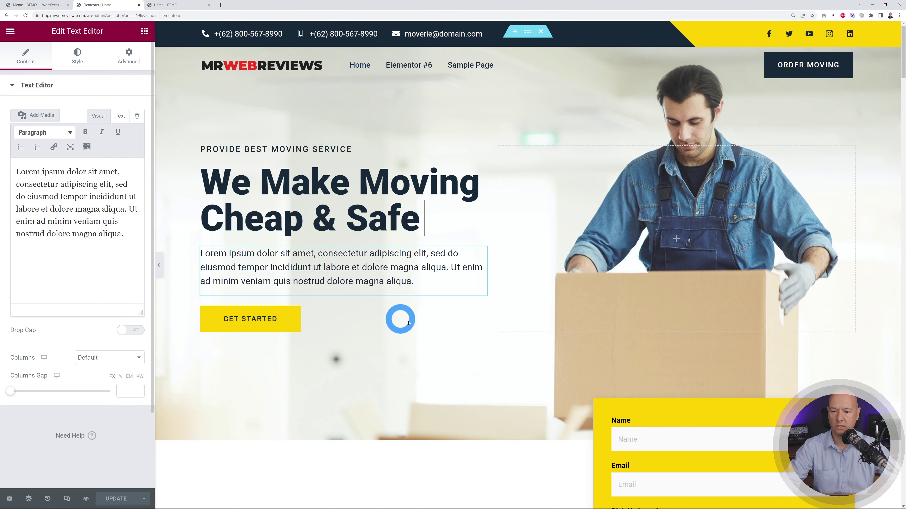
pyautogui.click(481, 313)
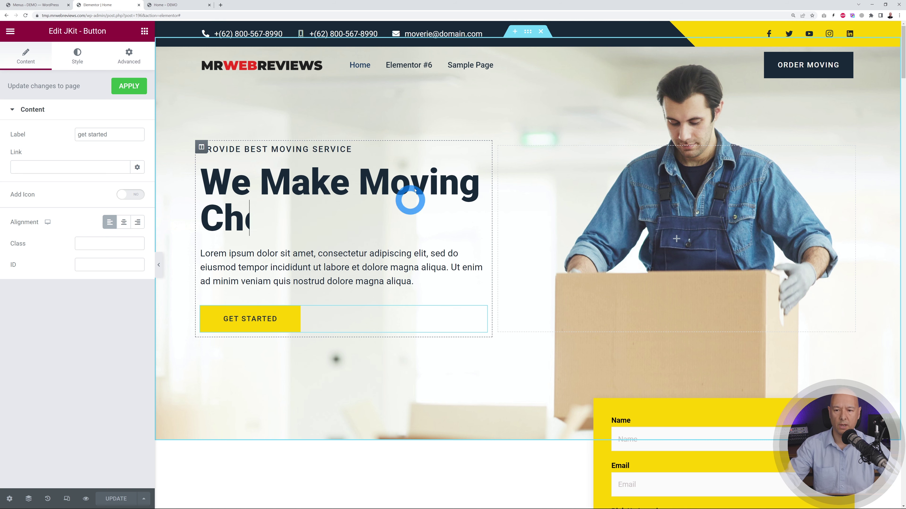
pyautogui.click(480, 173)
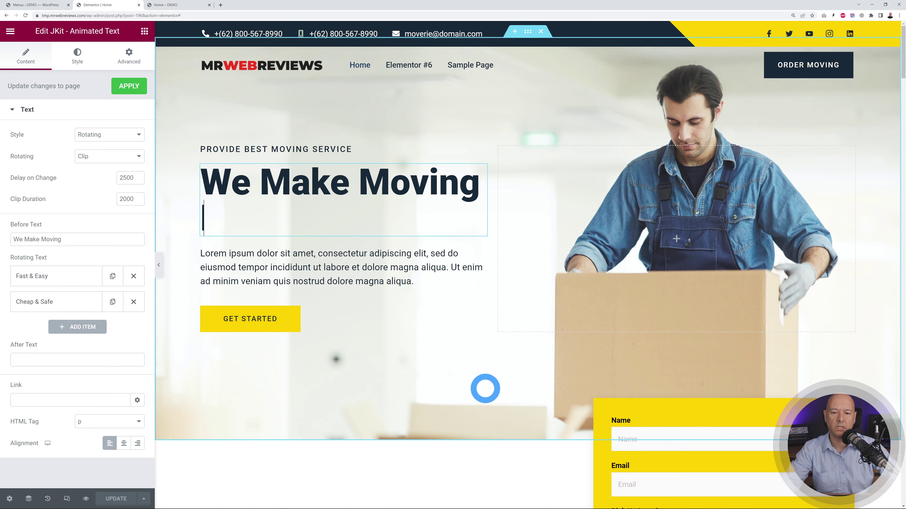
pyautogui.scroll(-6, 465, 279)
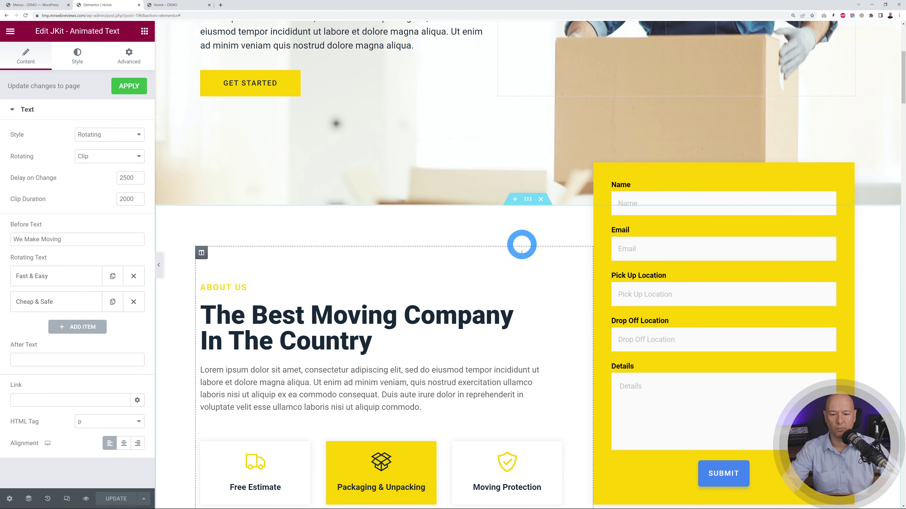
pyautogui.scroll(-9, 517, 264)
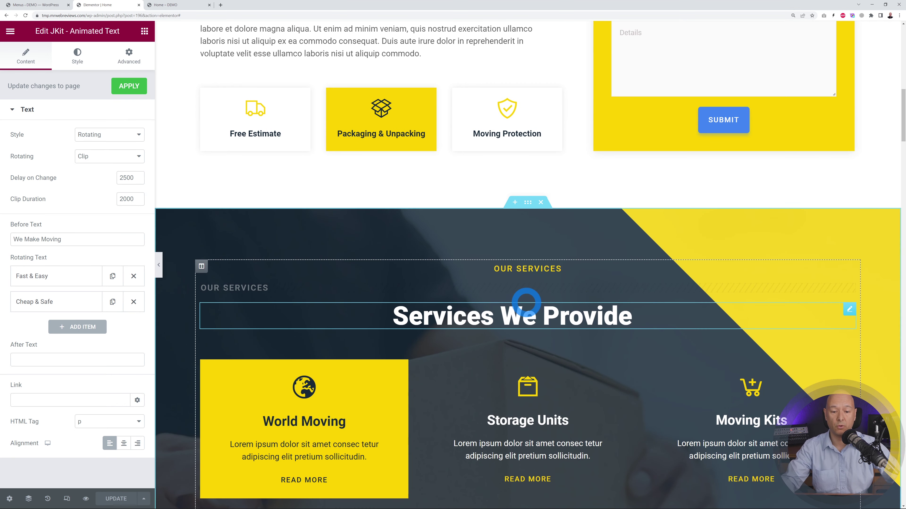
pyautogui.scroll(-8, 526, 304)
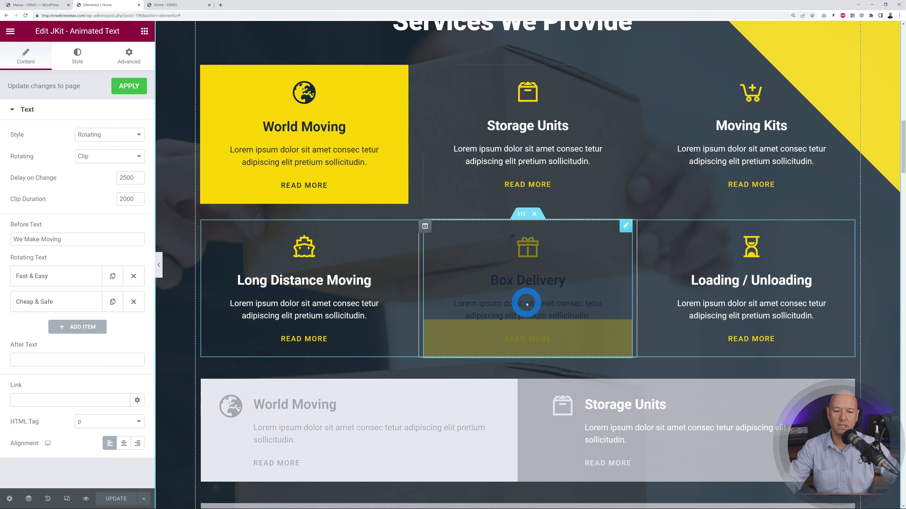
pyautogui.scroll(-9, 526, 304)
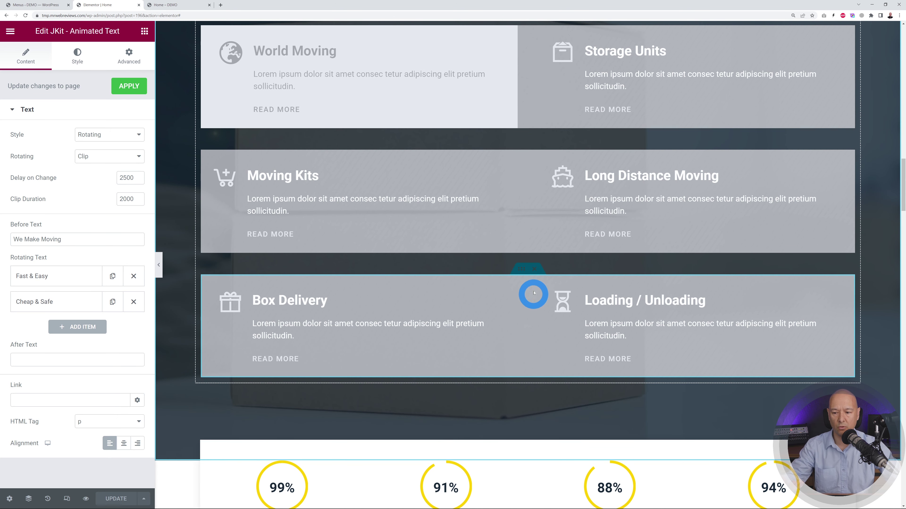
# - Open the Navigator, collapse the header and hero sections, and select the Latest News section
pyautogui.click(28, 499)
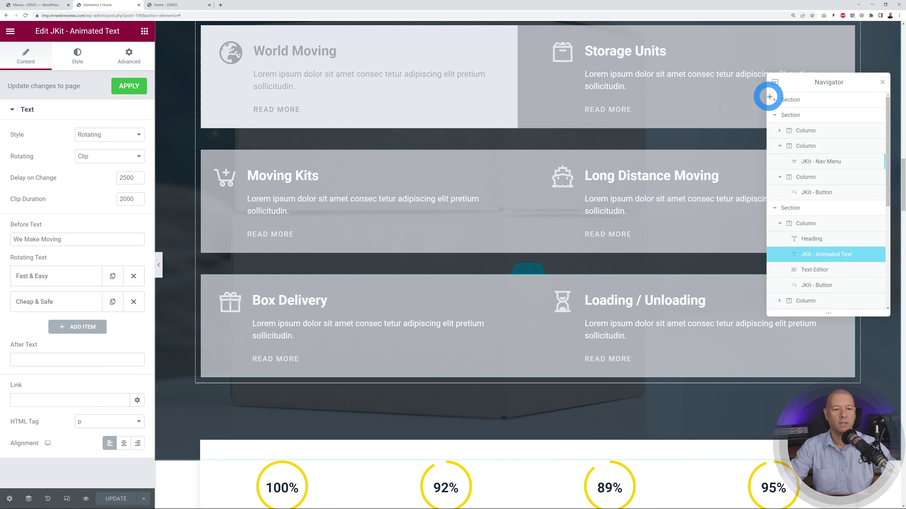
pyautogui.click(774, 115)
pyautogui.click(775, 133)
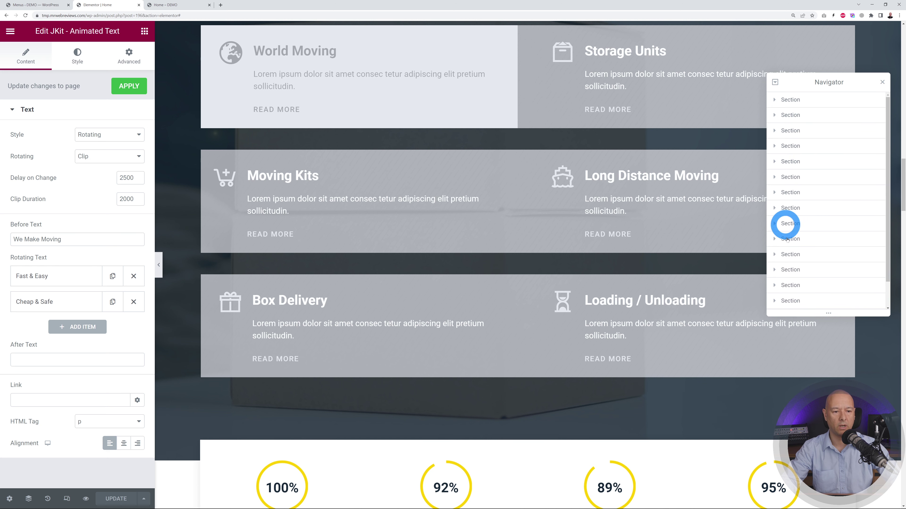
pyautogui.click(794, 193)
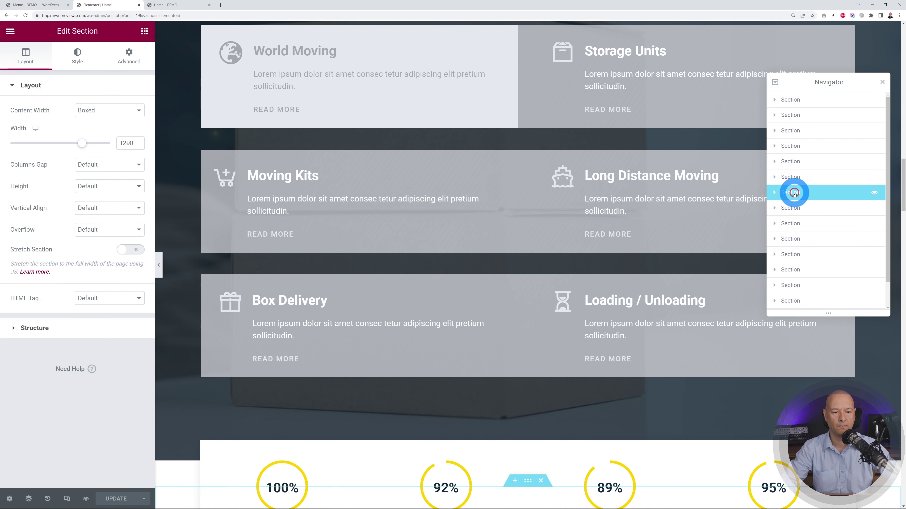
pyautogui.click(795, 157)
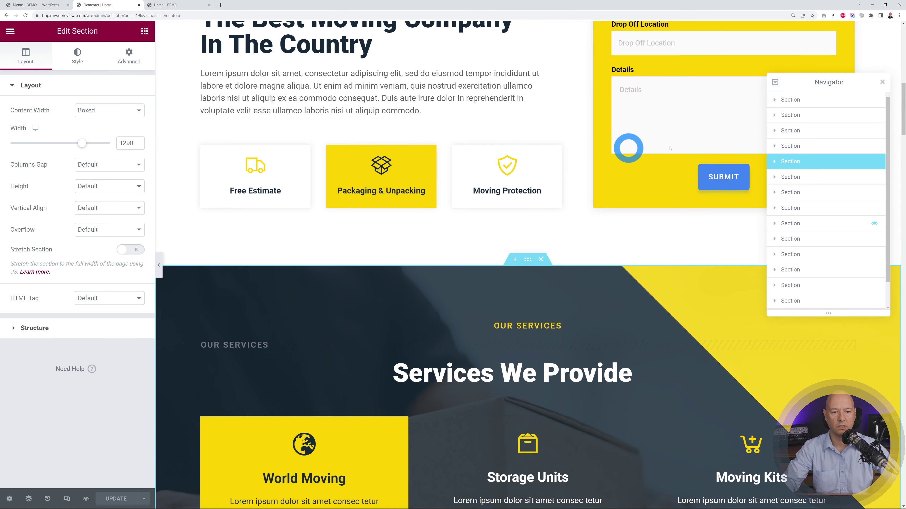
pyautogui.click(796, 138)
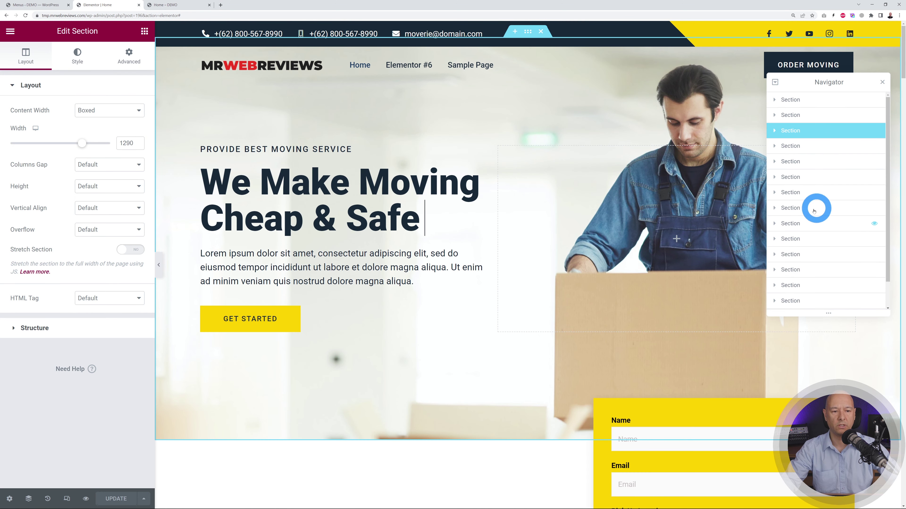
pyautogui.scroll(-1, 829, 204)
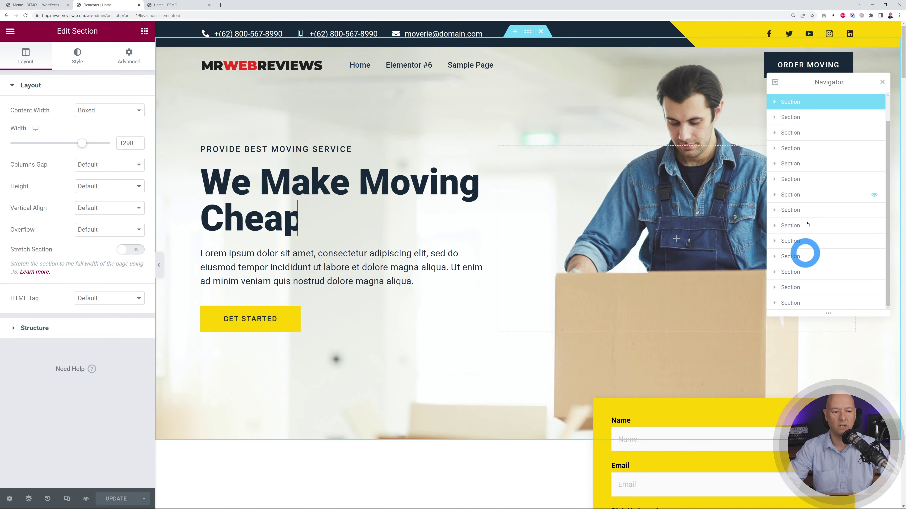
pyautogui.click(788, 273)
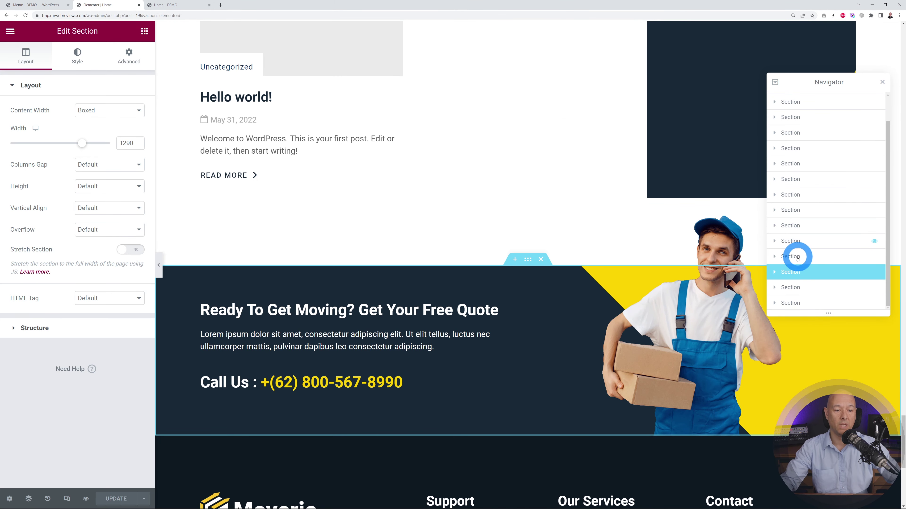
pyautogui.click(797, 257)
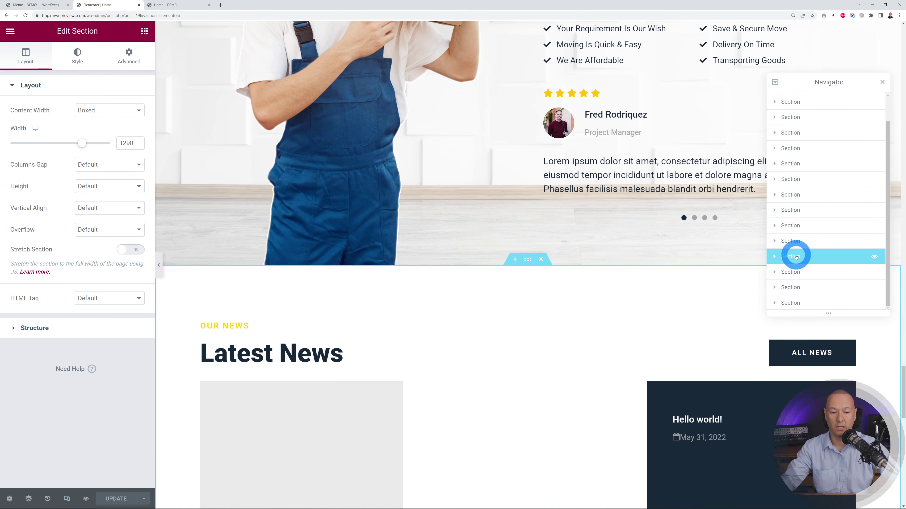
pyautogui.click(886, 71)
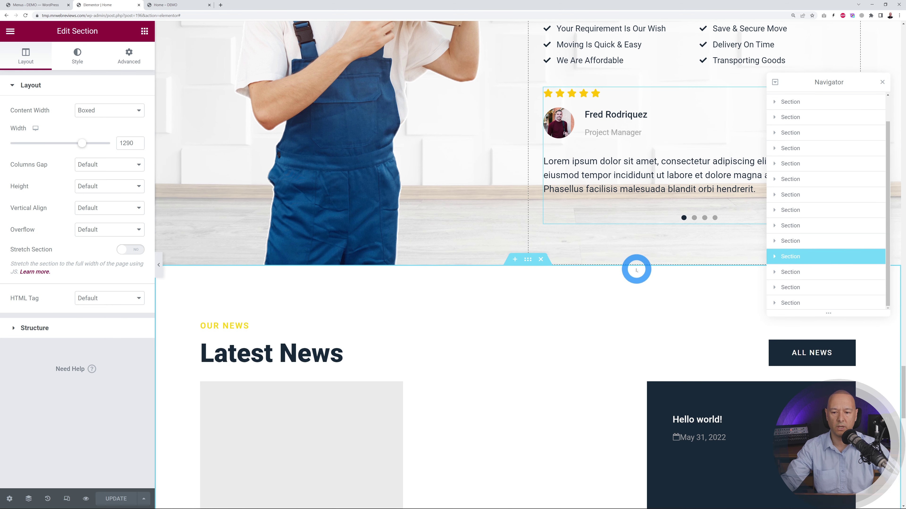
pyautogui.scroll(-3, 610, 261)
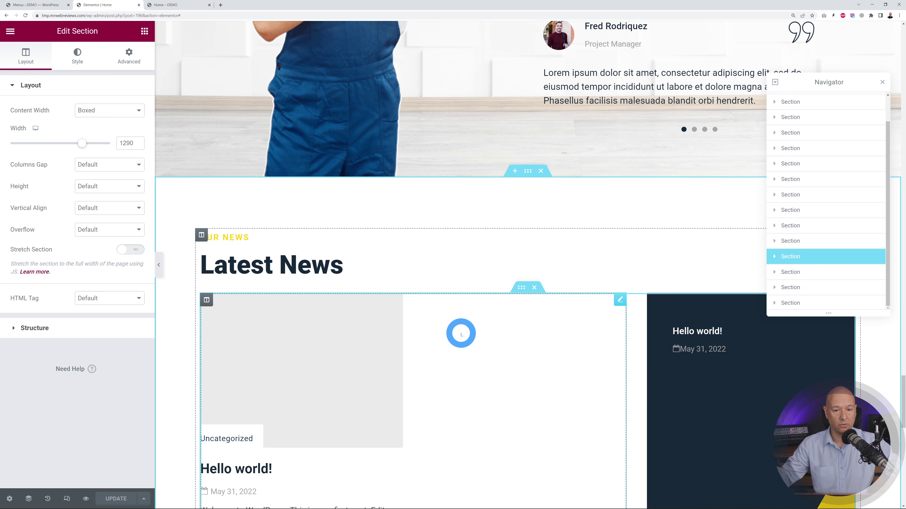
# - Delete Latest News, then restore it via the History entry 'JKit - Nav Menu Item Spacing'
pyautogui.click(540, 171)
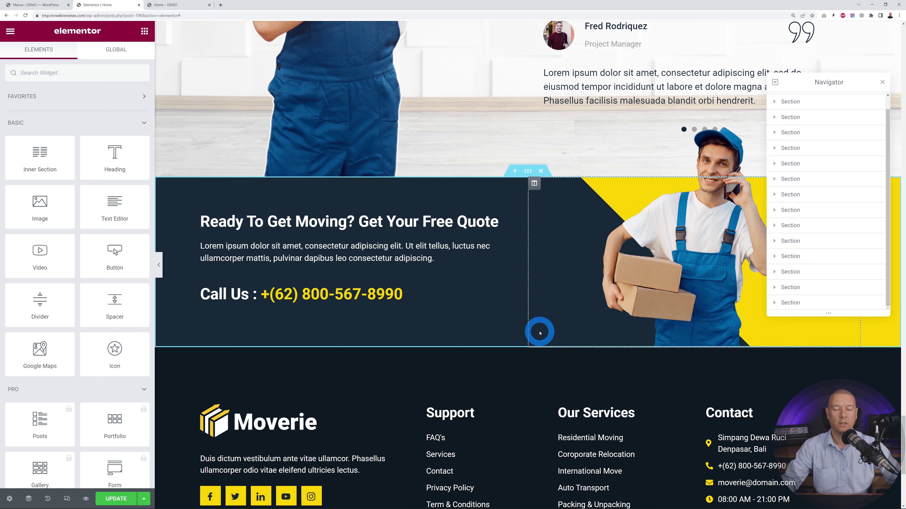
pyautogui.click(48, 499)
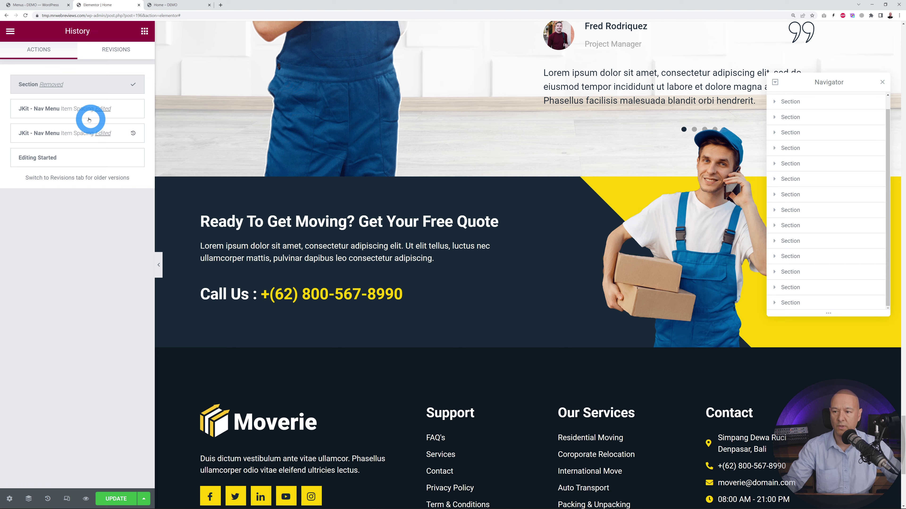
pyautogui.click(54, 110)
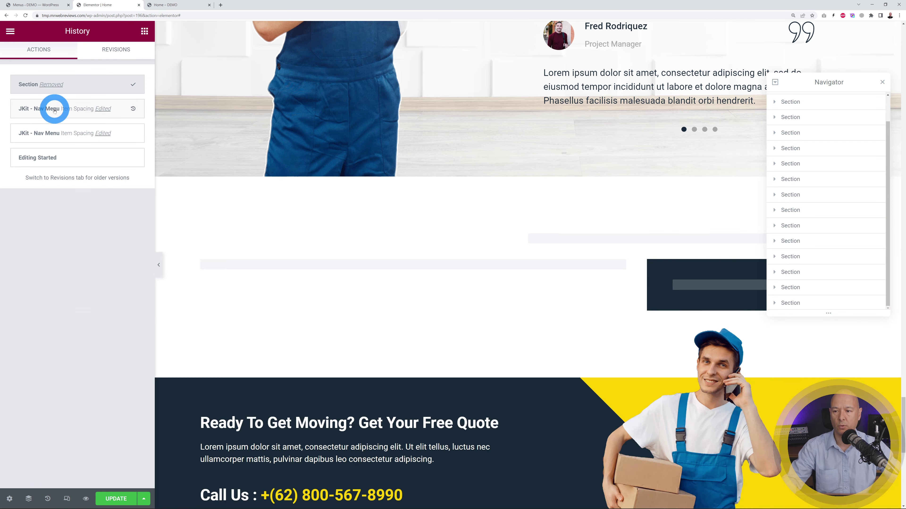
pyautogui.scroll(10, 334, 218)
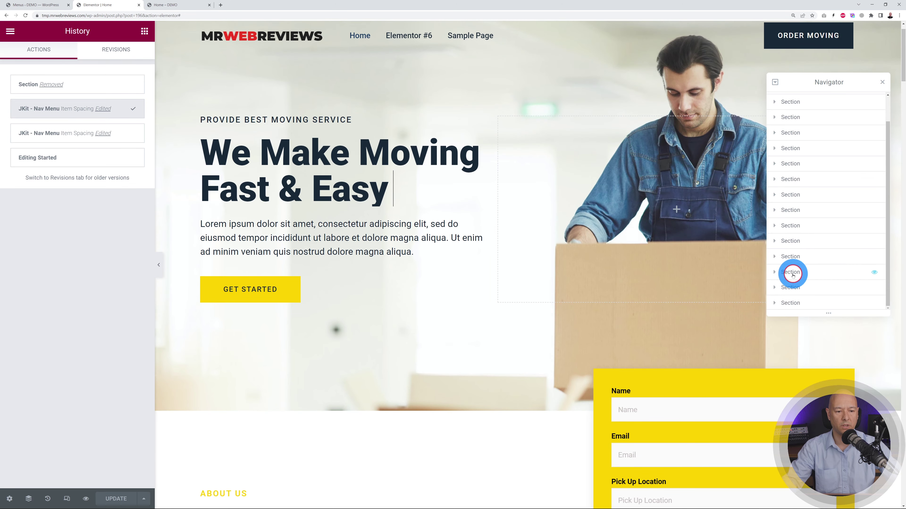
pyautogui.click(793, 273)
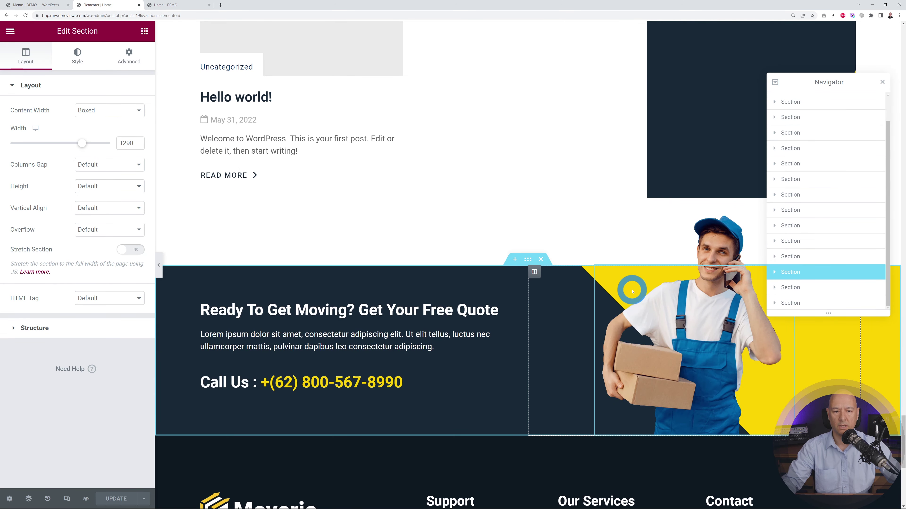
# - Delete the Latest News section again and select the About Us section in the Navigator
pyautogui.scroll(6, 632, 292)
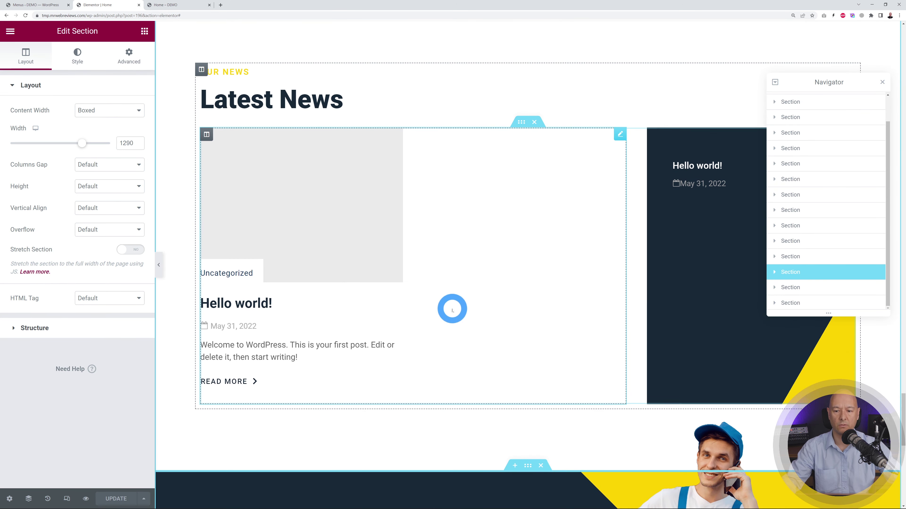
pyautogui.scroll(3, 456, 314)
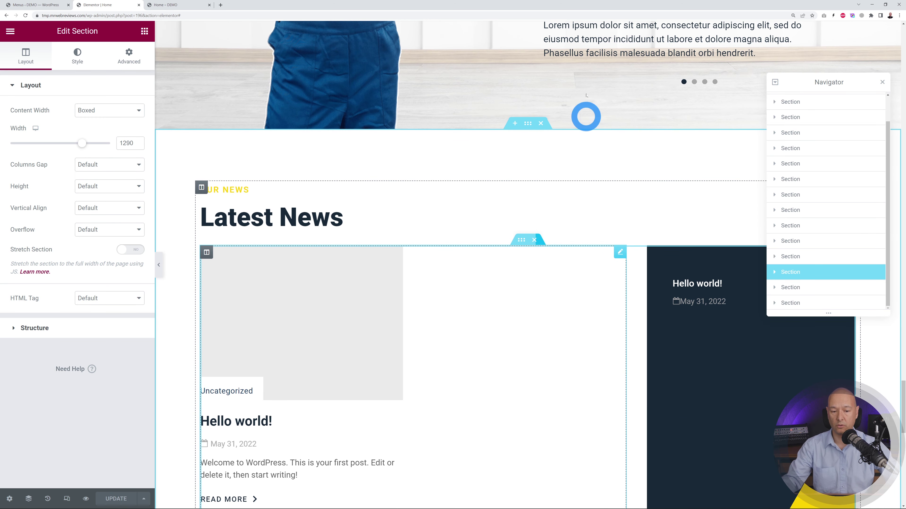
pyautogui.click(541, 124)
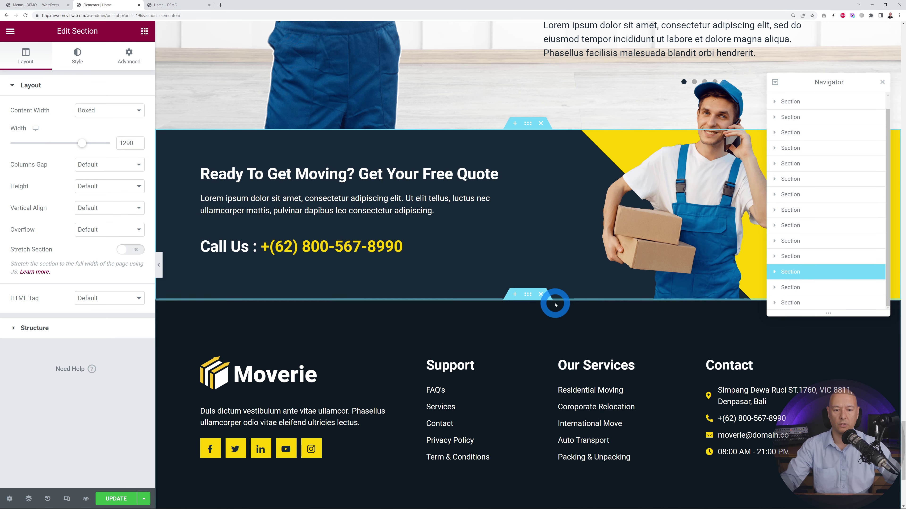
pyautogui.click(797, 133)
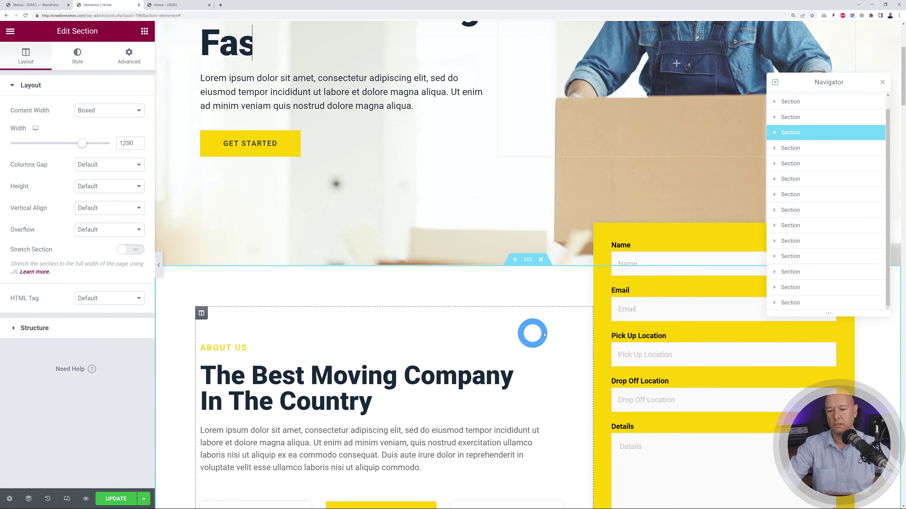
pyautogui.scroll(-3, 572, 330)
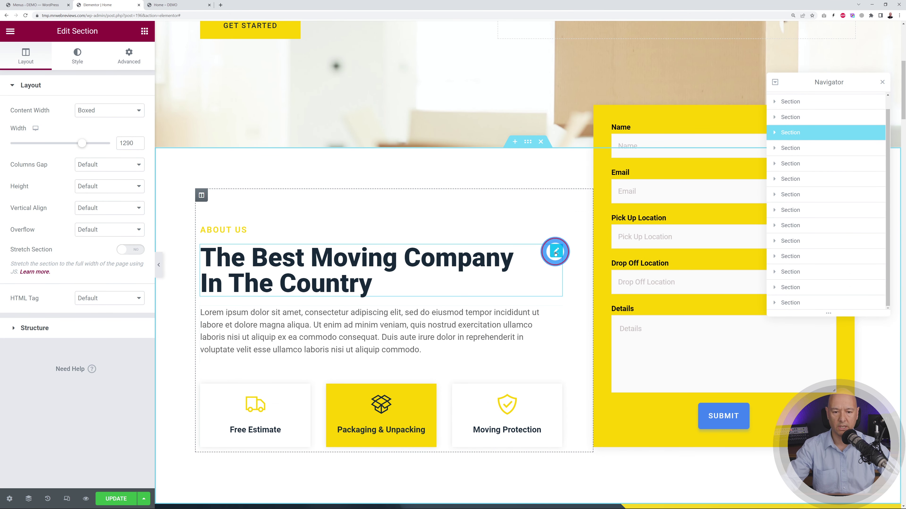
# - Step through the About Us heading and paragraph settings to the Free Estimate icon box's panel
pyautogui.click(555, 252)
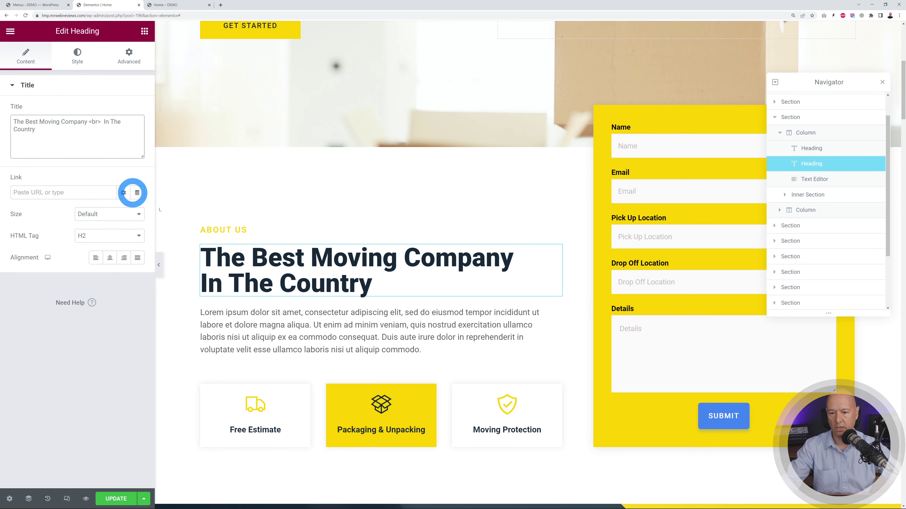
pyautogui.click(556, 315)
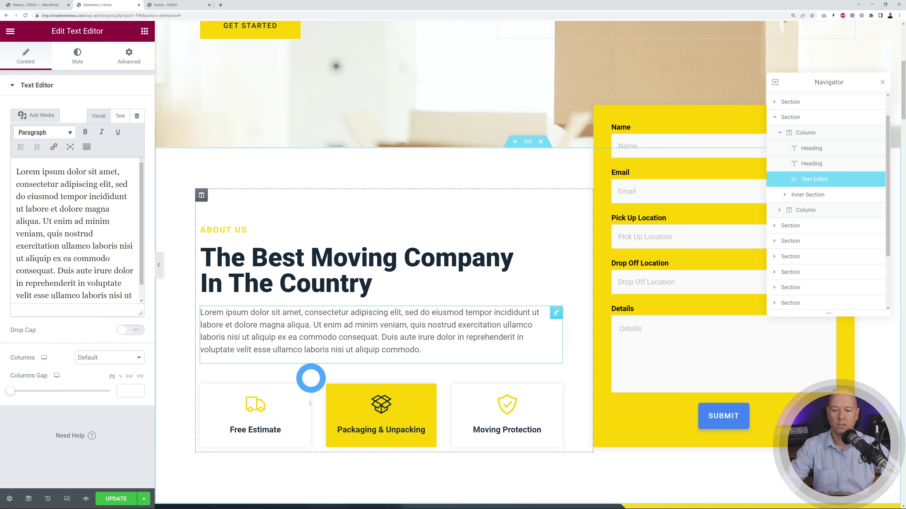
pyautogui.scroll(-2, 282, 362)
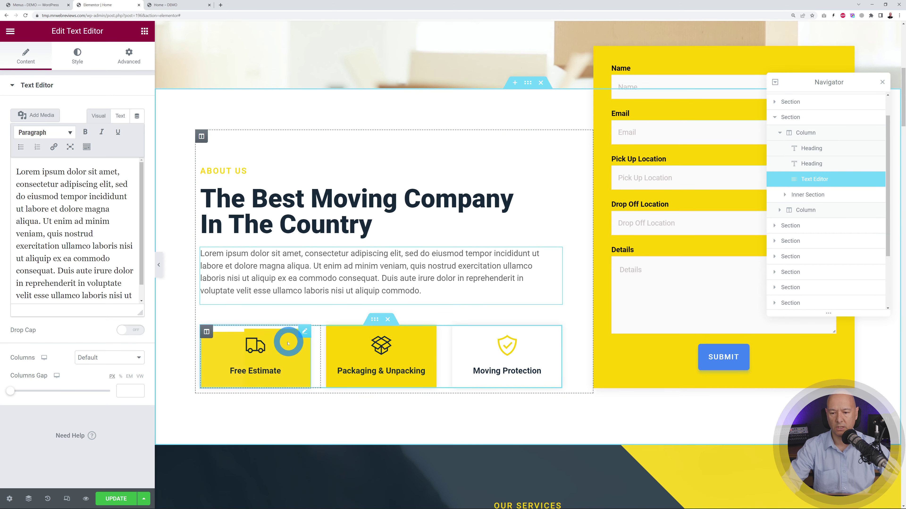
pyautogui.click(301, 340)
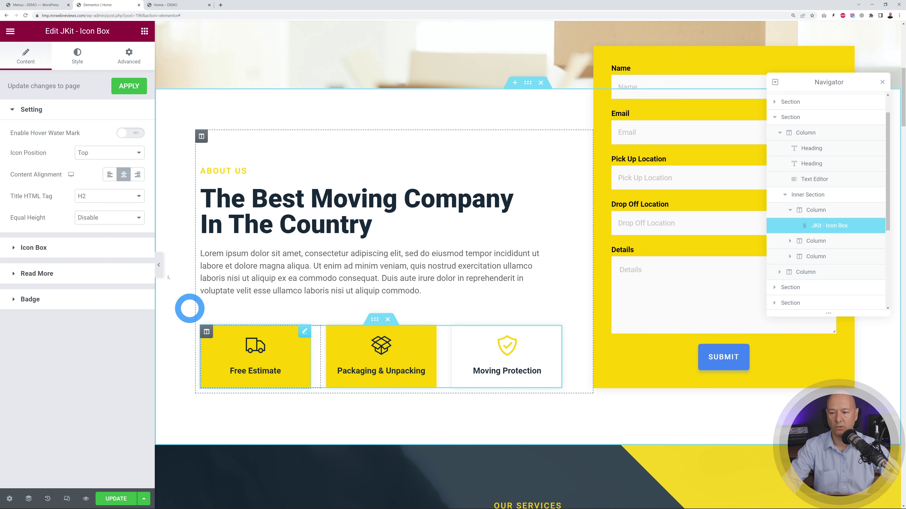
pyautogui.click(79, 60)
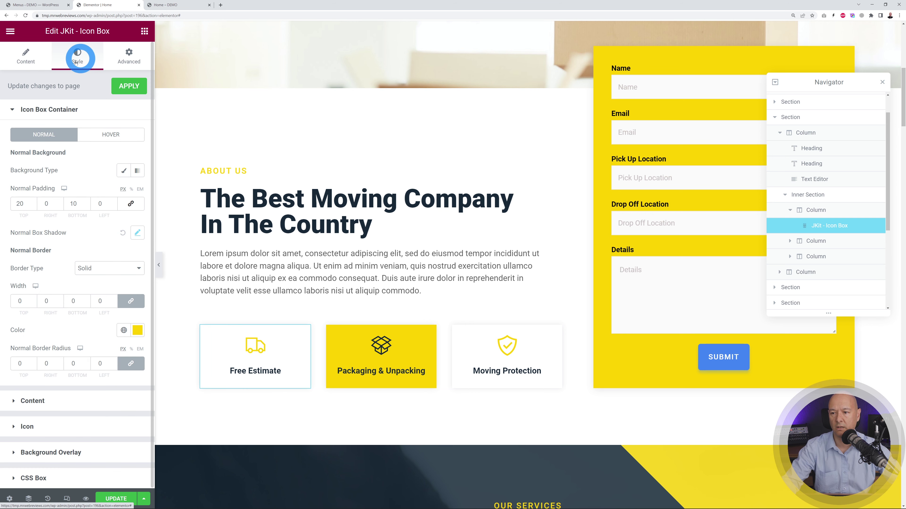
pyautogui.click(40, 110)
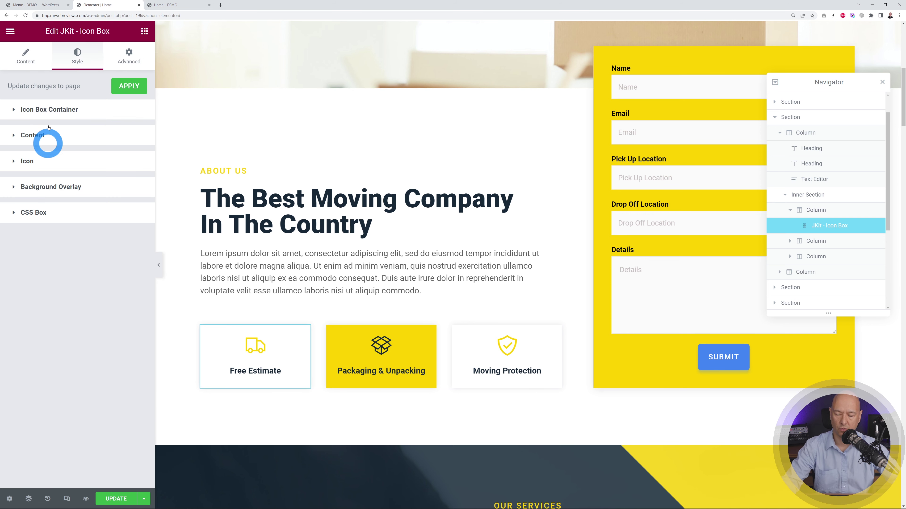
pyautogui.click(71, 110)
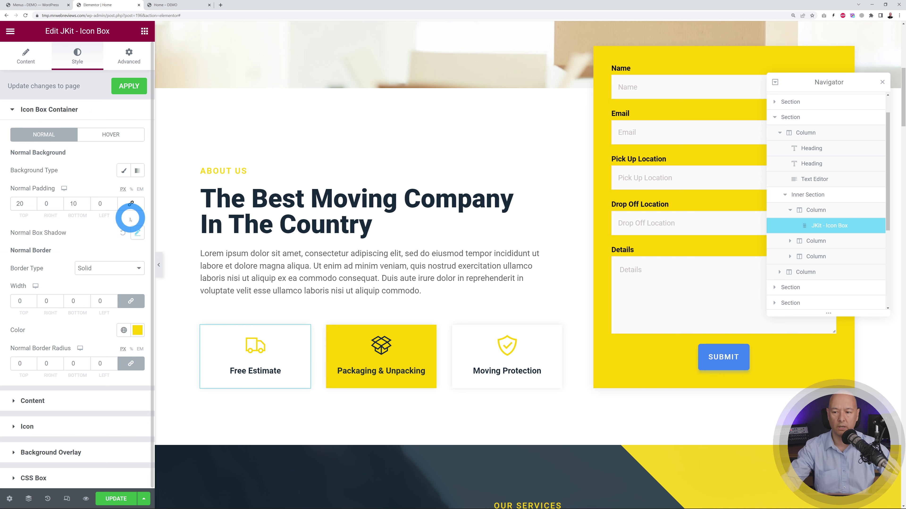
pyautogui.click(53, 400)
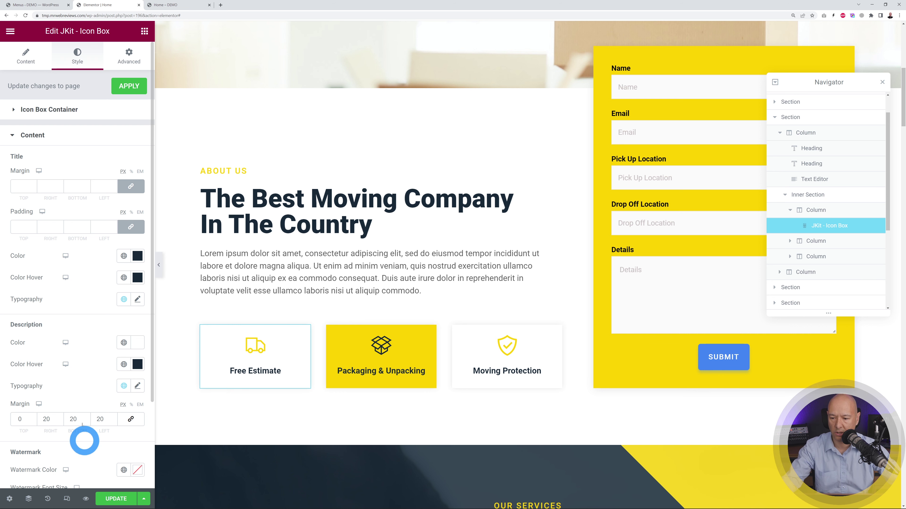
pyautogui.click(41, 136)
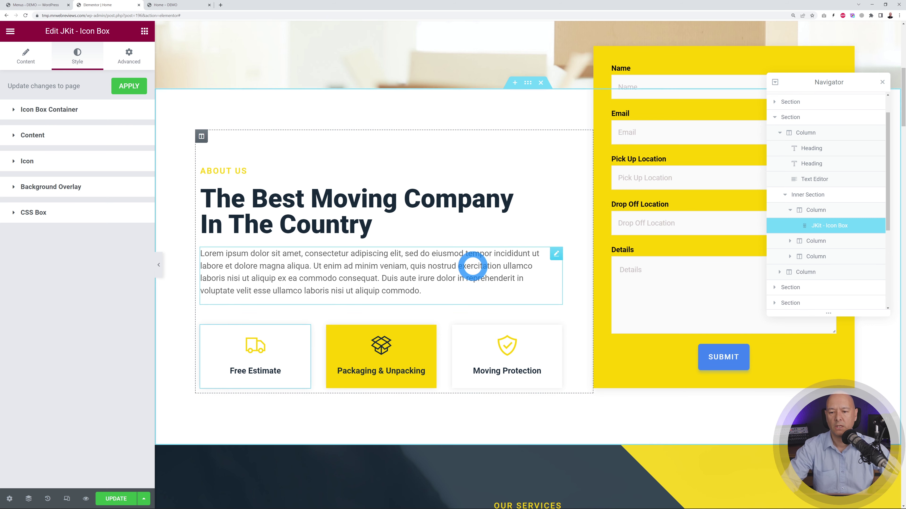
pyautogui.scroll(-5, 472, 265)
pyautogui.scroll(-4, 475, 267)
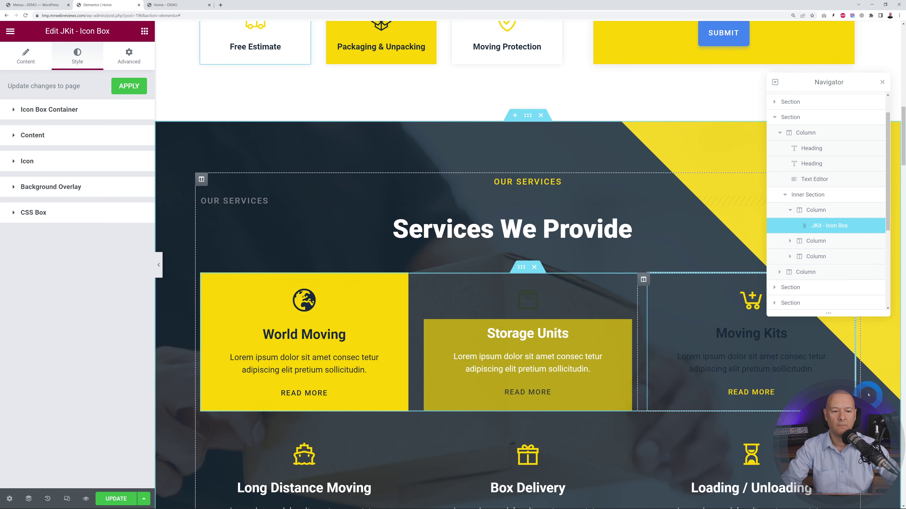
pyautogui.scroll(-4, 883, 387)
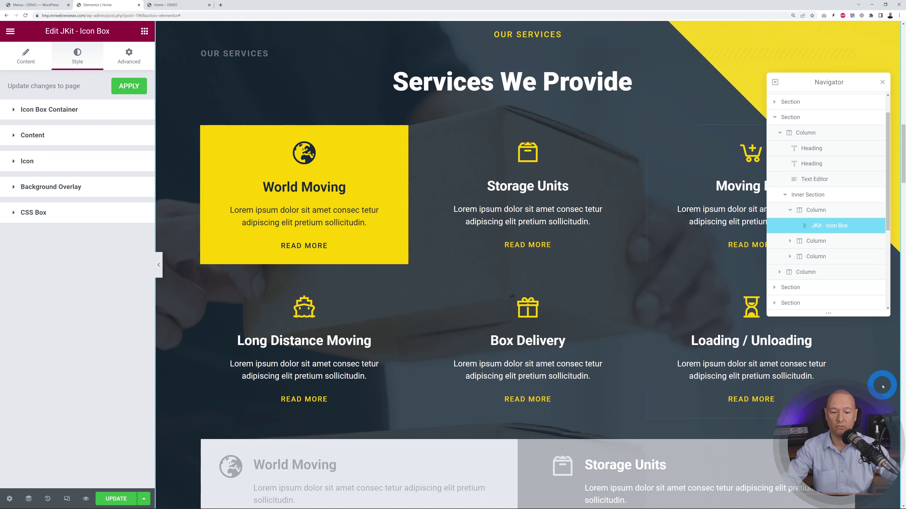
pyautogui.scroll(-3, 883, 386)
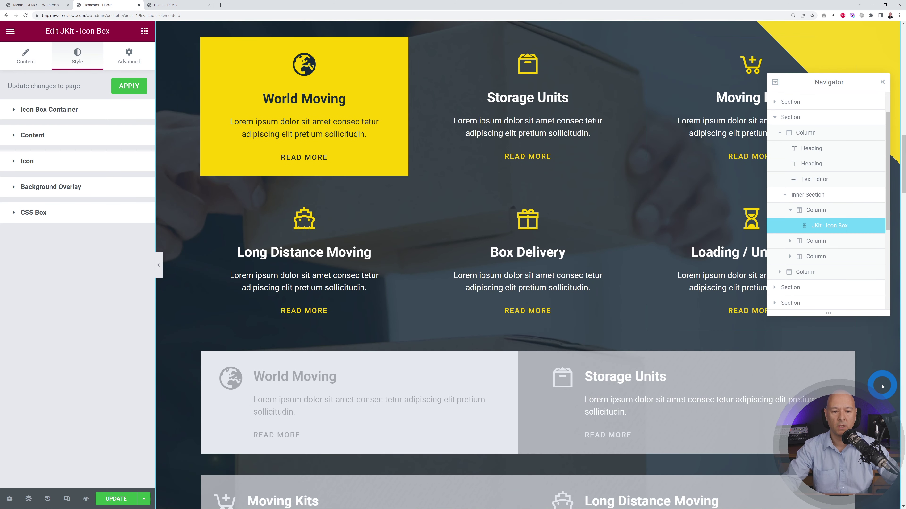
pyautogui.scroll(6, 883, 386)
pyautogui.scroll(8, 883, 387)
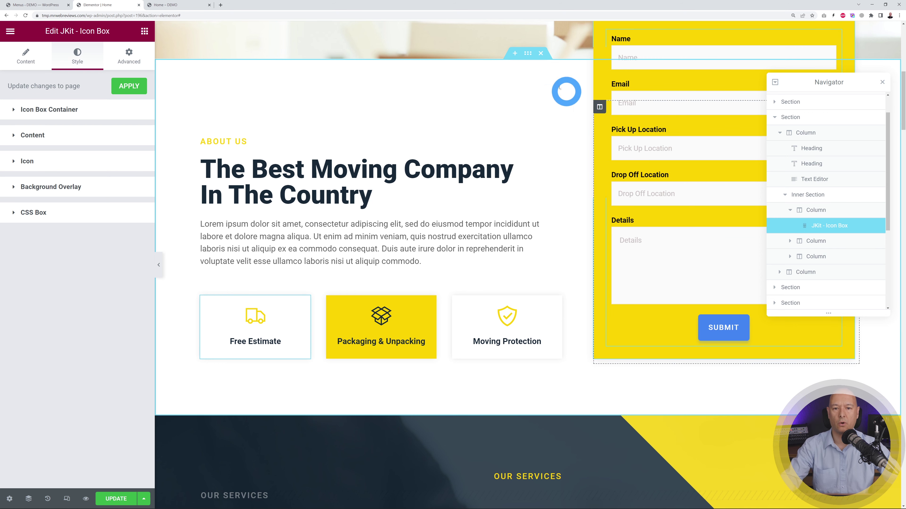
pyautogui.click(515, 54)
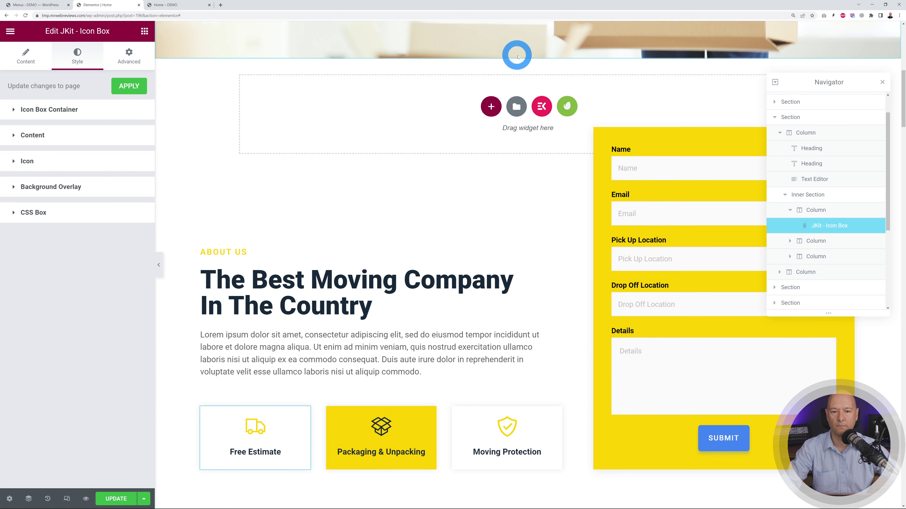
pyautogui.click(492, 107)
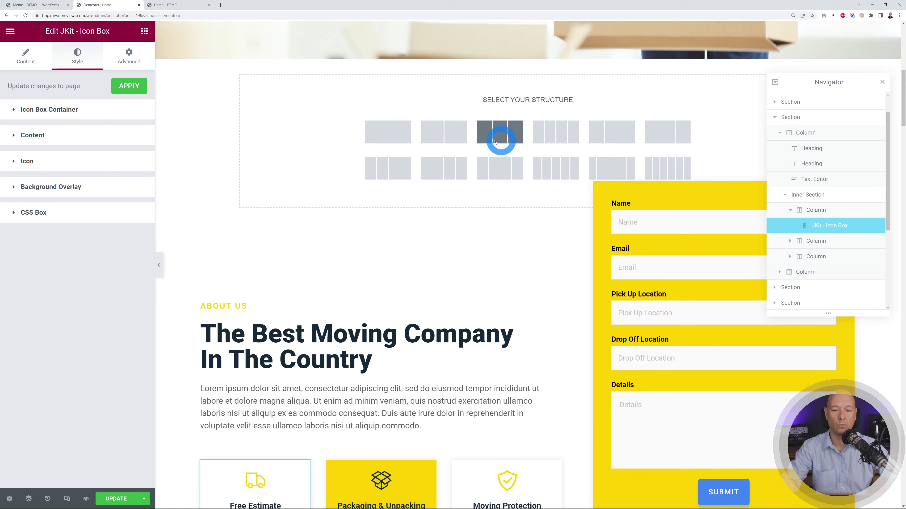
pyautogui.click(438, 138)
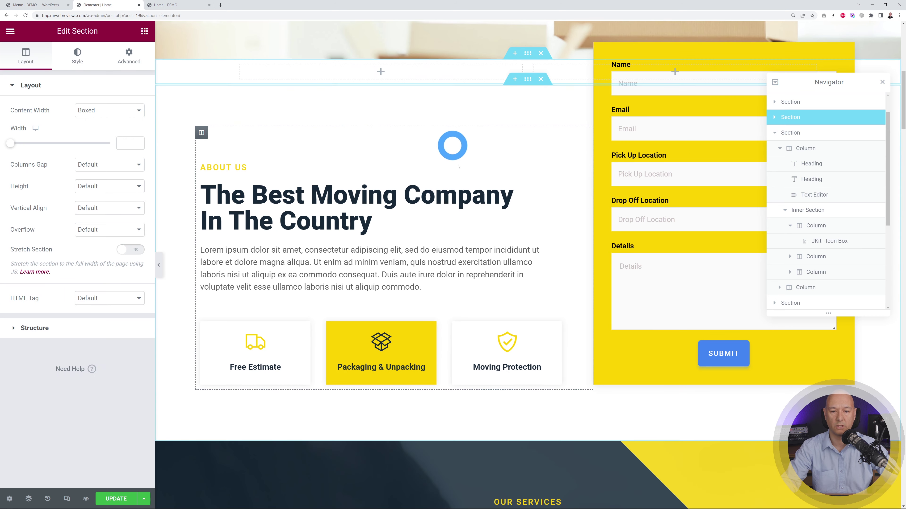
pyautogui.click(136, 34)
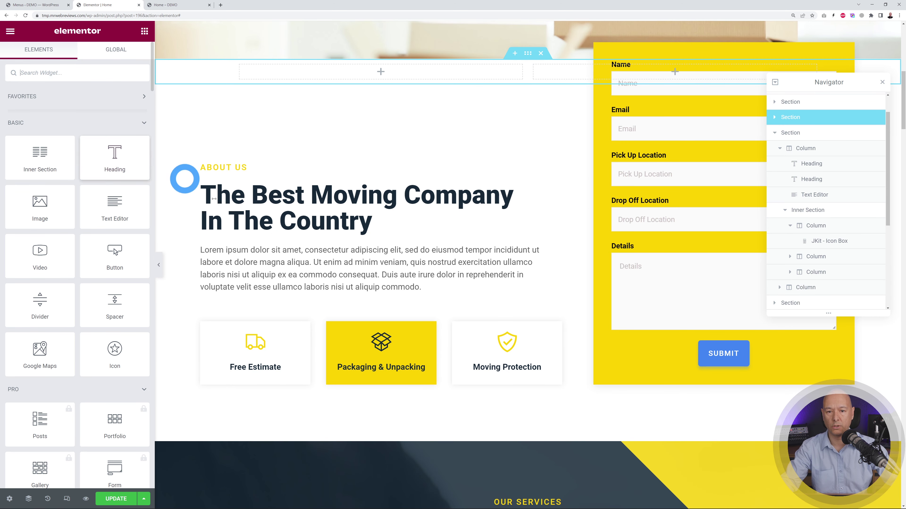
pyautogui.moveTo(125, 139); pyautogui.dragTo(296, 69)
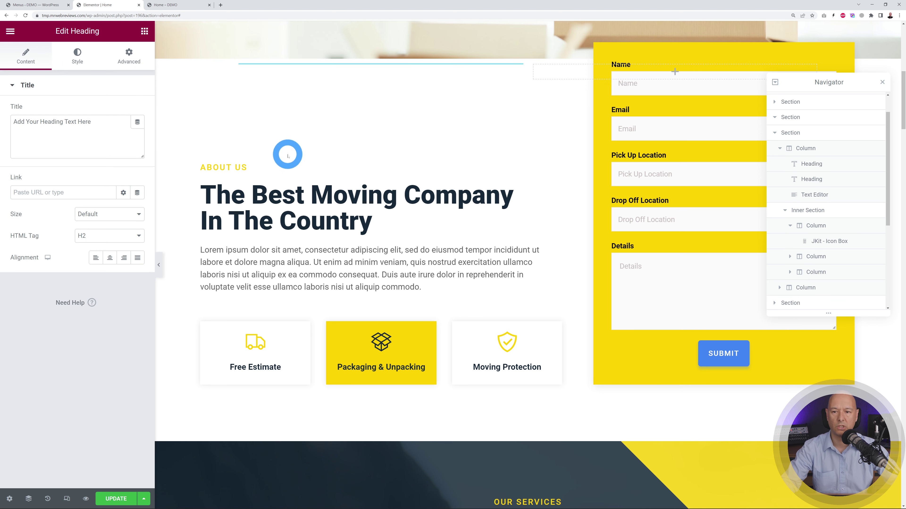
pyautogui.click(144, 31)
pyautogui.moveTo(56, 203); pyautogui.dragTo(546, 75)
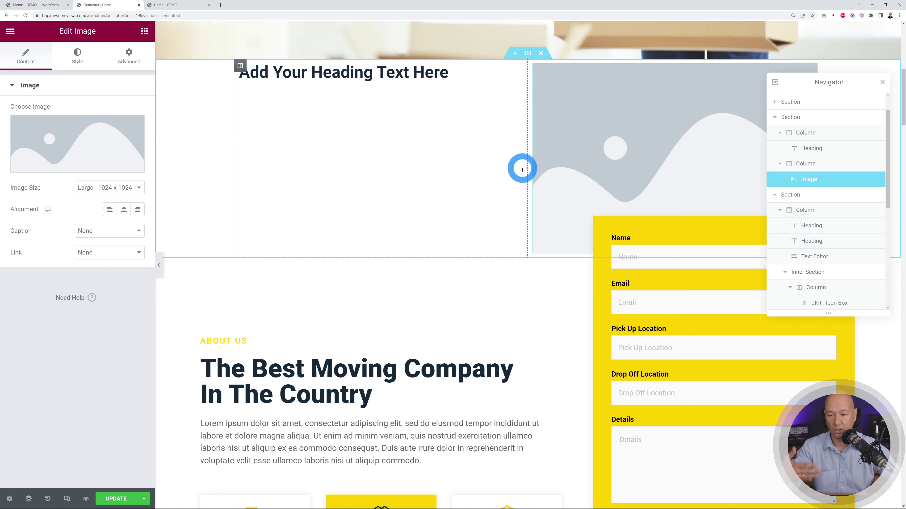
pyautogui.click(541, 54)
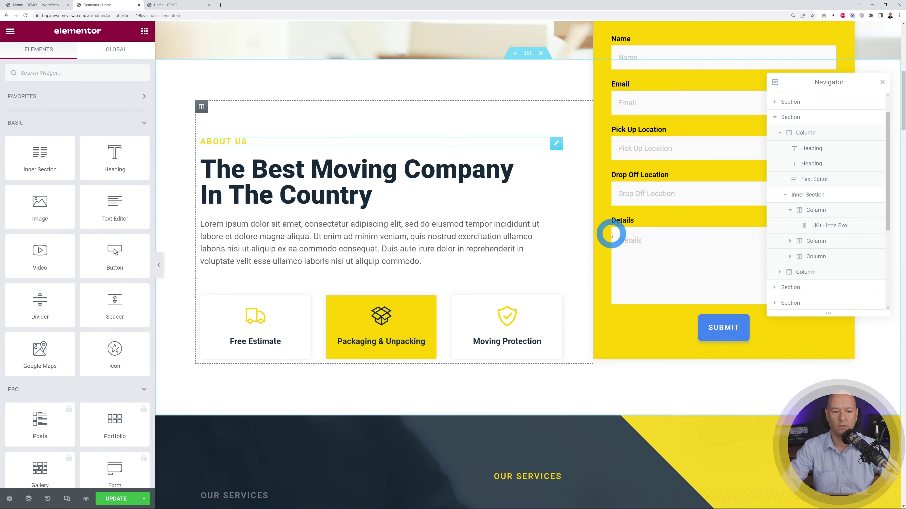
pyautogui.click(798, 303)
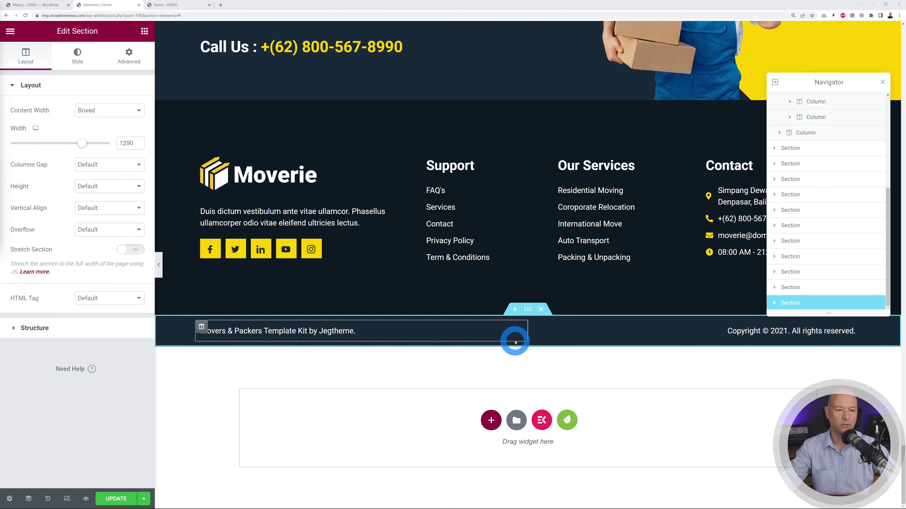
# - Inspect the delivery man image's settings and media library, leaving the image unchanged
pyautogui.click(882, 83)
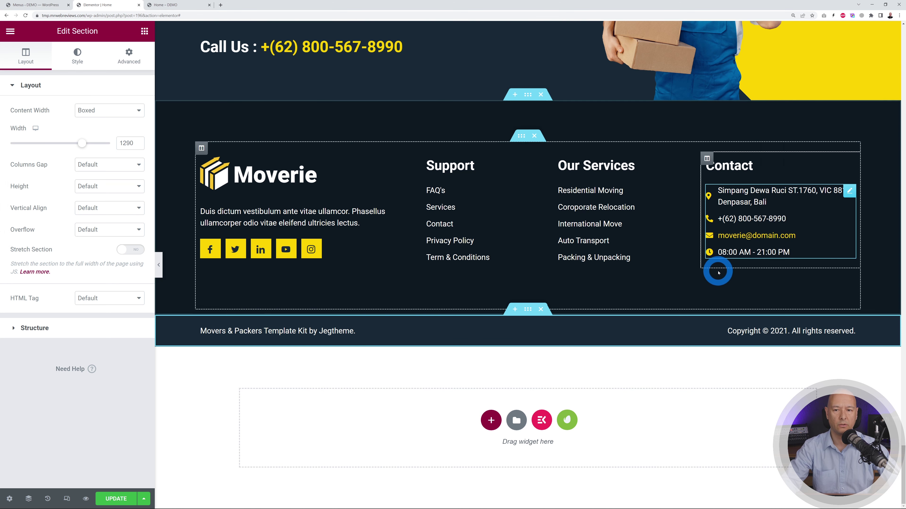
pyautogui.scroll(5, 718, 273)
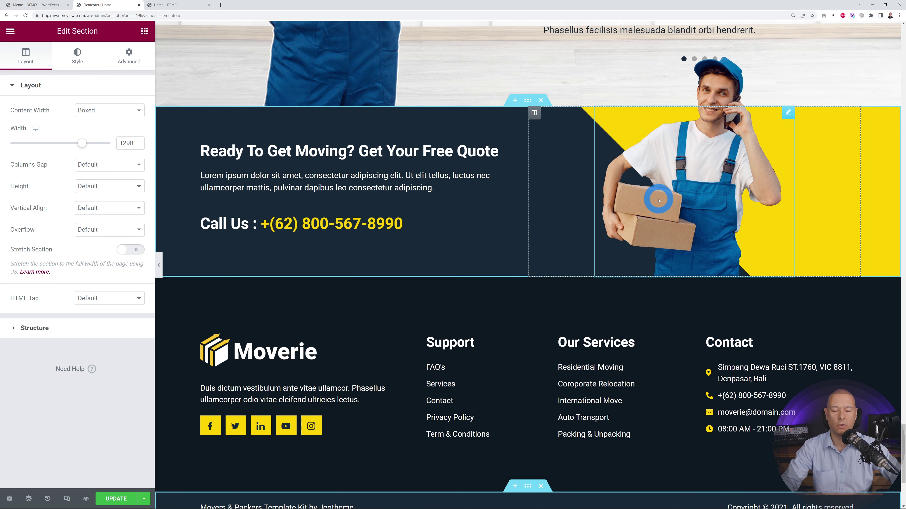
pyautogui.click(786, 114)
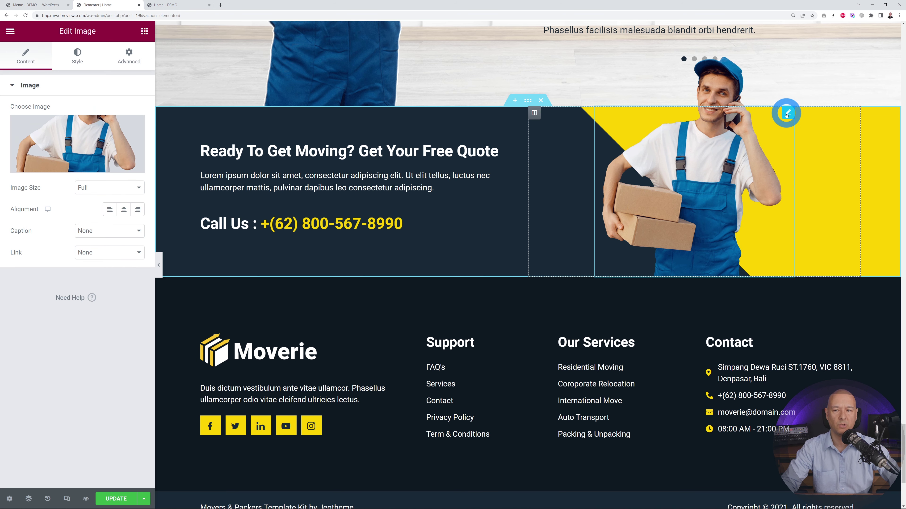
pyautogui.click(99, 146)
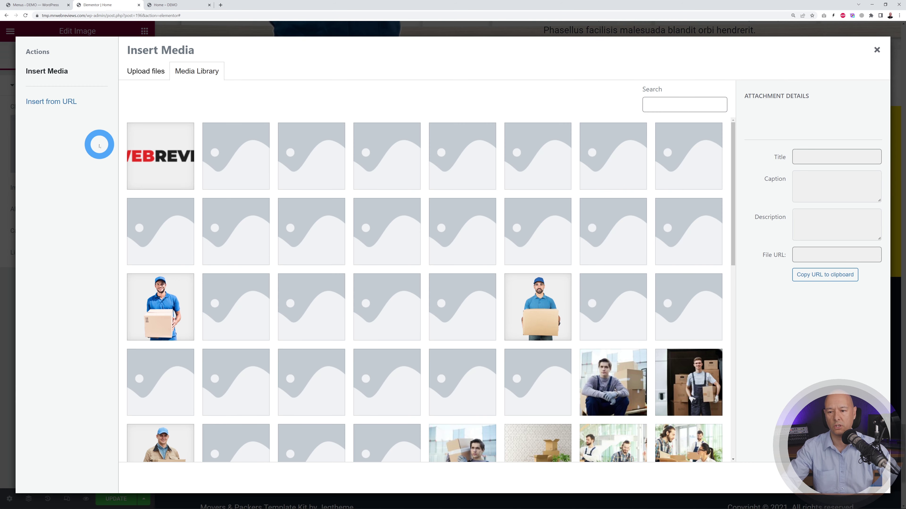
pyautogui.click(876, 49)
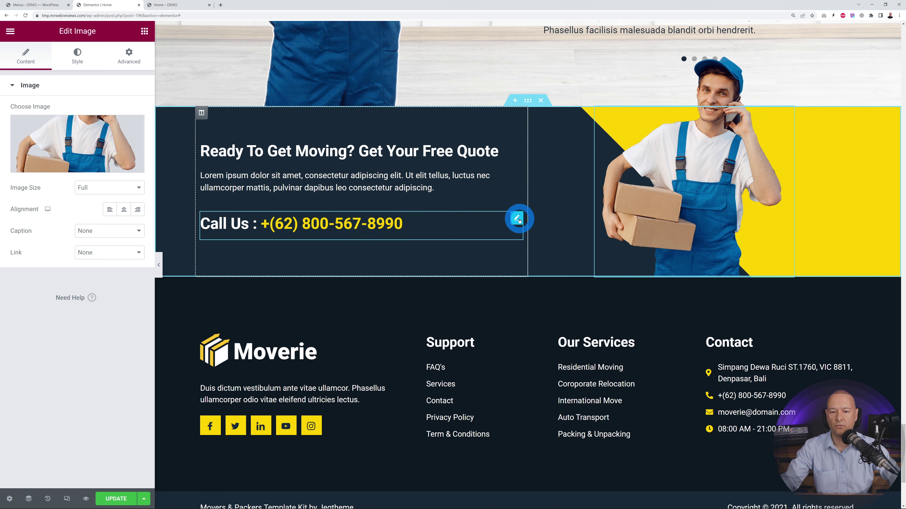
pyautogui.click(517, 219)
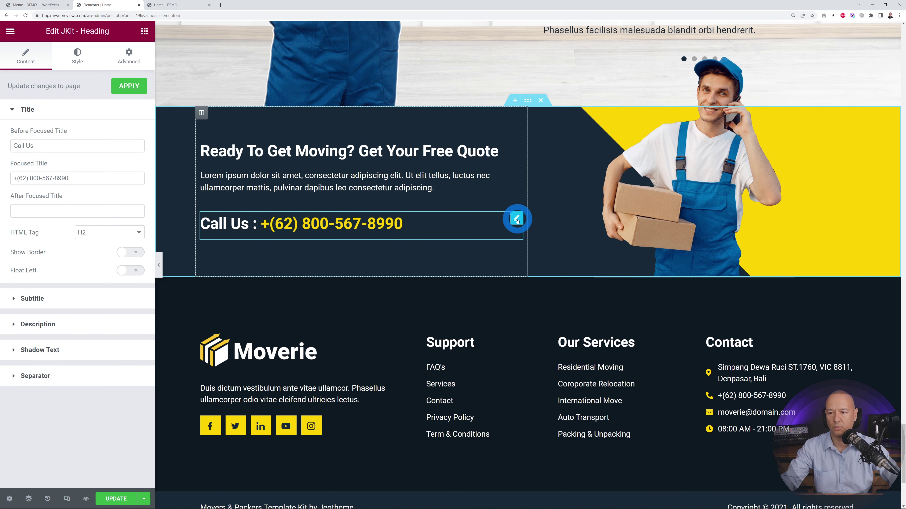
pyautogui.click(75, 204)
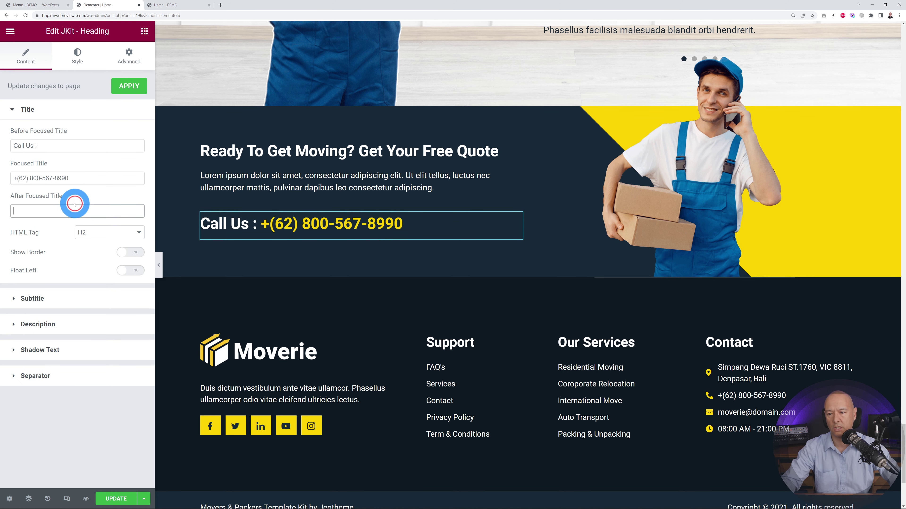
pyautogui.scroll(-1, 394, 335)
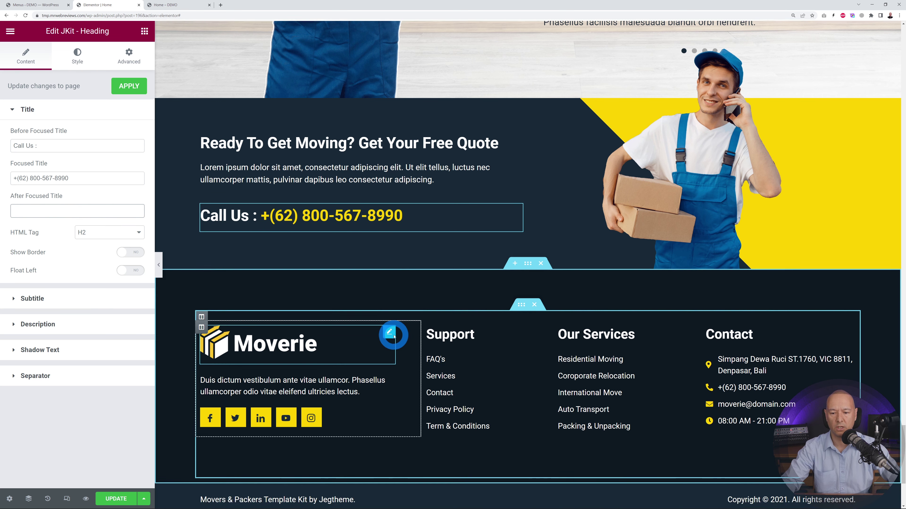
pyautogui.scroll(-2, 394, 336)
# - Insert the inverted MrWebReviews logo from the media library as the footer logo
pyautogui.click(388, 282)
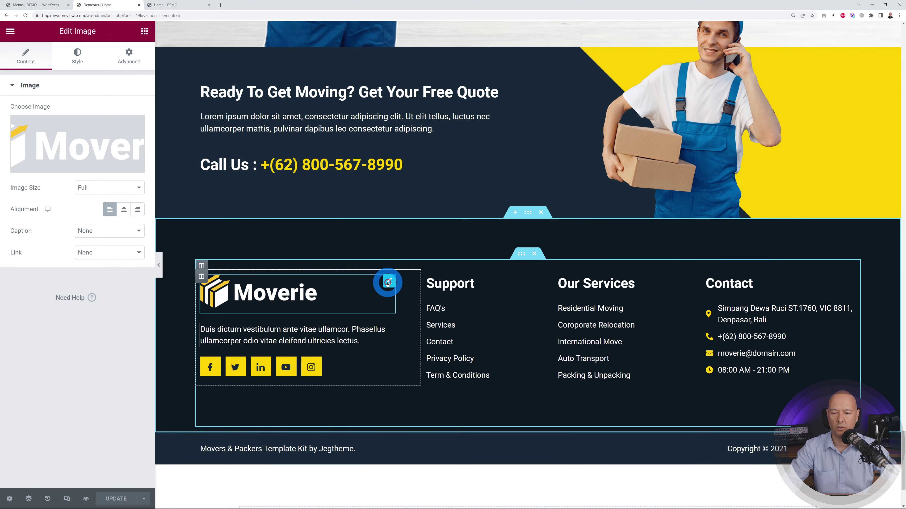
pyautogui.click(93, 148)
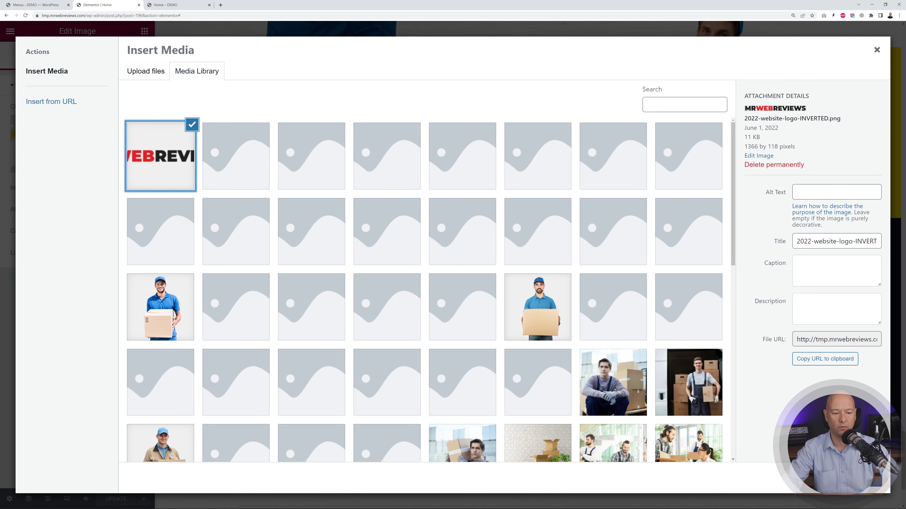
pyautogui.click(855, 478)
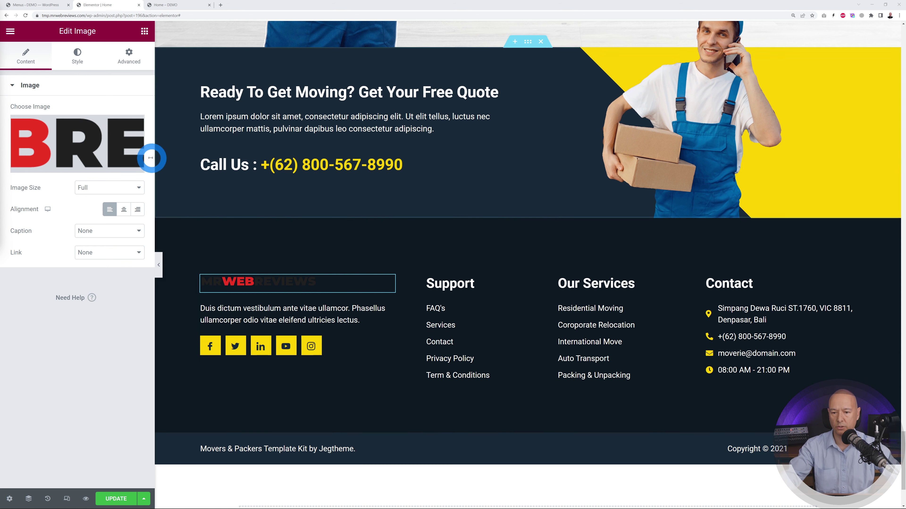
# - Upload Mr Web Reviews WHITE.png and insert it as the footer logo instead
pyautogui.click(103, 145)
pyautogui.click(198, 112)
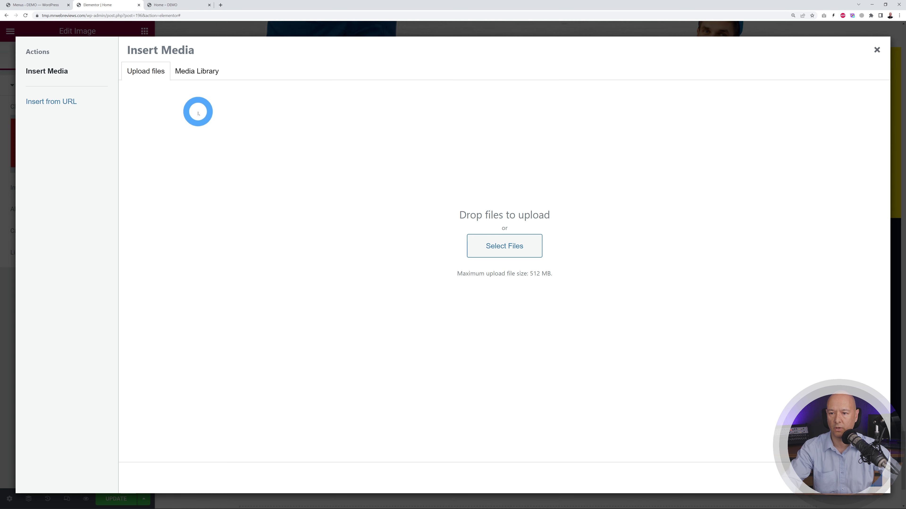
pyautogui.click(489, 237)
pyautogui.click(274, 73)
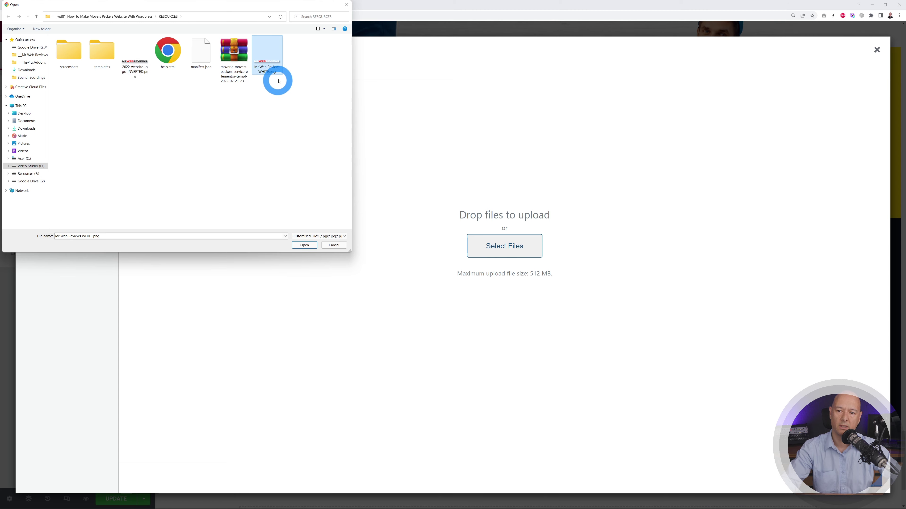
pyautogui.click(303, 245)
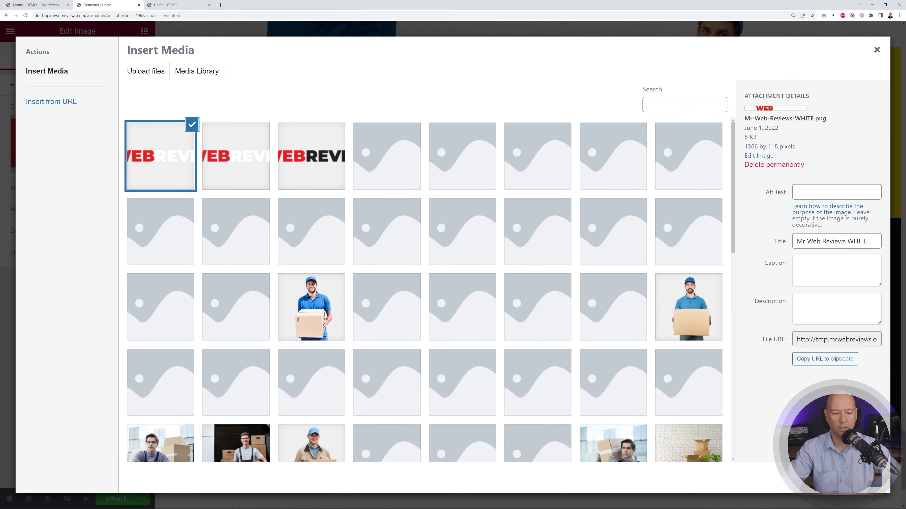
pyautogui.click(874, 482)
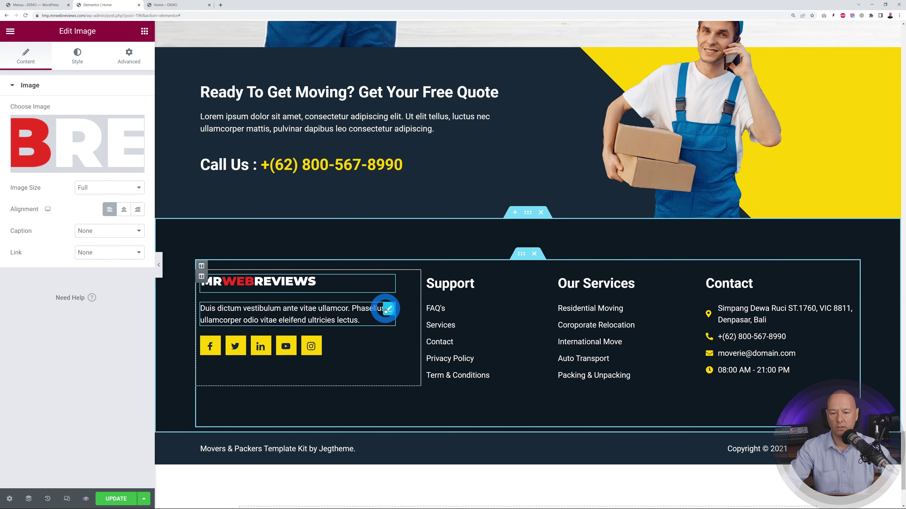
# - Review the footer description and social icons, viewing the facebook item's icon without changing it
pyautogui.click(388, 310)
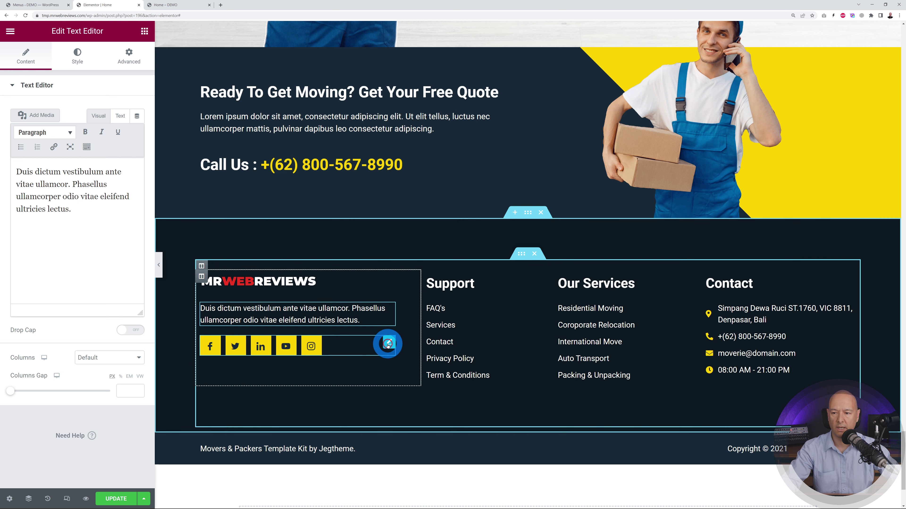
pyautogui.click(388, 344)
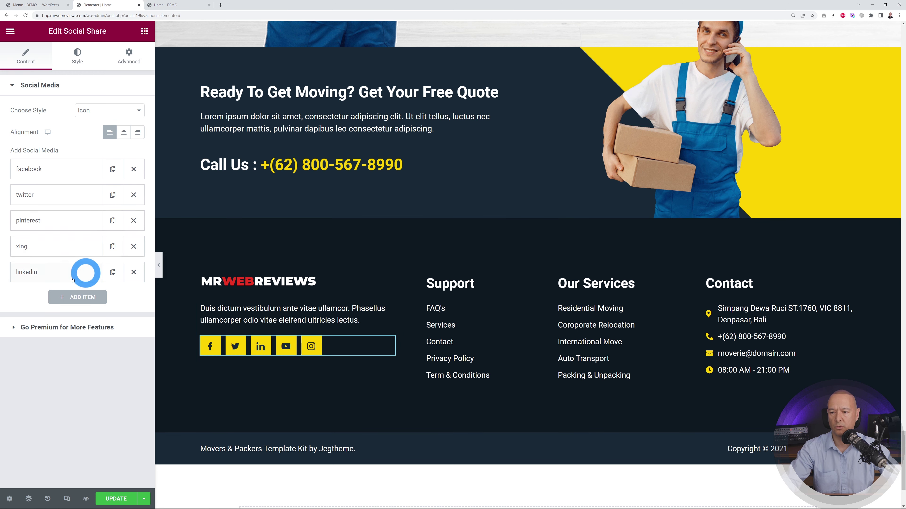
pyautogui.click(48, 169)
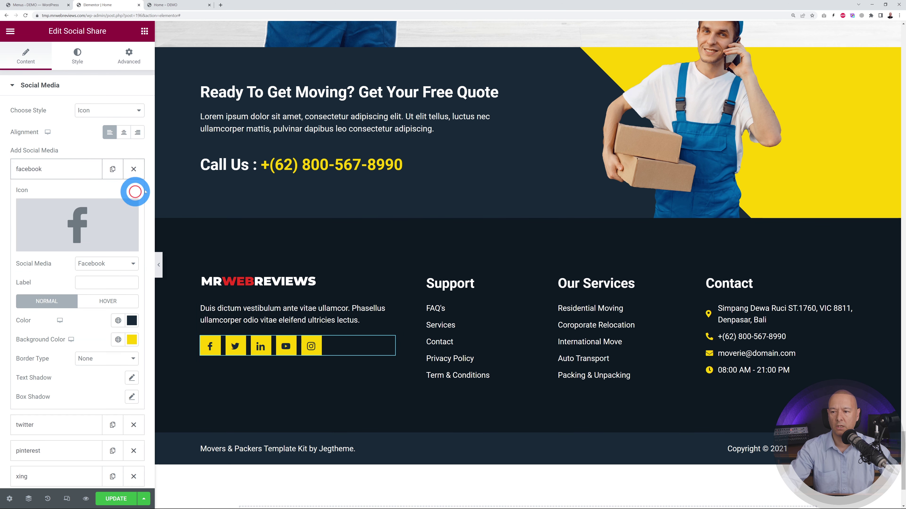
pyautogui.click(75, 216)
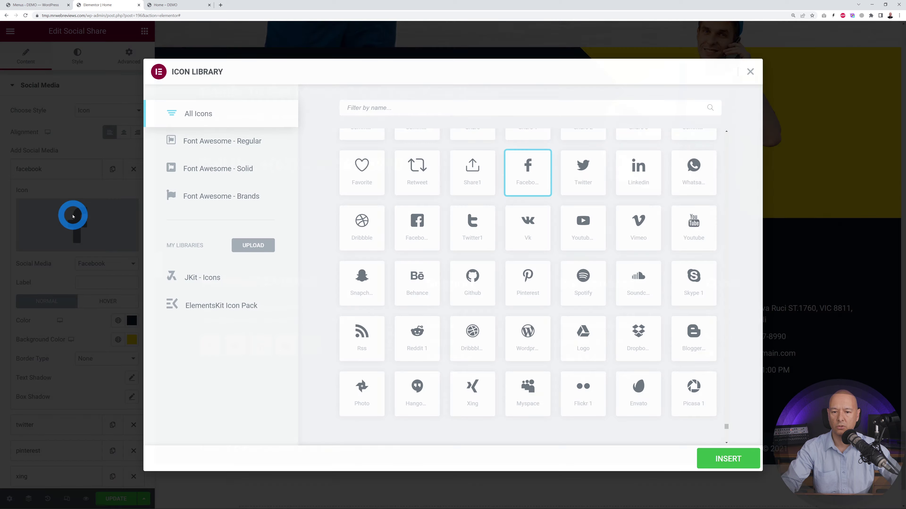
pyautogui.click(750, 71)
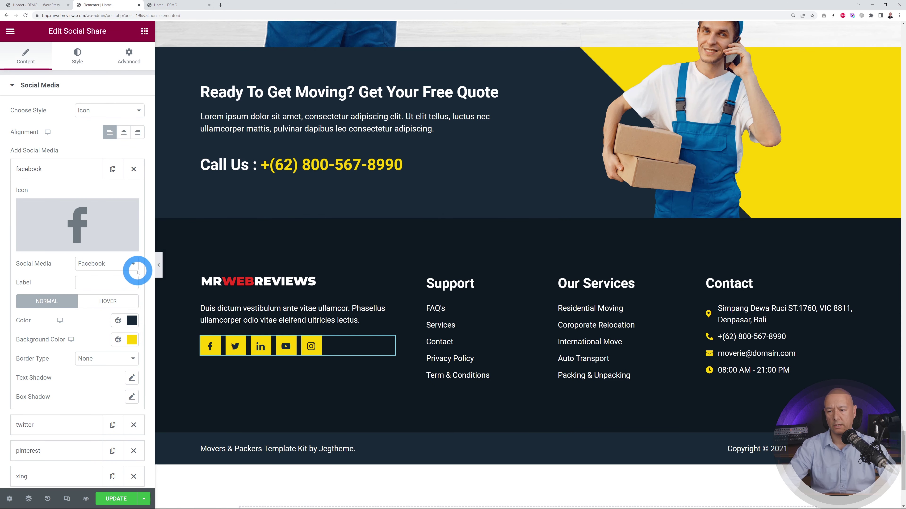
# - Keep Facebook as the social network and bring up the footer Support link list
pyautogui.click(133, 267)
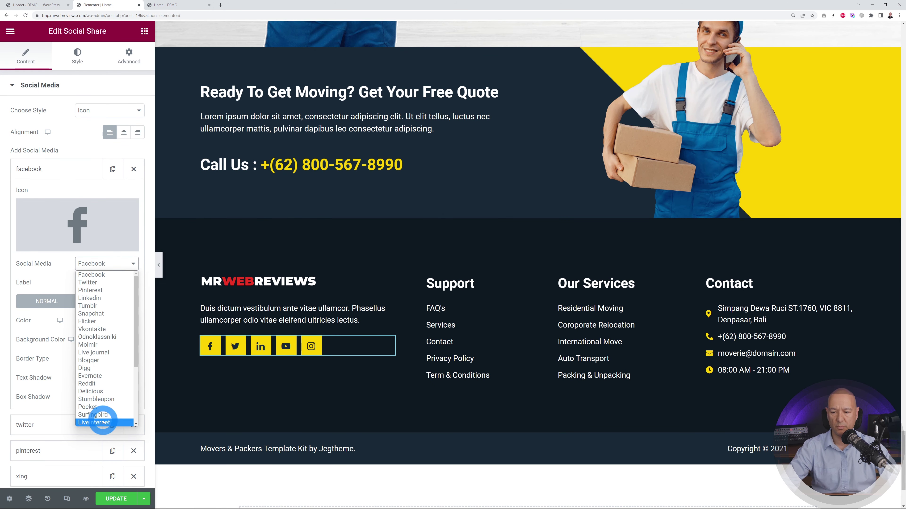
pyautogui.click(51, 277)
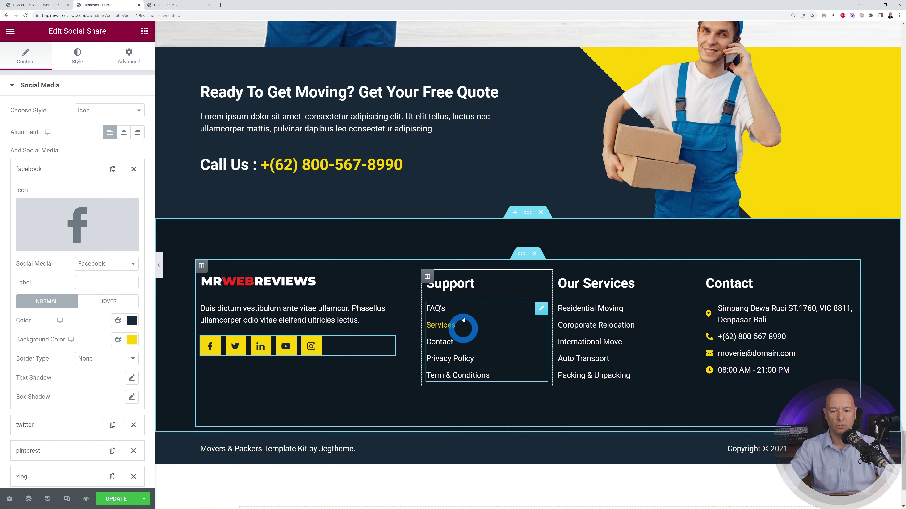
pyautogui.click(540, 310)
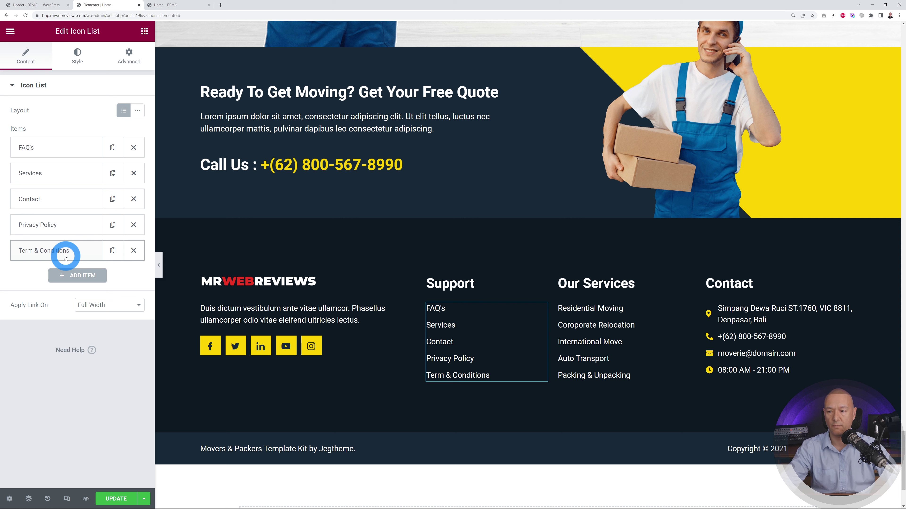
# - Check the FAQ's placeholder # link, then open the footer Contact list and inspect its address item
pyautogui.click(47, 147)
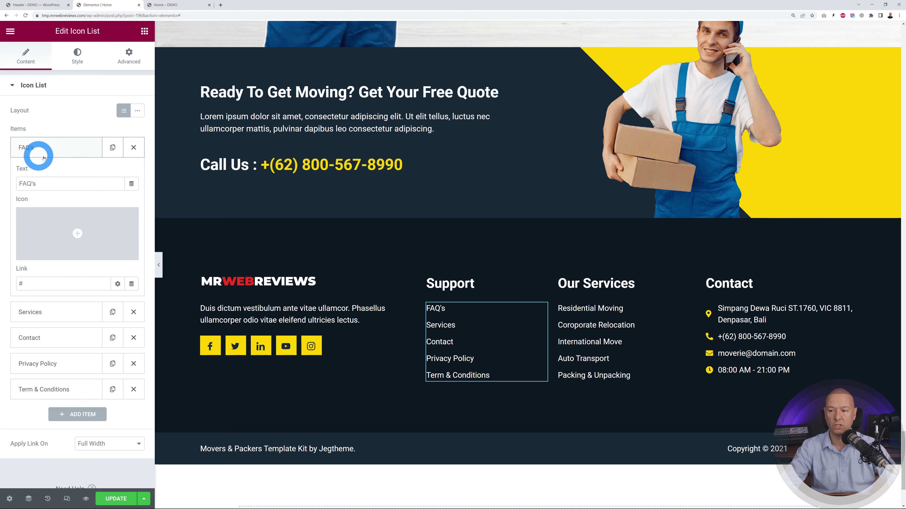
pyautogui.doubleClick(21, 284)
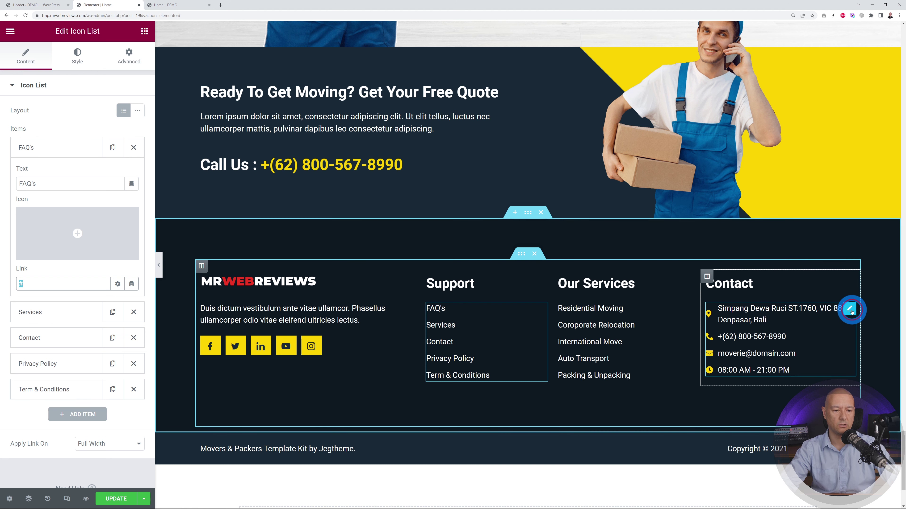
pyautogui.click(851, 310)
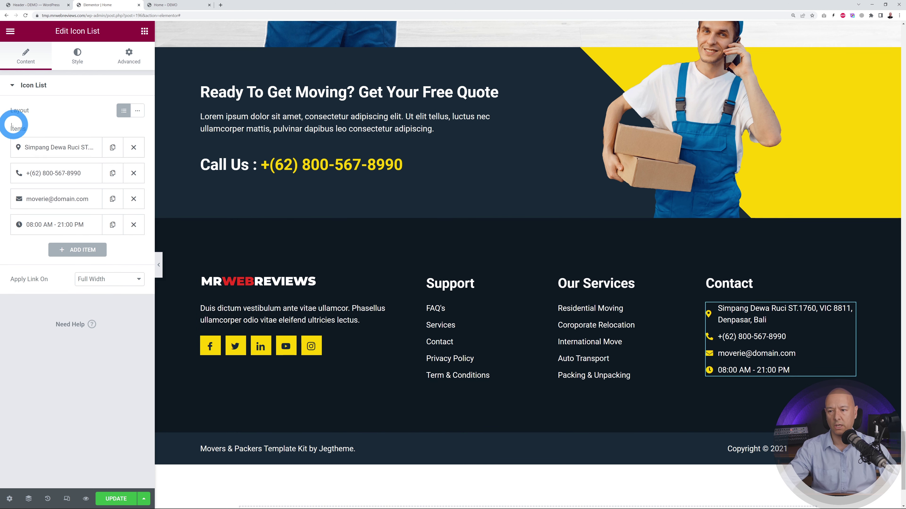
pyautogui.click(62, 150)
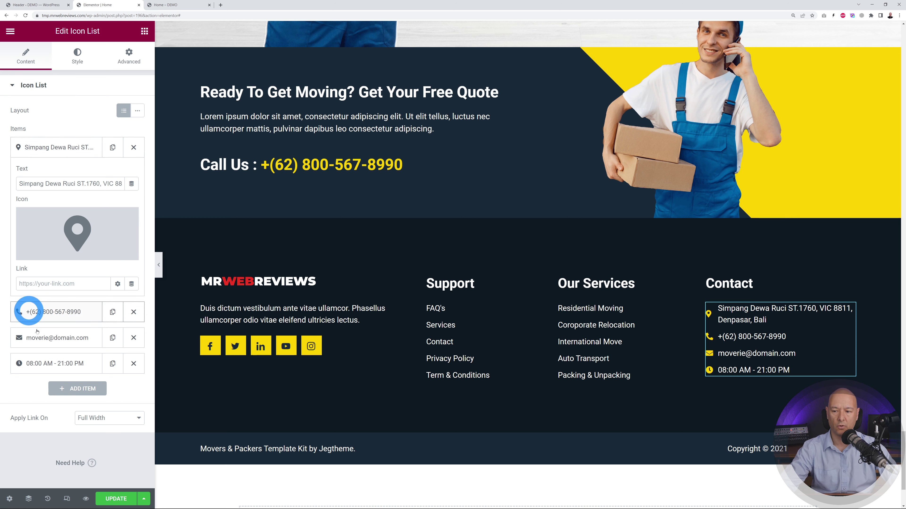
pyautogui.click(27, 338)
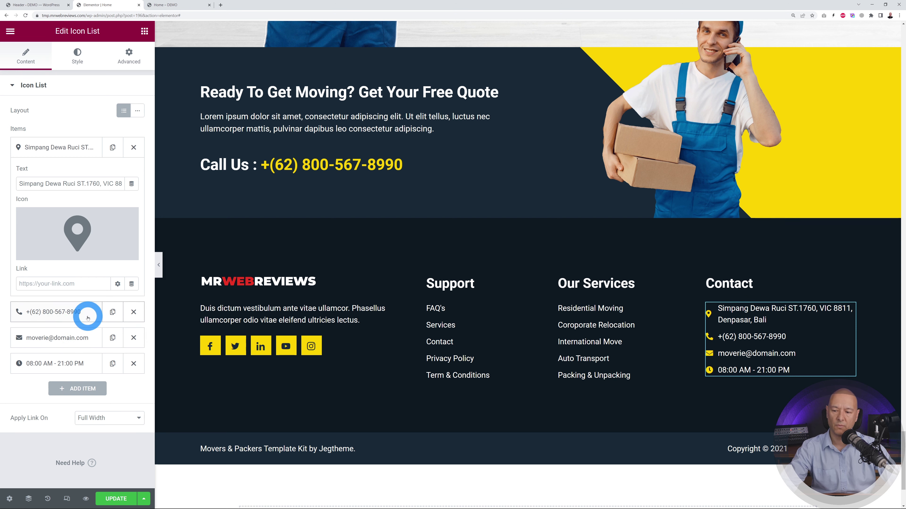
pyautogui.click(52, 156)
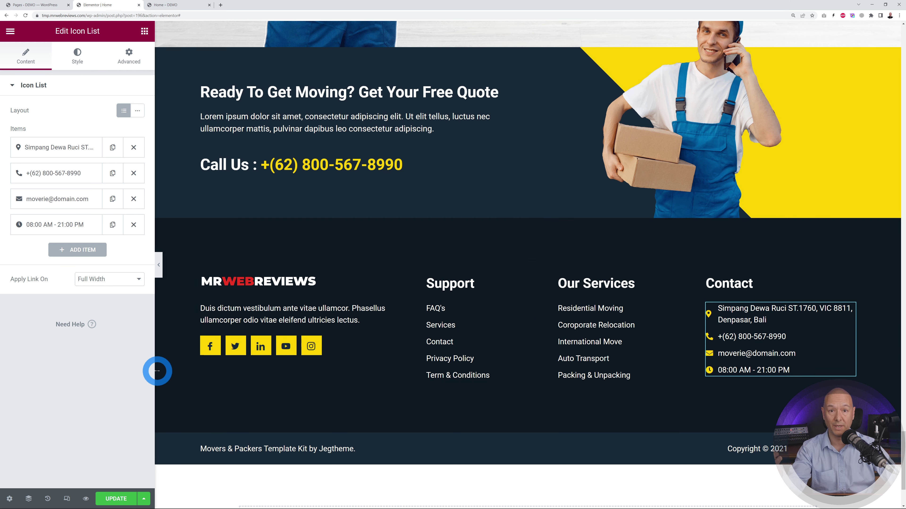
# - Add a new WordPress page titled 'About Us', publish it, and launch Elementor on it
pyautogui.click(43, 4)
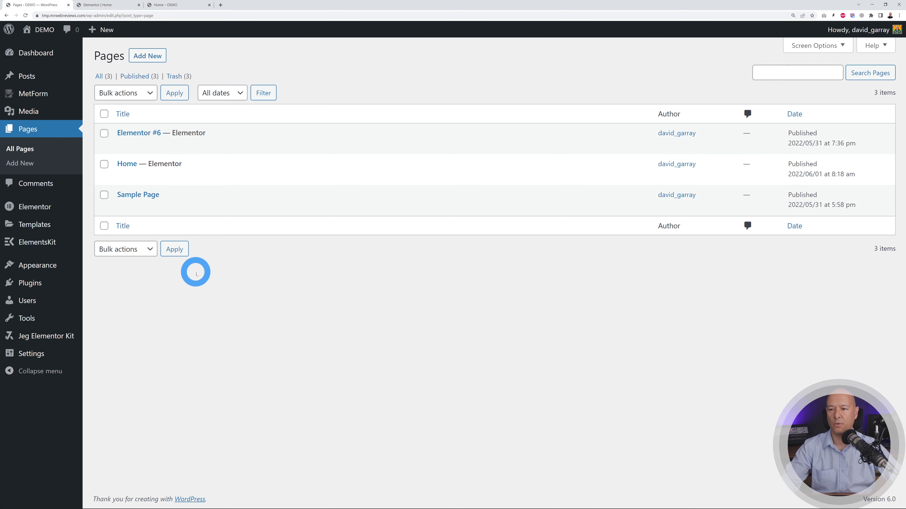
pyautogui.click(145, 57)
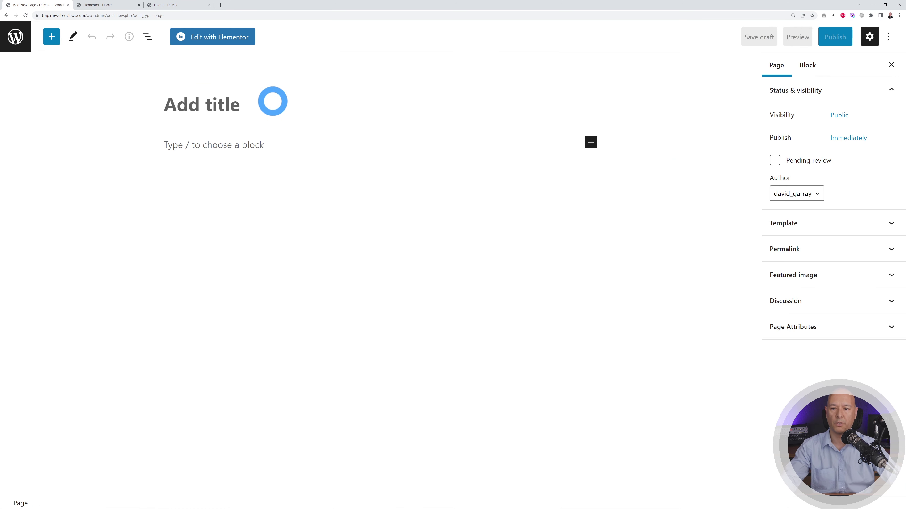
pyautogui.write('About')
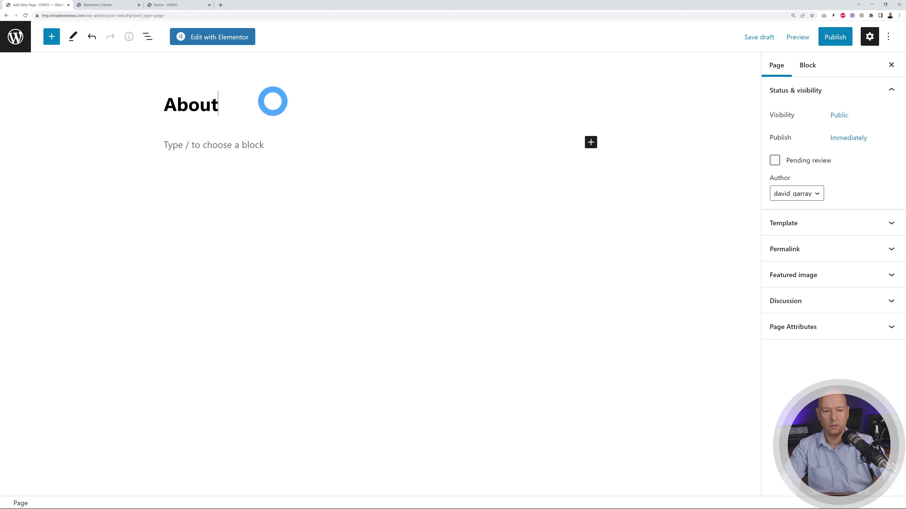
pyautogui.write(' Us')
pyautogui.click(855, 37)
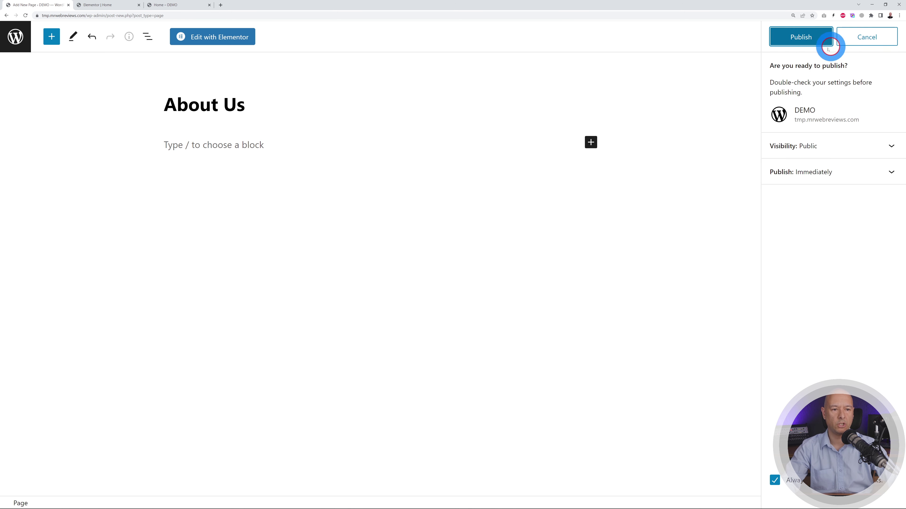
pyautogui.click(829, 40)
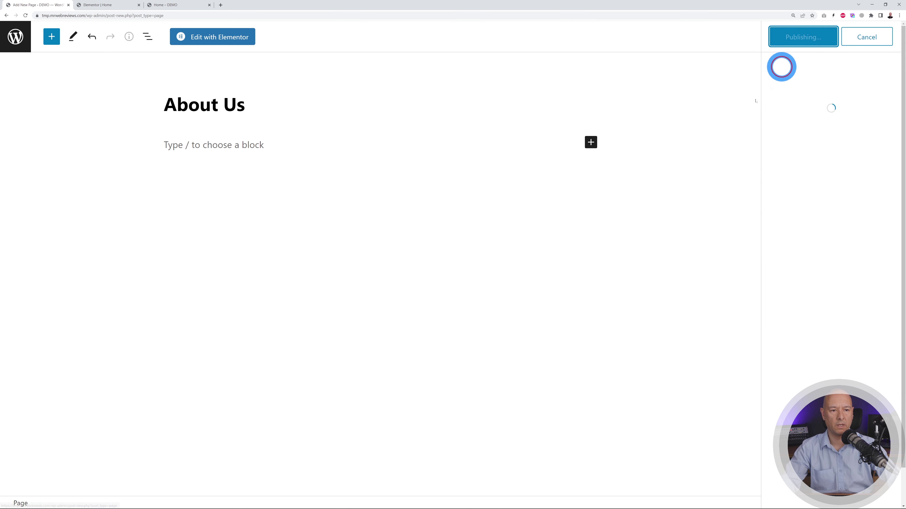
pyautogui.click(212, 36)
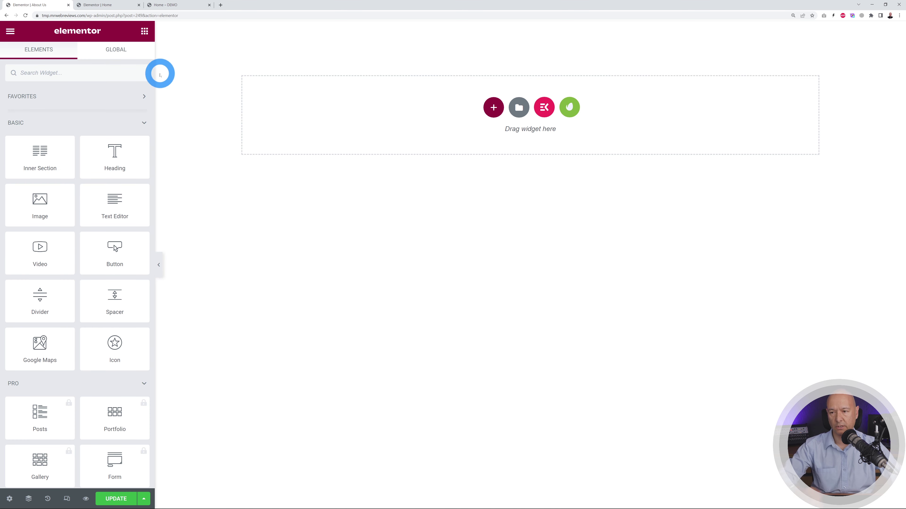
# - Copy the Home page's top contact bar onto the empty About Us page
pyautogui.click(101, 5)
pyautogui.write('Fast & Easy')
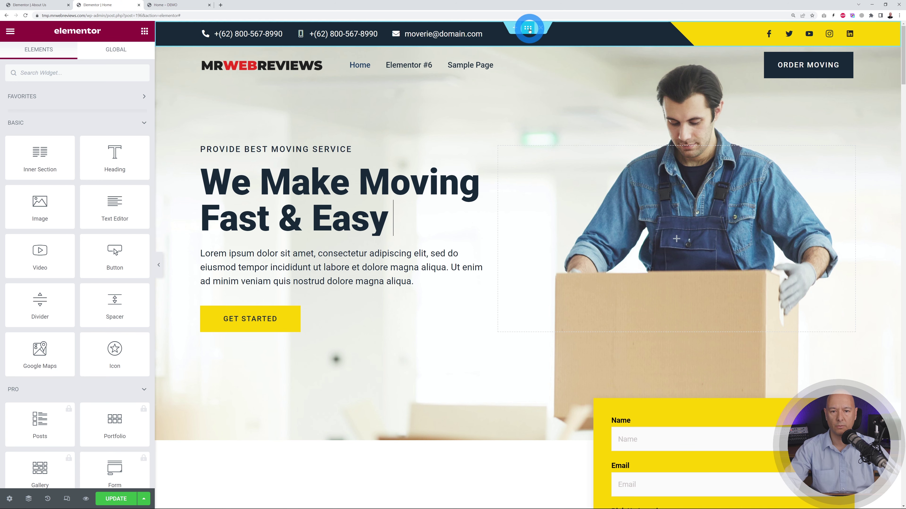
pyautogui.rightClick(528, 29)
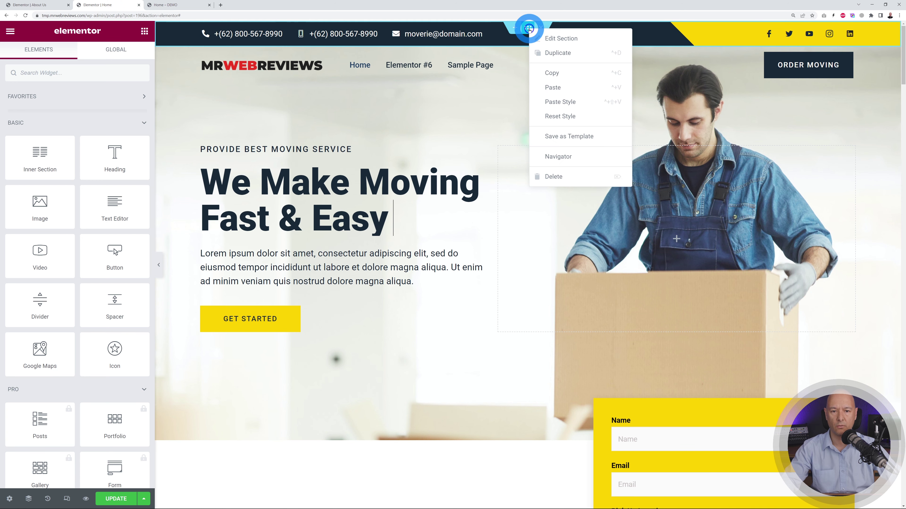
pyautogui.click(269, 51)
pyautogui.click(39, 5)
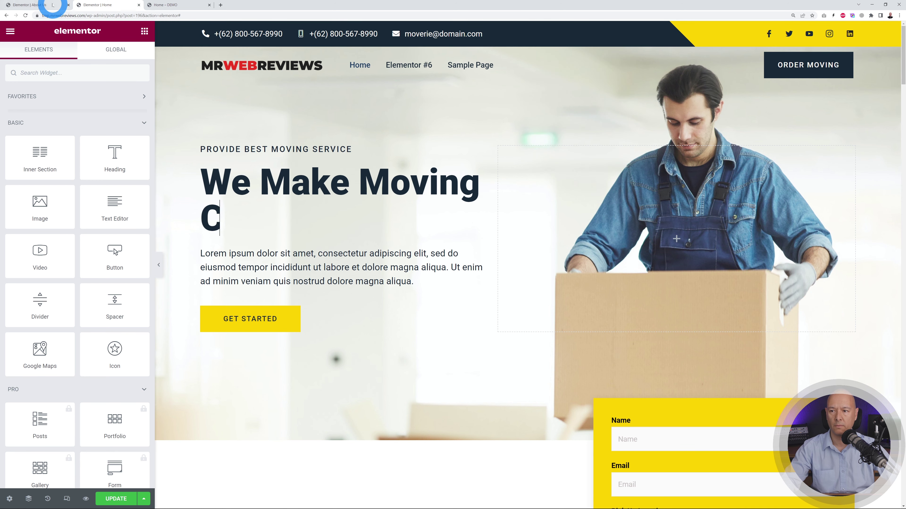
pyautogui.rightClick(497, 108)
pyautogui.click(514, 116)
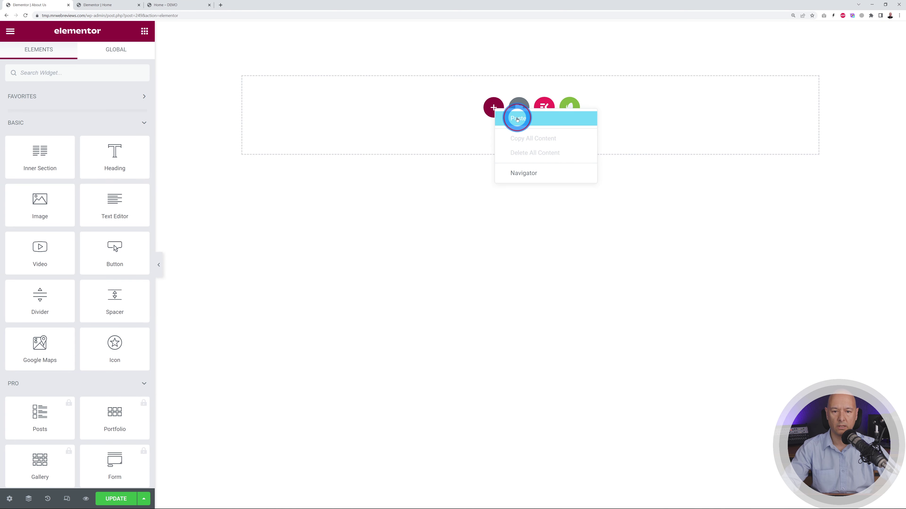
# - Paste the Home header with logo and navigation below the bar and show the installed template kits
pyautogui.click(115, 5)
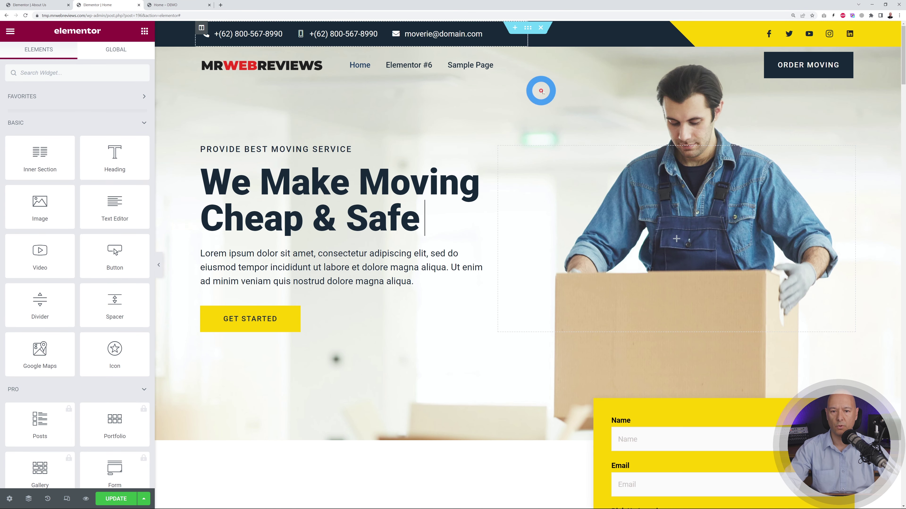
pyautogui.rightClick(529, 47)
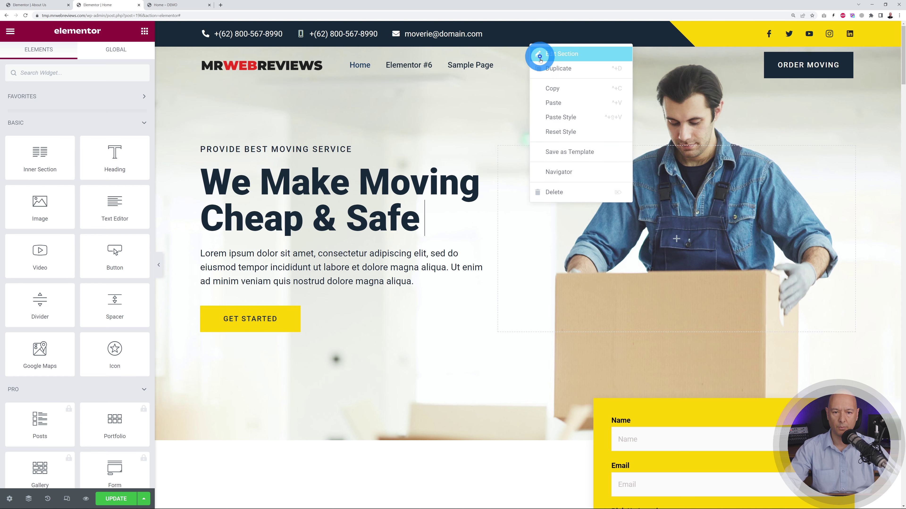
pyautogui.click(550, 85)
pyautogui.click(36, 5)
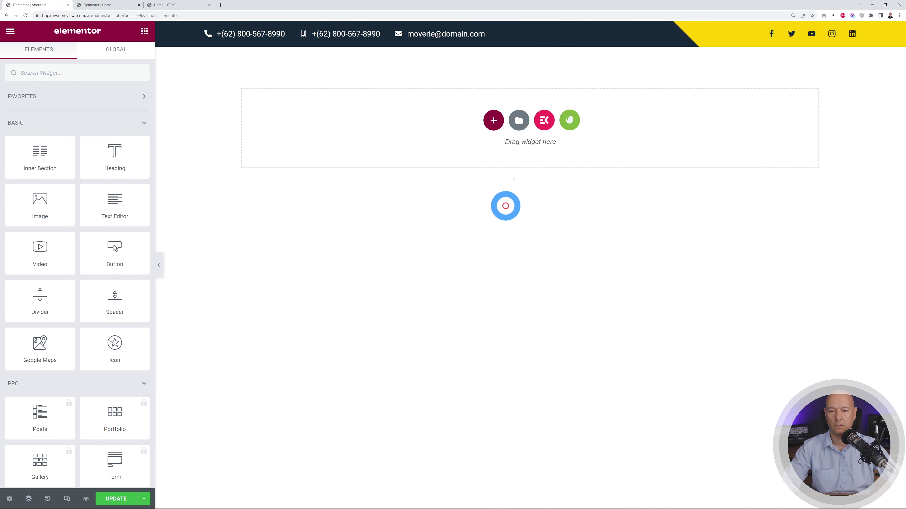
pyautogui.rightClick(492, 121)
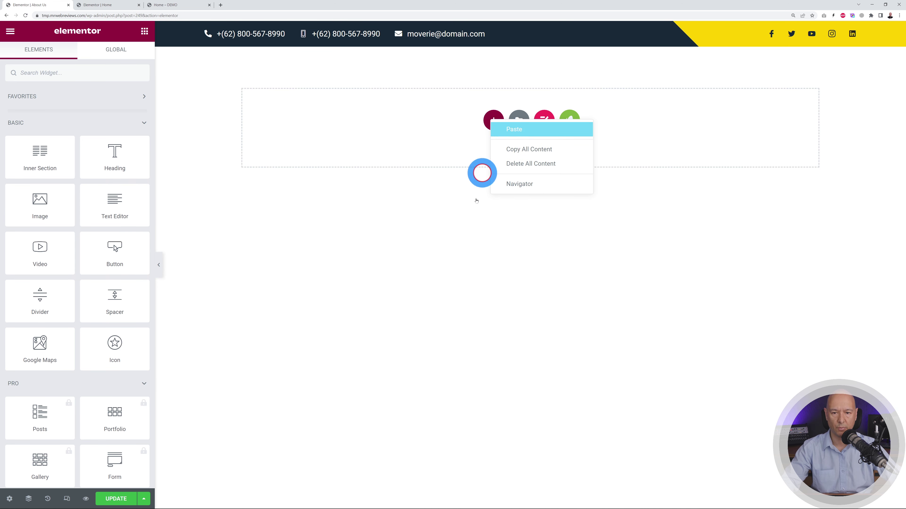
pyautogui.click(451, 215)
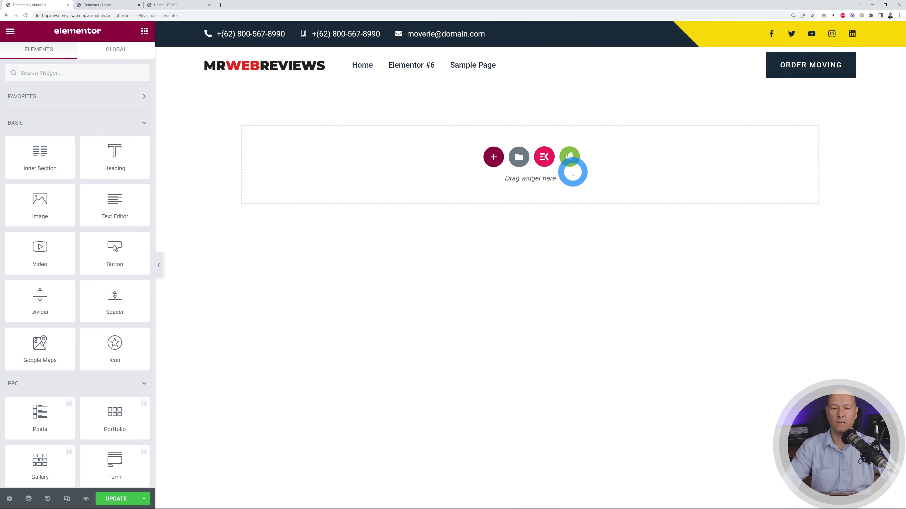
pyautogui.click(571, 163)
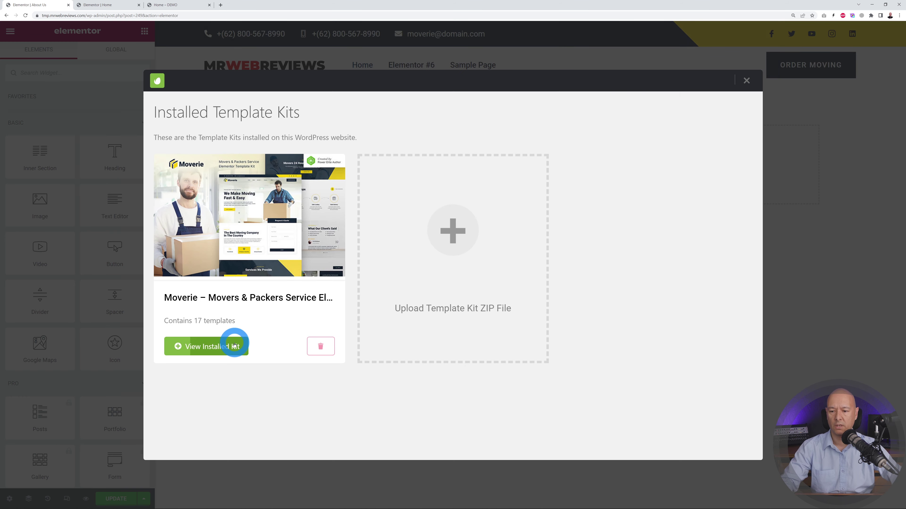
# - Insert the Moverie kit's About template, adding the banner, company stats and team cards
pyautogui.click(239, 344)
pyautogui.scroll(-5, 677, 264)
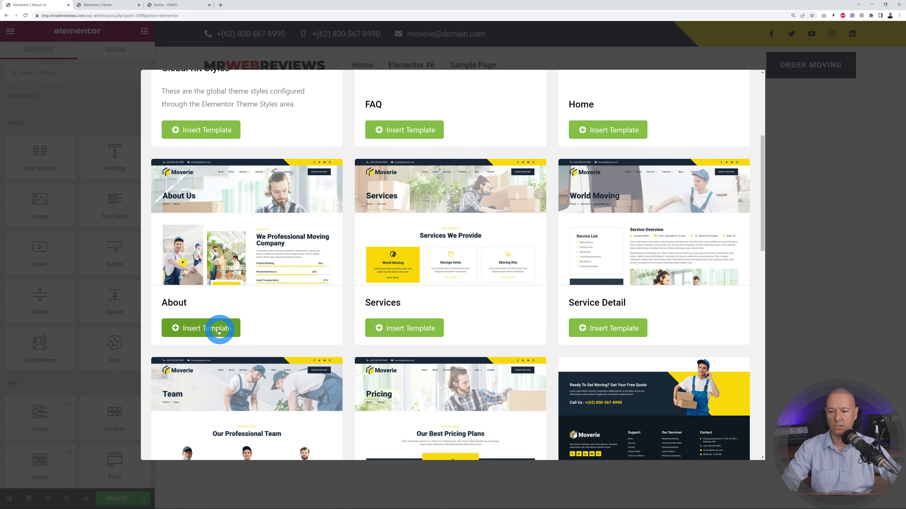
pyautogui.click(209, 332)
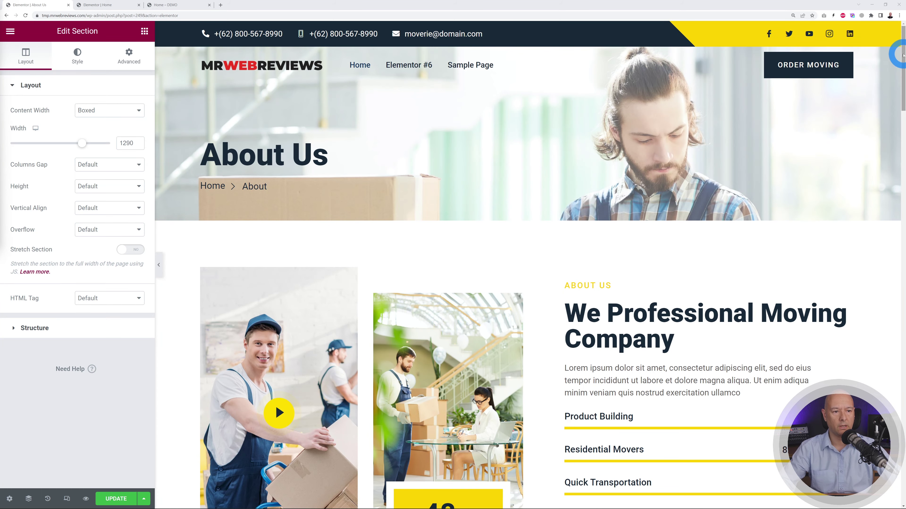
pyautogui.scroll(-2, 900, 100)
pyautogui.moveTo(899, 100); pyautogui.dragTo(901, 463)
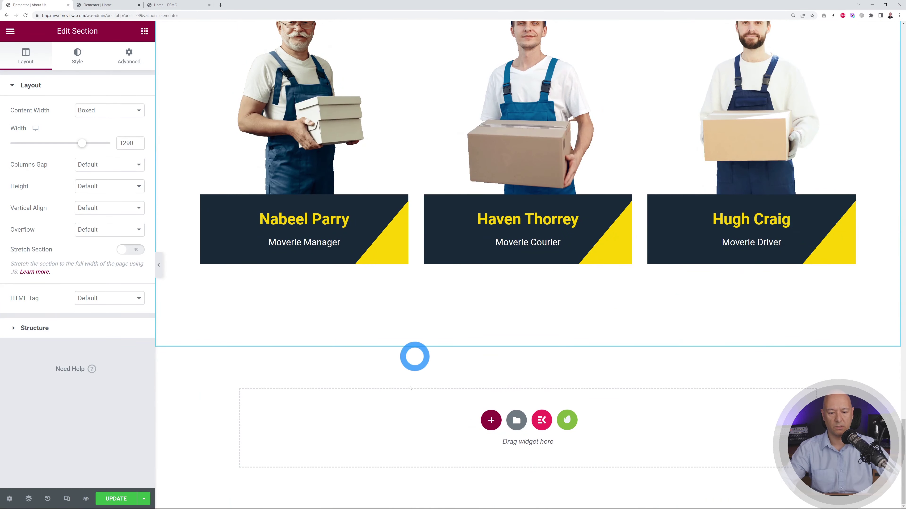
# - Copy the Home page's Ready To Get Moving call-to-action below the About Us team section
pyautogui.click(106, 5)
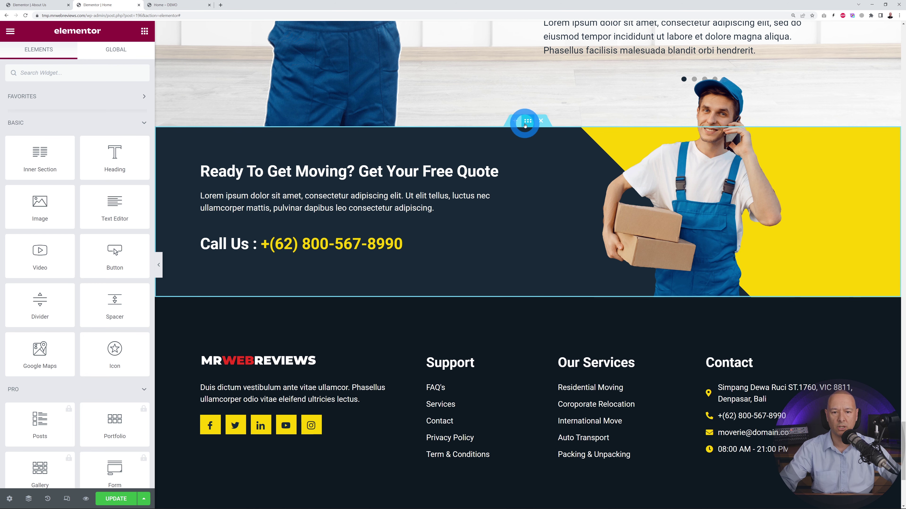
pyautogui.rightClick(527, 121)
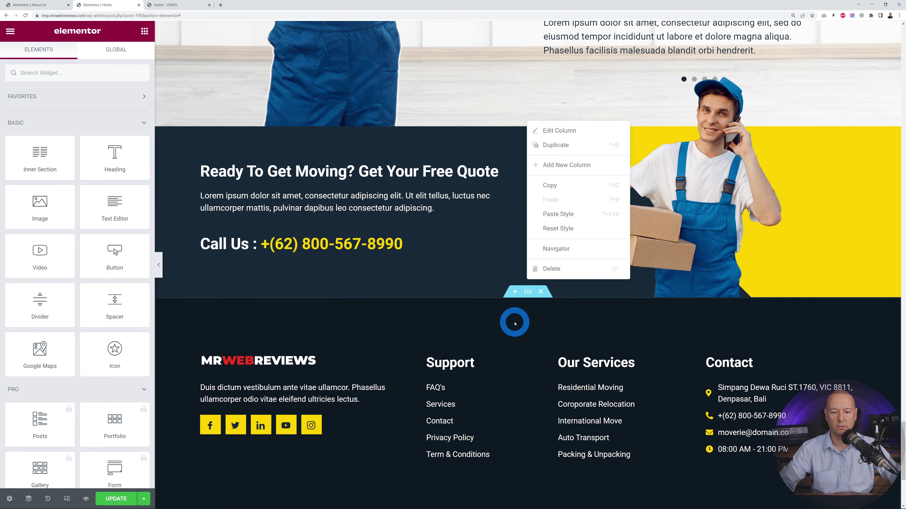
pyautogui.click(493, 178)
pyautogui.rightClick(526, 122)
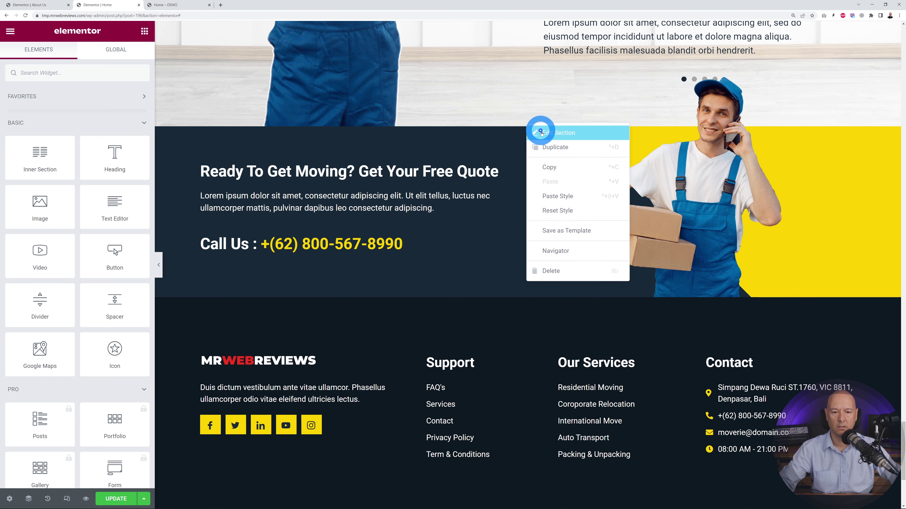
pyautogui.click(548, 170)
pyautogui.click(35, 5)
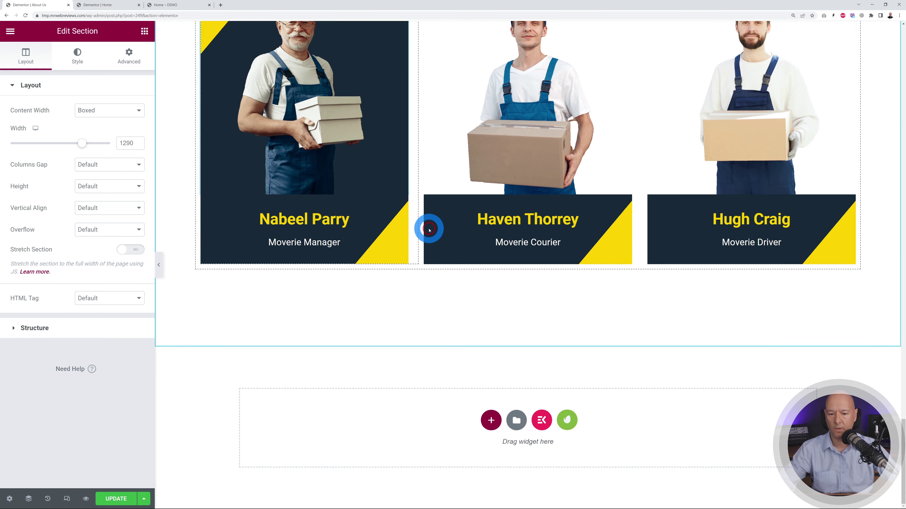
pyautogui.click(484, 423)
pyautogui.rightClick(490, 424)
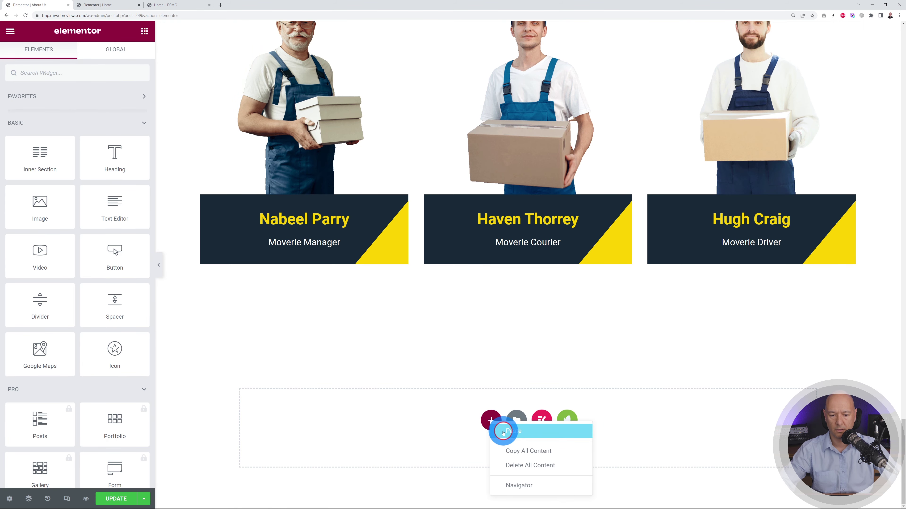
pyautogui.click(510, 425)
# - Copy the Home page's footer section into About Us below the call-to-action
pyautogui.click(104, 5)
pyautogui.click(528, 293)
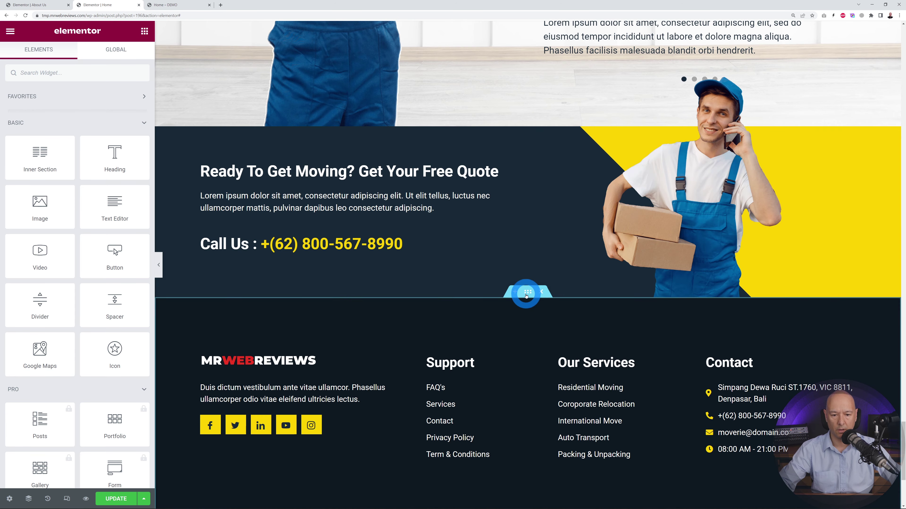
pyautogui.rightClick(528, 295)
pyautogui.click(571, 337)
pyautogui.click(37, 4)
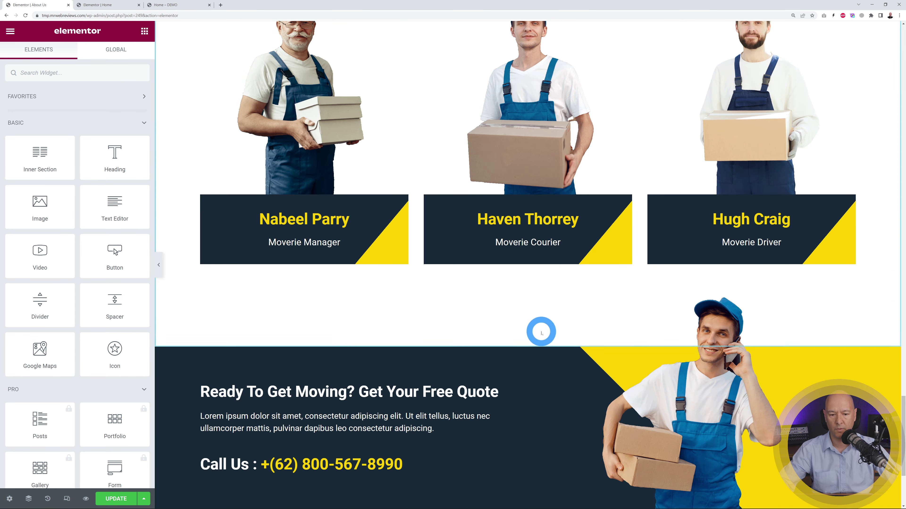
pyautogui.scroll(-4, 540, 330)
pyautogui.rightClick(492, 428)
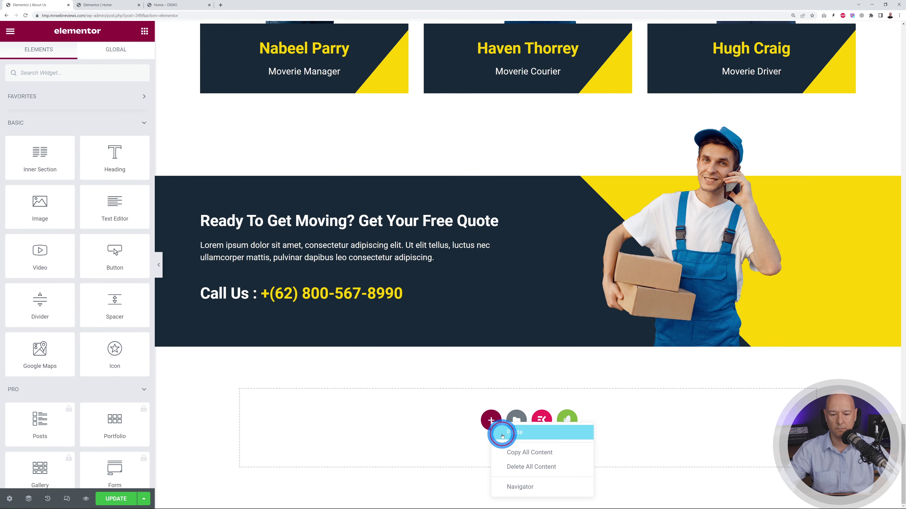
pyautogui.click(100, 5)
# - Copy the copyright bar from Home and paste it beneath the About Us footer
pyautogui.scroll(-3, 446, 235)
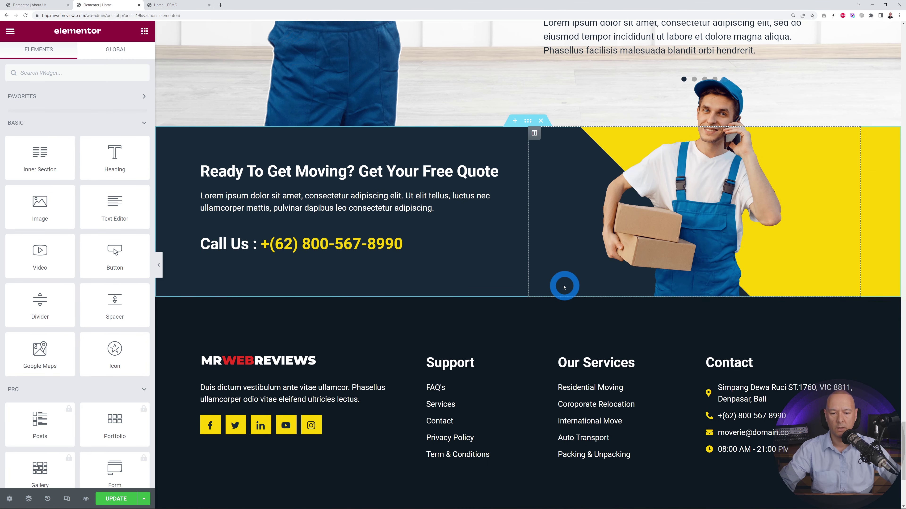
pyautogui.scroll(-2, 531, 284)
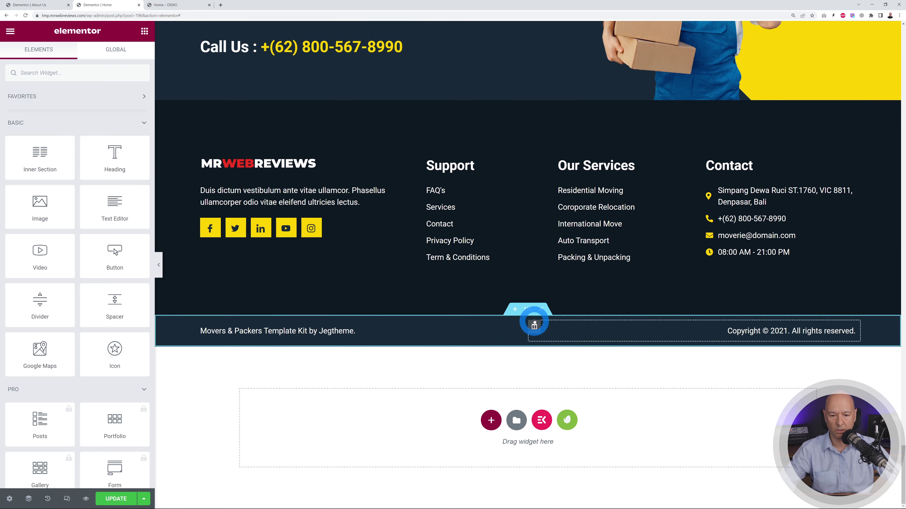
pyautogui.rightClick(528, 314)
pyautogui.click(548, 354)
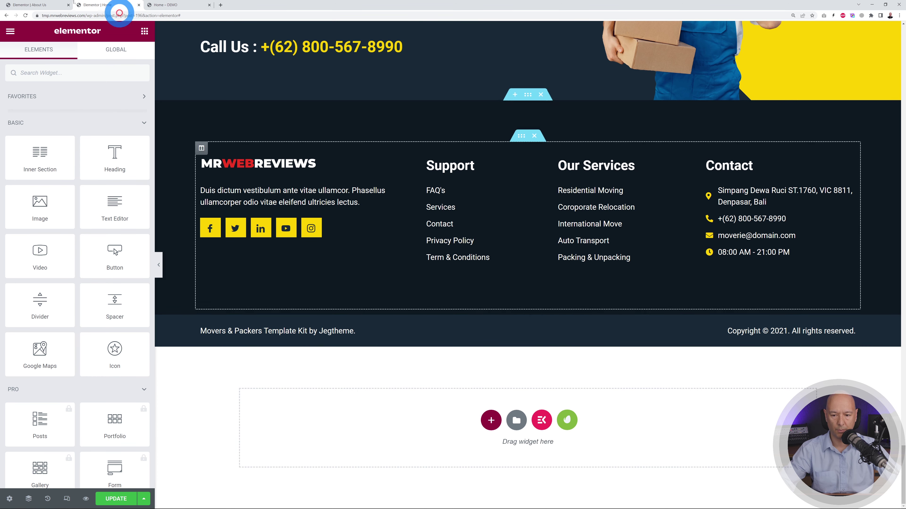
pyautogui.click(44, 4)
pyautogui.scroll(-6, 463, 386)
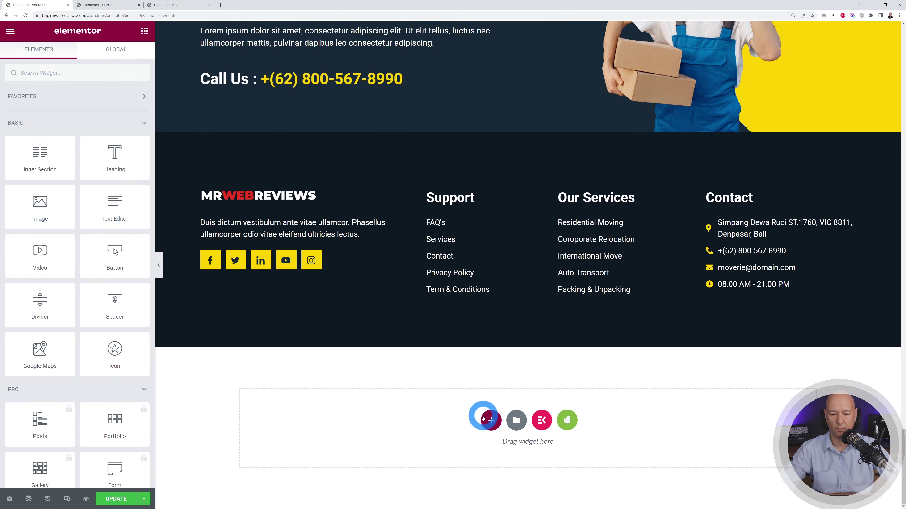
pyautogui.rightClick(488, 420)
pyautogui.click(511, 428)
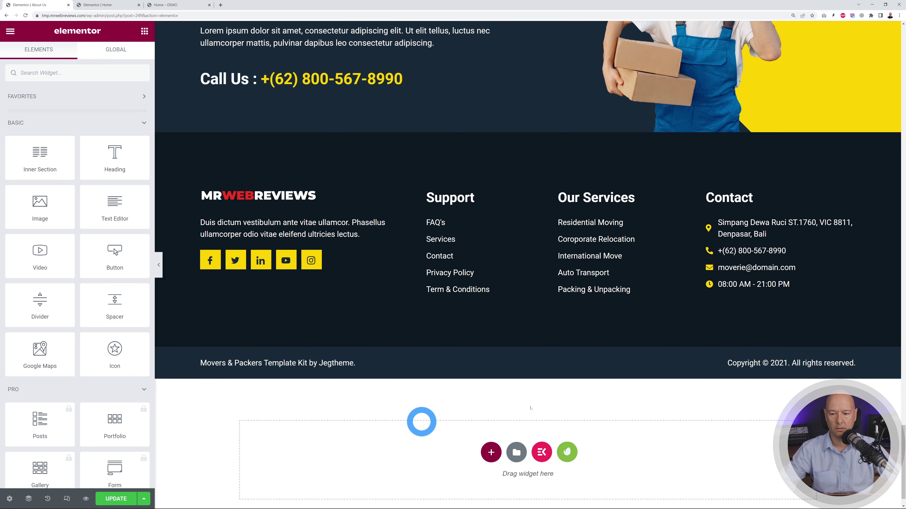
# - Save the About Us page and exit to the WordPress dashboard
pyautogui.scroll(3, 763, 407)
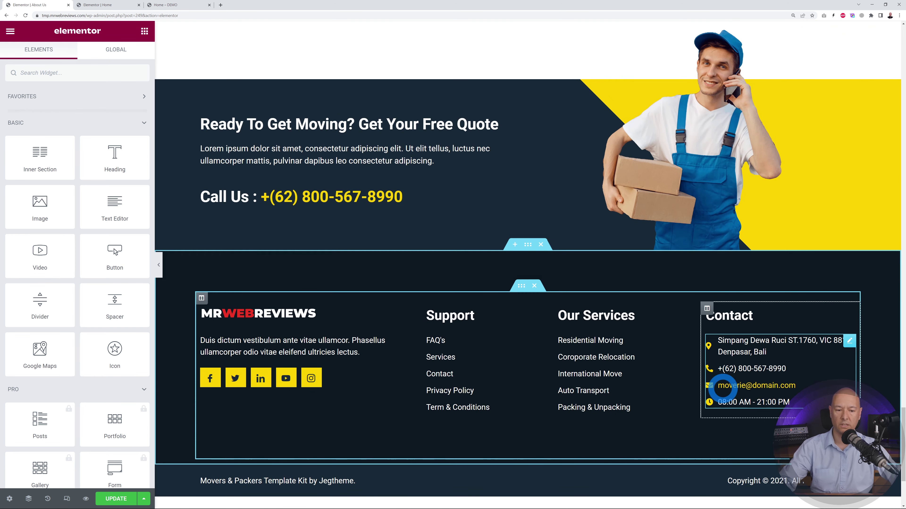
pyautogui.moveTo(902, 448); pyautogui.dragTo(901, 63)
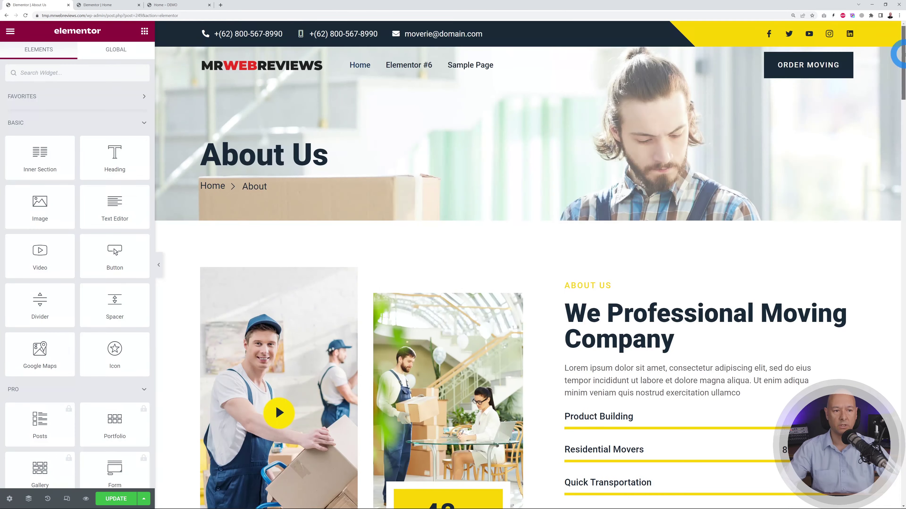
pyautogui.click(115, 499)
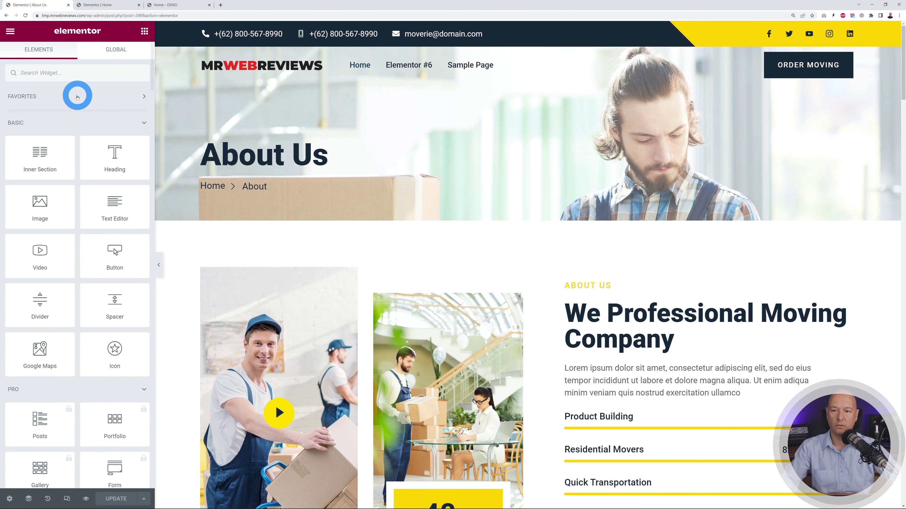
pyautogui.click(10, 33)
pyautogui.click(62, 209)
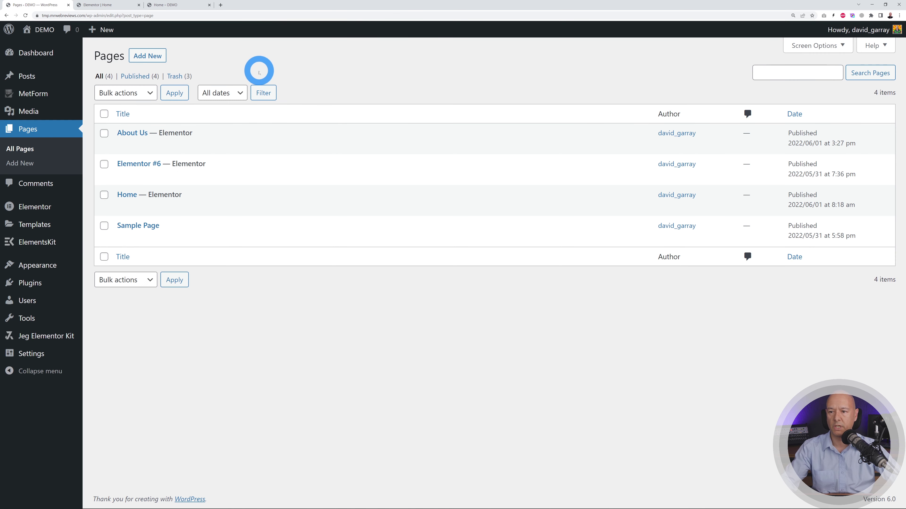
# - Add a new page titled 'Contact', publish it, and launch Elementor on it
pyautogui.click(161, 58)
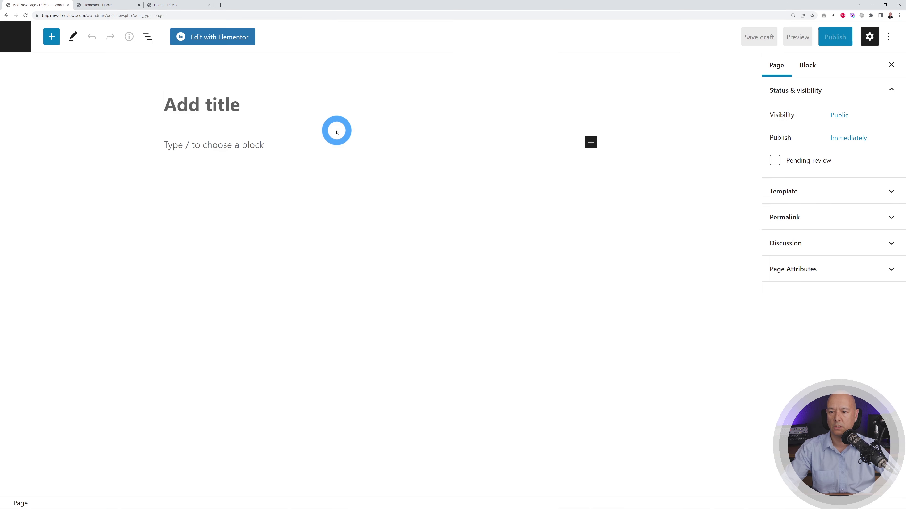
pyautogui.write('Contact')
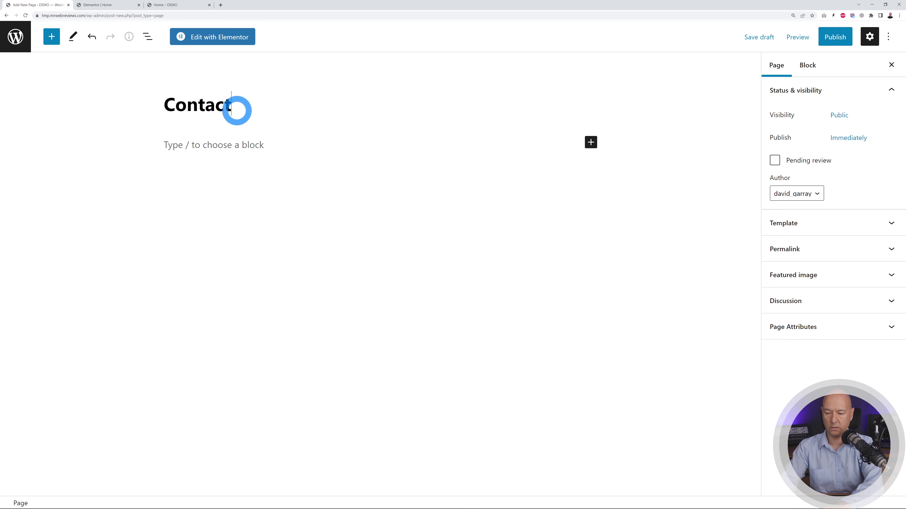
pyautogui.click(832, 40)
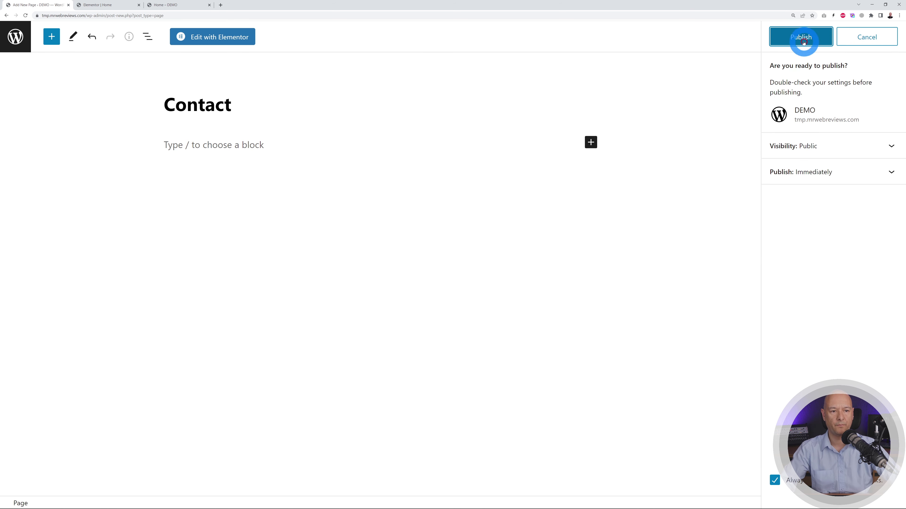
pyautogui.click(803, 38)
pyautogui.click(240, 37)
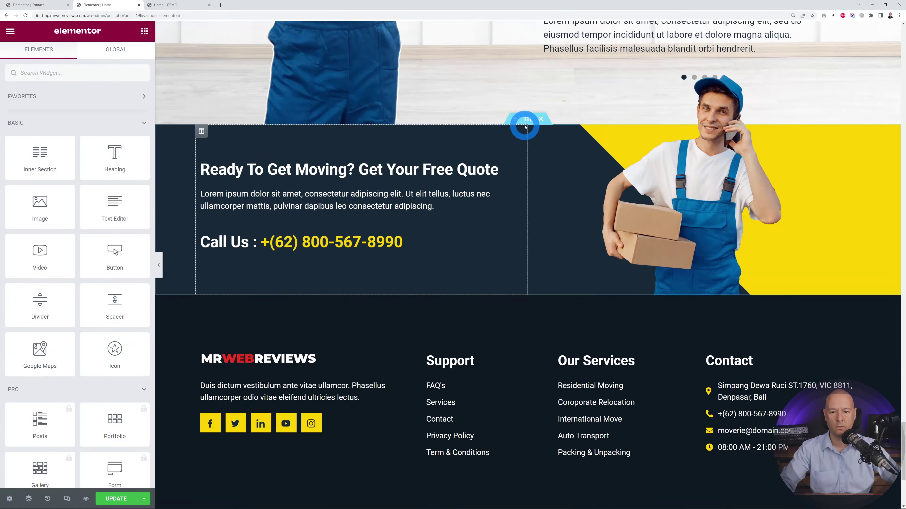
# - Scroll through the Contact page's map section, then switch to the MetForm Forms list
pyautogui.rightClick(526, 292)
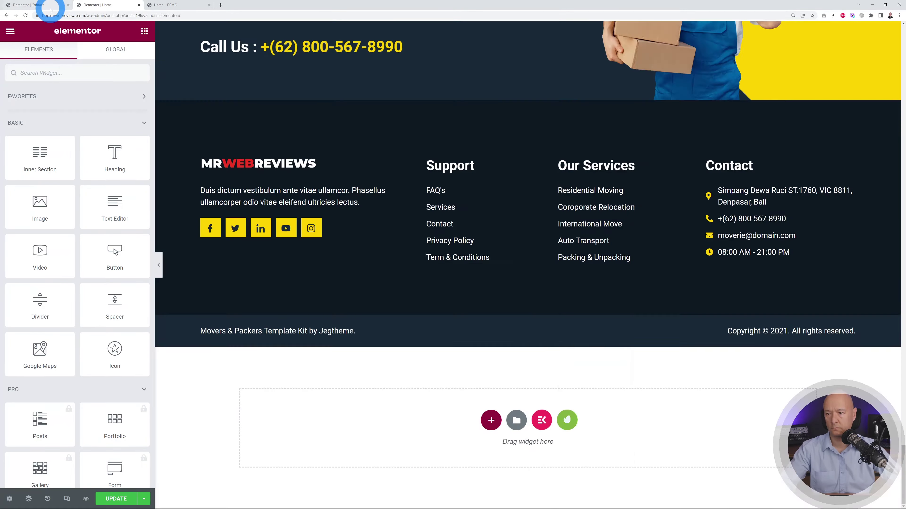
pyautogui.click(50, 8)
pyautogui.moveTo(901, 482); pyautogui.dragTo(903, 143)
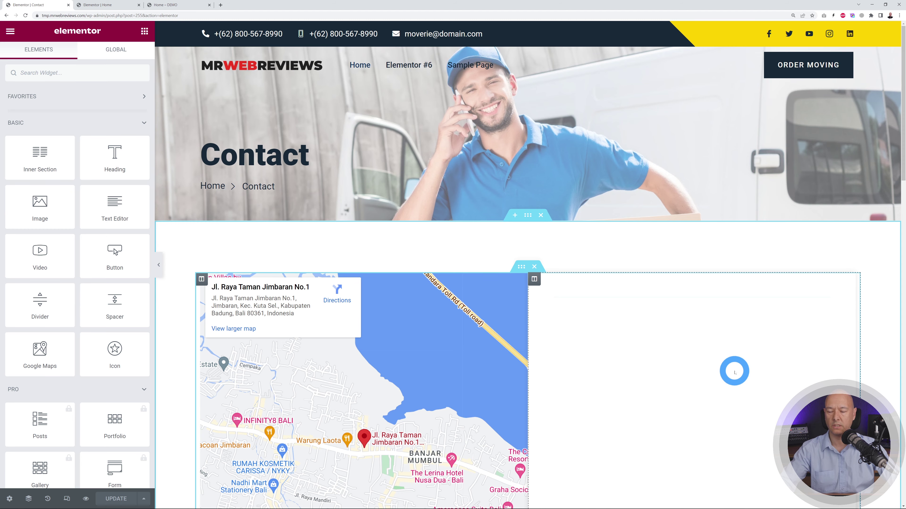
pyautogui.scroll(-5, 735, 373)
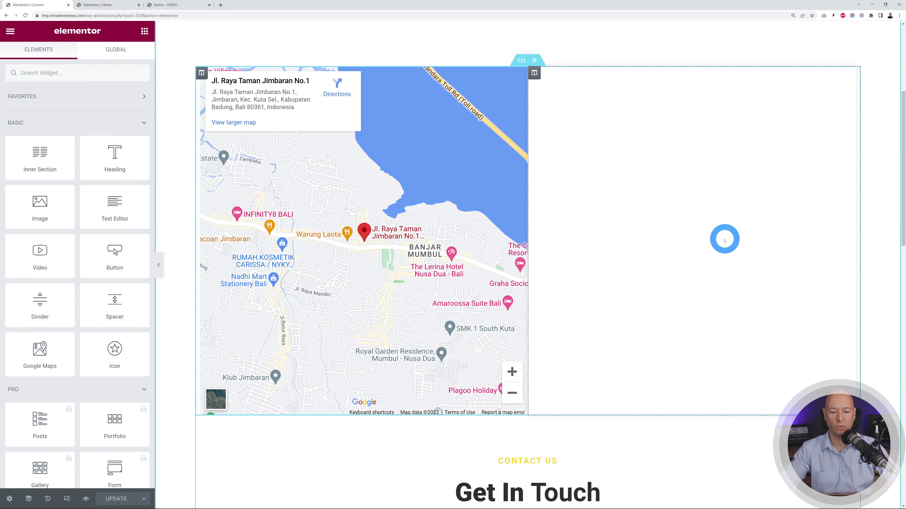
pyautogui.scroll(-3, 723, 239)
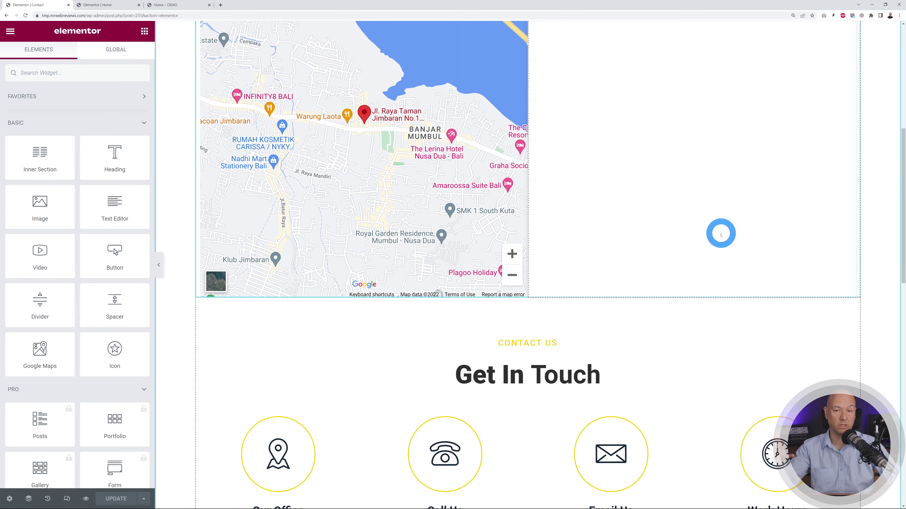
pyautogui.scroll(4, 721, 233)
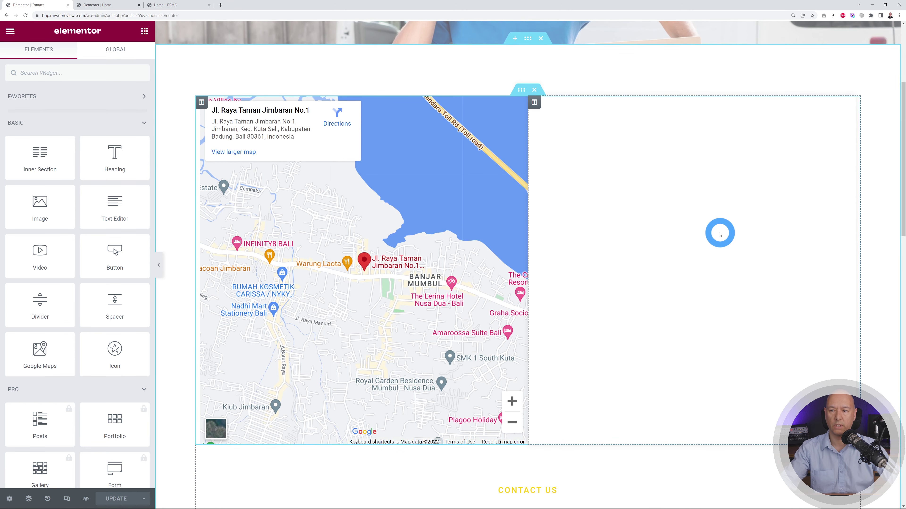
pyautogui.click(97, 5)
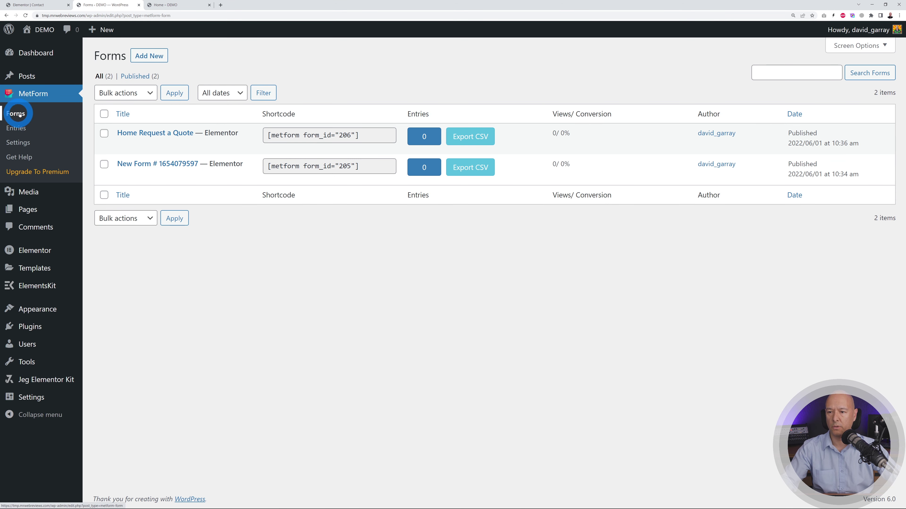
# - Start a new MetForm form titled 'Contact Page'
pyautogui.click(154, 57)
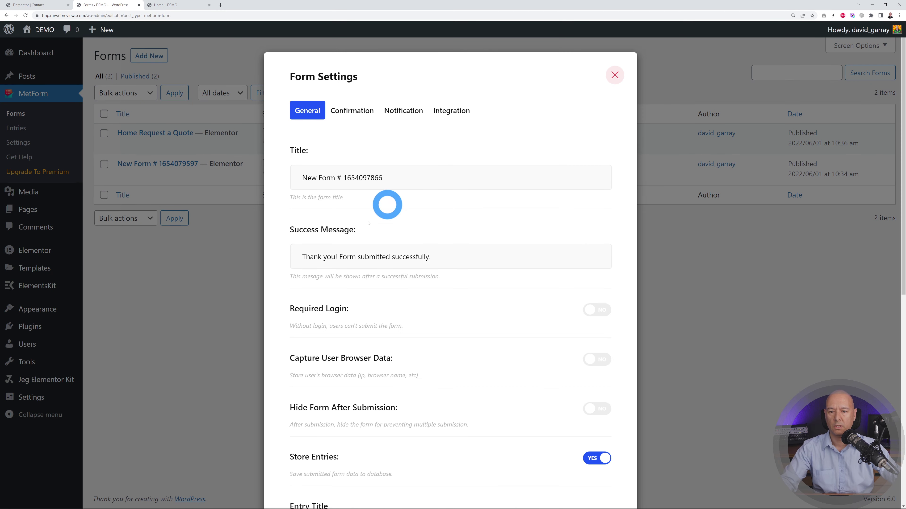
pyautogui.moveTo(306, 176); pyautogui.dragTo(463, 176)
pyautogui.write('Con')
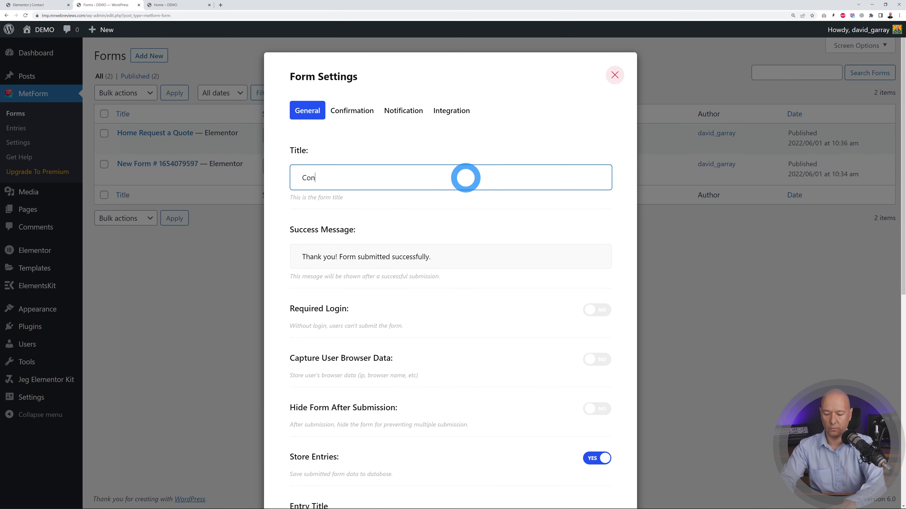
pyautogui.write('tact Page')
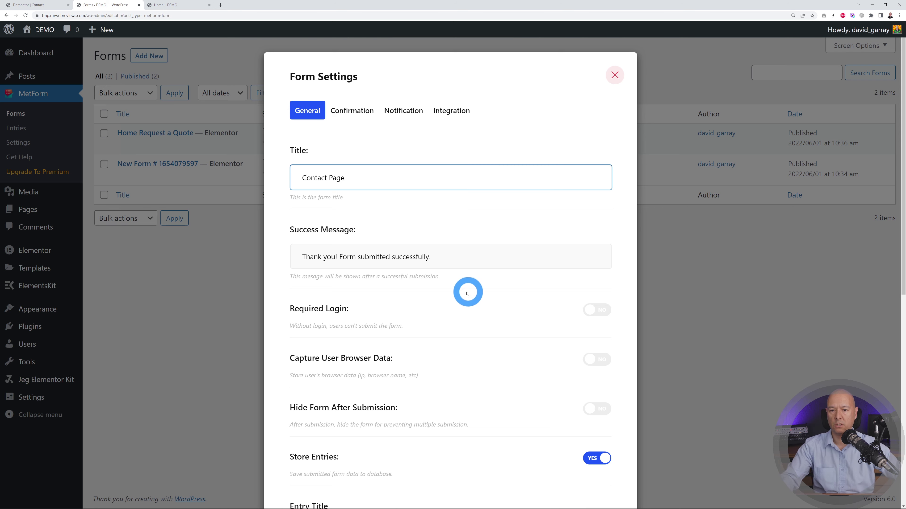
pyautogui.scroll(-8, 465, 291)
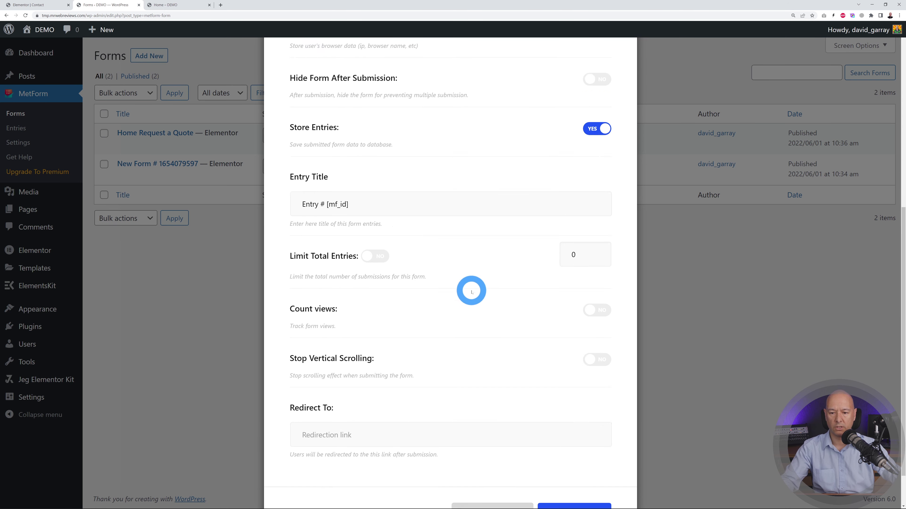
pyautogui.scroll(8, 465, 294)
# - Turn on admin notification mail to the site's contact e-mail address and open the form in Elementor
pyautogui.click(348, 115)
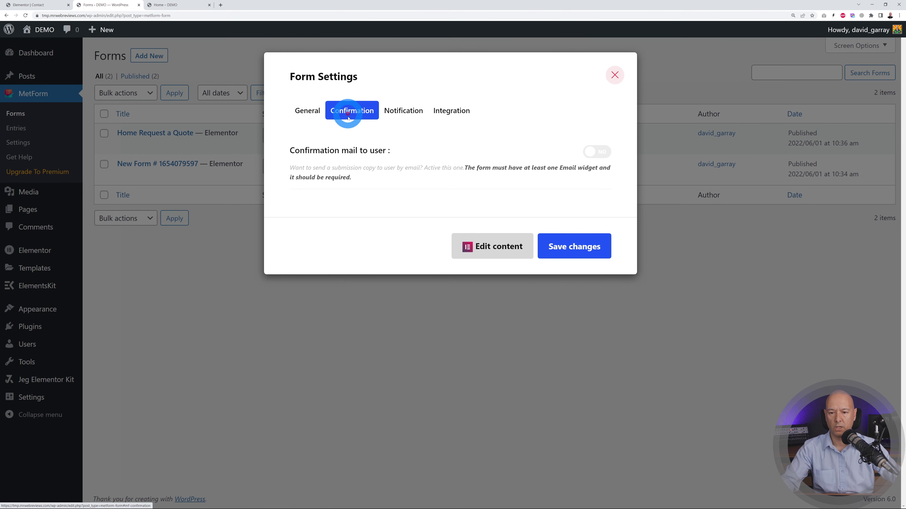
pyautogui.click(411, 114)
pyautogui.click(608, 153)
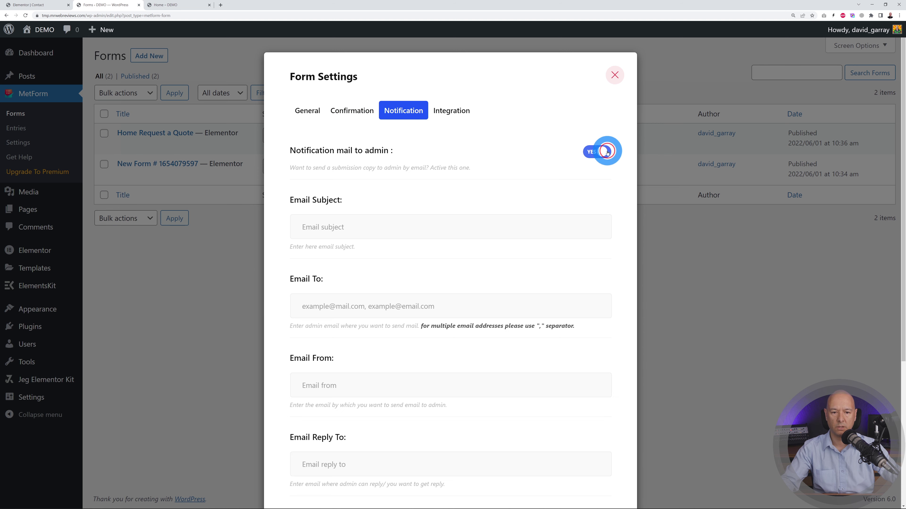
pyautogui.click(476, 301)
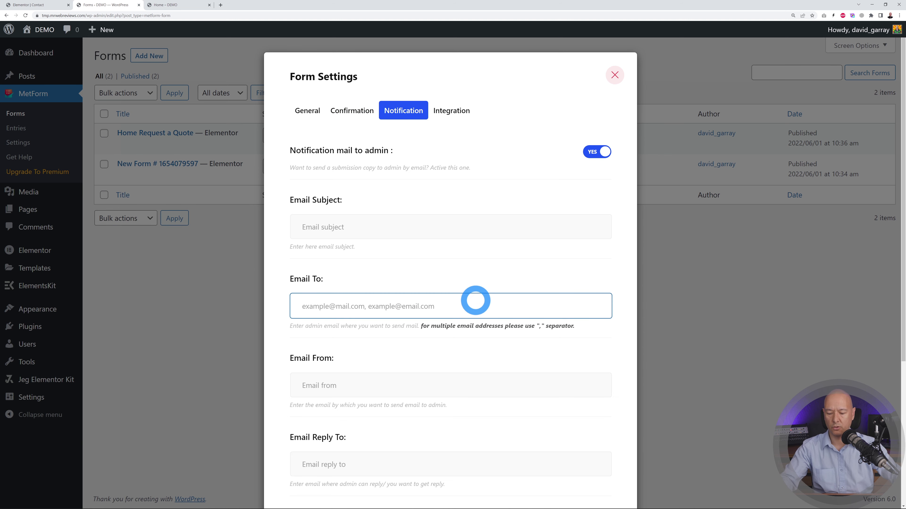
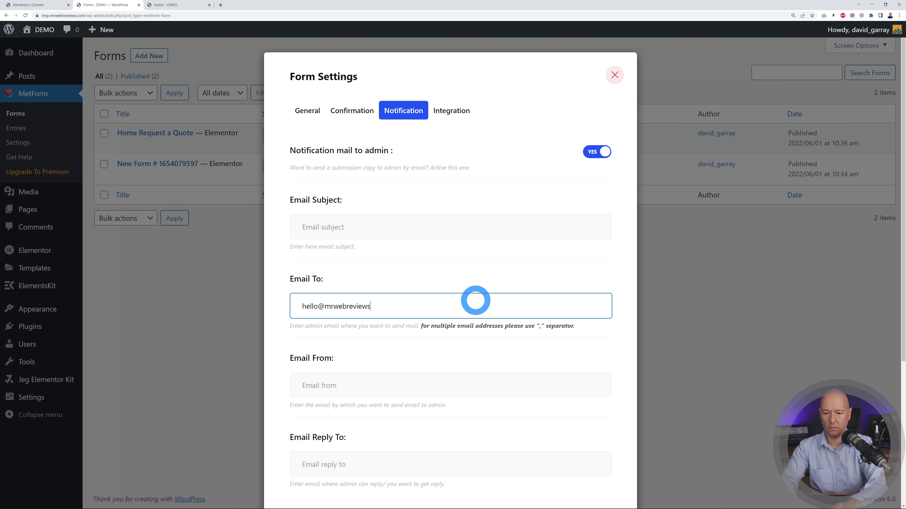
pyautogui.scroll(-5, 475, 301)
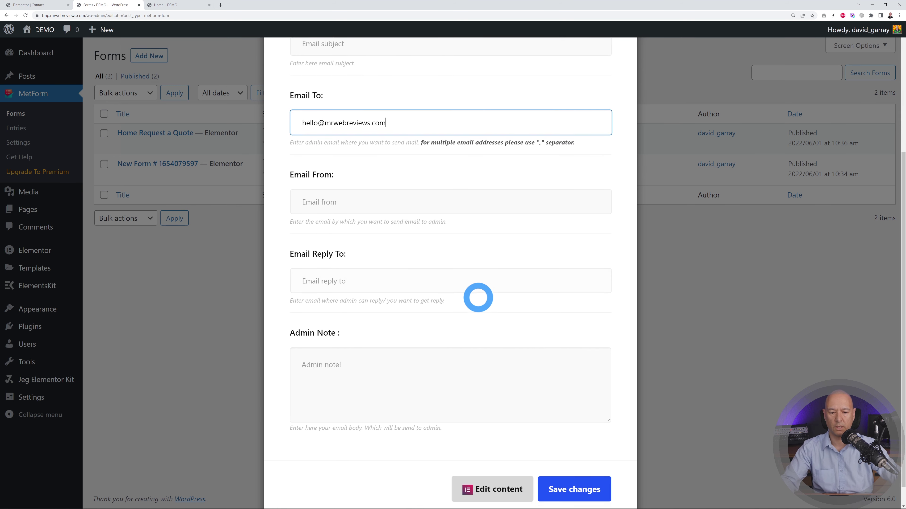
pyautogui.click(487, 470)
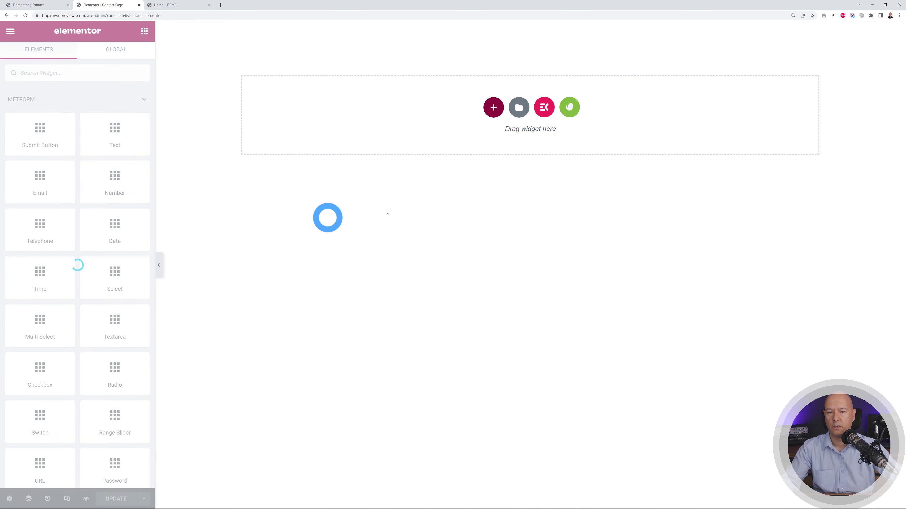
# - Add a one-column section with a Text field labelled and placeholdered 'Name'
pyautogui.click(492, 109)
pyautogui.click(402, 134)
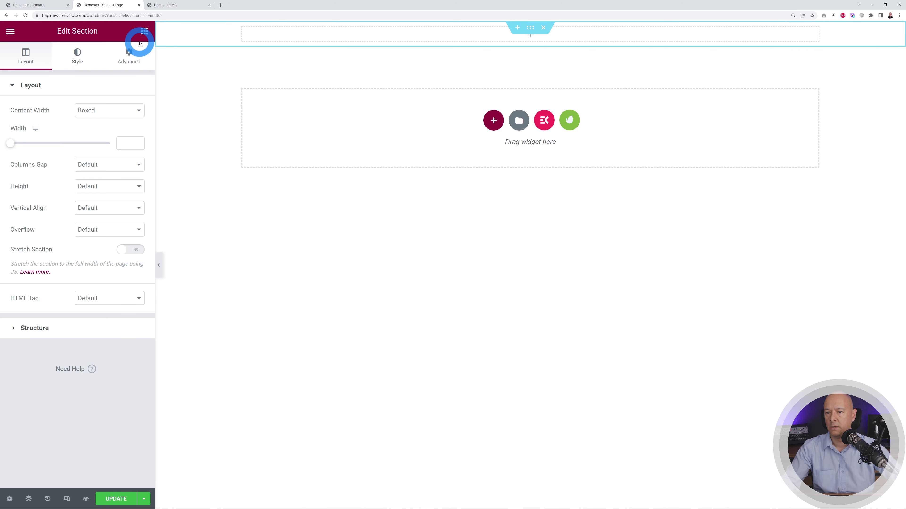
pyautogui.click(144, 32)
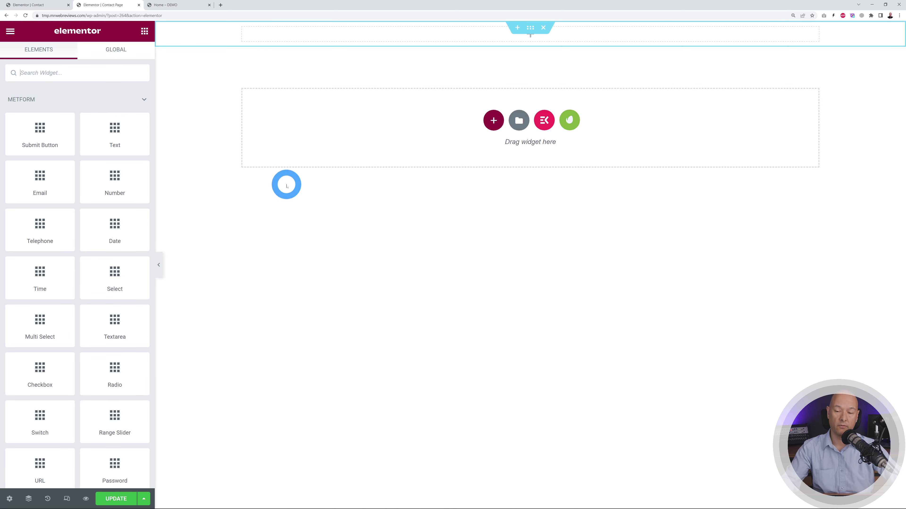
pyautogui.moveTo(242, 74); pyautogui.dragTo(305, 36)
pyautogui.moveTo(107, 191); pyautogui.dragTo(23, 189)
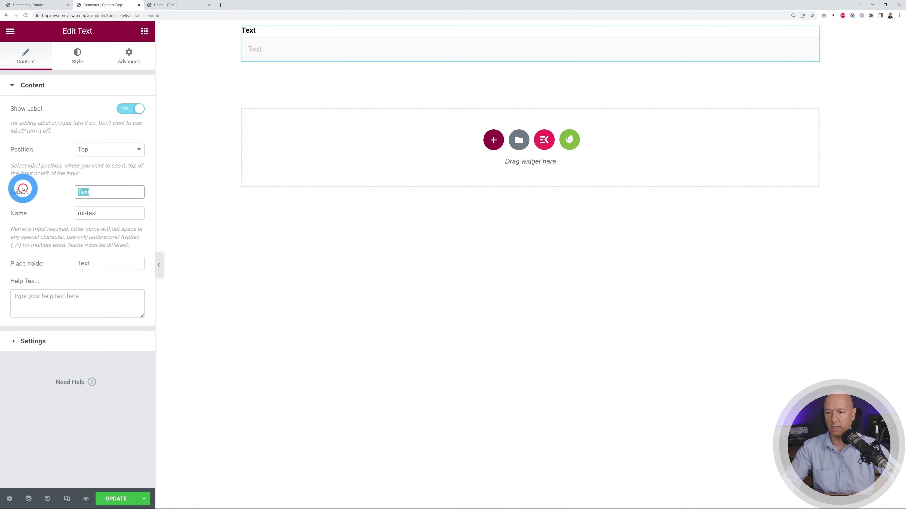
pyautogui.write('Name')
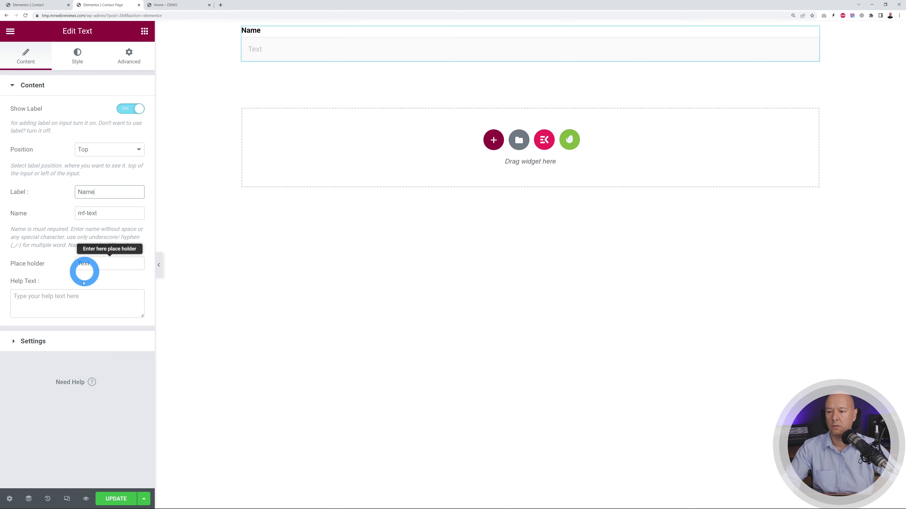
pyautogui.moveTo(104, 192); pyautogui.dragTo(40, 196)
pyautogui.hotkey('ctrl', 'c')
pyautogui.doubleClick(111, 263)
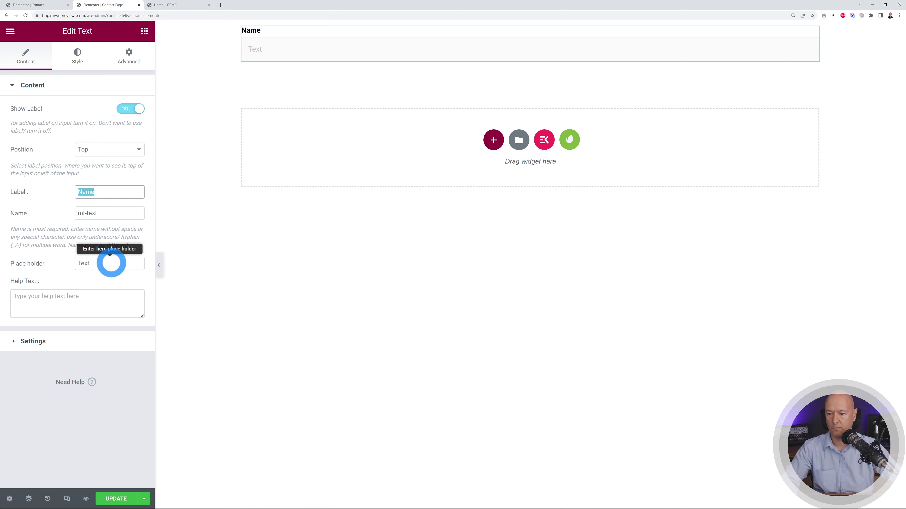
pyautogui.hotkey('ctrl', 'v')
pyautogui.click(137, 53)
# - Add an Email field and a Textarea with 'Request' as its label and placeholder
pyautogui.click(144, 31)
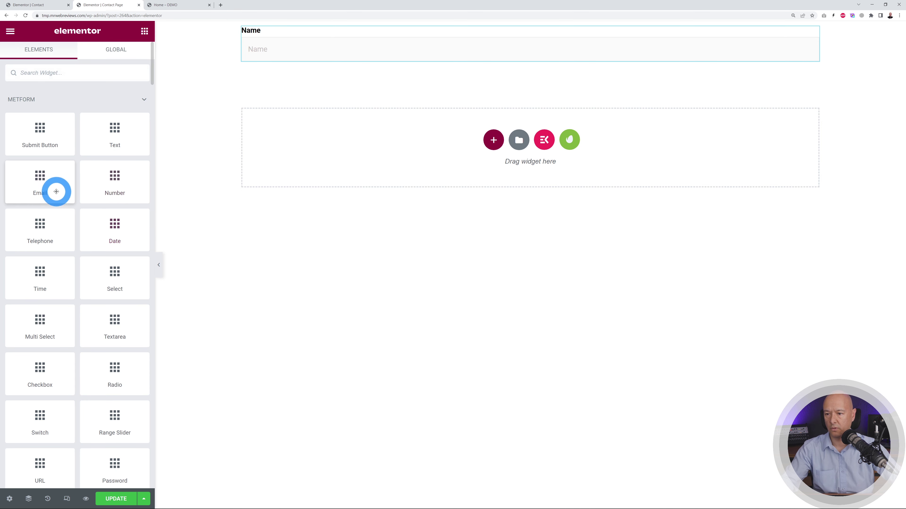
pyautogui.moveTo(57, 192); pyautogui.dragTo(287, 63)
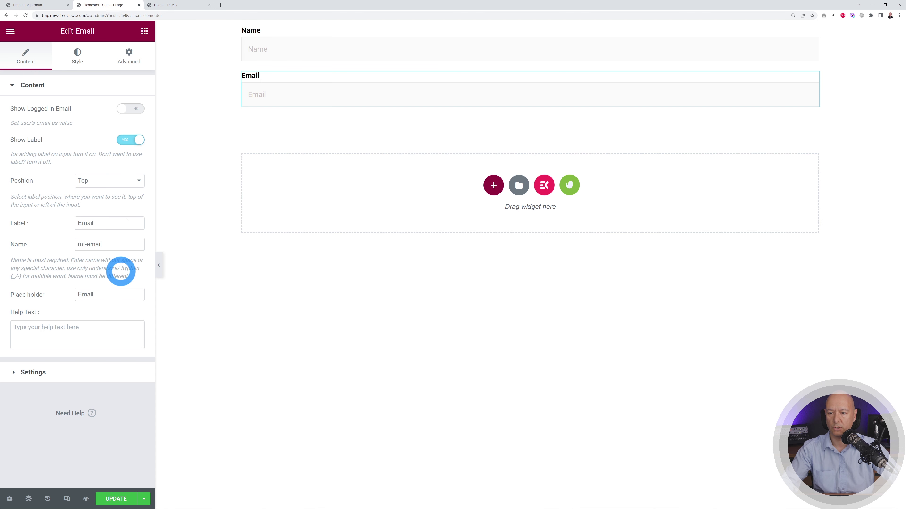
pyautogui.click(145, 36)
pyautogui.moveTo(125, 263); pyautogui.dragTo(124, 287)
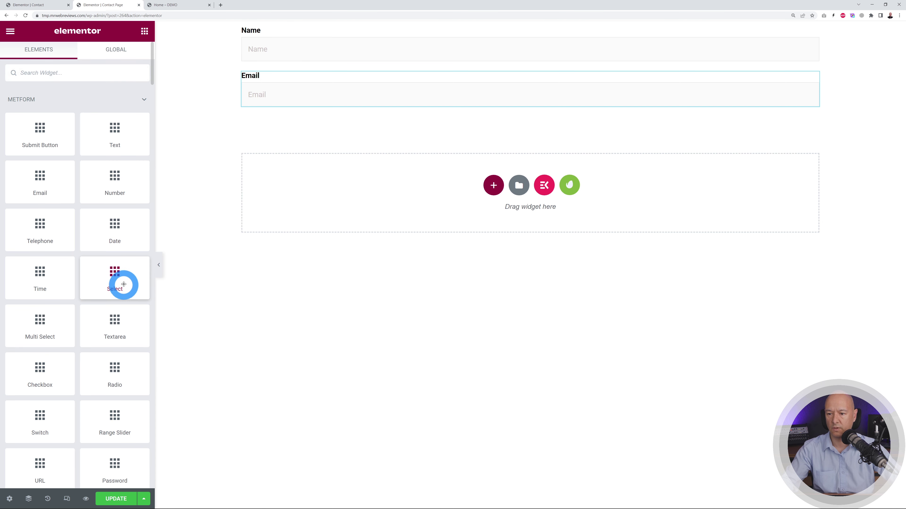
pyautogui.moveTo(139, 321); pyautogui.dragTo(282, 121)
pyautogui.moveTo(107, 192); pyautogui.dragTo(8, 191)
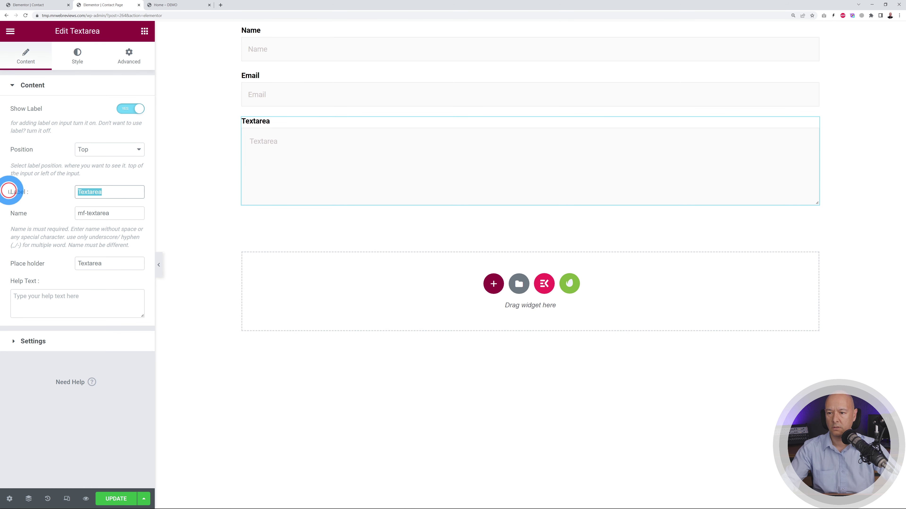
pyautogui.write('Re')
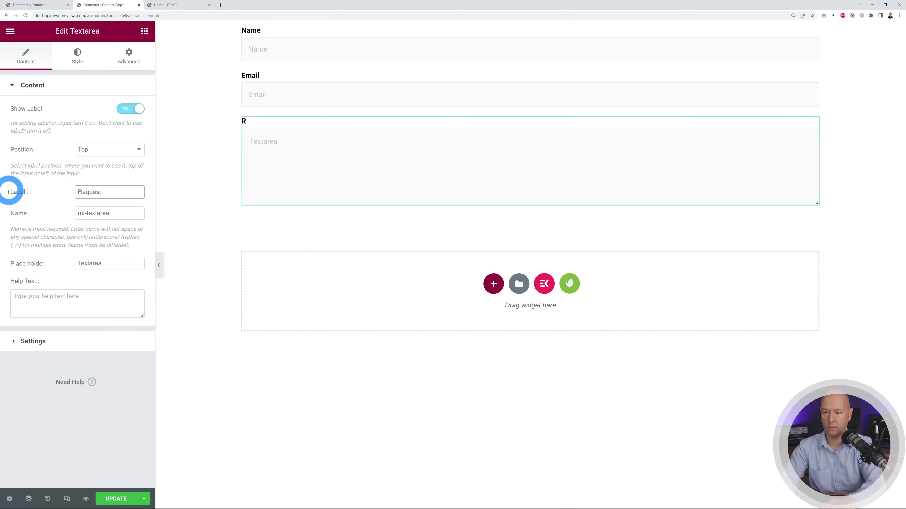
pyautogui.write('quest')
pyautogui.moveTo(130, 193); pyautogui.dragTo(8, 198)
pyautogui.hotkey('ctrl', 'c')
pyautogui.doubleClick(115, 263)
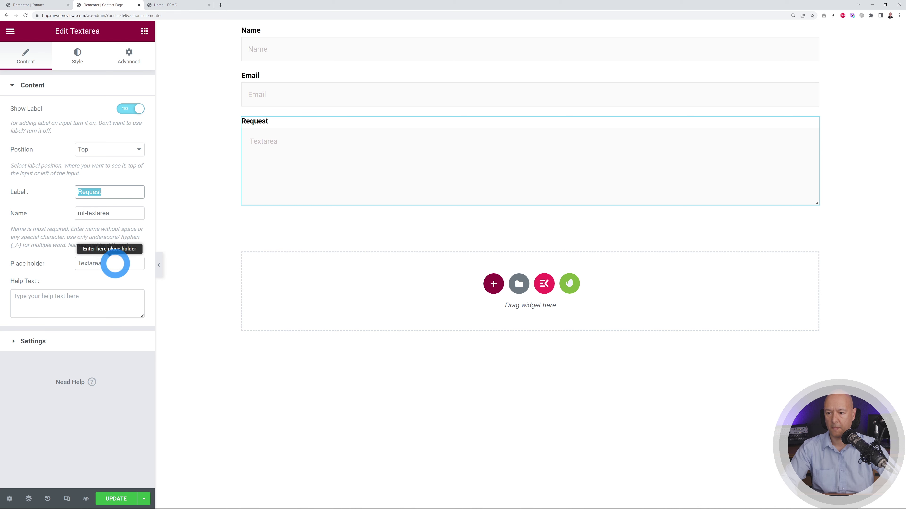
pyautogui.hotkey('ctrl', 'v')
# - Add a submit button labelled 'Submit' and update the form
pyautogui.click(145, 33)
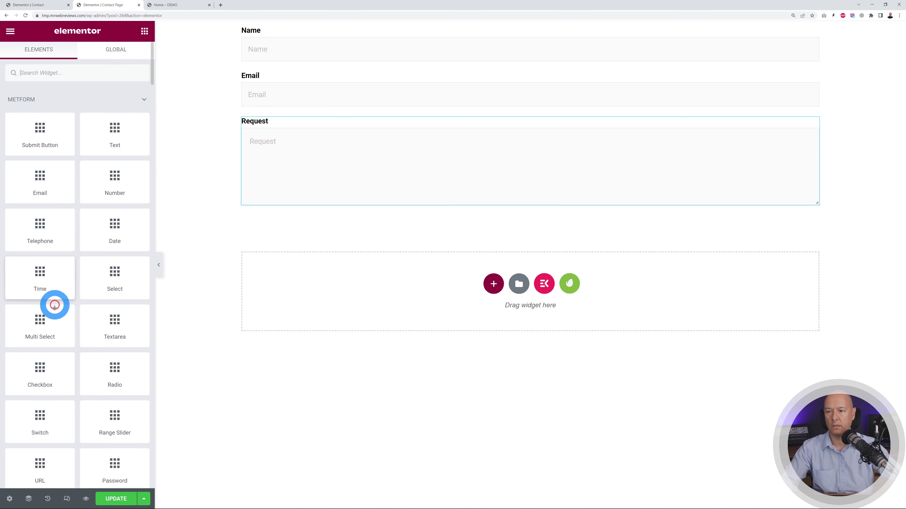
pyautogui.scroll(-5, 108, 249)
pyautogui.scroll(5, 99, 403)
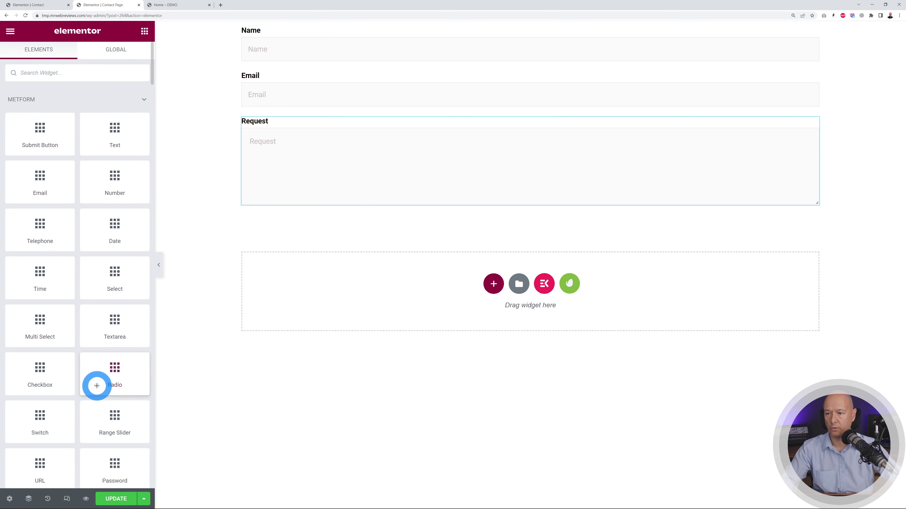
pyautogui.moveTo(41, 132); pyautogui.dragTo(500, 208)
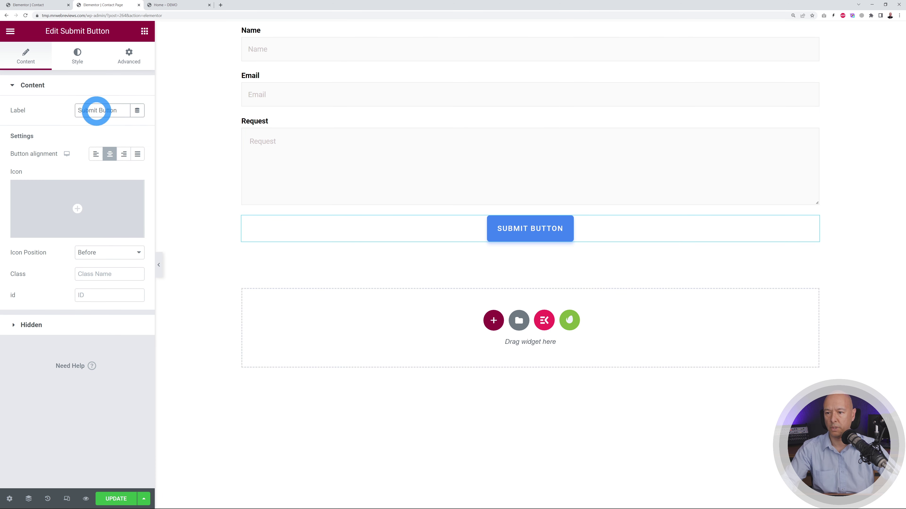
pyautogui.press('BackSpace')
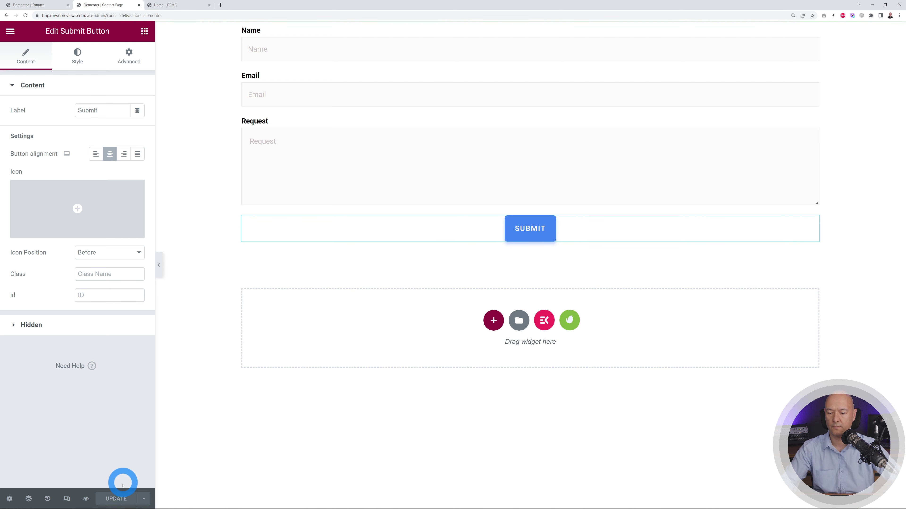
pyautogui.click(44, 56)
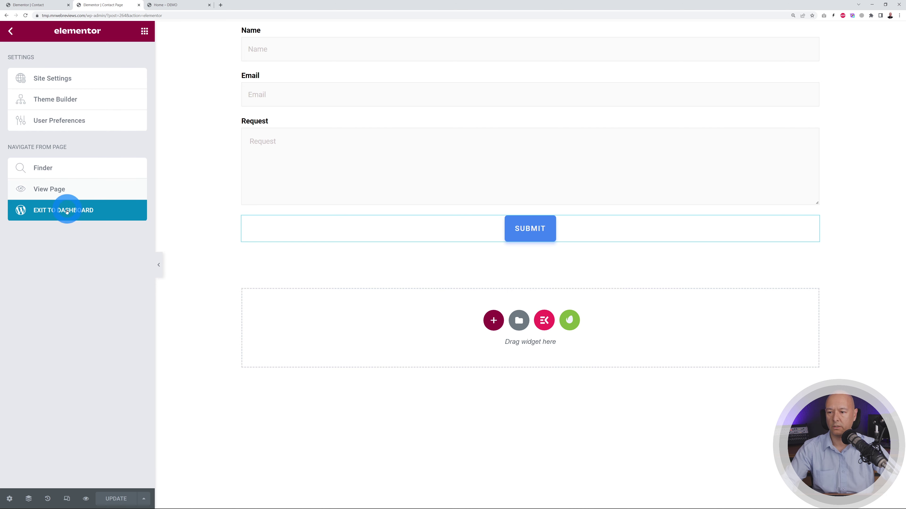
# - Leave the form editor and return to the Contact page's Elementor editor
pyautogui.click(64, 211)
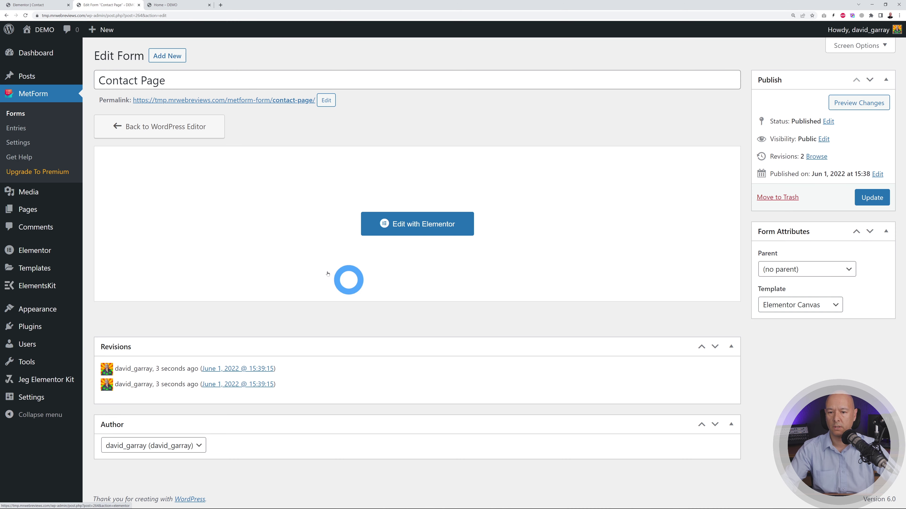
pyautogui.click(17, 113)
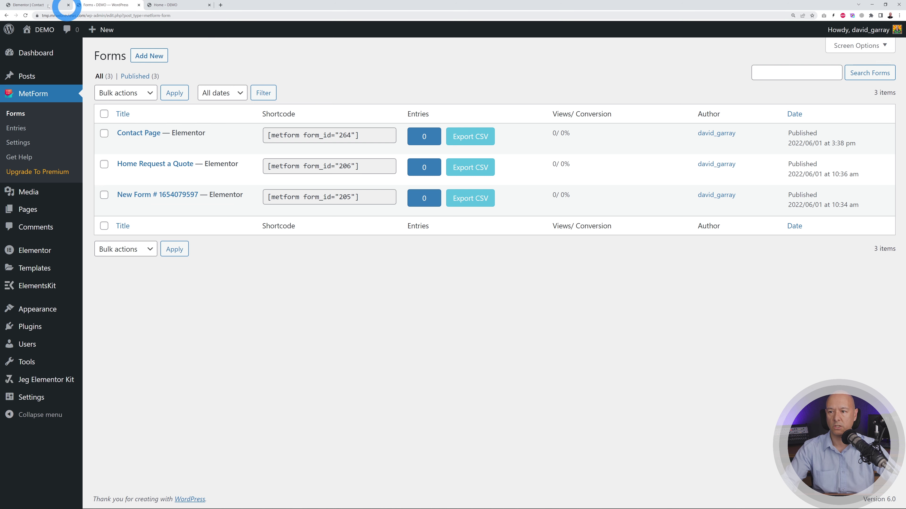
pyautogui.click(29, 4)
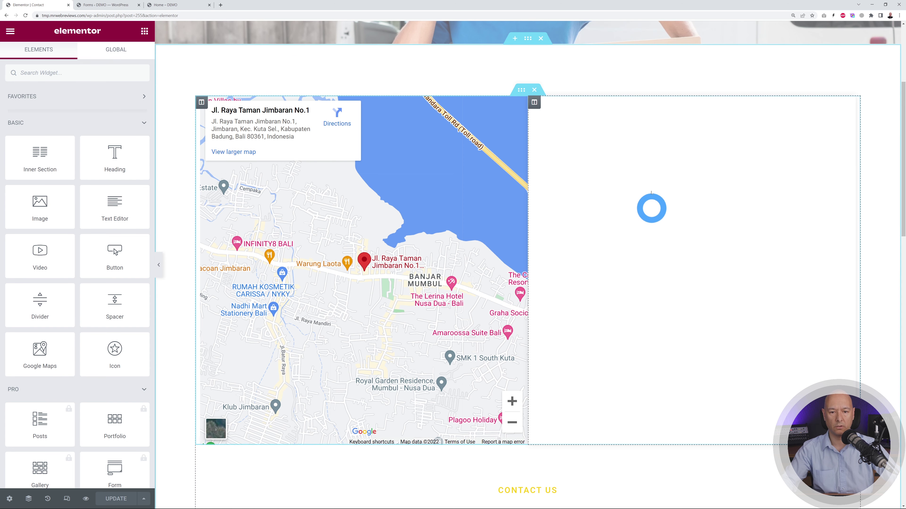
# - Drop a MetForm widget beside the map, load the Contact Page form, and update the page
pyautogui.click(93, 71)
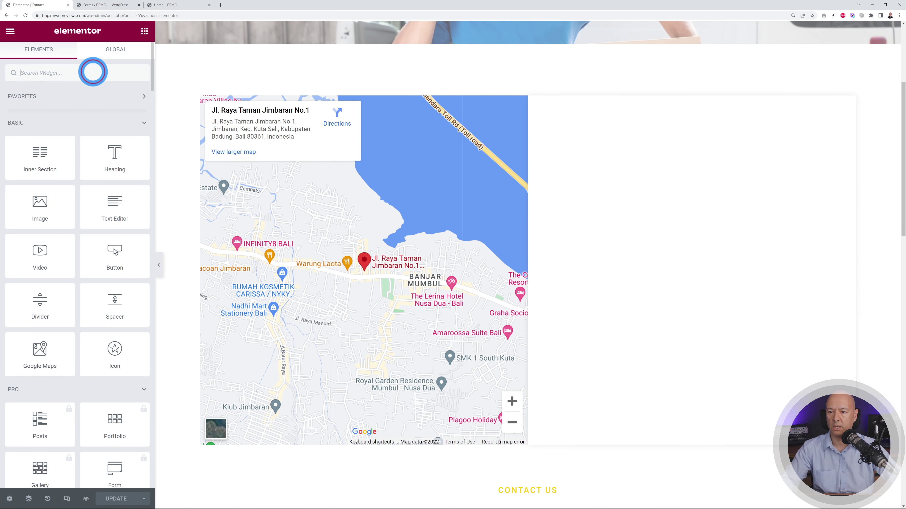
pyautogui.write('form')
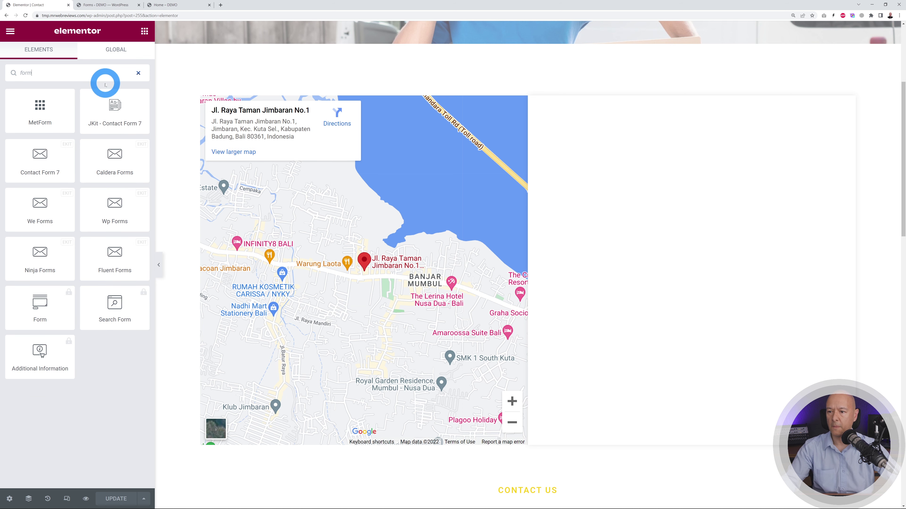
pyautogui.moveTo(58, 111); pyautogui.dragTo(611, 125)
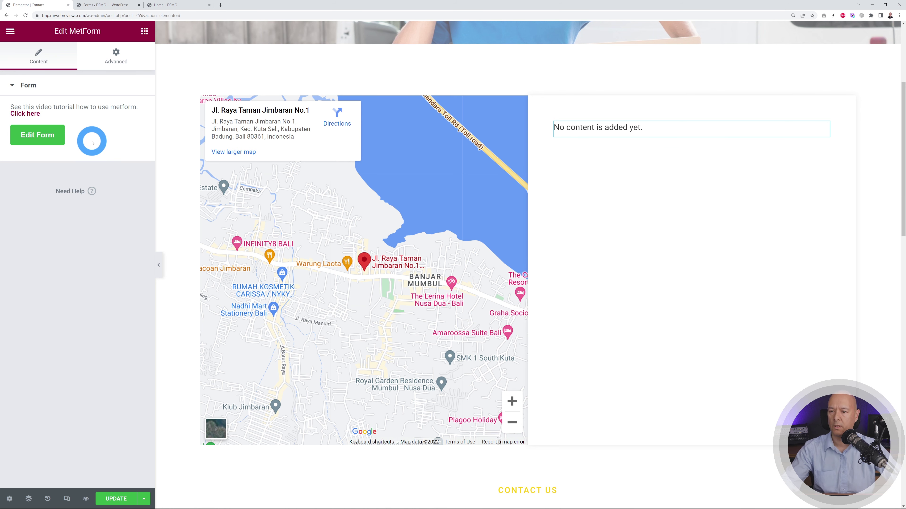
pyautogui.click(49, 134)
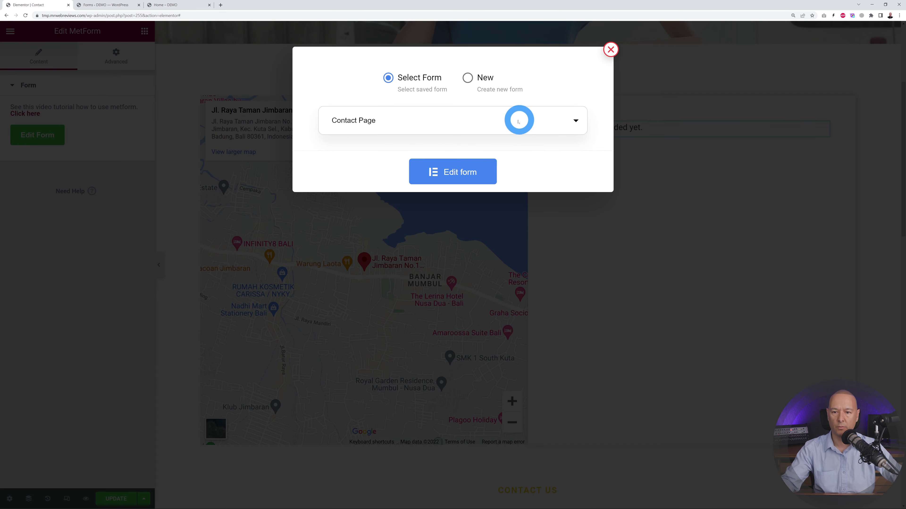
pyautogui.click(466, 173)
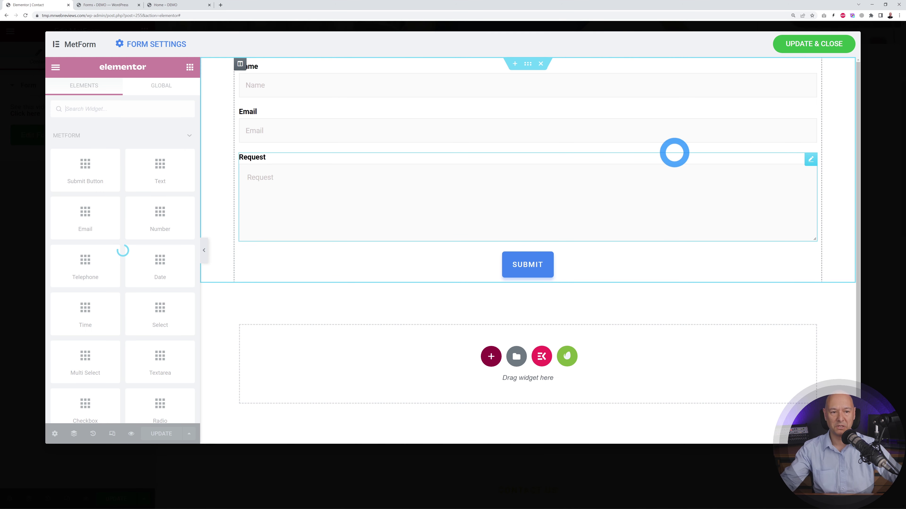
pyautogui.click(813, 47)
pyautogui.click(123, 220)
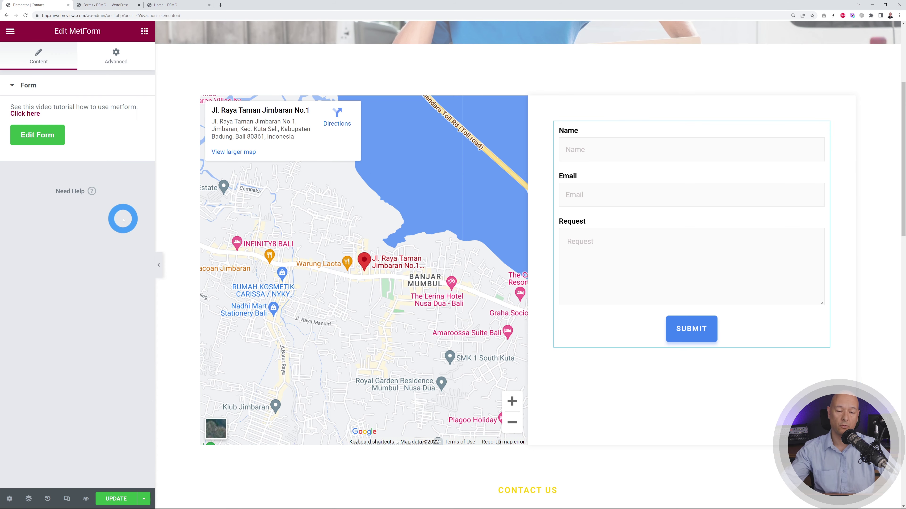
pyautogui.moveTo(123, 220); pyautogui.dragTo(89, 431)
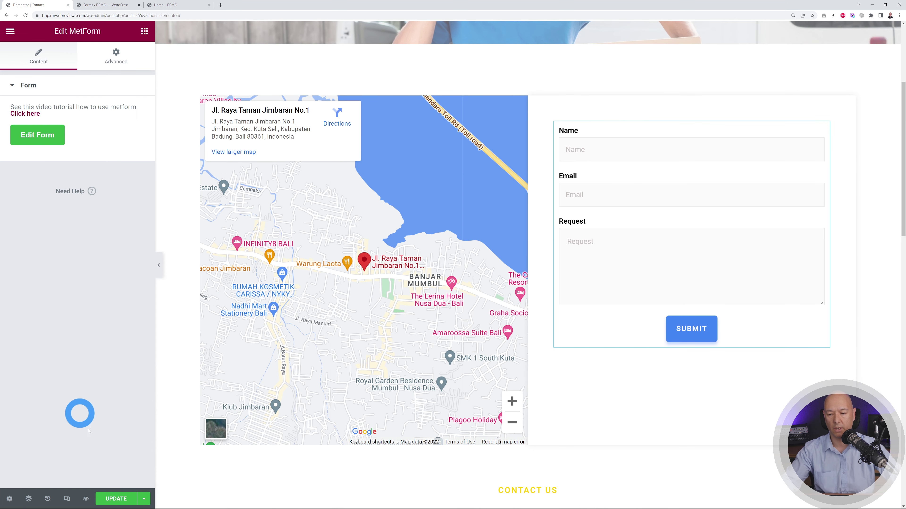
pyautogui.click(114, 501)
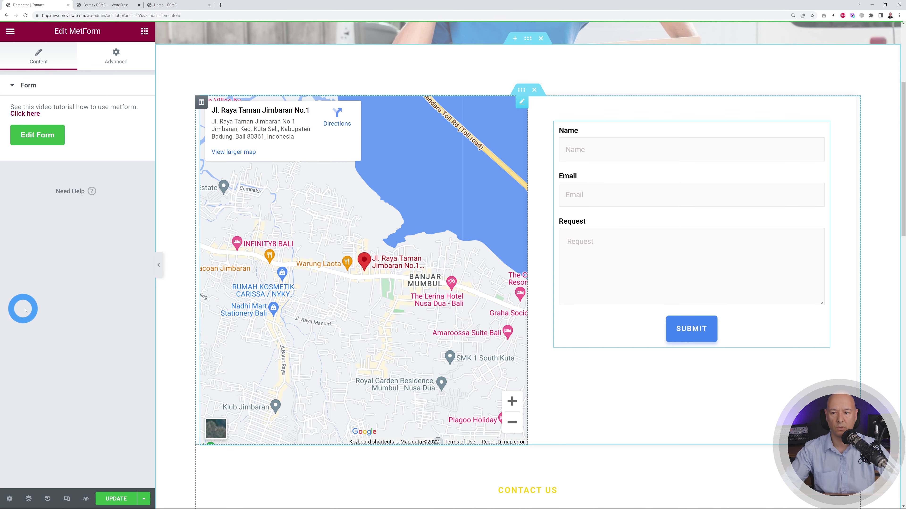
# - Scroll through the Contact page to Get In Touch, then switch to the Forms tab
pyautogui.scroll(-7, 746, 285)
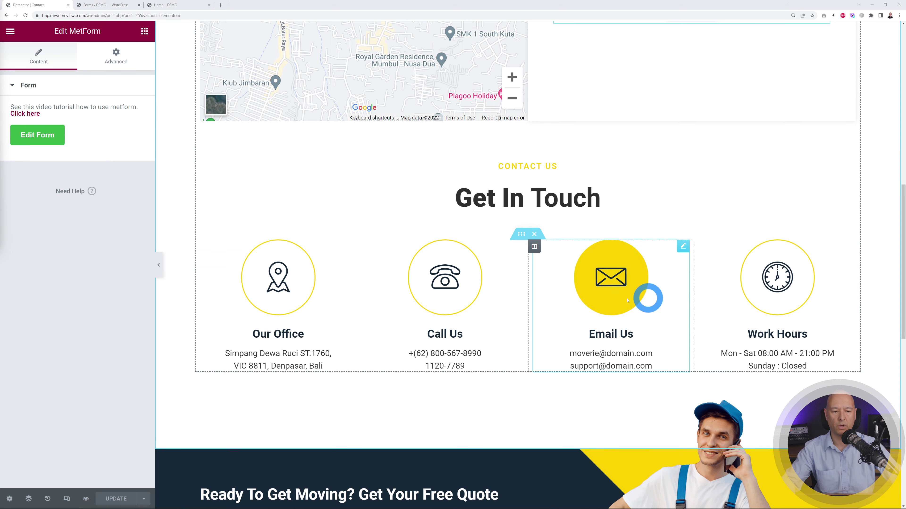
pyautogui.scroll(9, 827, 368)
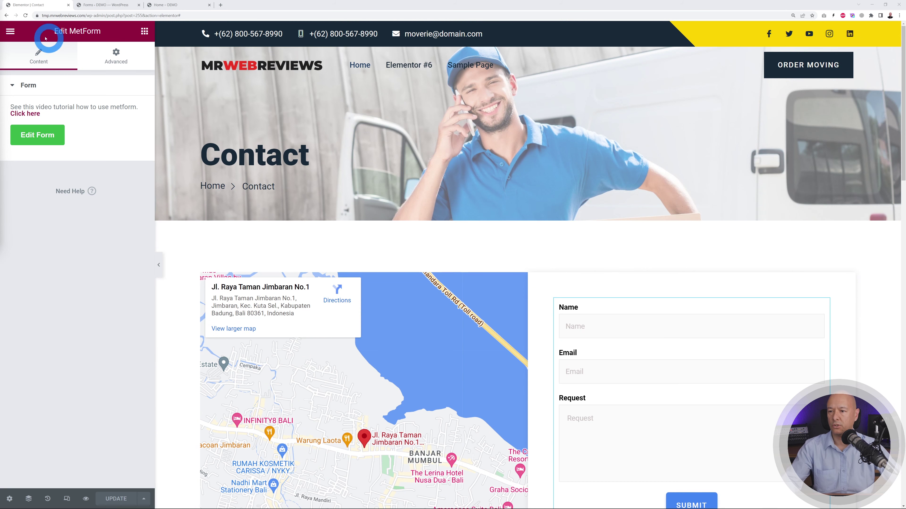
pyautogui.click(98, 5)
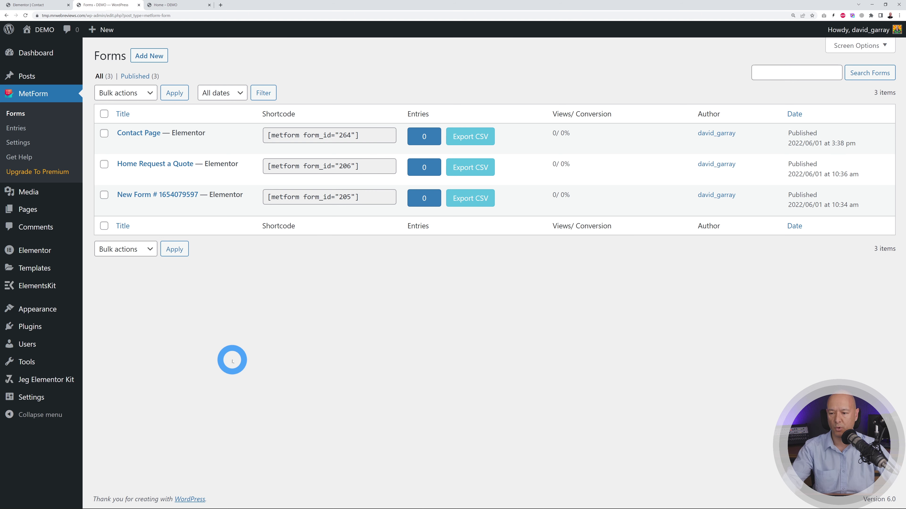
# - Add the Contact, Home and About Us pages to the Main Menu
pyautogui.moveTo(32, 307)
pyautogui.click(113, 339)
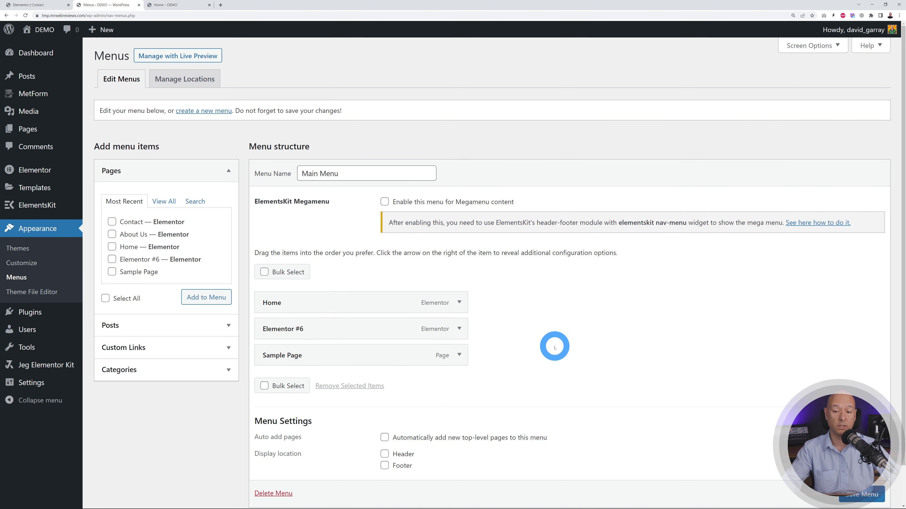
pyautogui.scroll(-1, 554, 346)
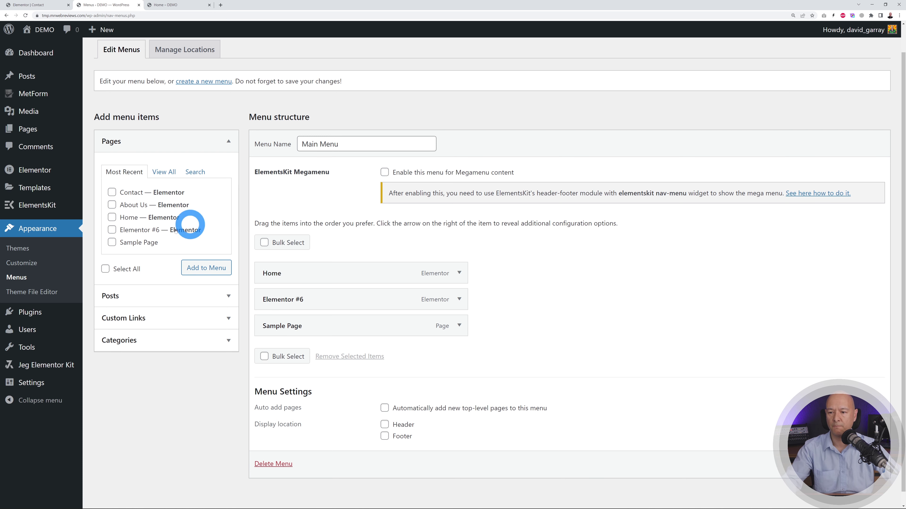
pyautogui.click(111, 217)
pyautogui.click(112, 192)
pyautogui.click(111, 205)
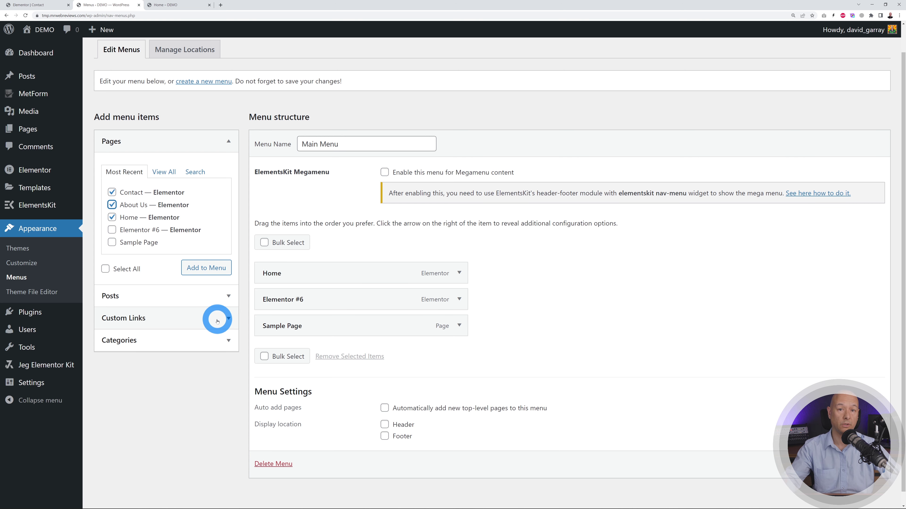
pyautogui.click(206, 268)
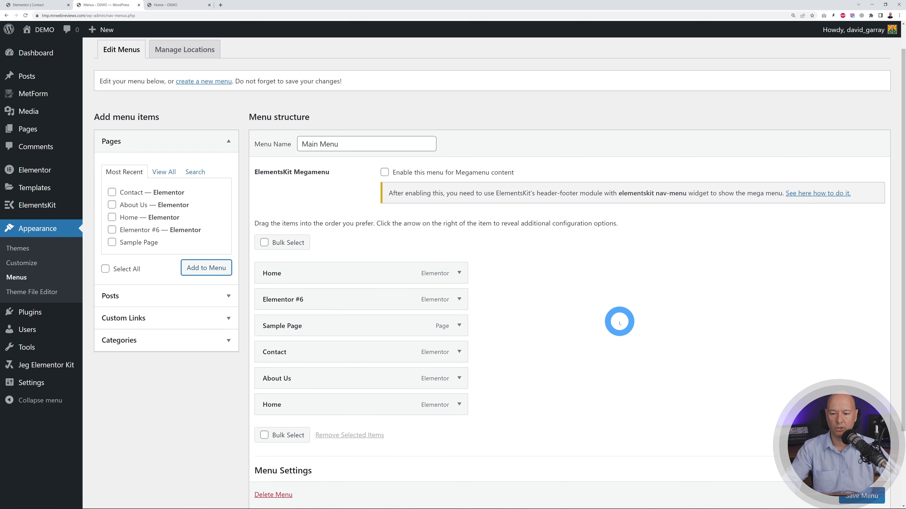
# - Remove the old Home, Elementor #6 and Sample Page items from the menu
pyautogui.scroll(-1, 620, 323)
pyautogui.click(265, 405)
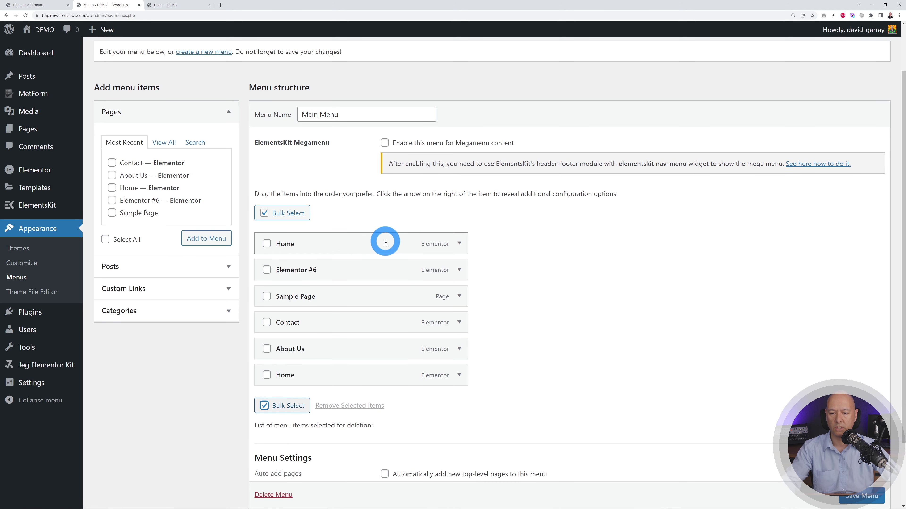
pyautogui.click(267, 244)
pyautogui.click(267, 270)
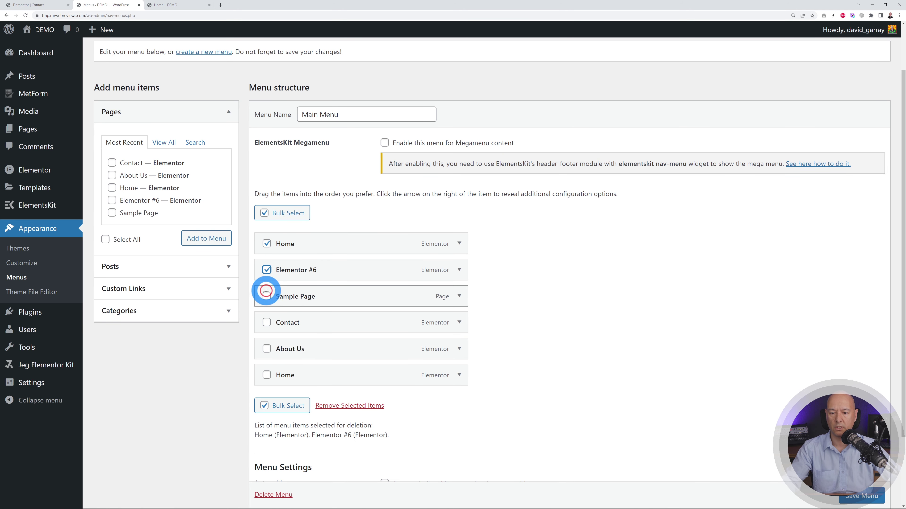
pyautogui.click(266, 296)
pyautogui.click(380, 407)
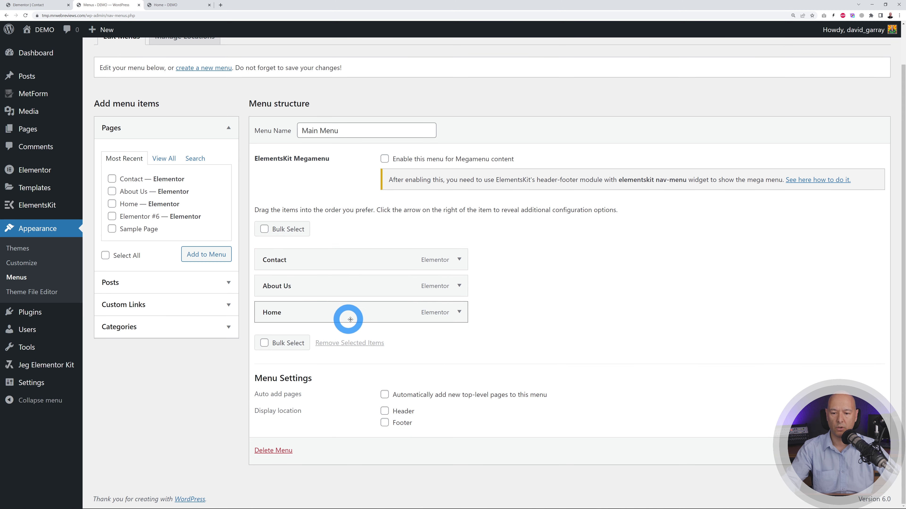
# - Reorder the menu to Home, About Us, Contact, then go to the site preview
pyautogui.moveTo(354, 320); pyautogui.dragTo(352, 267)
pyautogui.moveTo(348, 313); pyautogui.dragTo(346, 287)
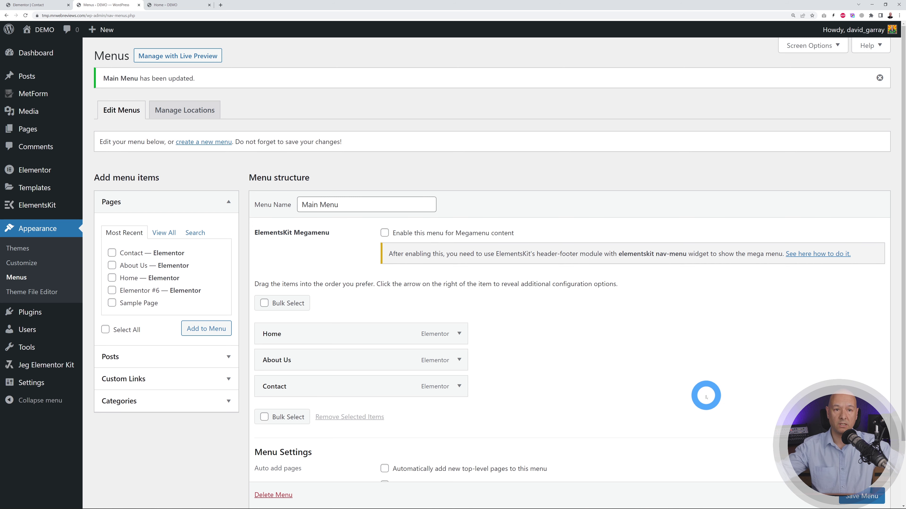
pyautogui.click(176, 5)
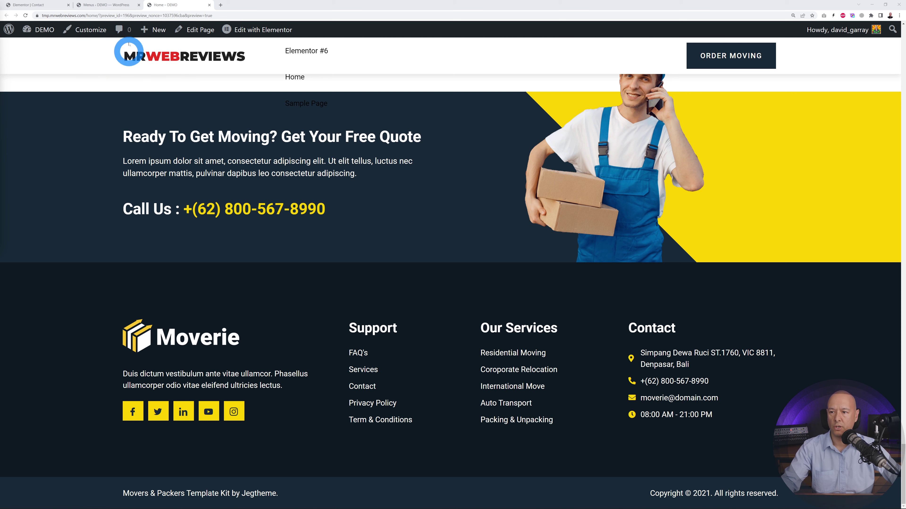
# - Reload the site and scroll through the home page to check the new menu
pyautogui.click(26, 16)
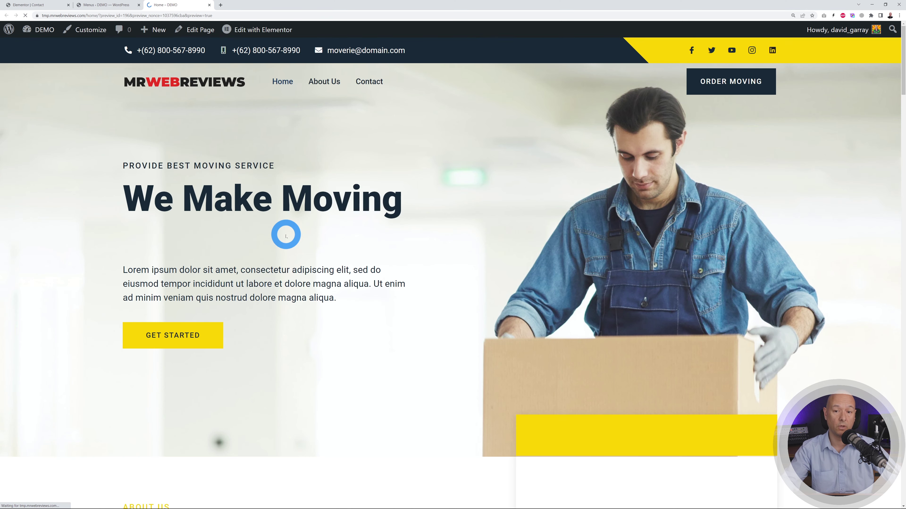
pyautogui.scroll(8, 640, 216)
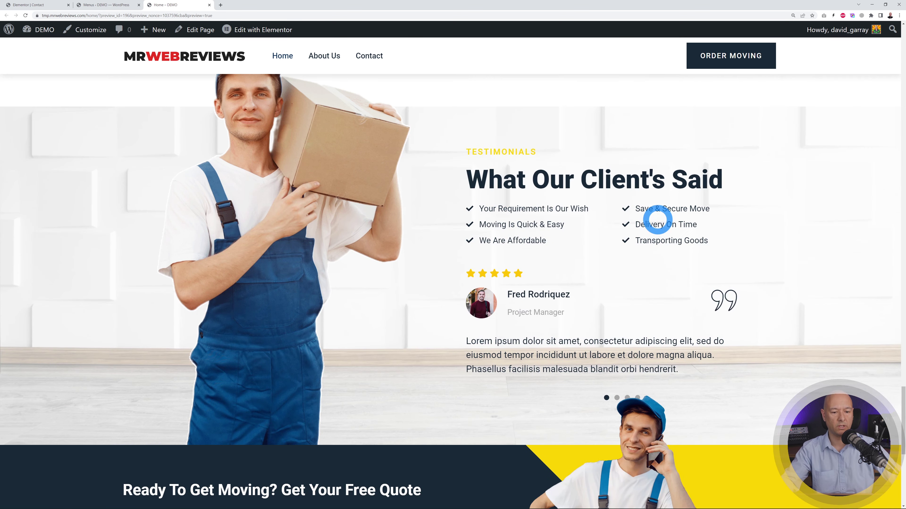
pyautogui.moveTo(902, 431); pyautogui.dragTo(901, 43)
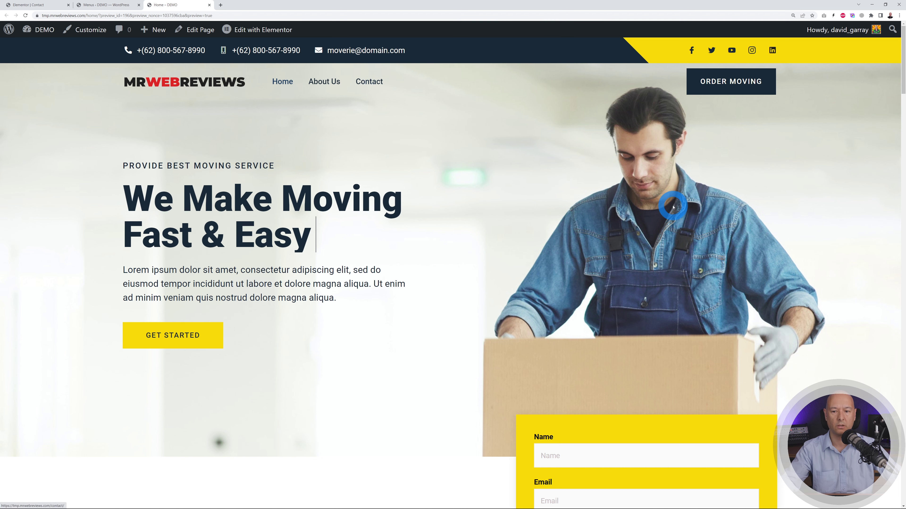
# - Visit About Us, then the Contact page with its map and form, from the header menu
pyautogui.click(320, 82)
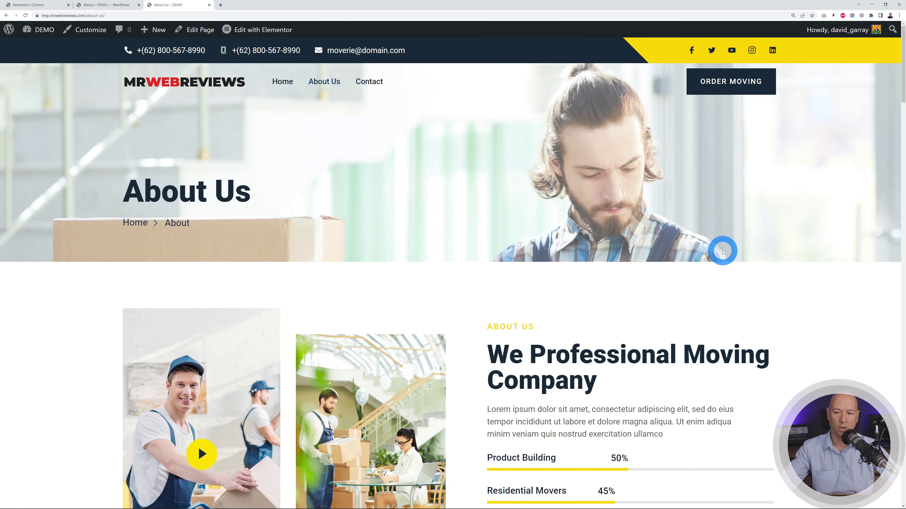
pyautogui.click(368, 81)
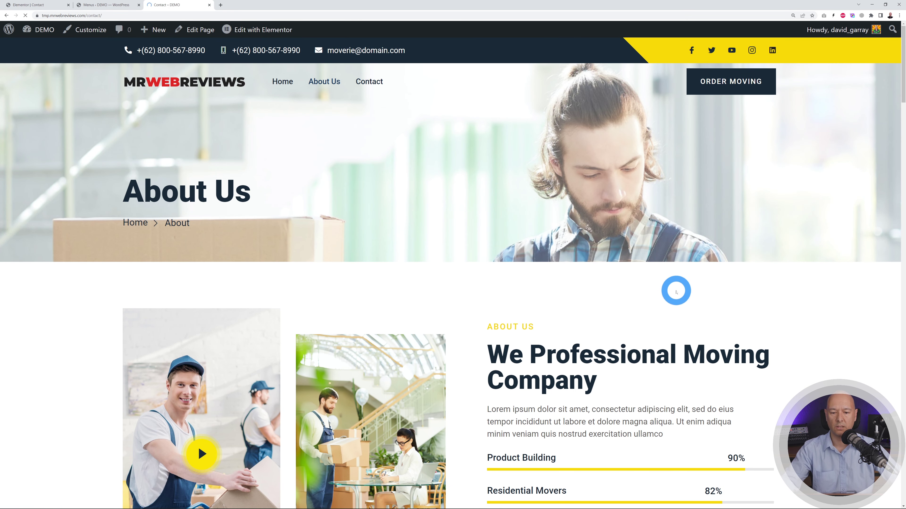
pyautogui.scroll(-1, 861, 265)
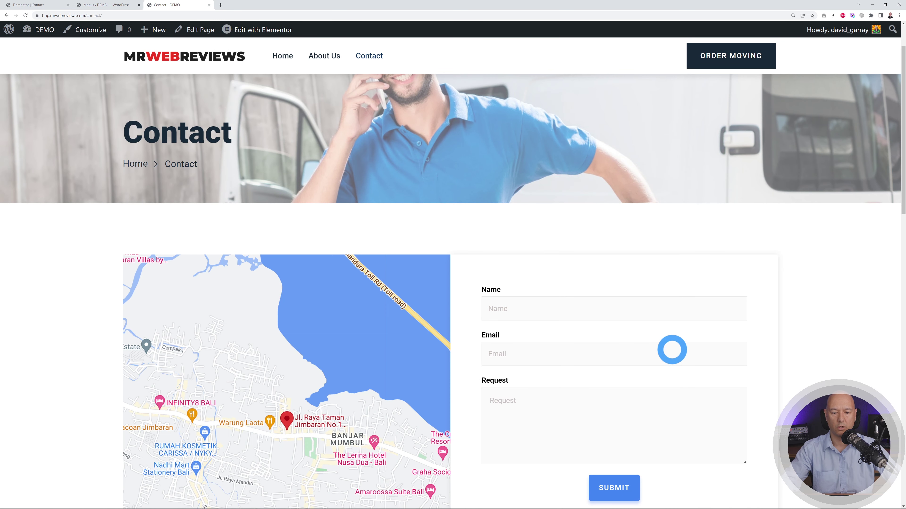
pyautogui.scroll(-3, 862, 261)
pyautogui.scroll(4, 862, 262)
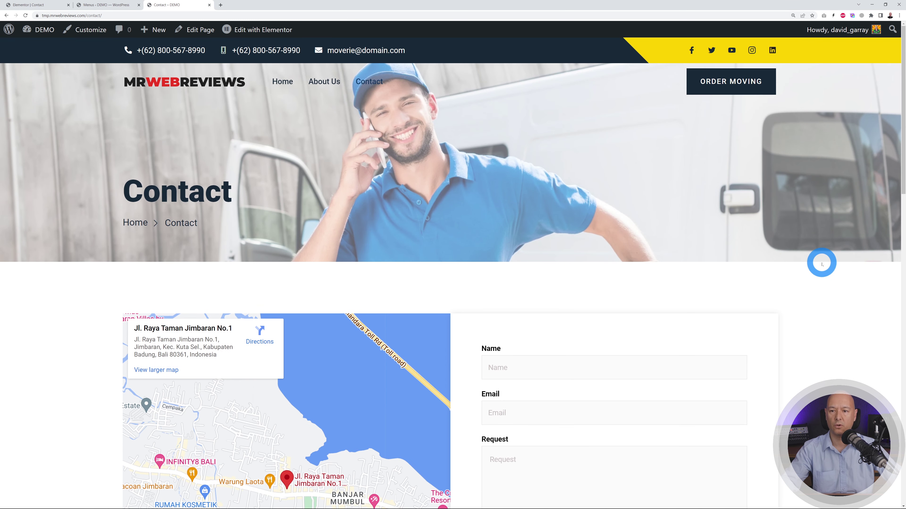